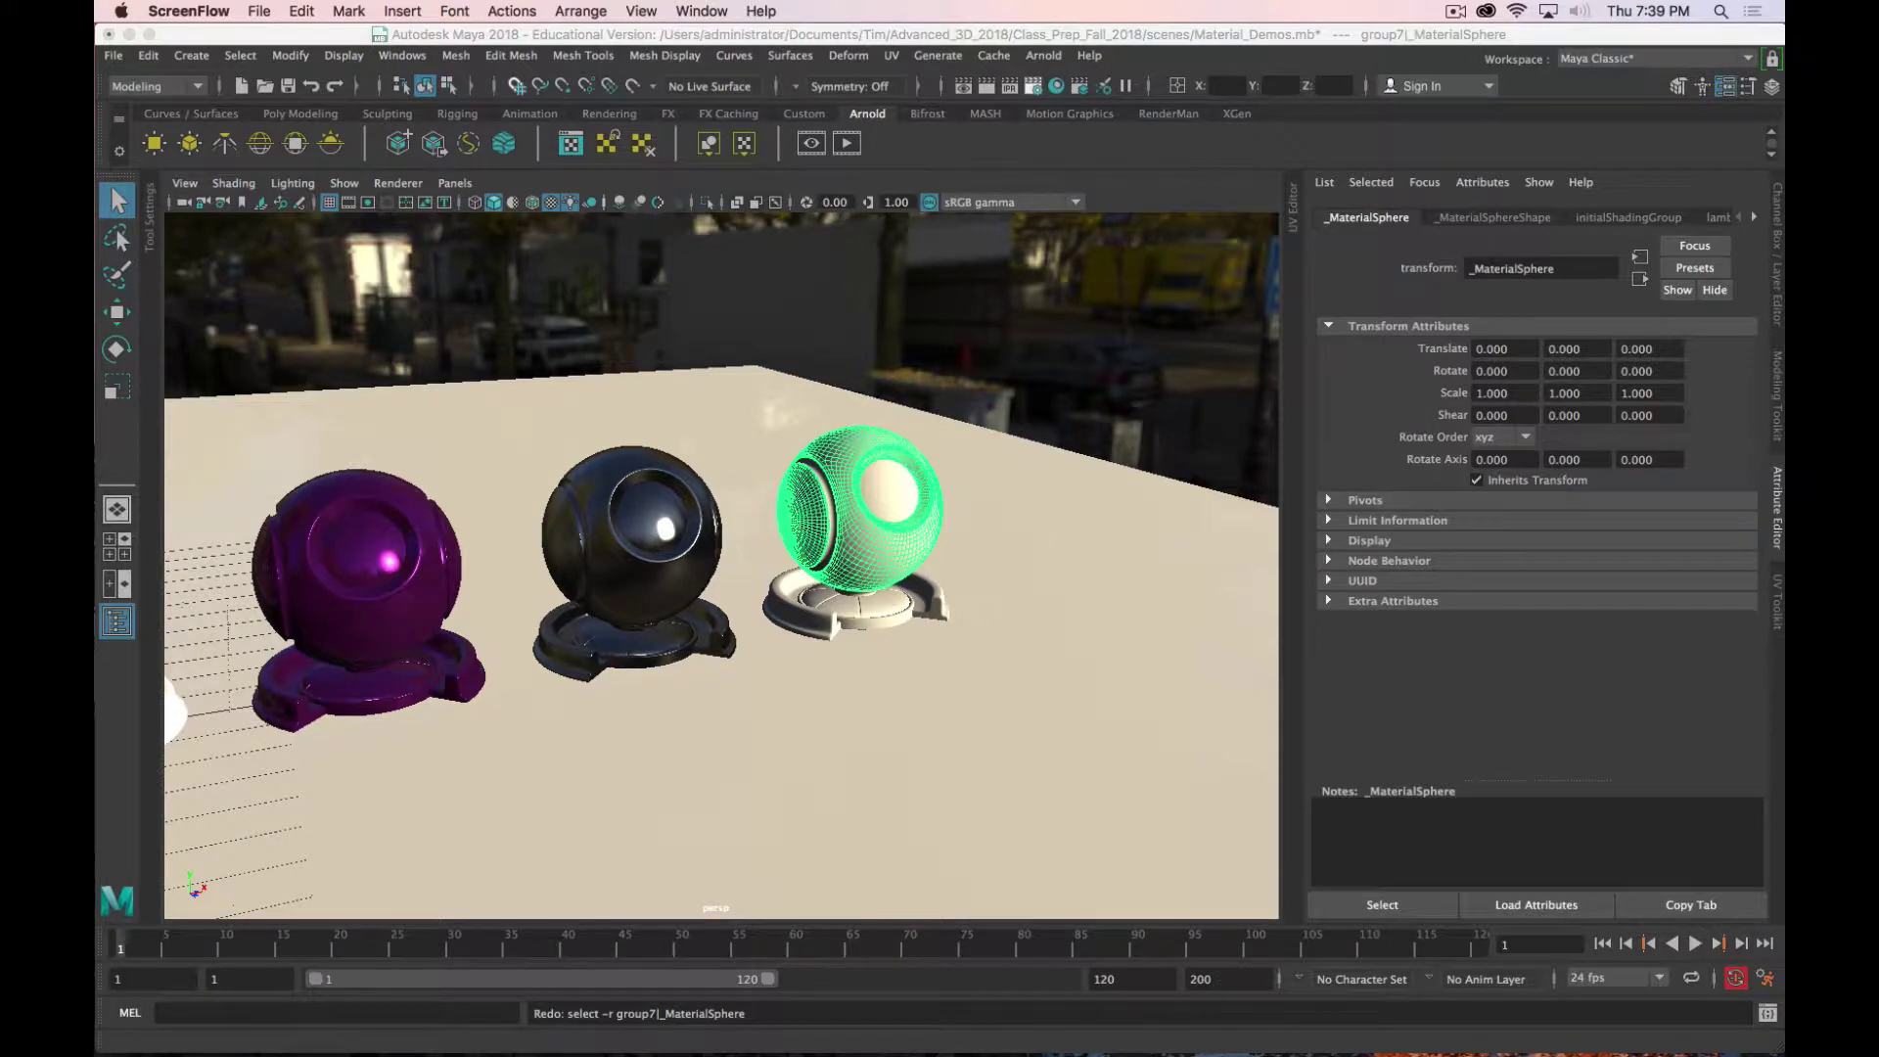
Step: Select the white sphere from the Arnold render view, then close the view
{"action": "left_click", "coordinate": [839, 447]}
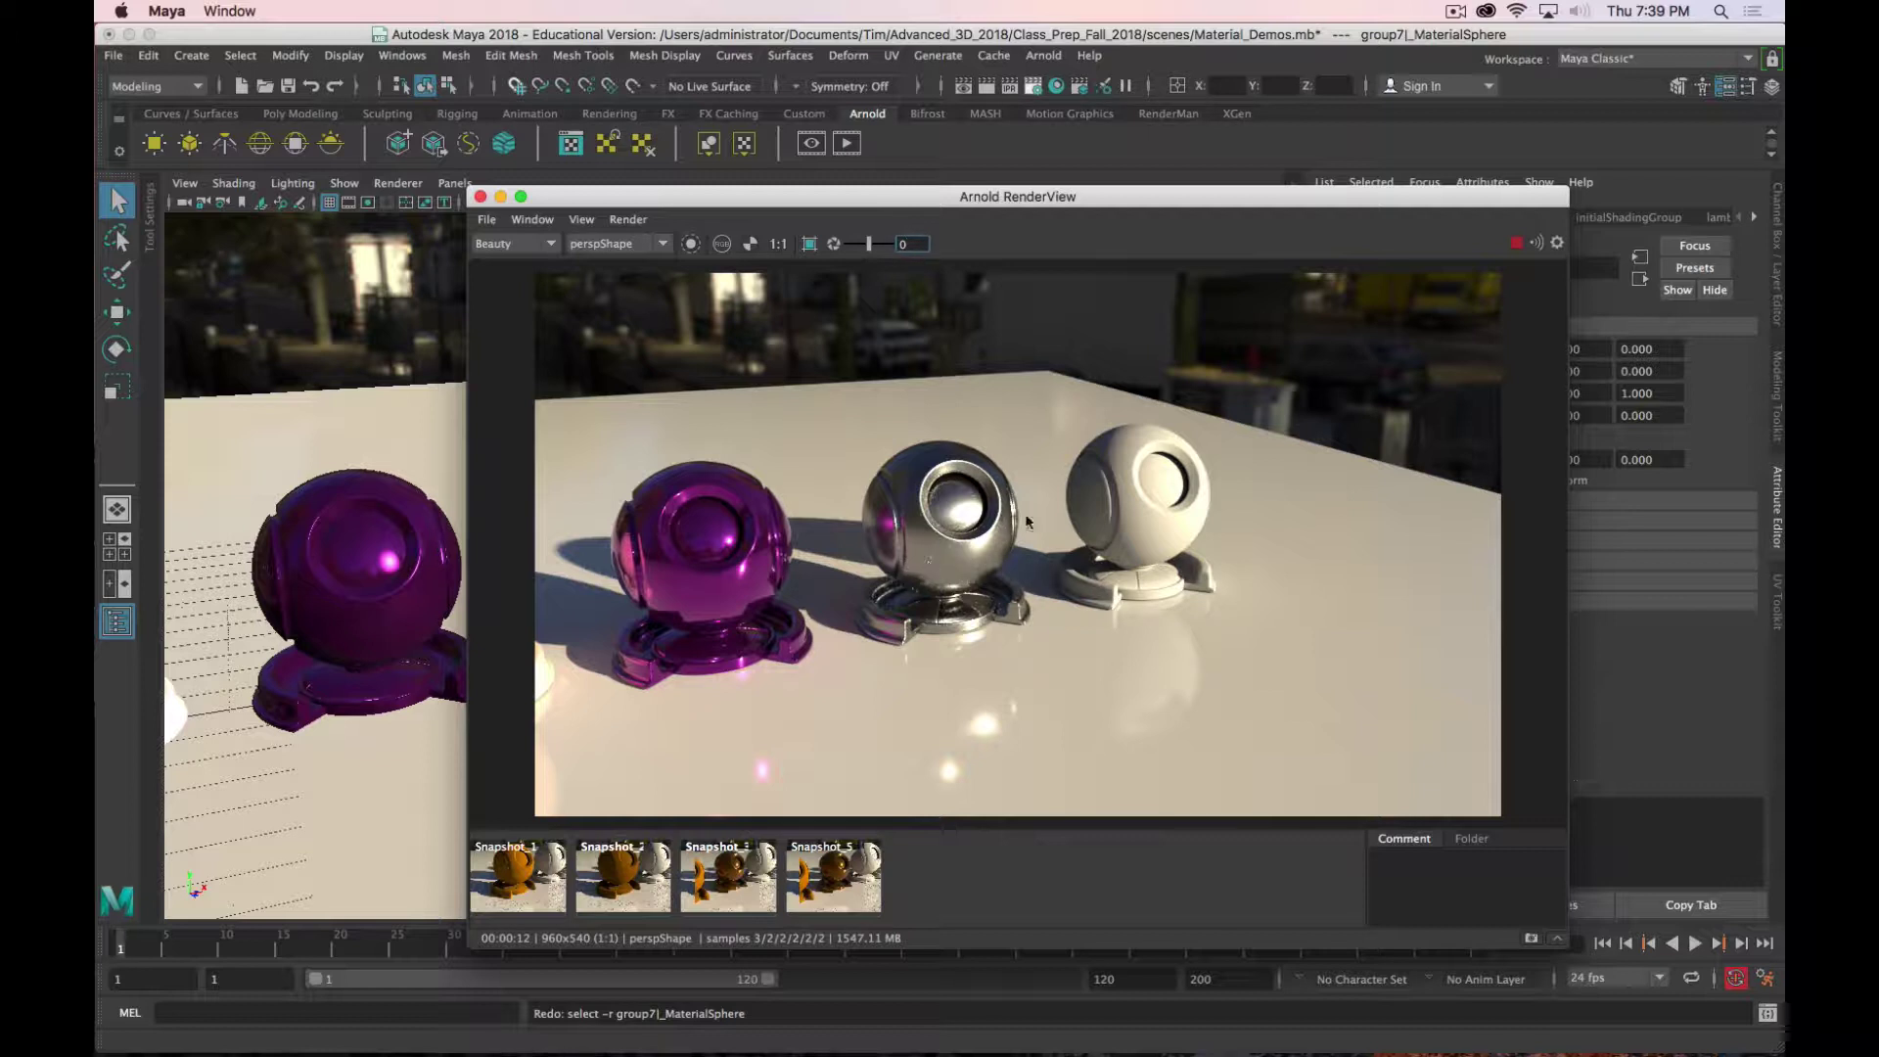
{"action": "left_click", "coordinate": [1154, 543]}
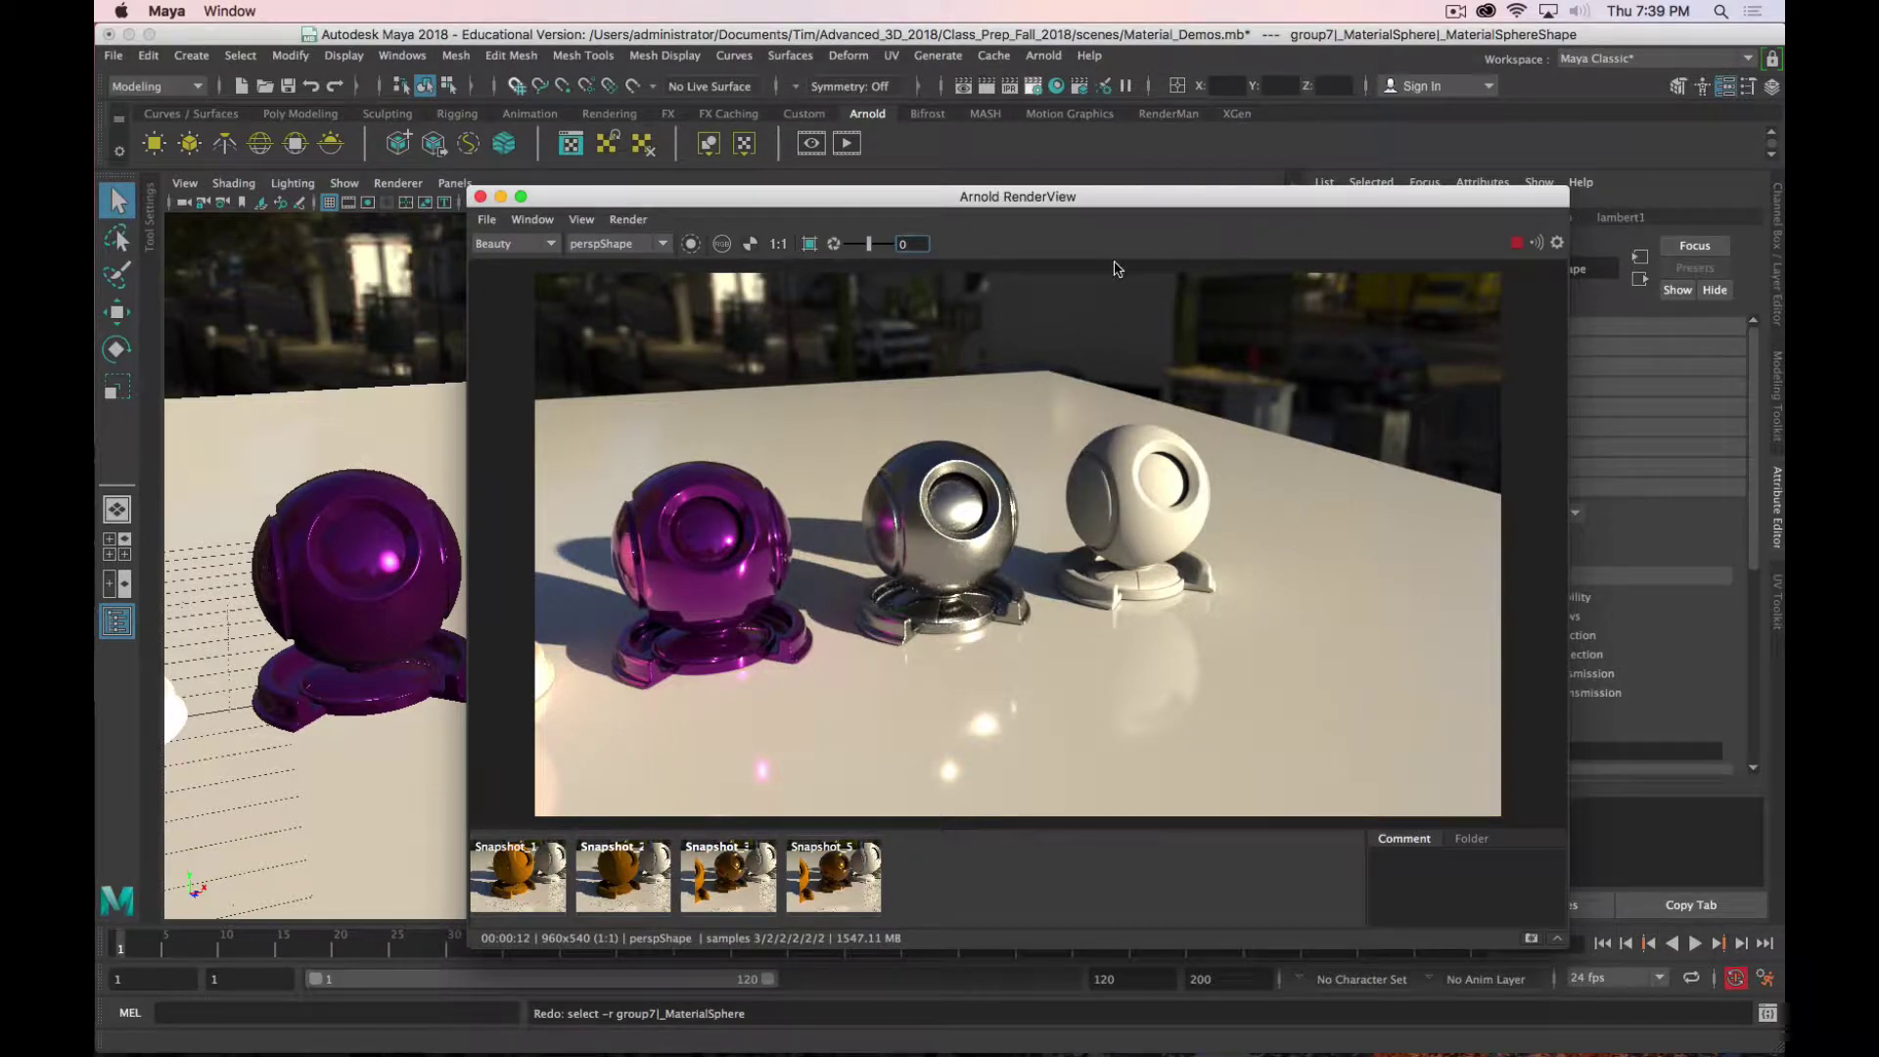
{"action": "left_click_drag", "start_coordinate": [1216, 203], "coordinate": [1292, 219]}
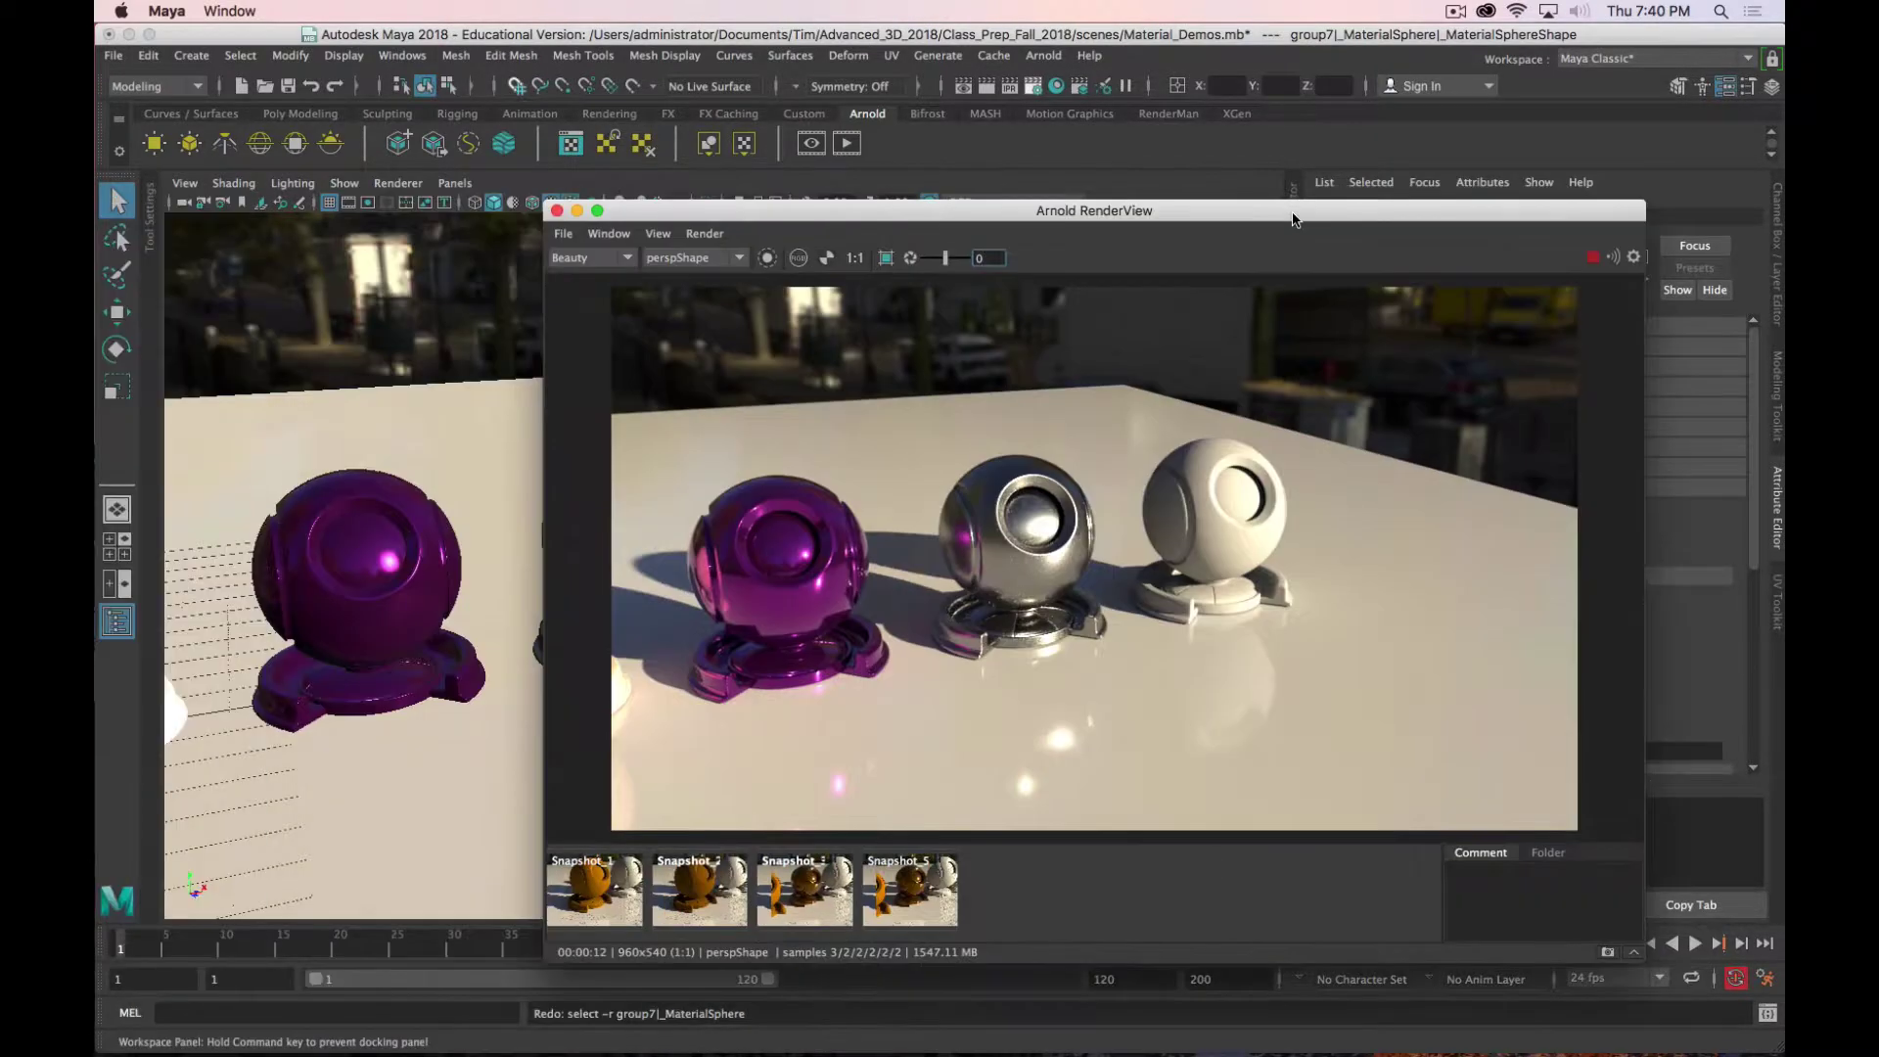
{"action": "left_click", "coordinate": [928, 585]}
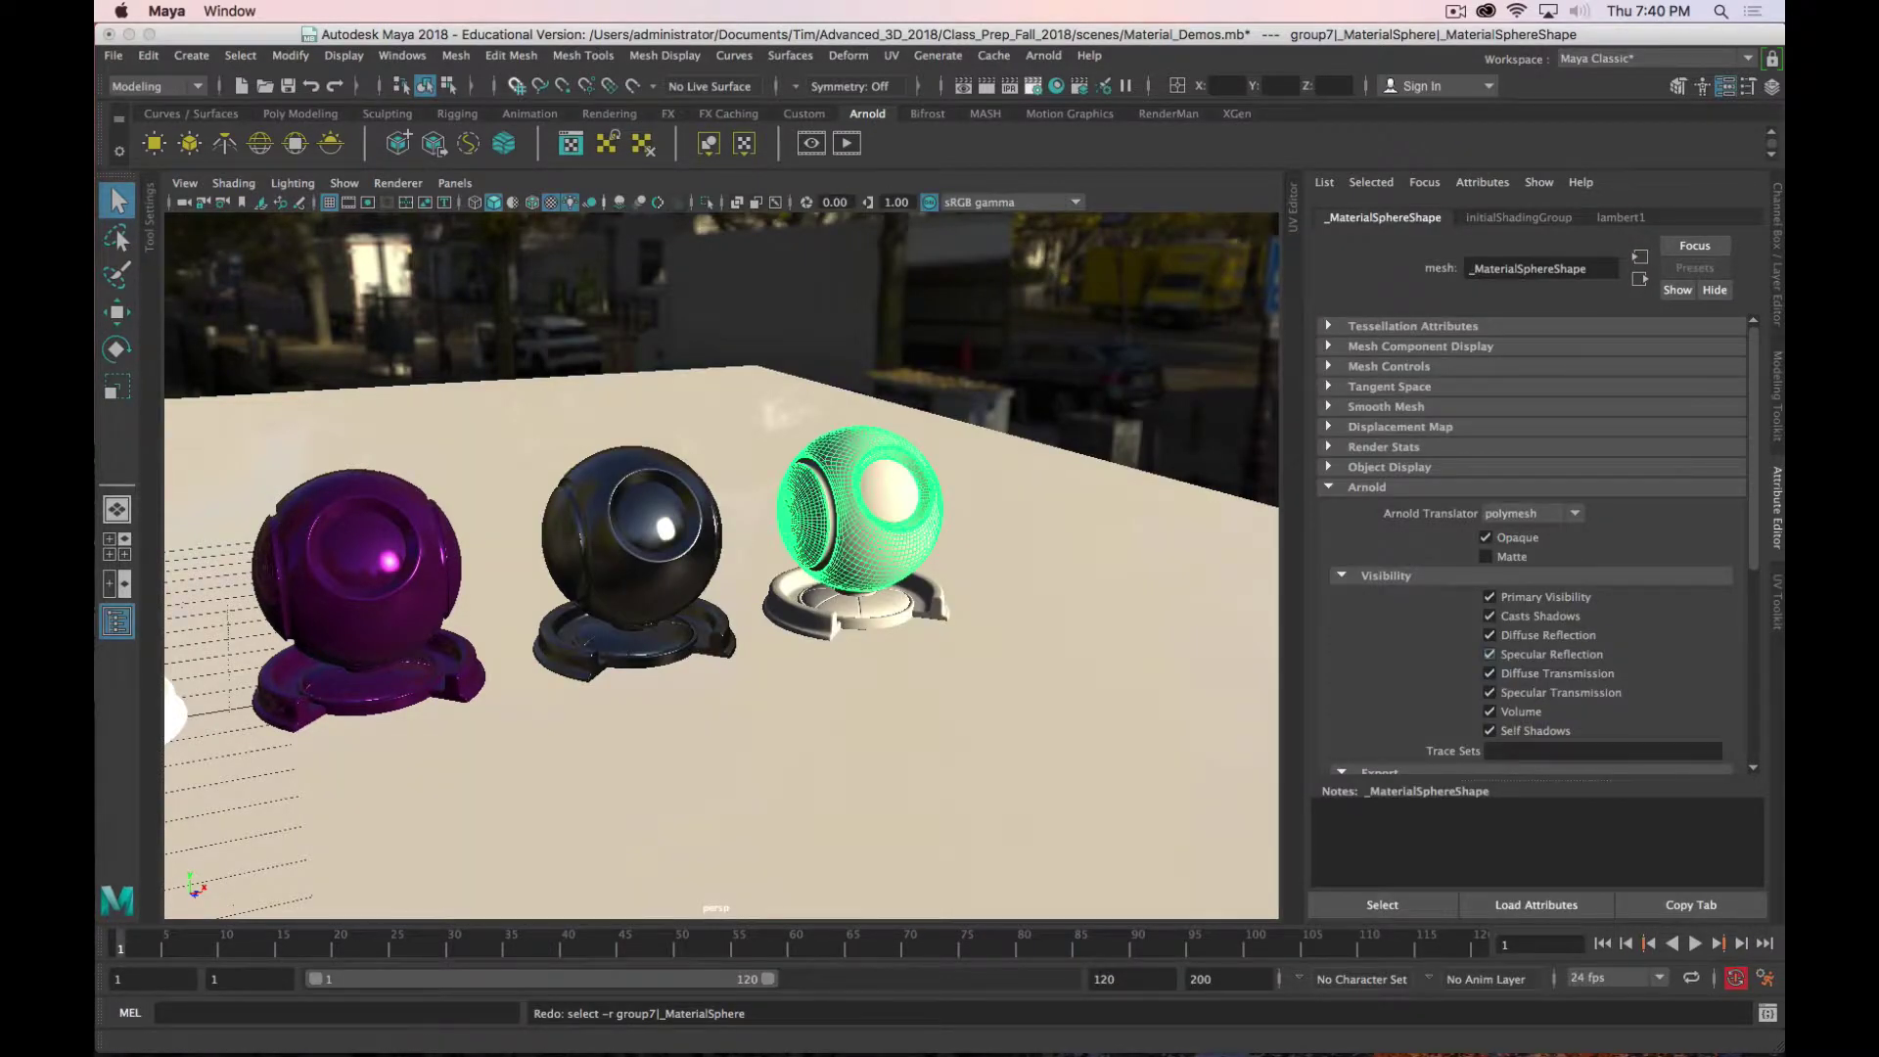
Step: Assign a new Arnold aiMixShader to the sphere's whole group7
{"action": "key", "text": "Up"}
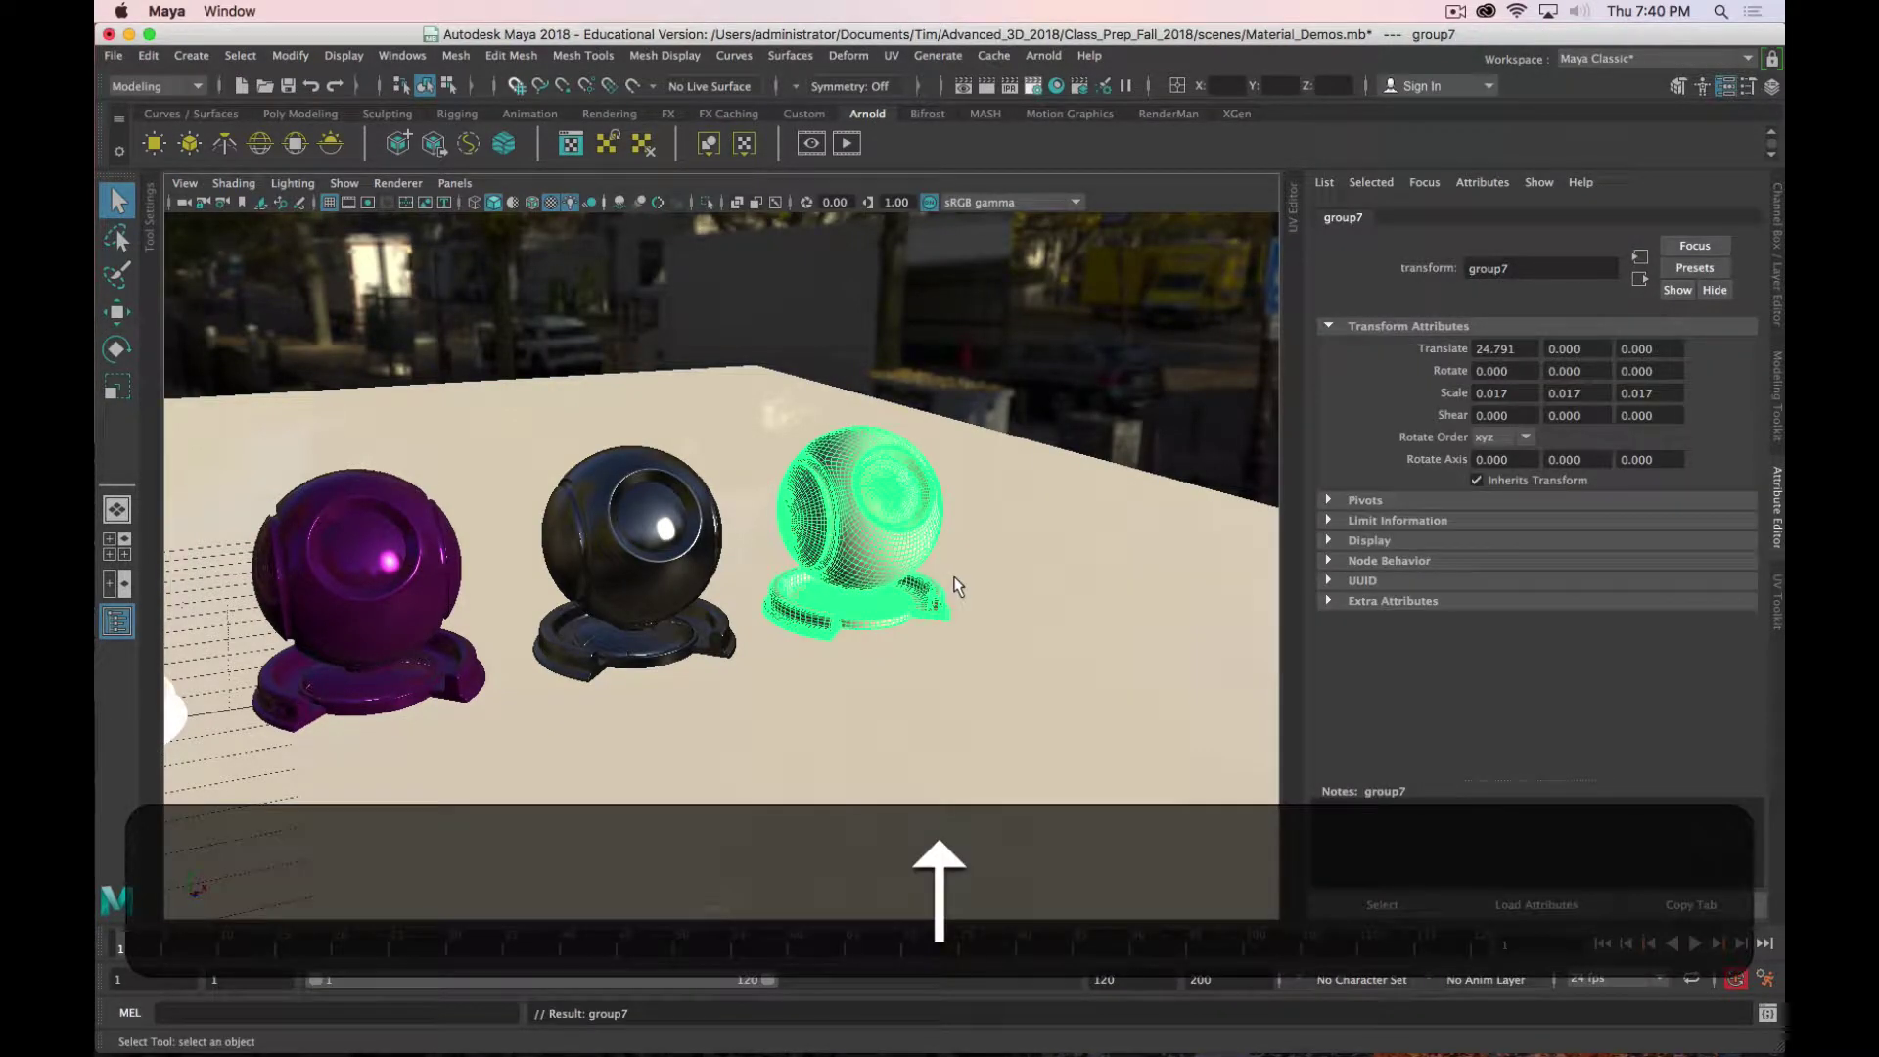
{"action": "right_click_drag", "start_coordinate": [859, 520], "coordinate": [856, 972]}
{"action": "left_click_drag", "start_coordinate": [832, 307], "coordinate": [908, 153]}
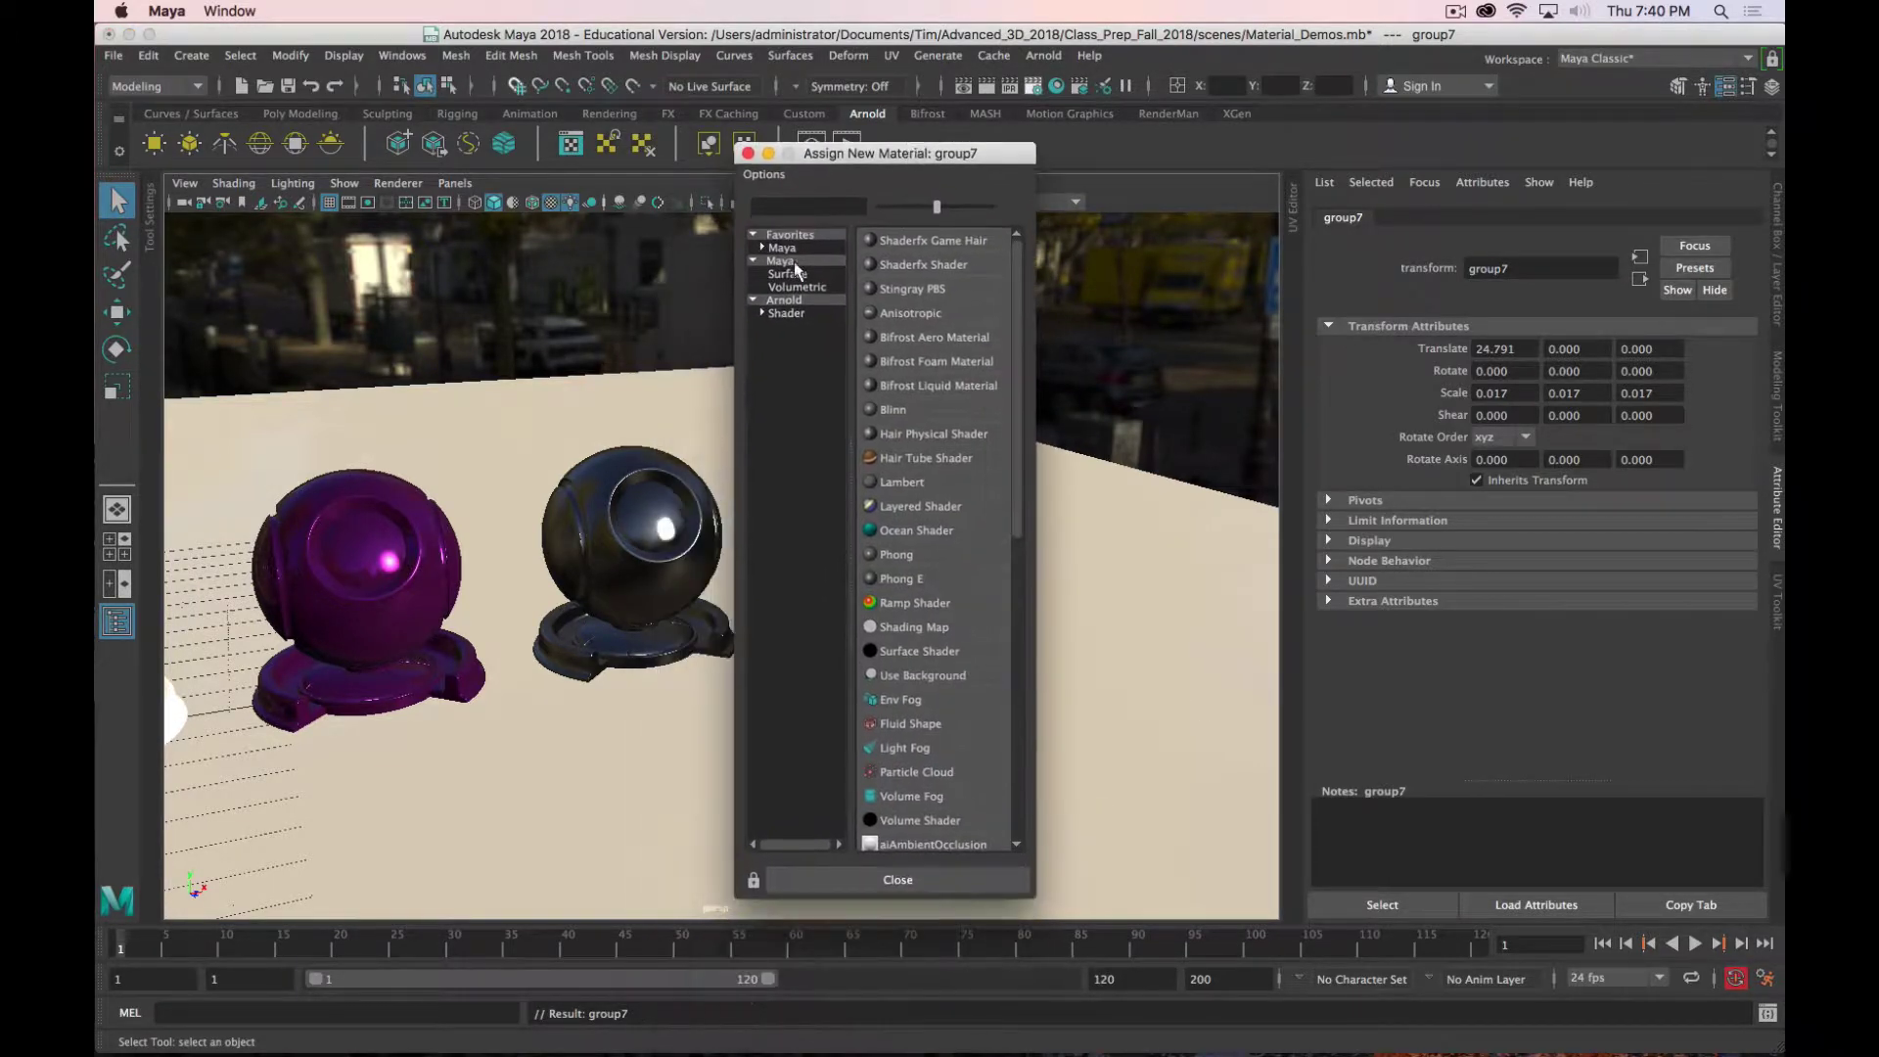
{"action": "left_click", "coordinate": [786, 313]}
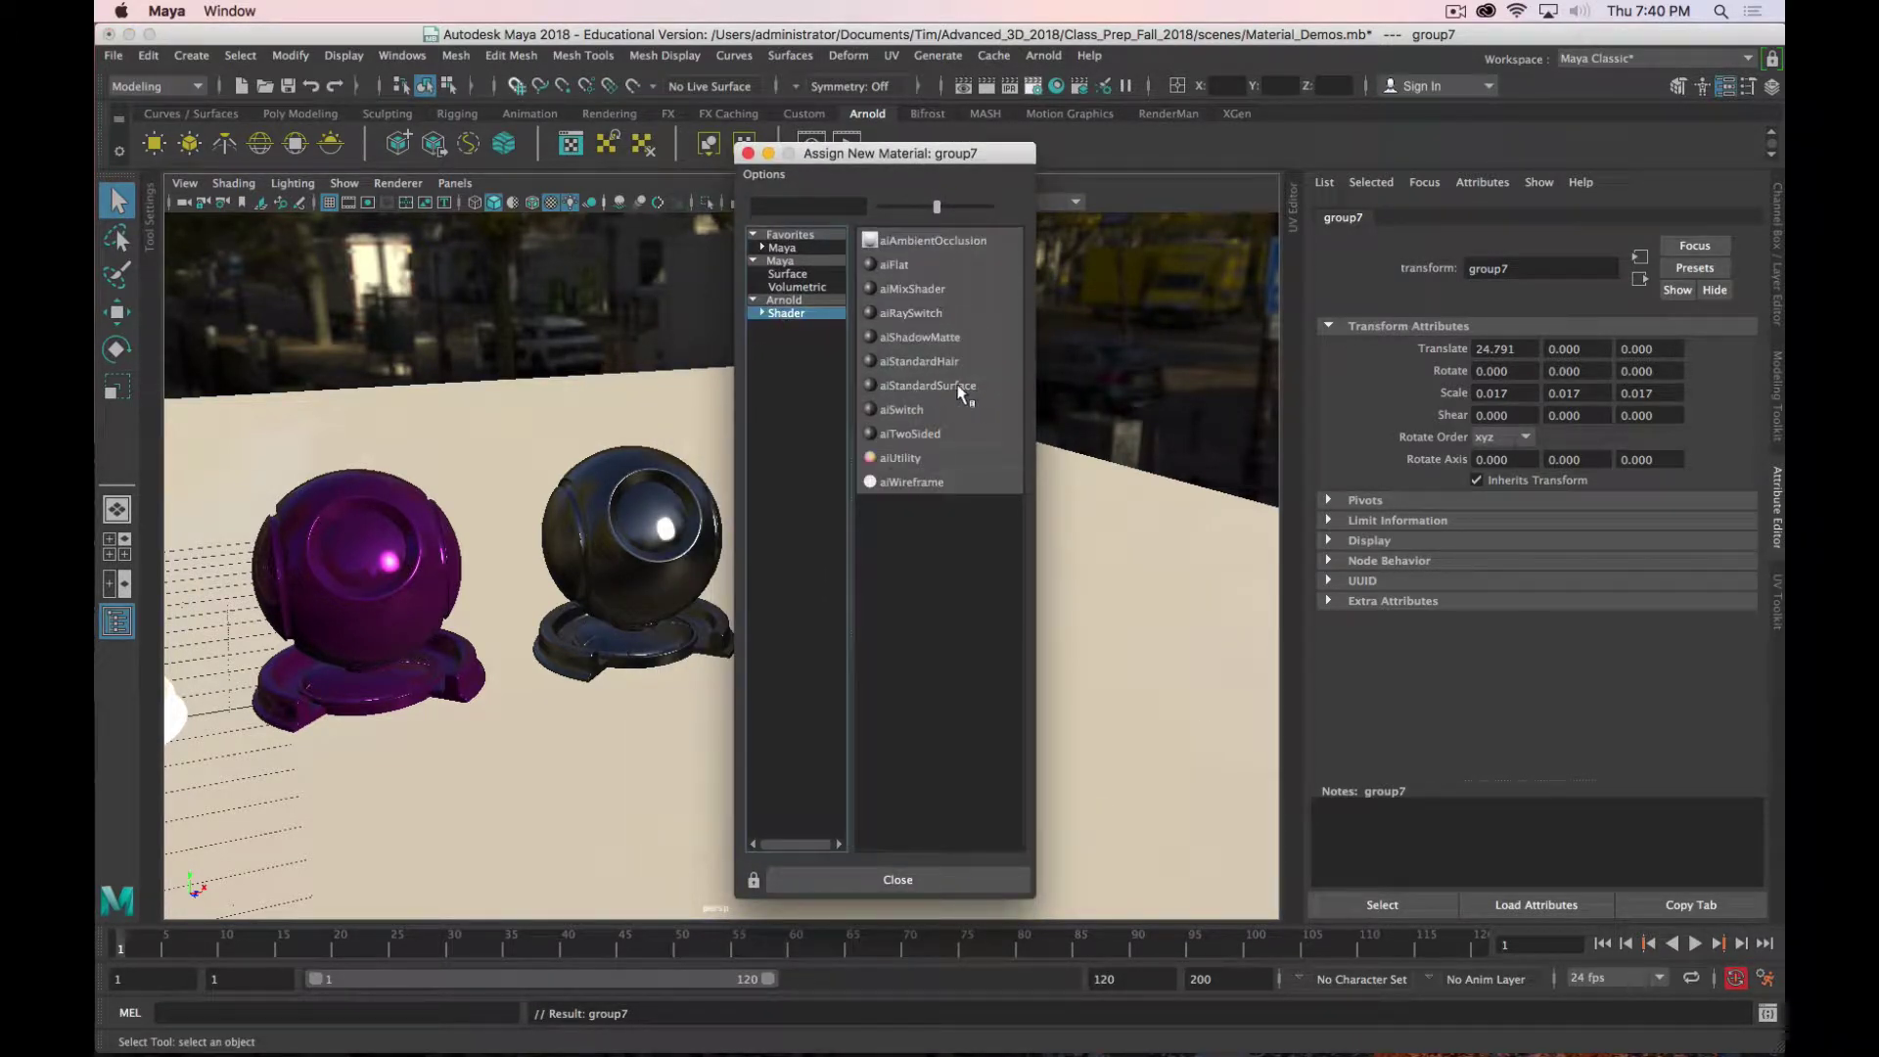
{"action": "left_click", "coordinate": [913, 289]}
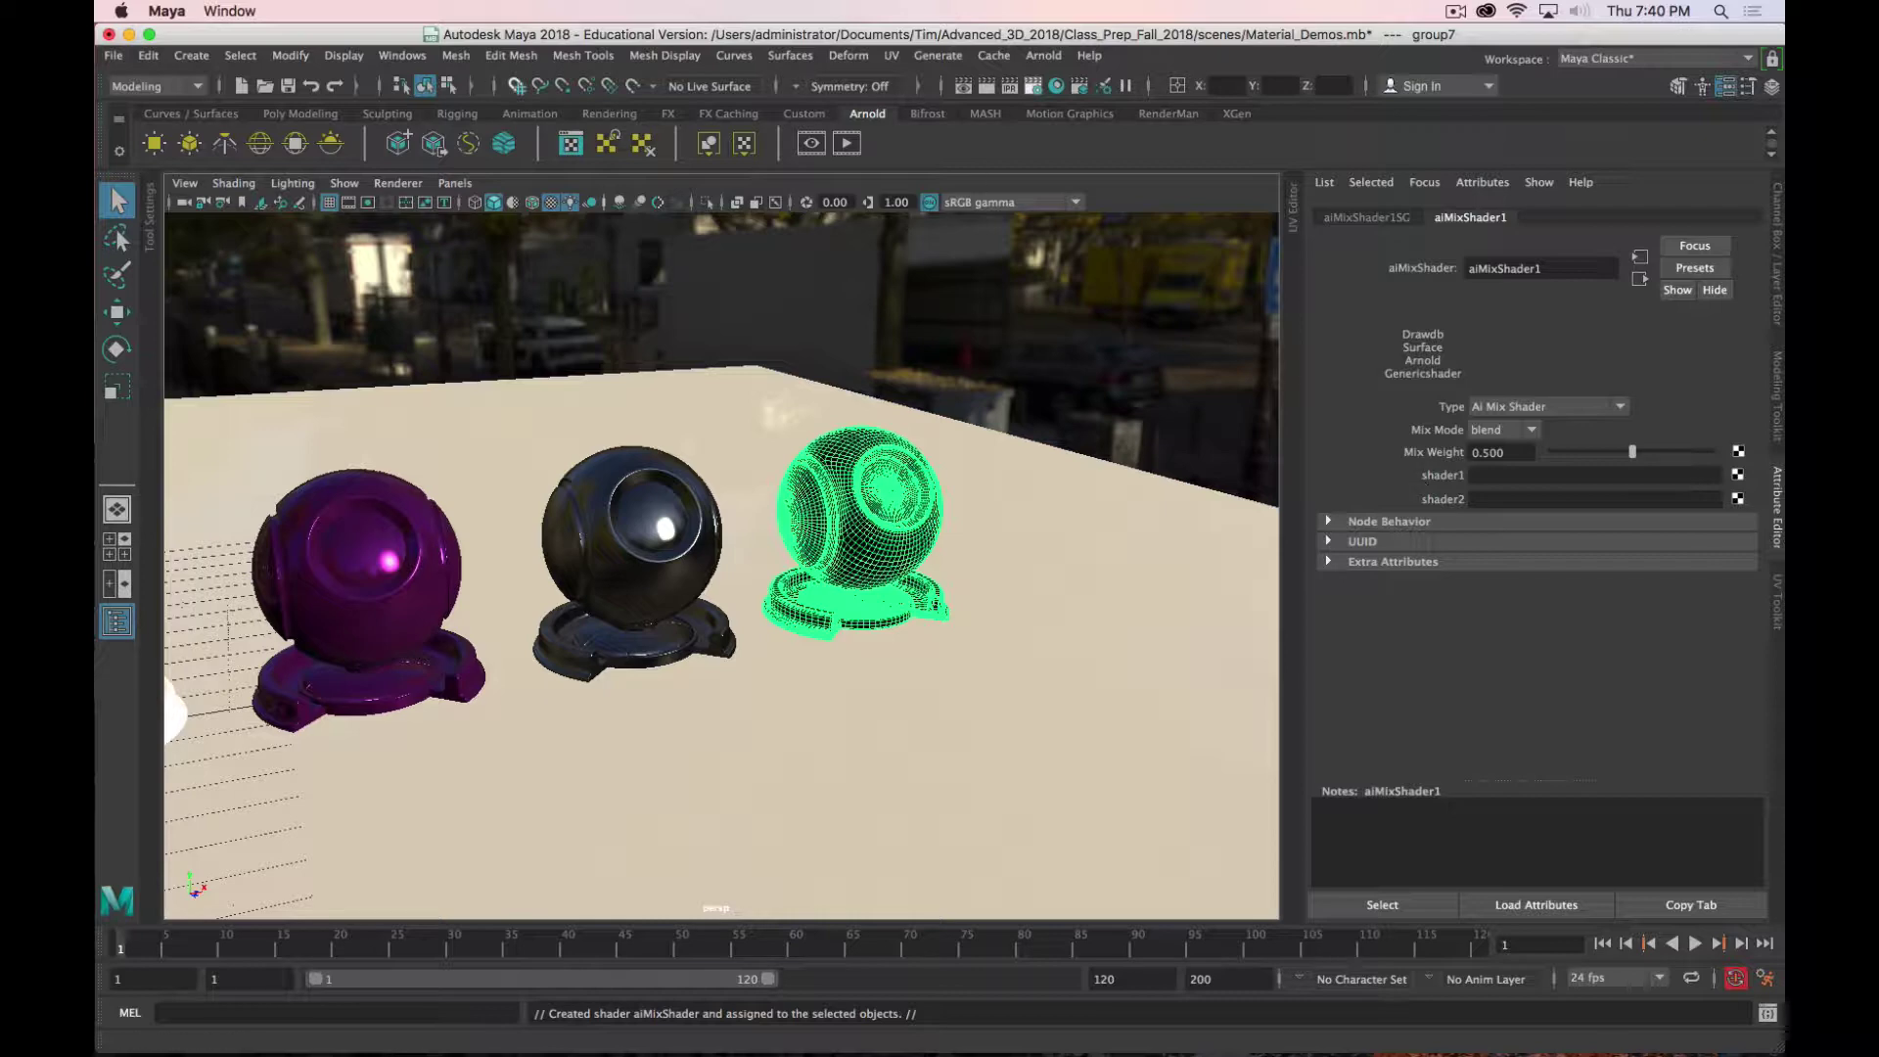
Step: Render a region around the now-black sphere in the Arnold RenderView
{"action": "left_click", "coordinate": [810, 143]}
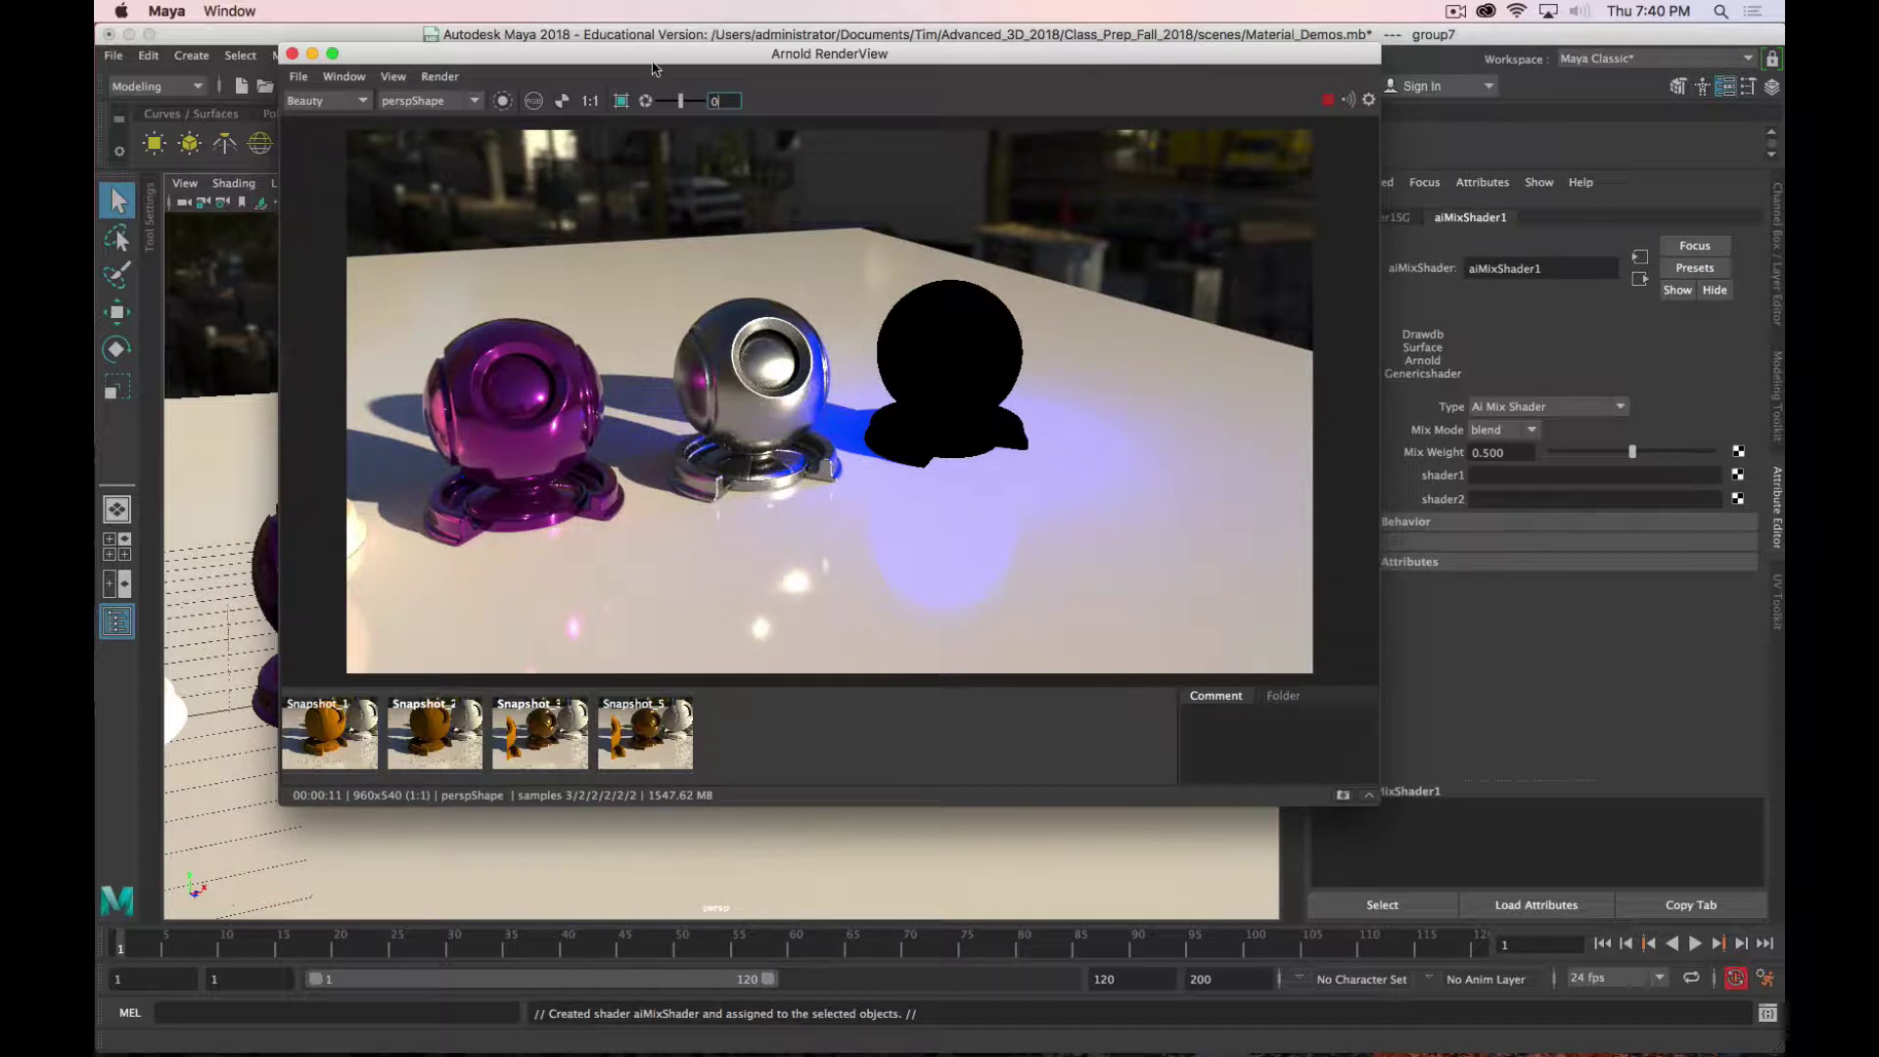
{"action": "left_click", "coordinate": [620, 101]}
{"action": "left_click_drag", "start_coordinate": [1075, 200], "coordinate": [813, 561]}
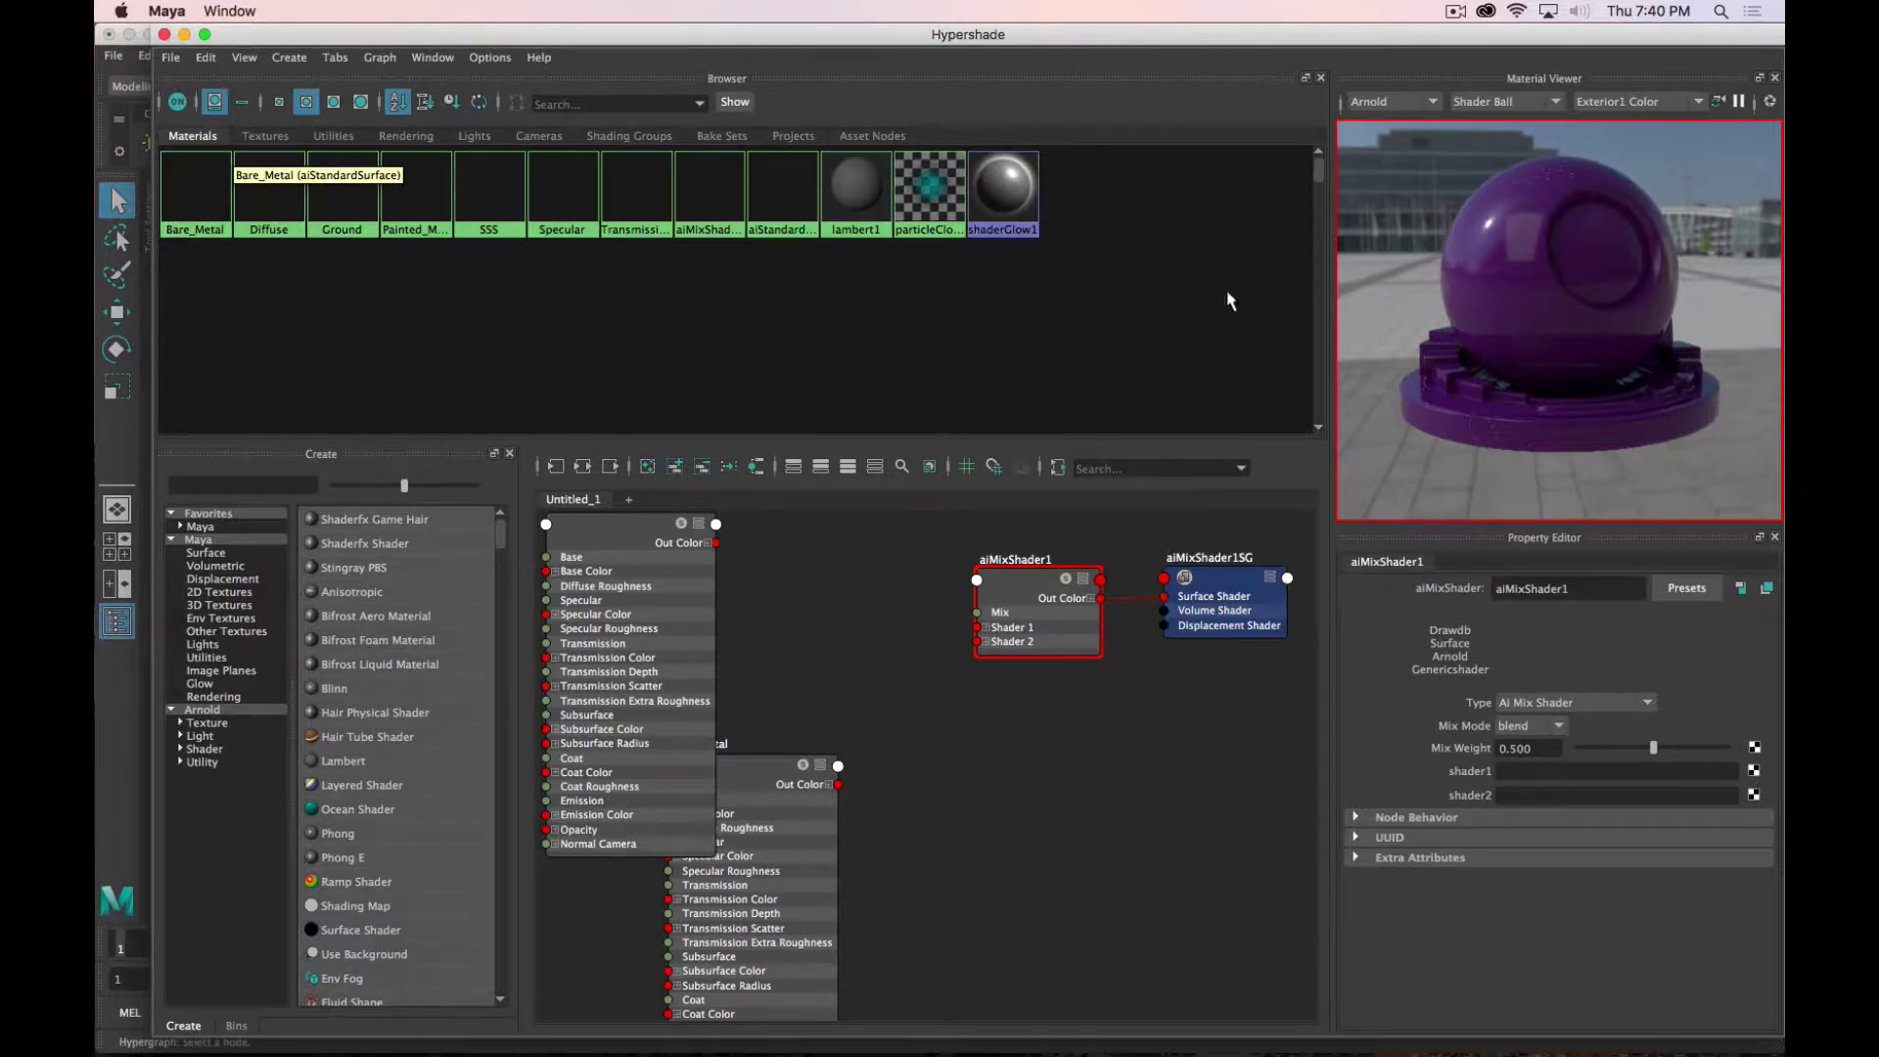
Step: Browse the Hypershade's texture, utility, rendering and light tabs, and try the swatch sizes
{"action": "left_click", "coordinate": [264, 136]}
{"action": "left_click", "coordinate": [334, 136]}
{"action": "left_click", "coordinate": [406, 136]}
{"action": "left_click", "coordinate": [475, 136]}
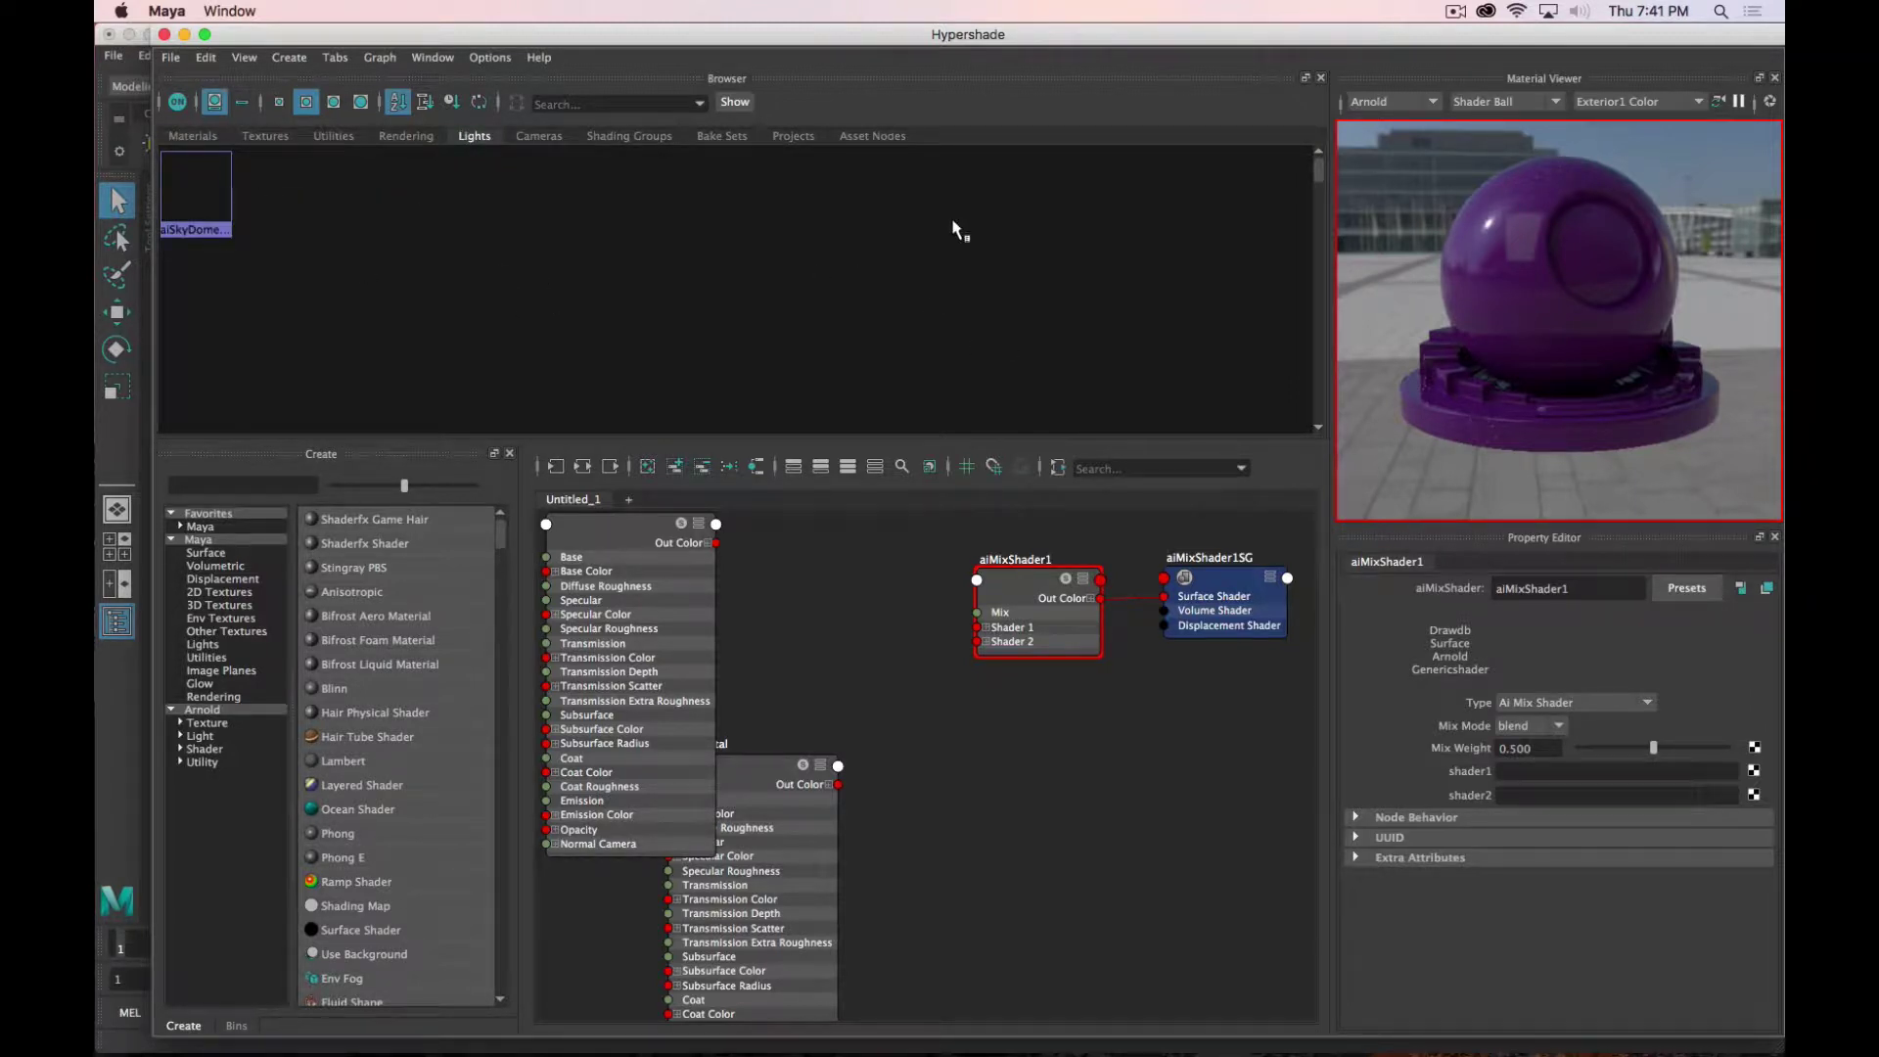
{"action": "left_click", "coordinate": [193, 136]}
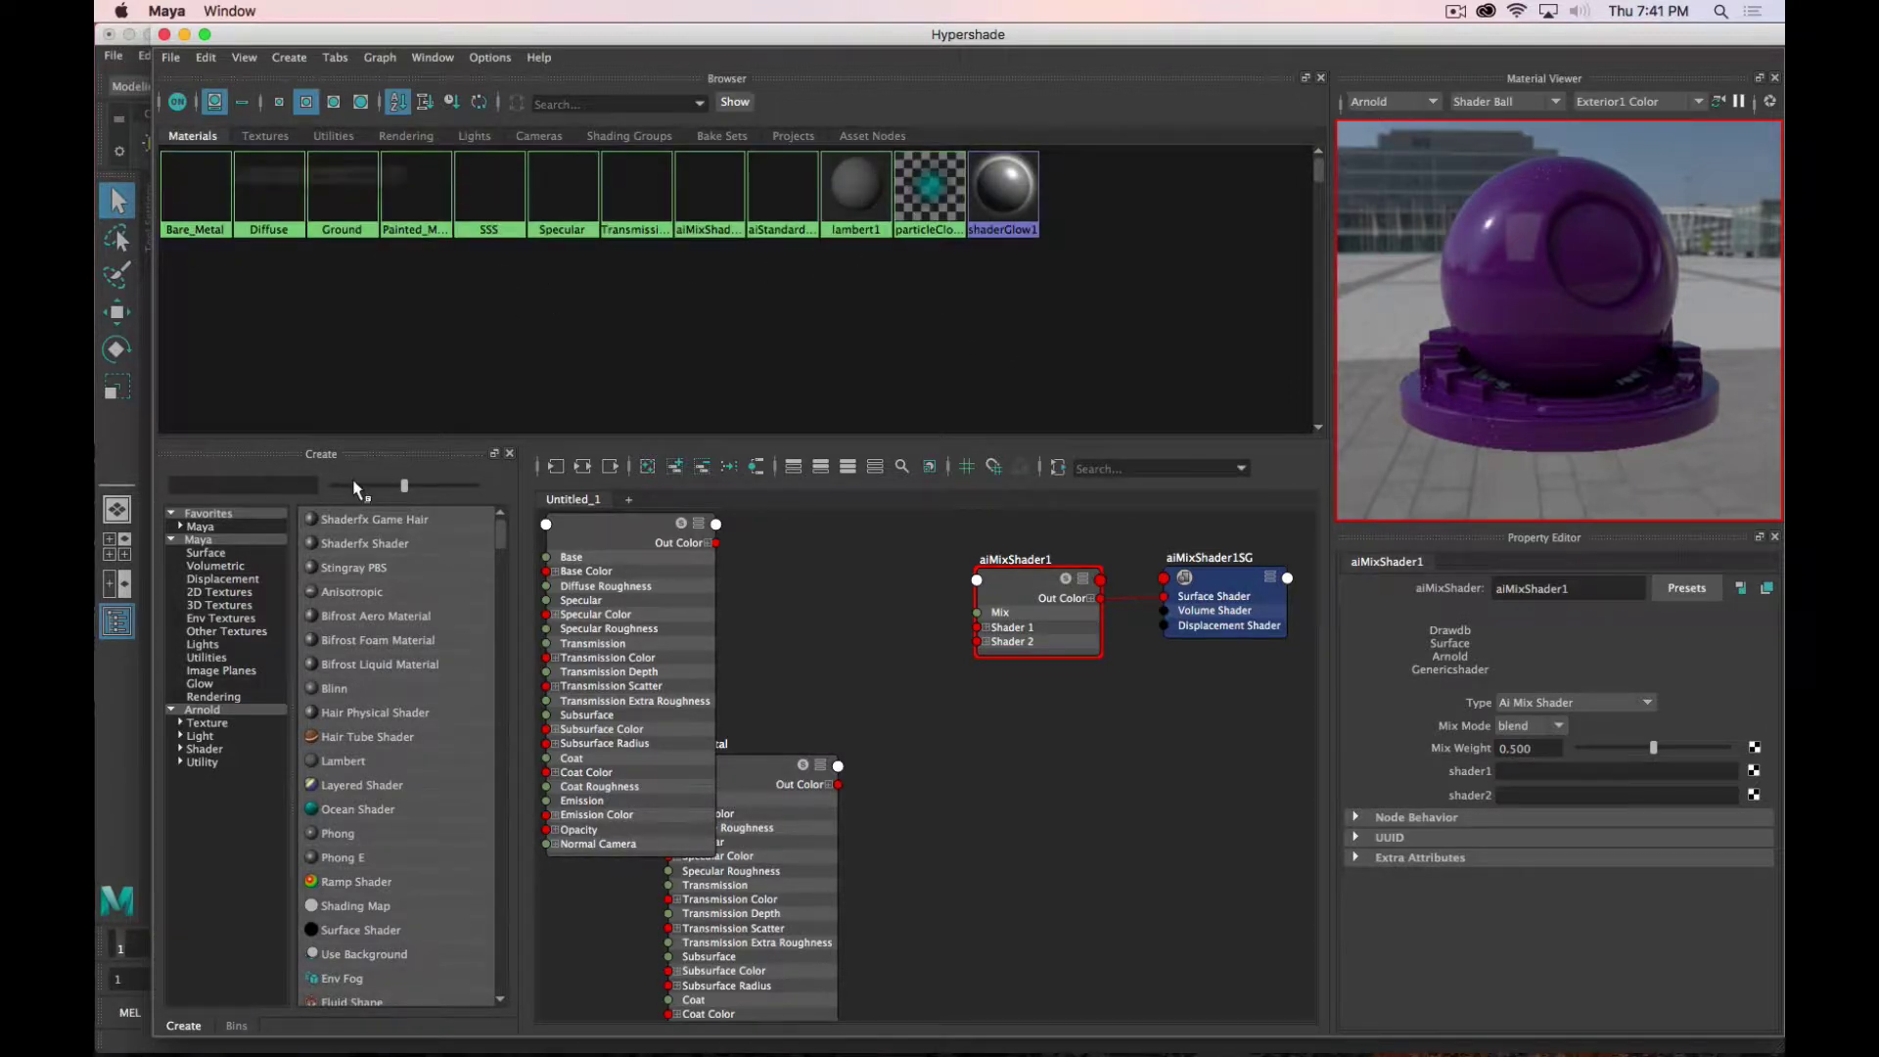
{"action": "left_click", "coordinate": [334, 103]}
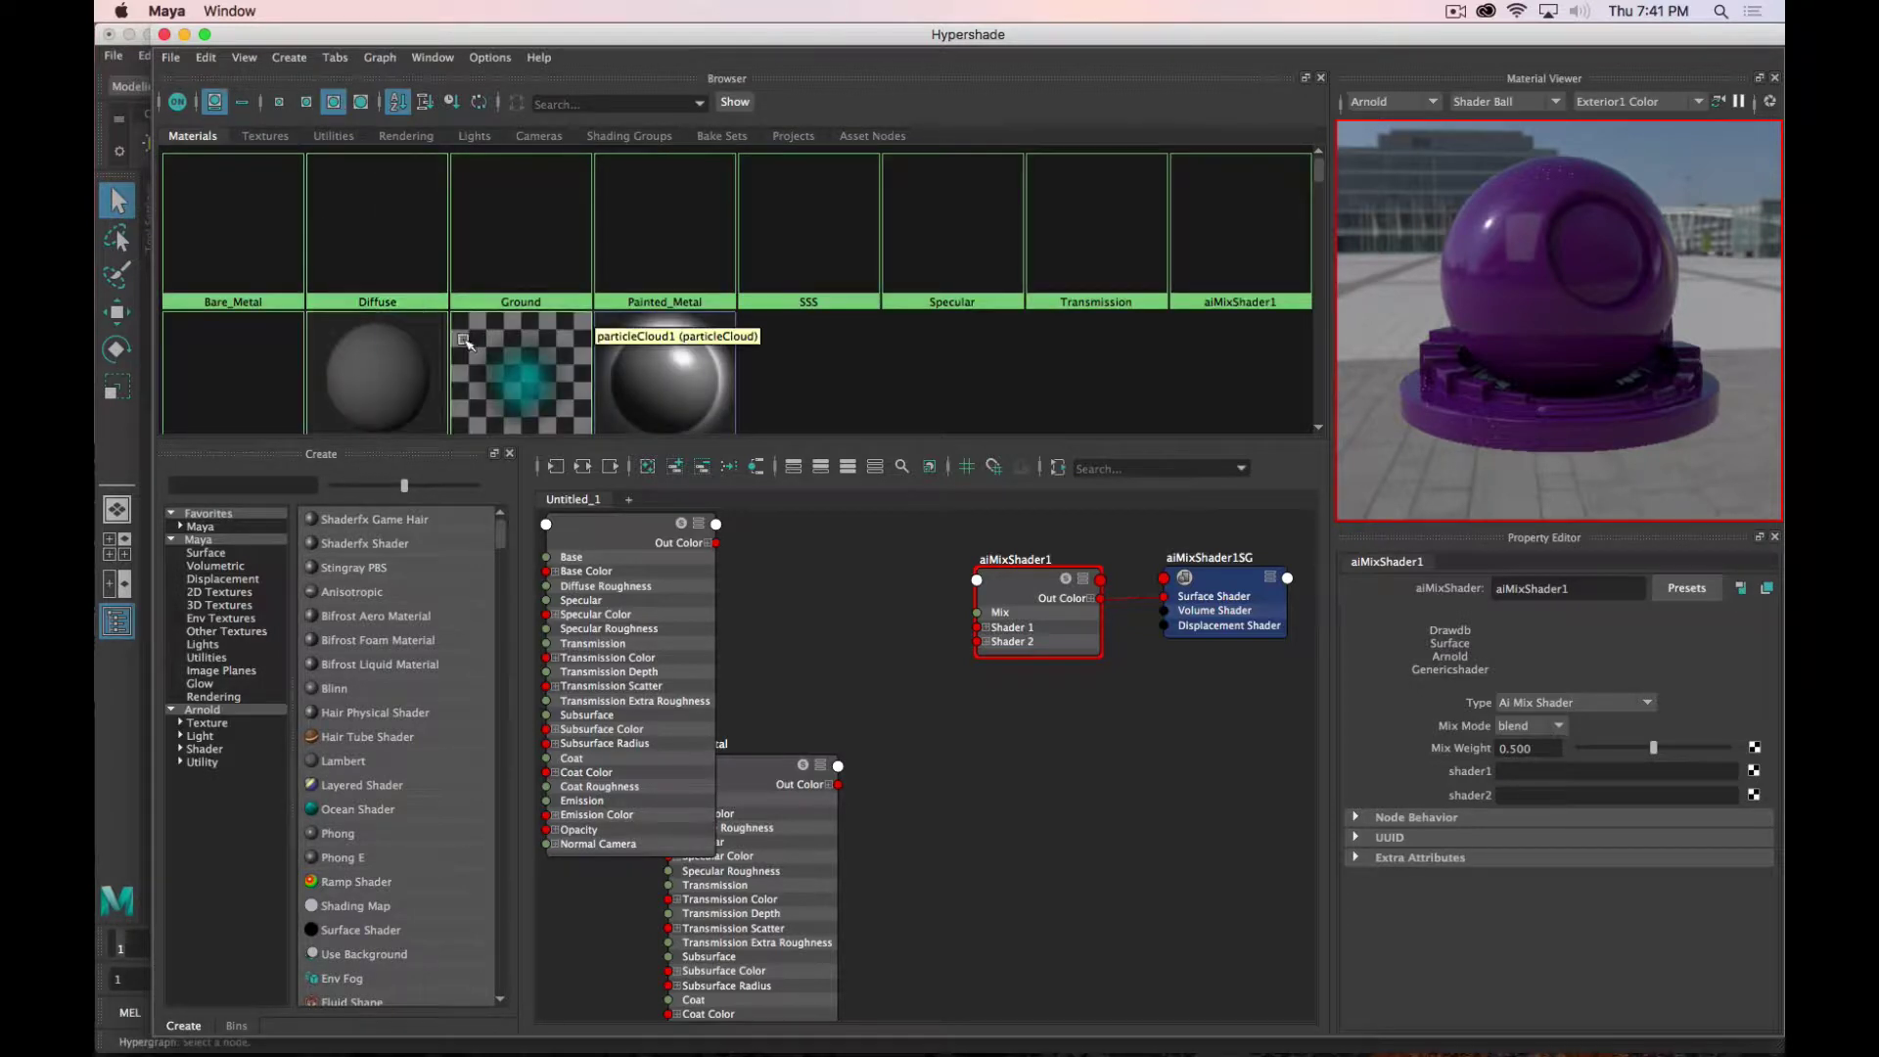
{"action": "left_click", "coordinate": [361, 102]}
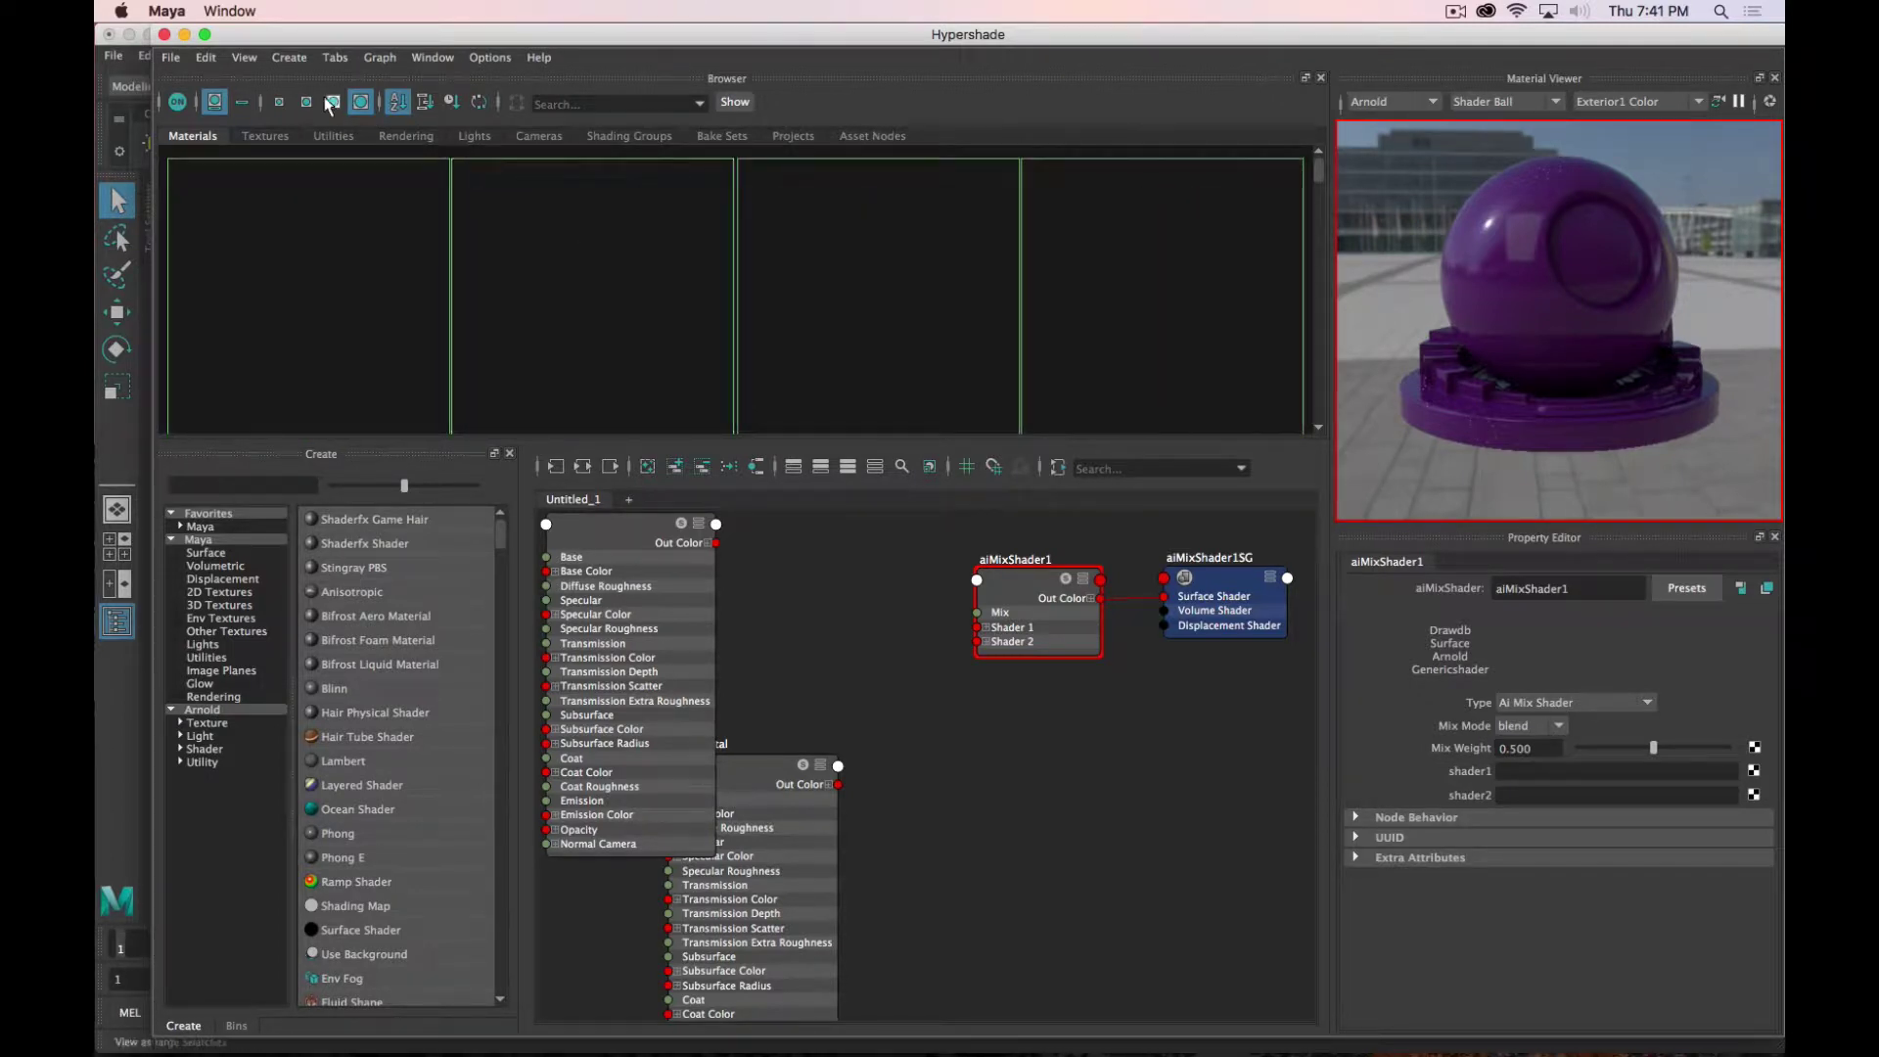
{"action": "left_click", "coordinate": [306, 102]}
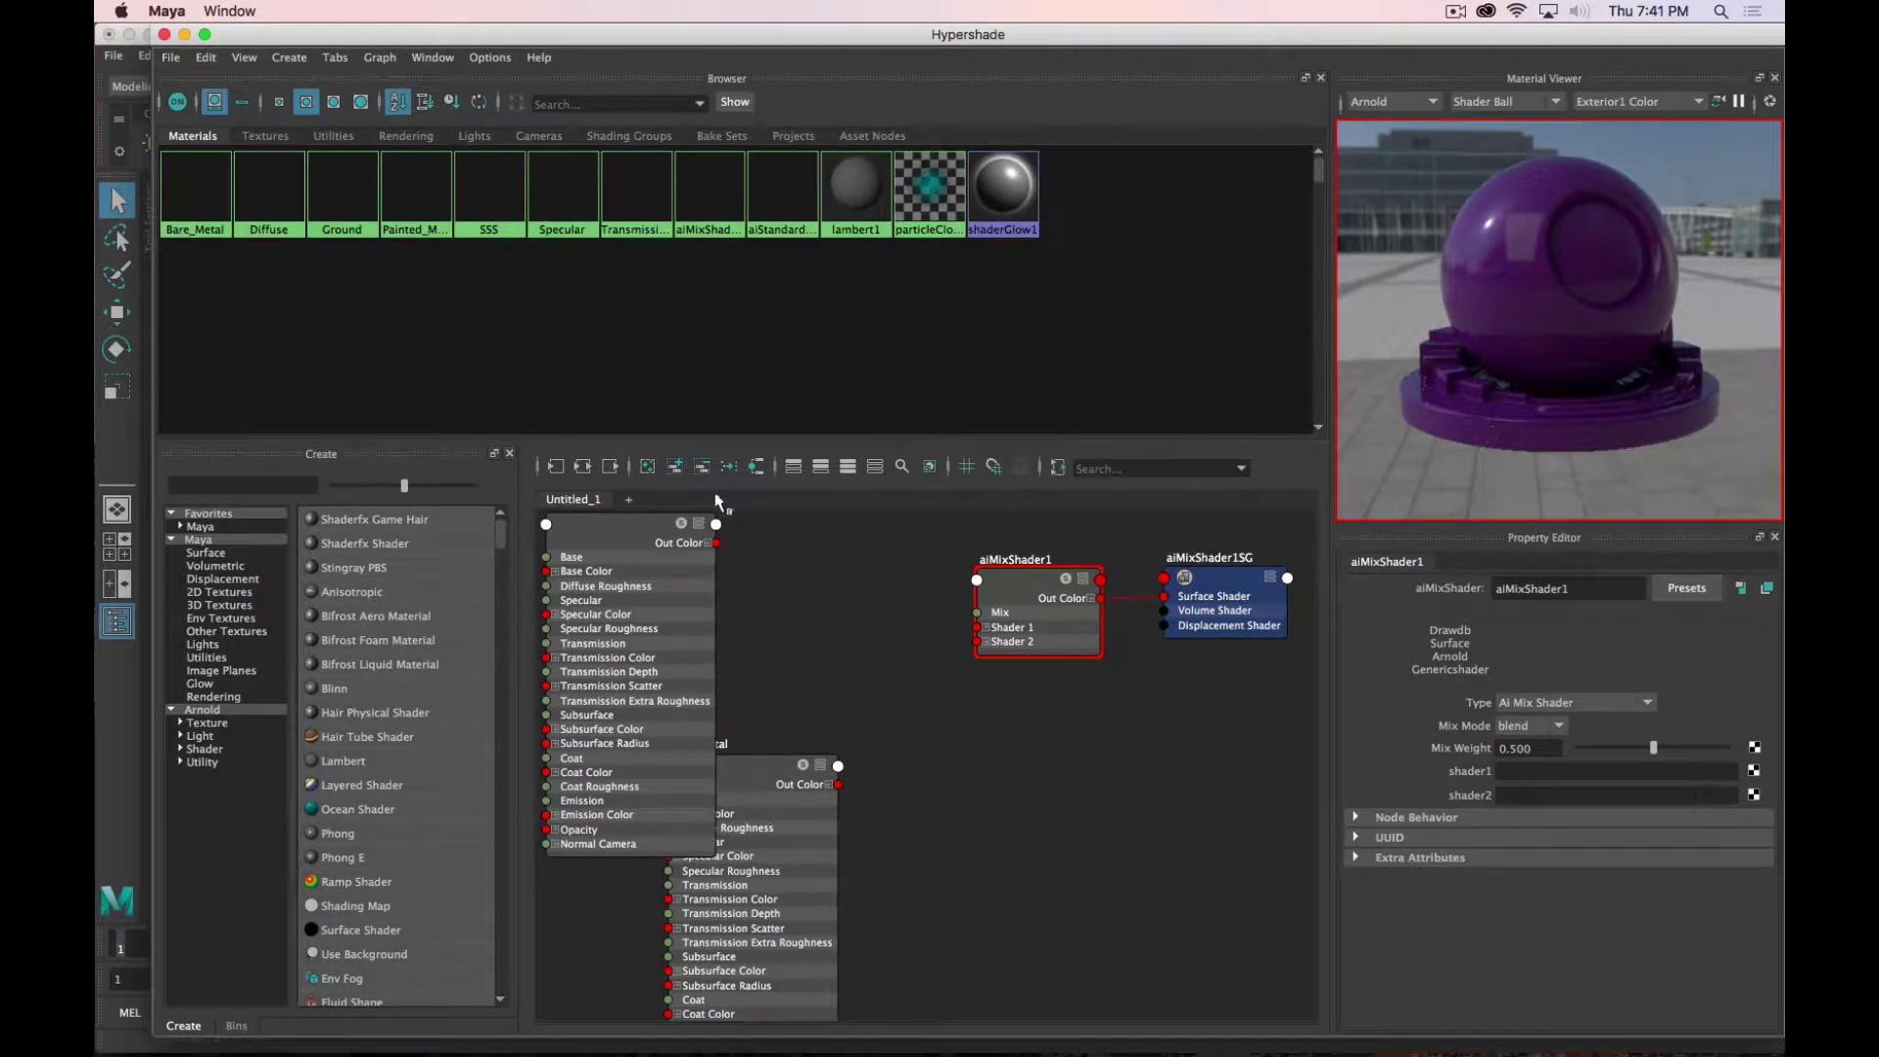
Step: Rename aiMixShader1 to Metal_Mix in the Property Editor
{"action": "left_click", "coordinate": [724, 208]}
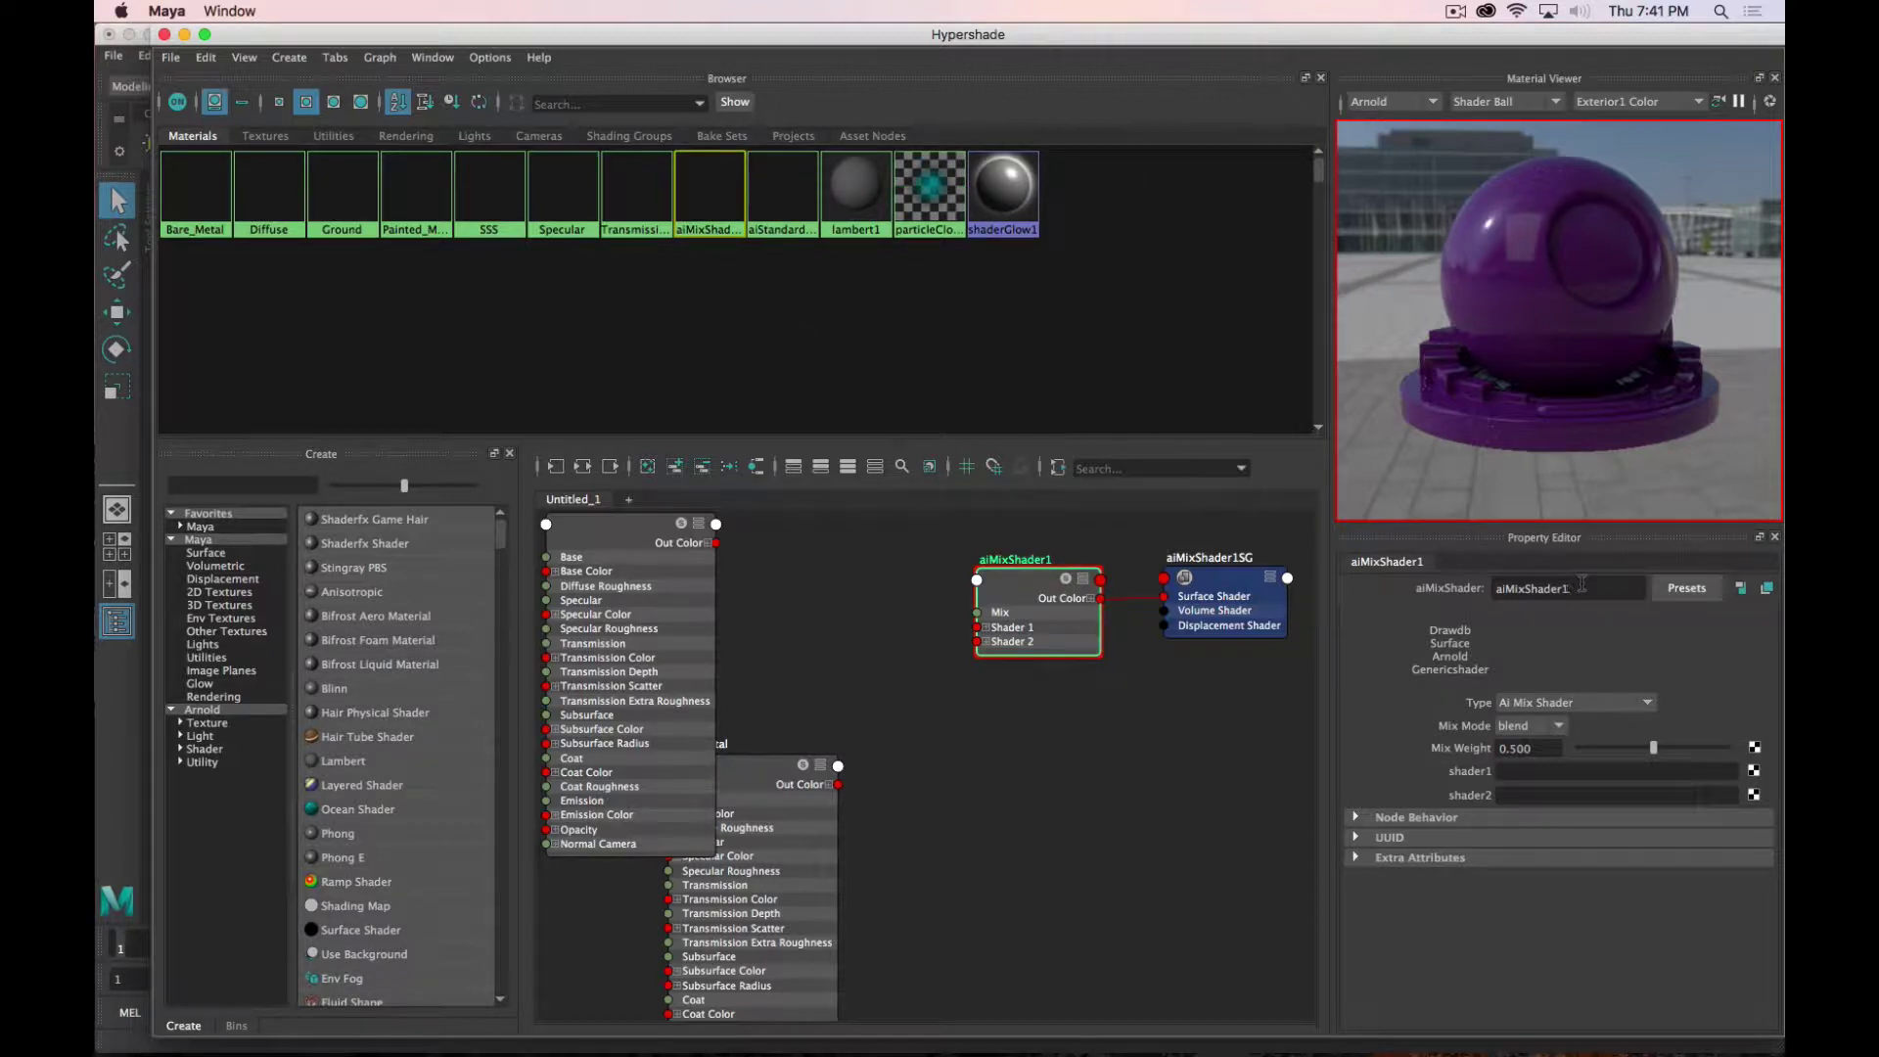
{"action": "double_click", "coordinate": [1565, 587]}
{"action": "key", "text": "shift"}
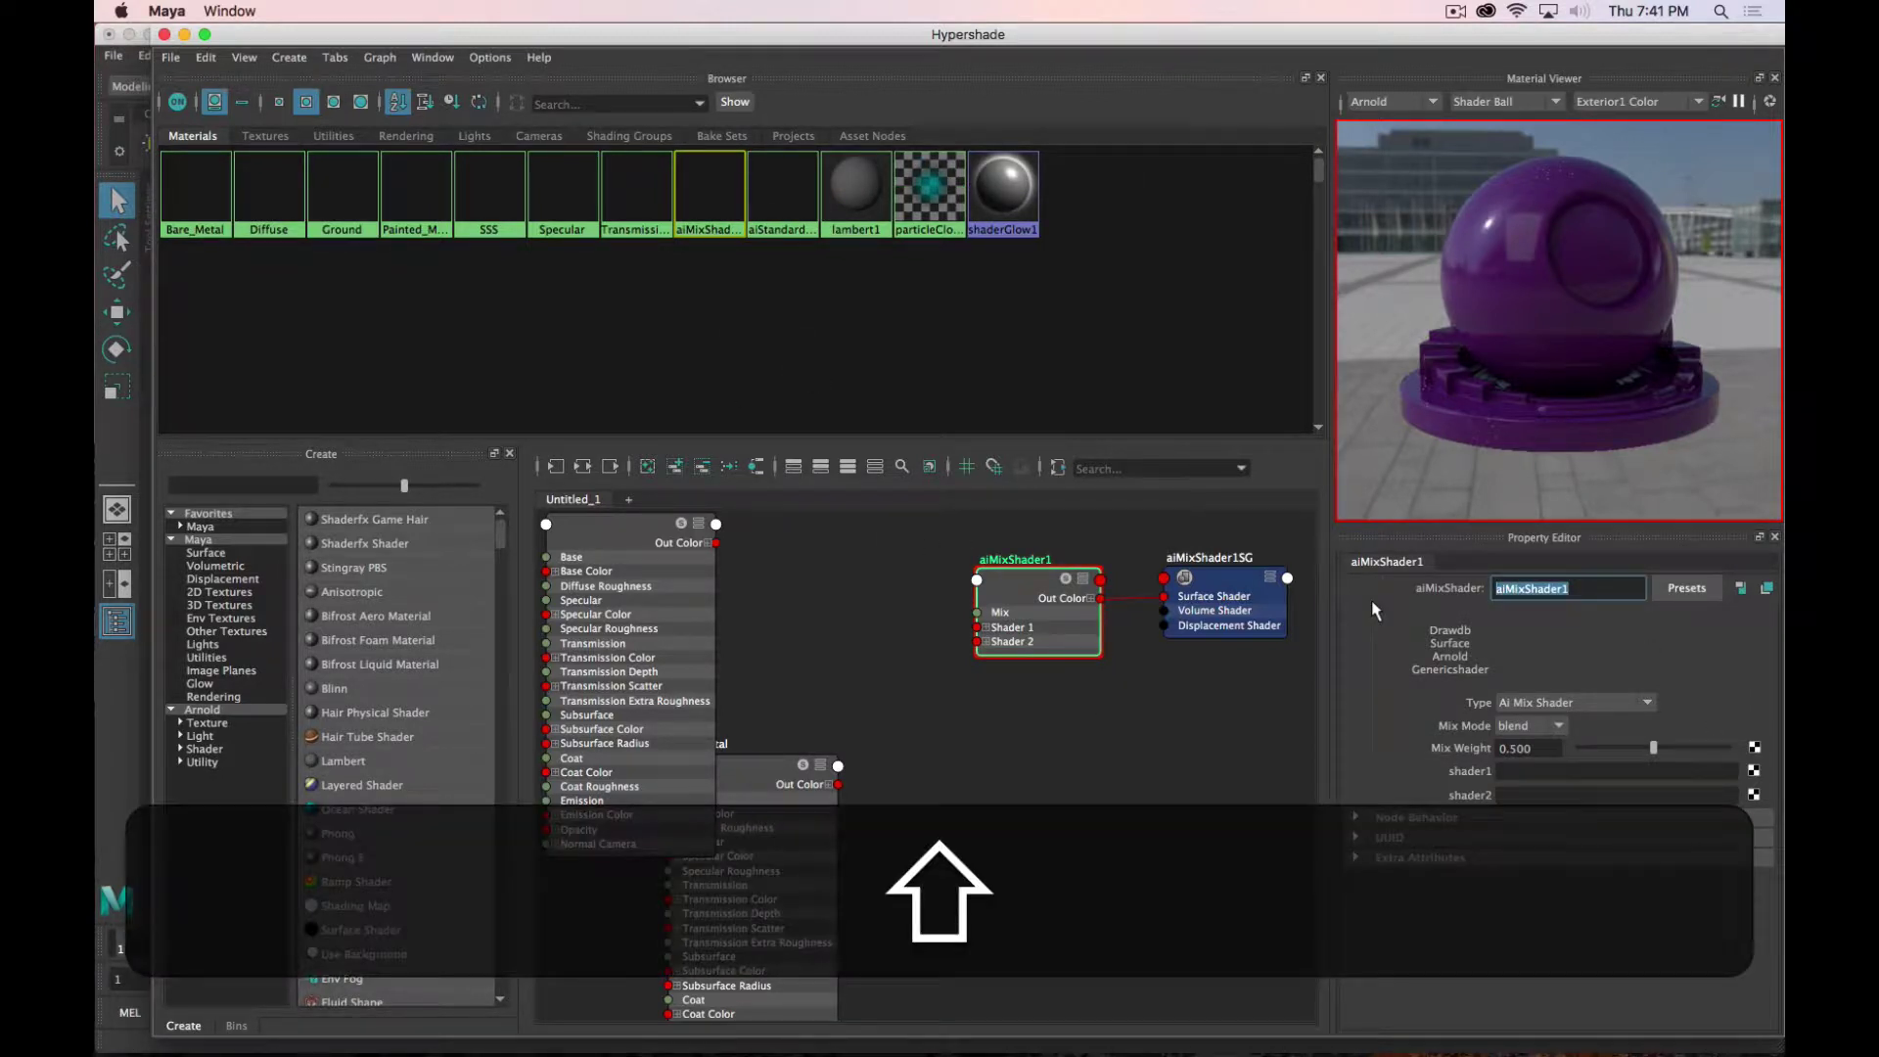
{"action": "type", "text": "Mix"}
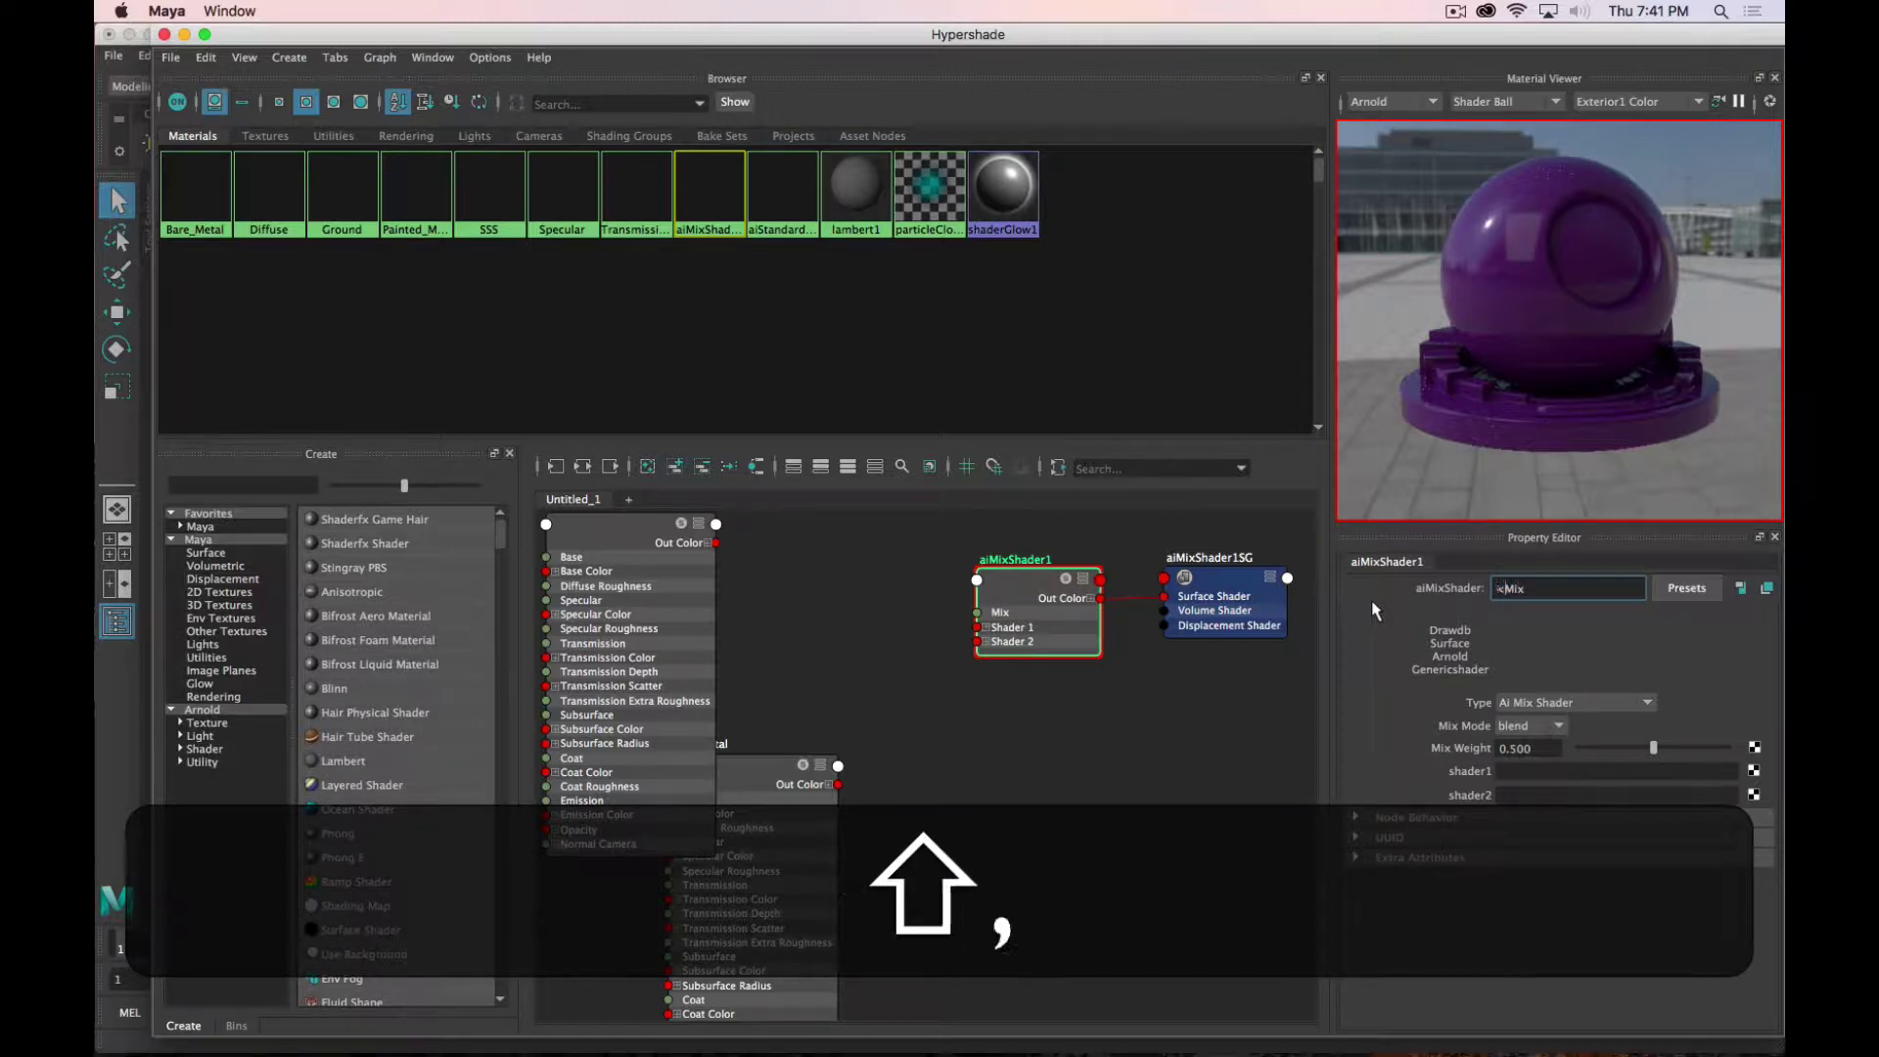
{"action": "key", "text": "BackSpace"}
{"action": "type", "text": "Metal_"}
{"action": "key", "text": "Return"}
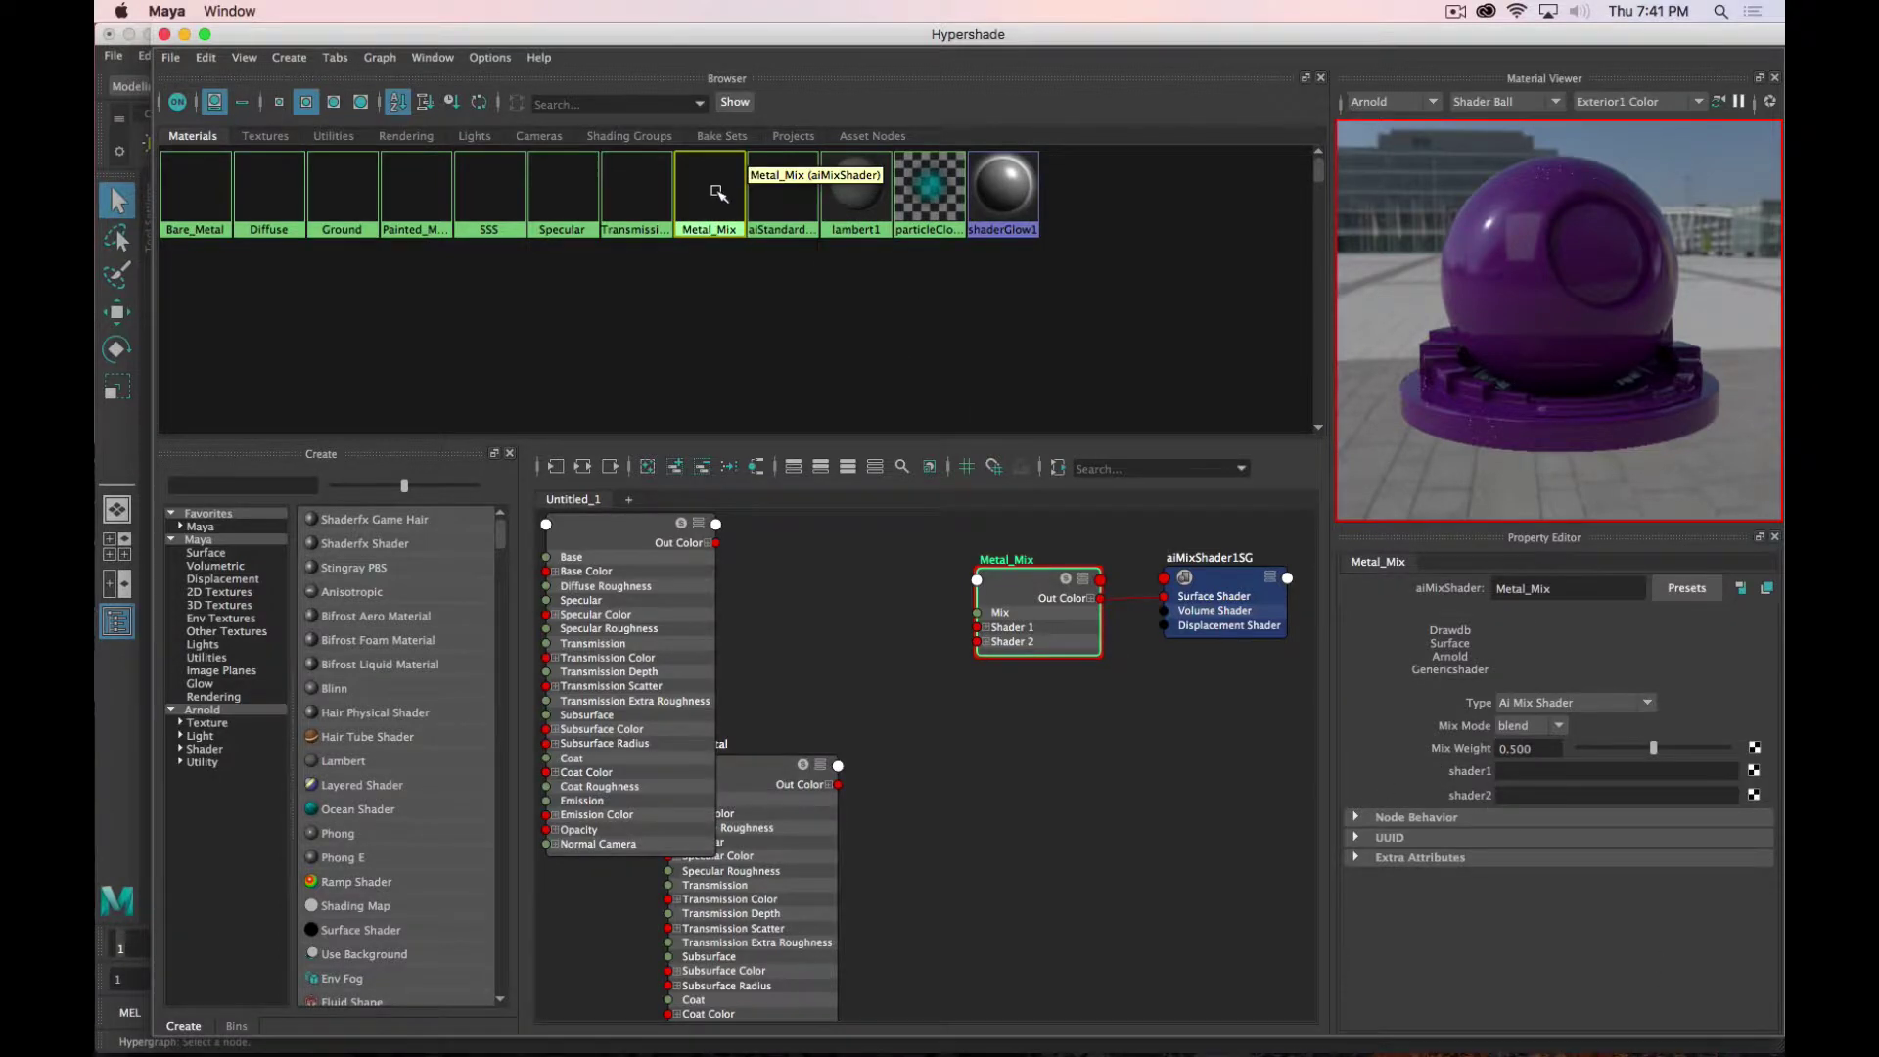
Step: Graph the Metal_Mix network and rearrange its shading group and mix nodes
{"action": "right_click", "coordinate": [715, 191]}
{"action": "right_click_drag", "start_coordinate": [709, 201], "coordinate": [721, 248]}
{"action": "scroll", "coordinate": [860, 874], "scroll_direction": "down", "scroll_amount": 3}
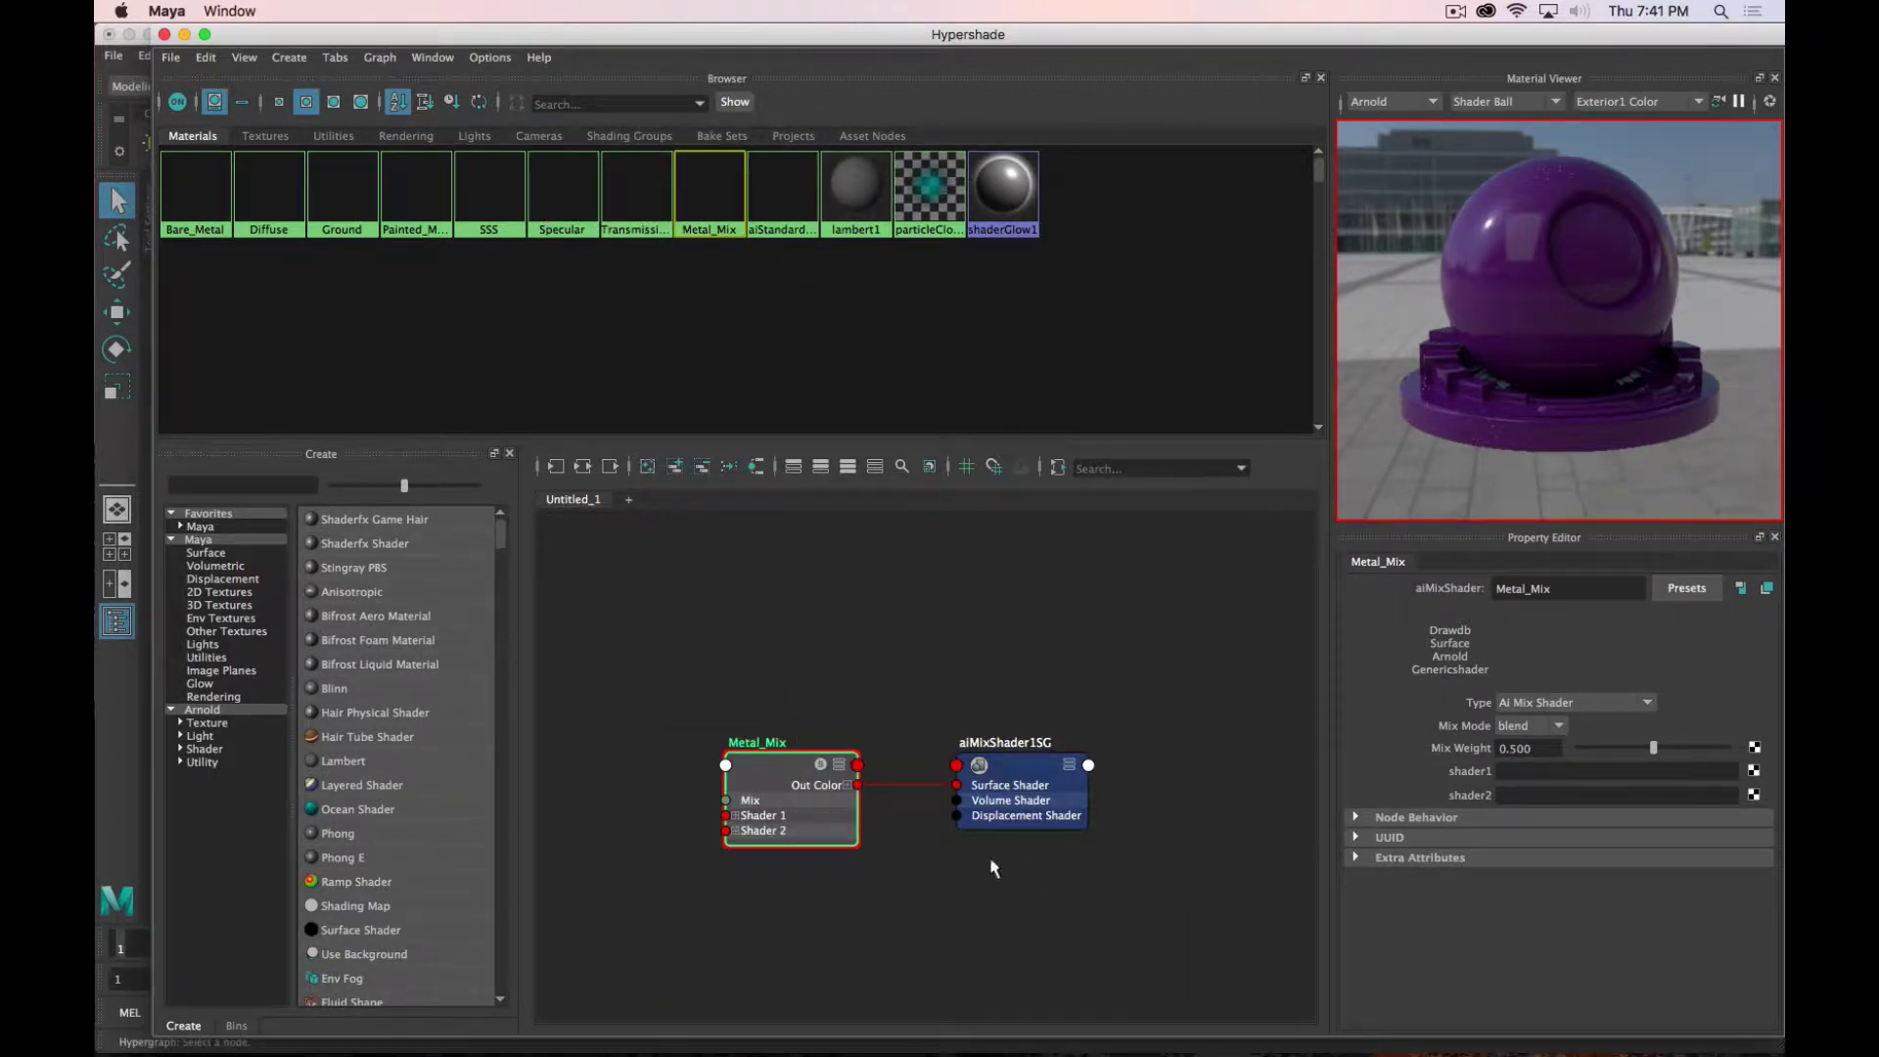
{"action": "left_click", "coordinate": [1022, 770]}
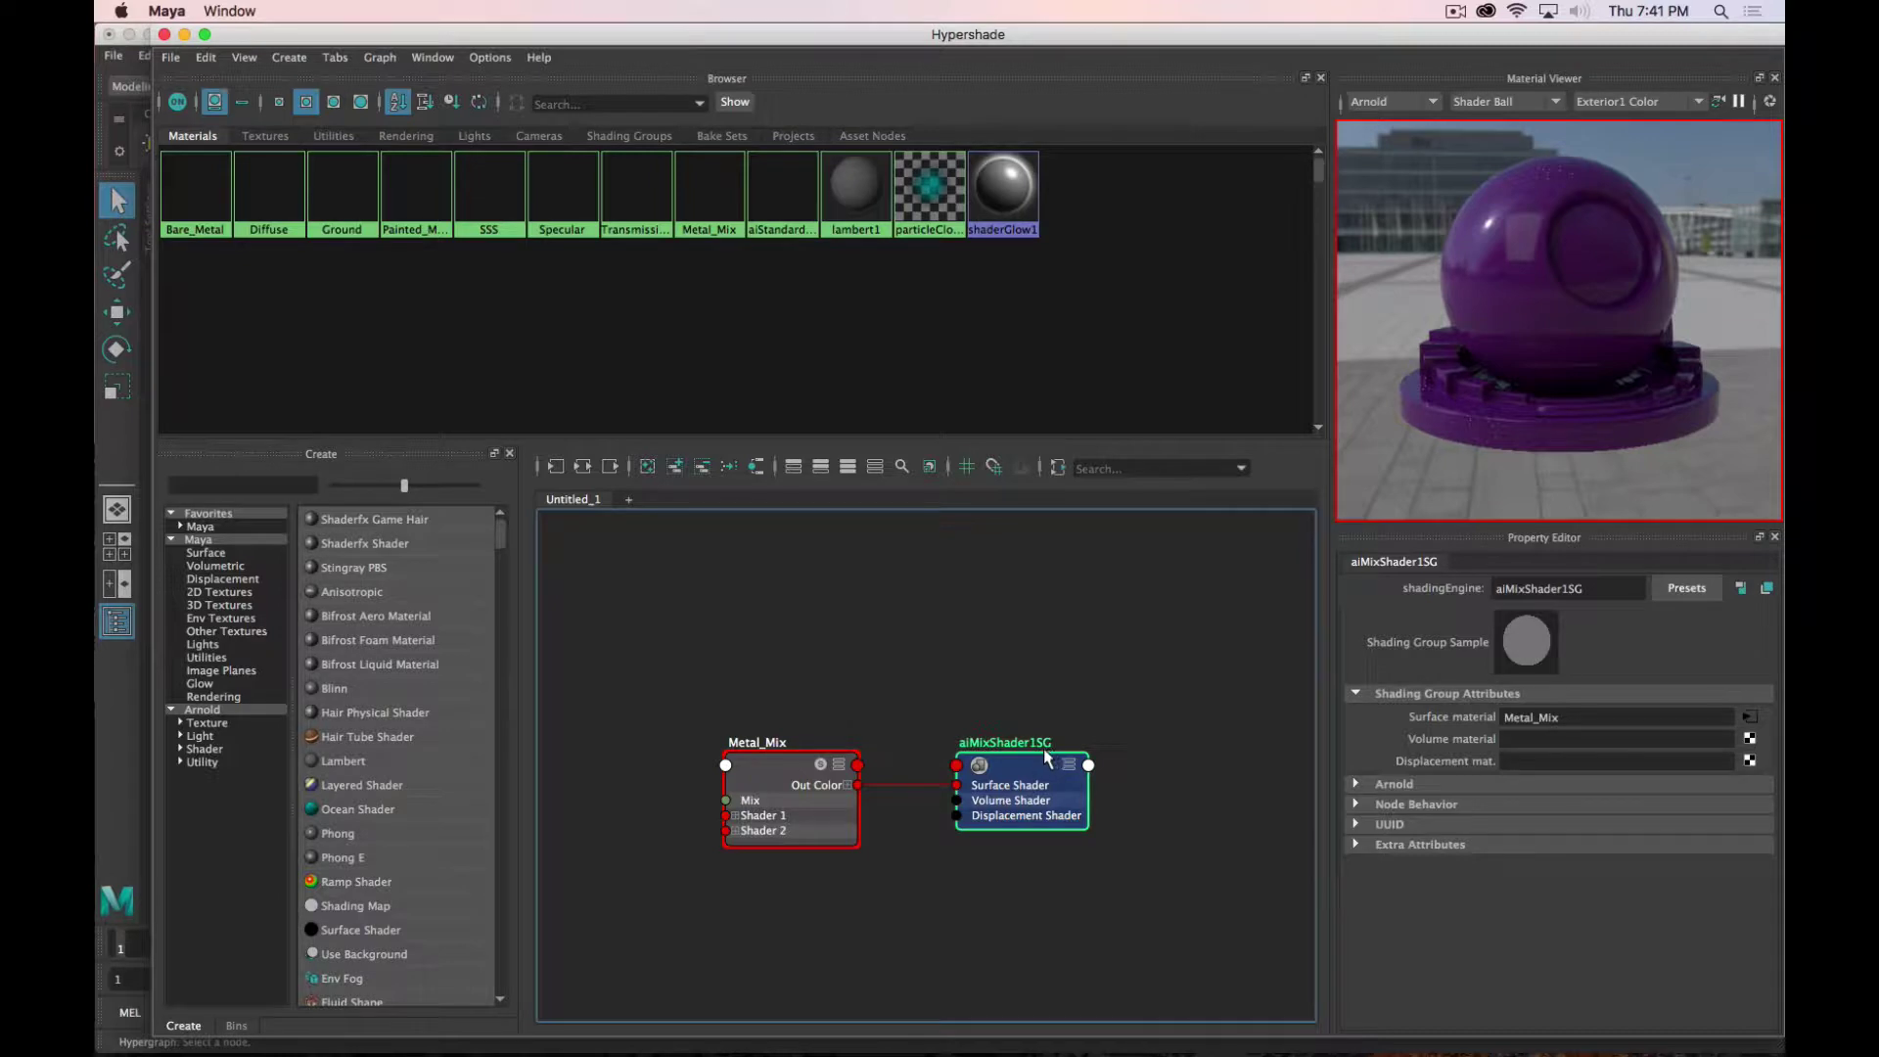
{"action": "left_click", "coordinate": [745, 778]}
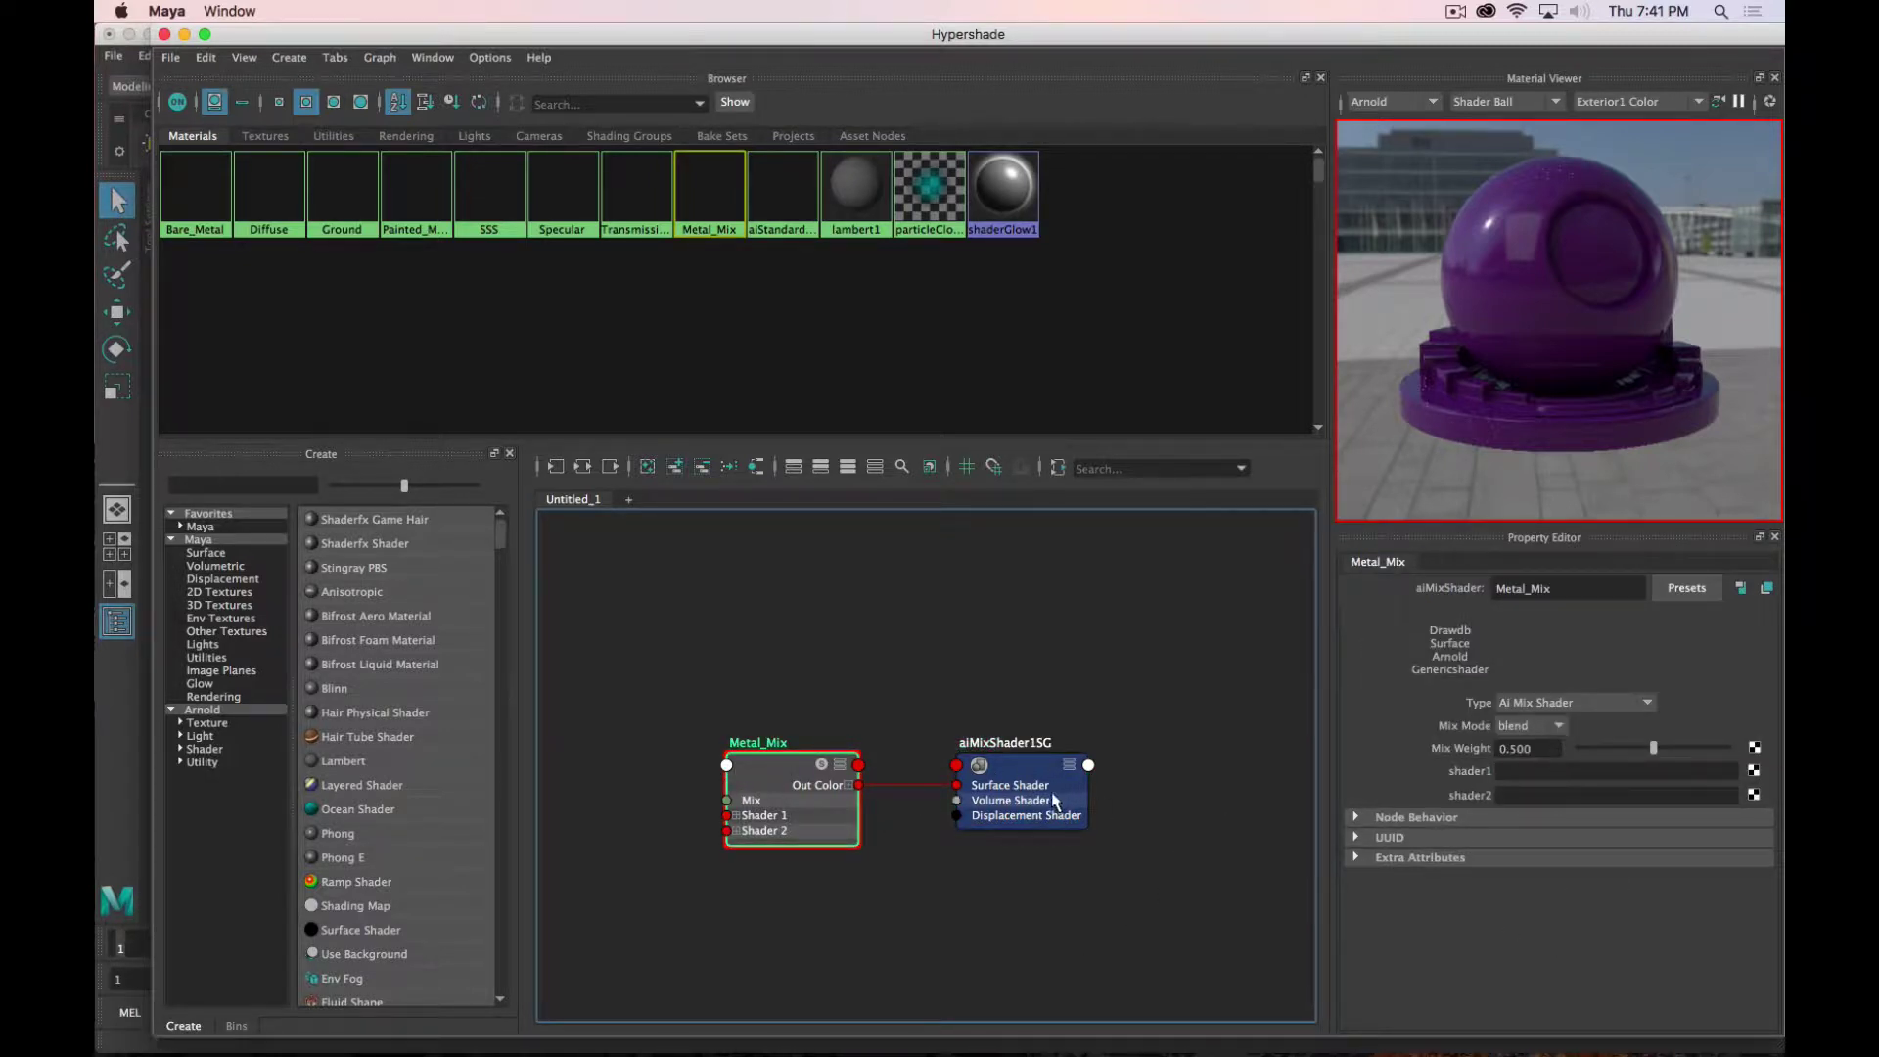
{"action": "left_click_drag", "start_coordinate": [998, 771], "coordinate": [1120, 750]}
{"action": "left_click_drag", "start_coordinate": [775, 764], "coordinate": [915, 738]}
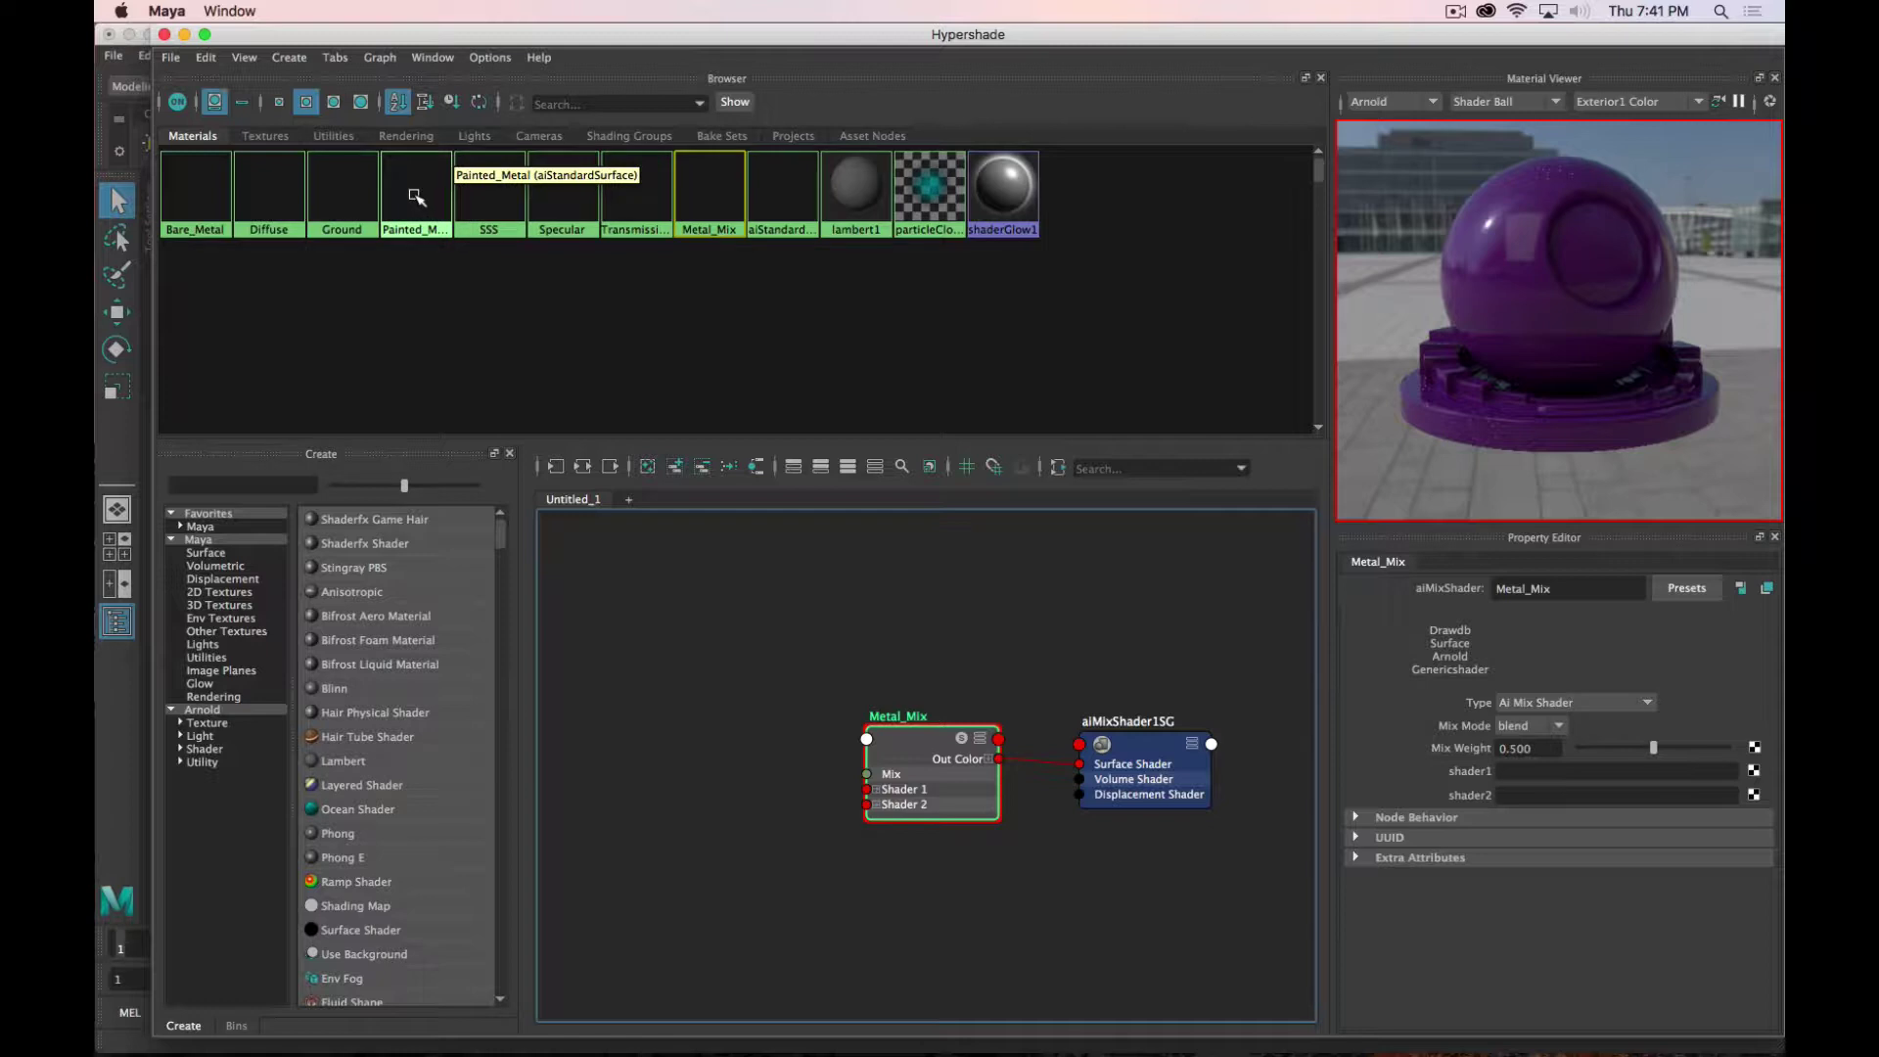
Step: Plug Painted_Metal into Metal_Mix's shader1 and Bare_Metal into shader2
{"action": "mouse_move", "coordinate": [416, 196]}
{"action": "left_mouse_down"}
{"action": "mouse_move", "coordinate": [473, 309]}
{"action": "mouse_move", "coordinate": [1477, 810]}
{"action": "mouse_move", "coordinate": [1529, 767]}
{"action": "mouse_move", "coordinate": [1466, 781]}
{"action": "left_mouse_up"}
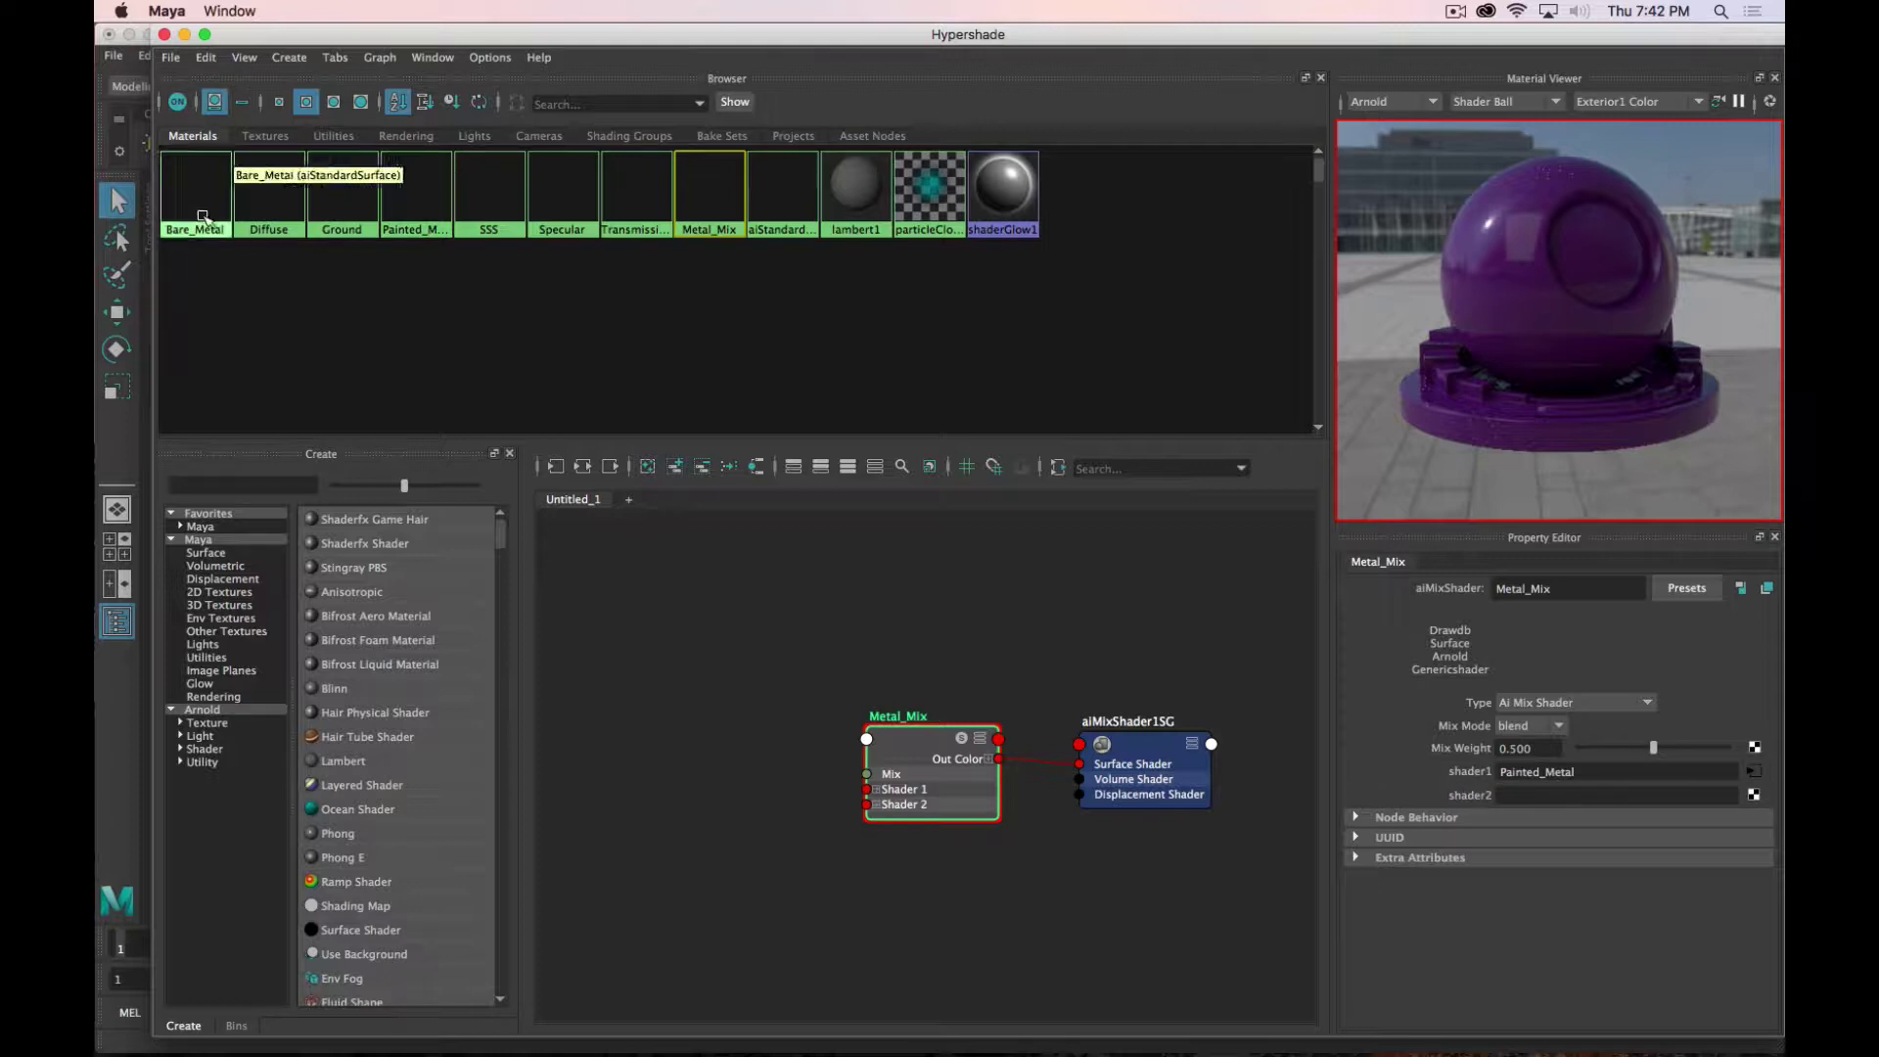
{"action": "left_click_drag", "start_coordinate": [195, 195], "coordinate": [1437, 802]}
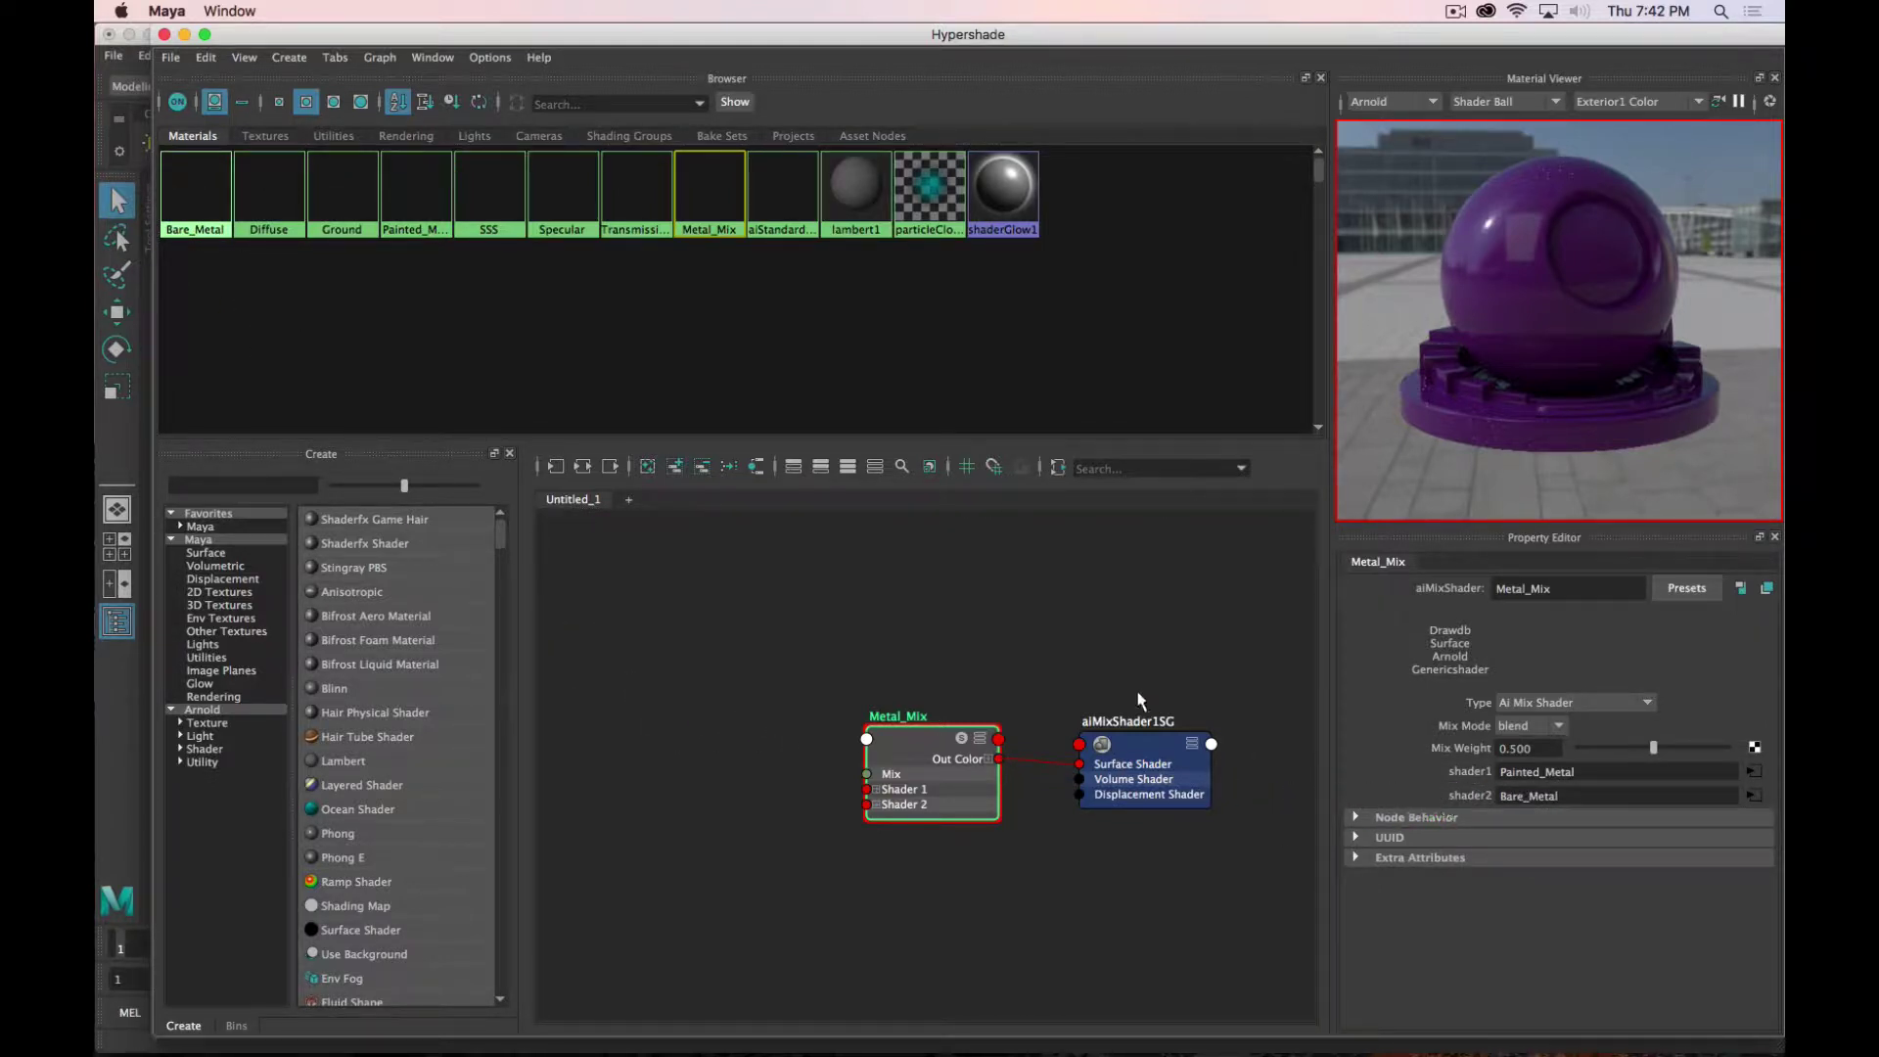
{"action": "left_click_drag", "start_coordinate": [753, 34], "coordinate": [759, 457]}
{"action": "left_click_drag", "start_coordinate": [1005, 464], "coordinate": [877, 112]}
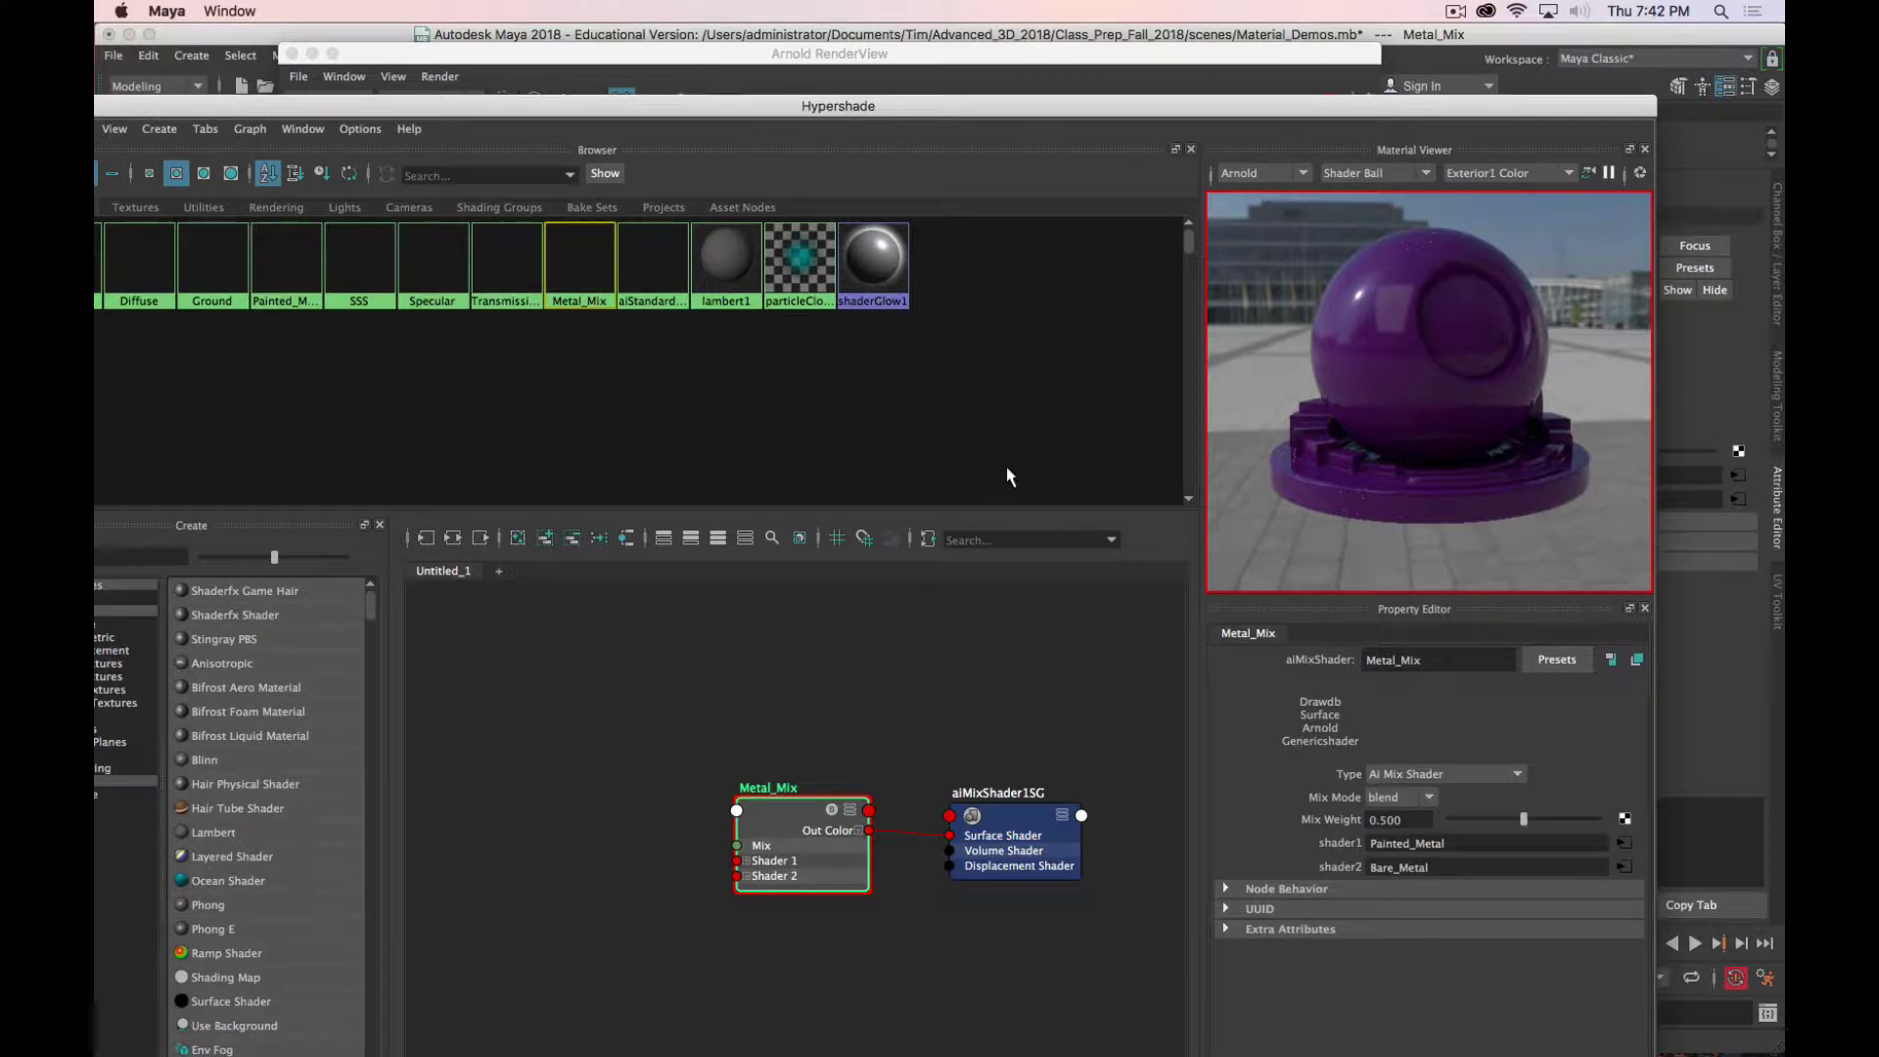
{"action": "left_click_drag", "start_coordinate": [678, 105], "coordinate": [848, 124]}
{"action": "right_click_drag", "start_coordinate": [741, 285], "coordinate": [743, 348]}
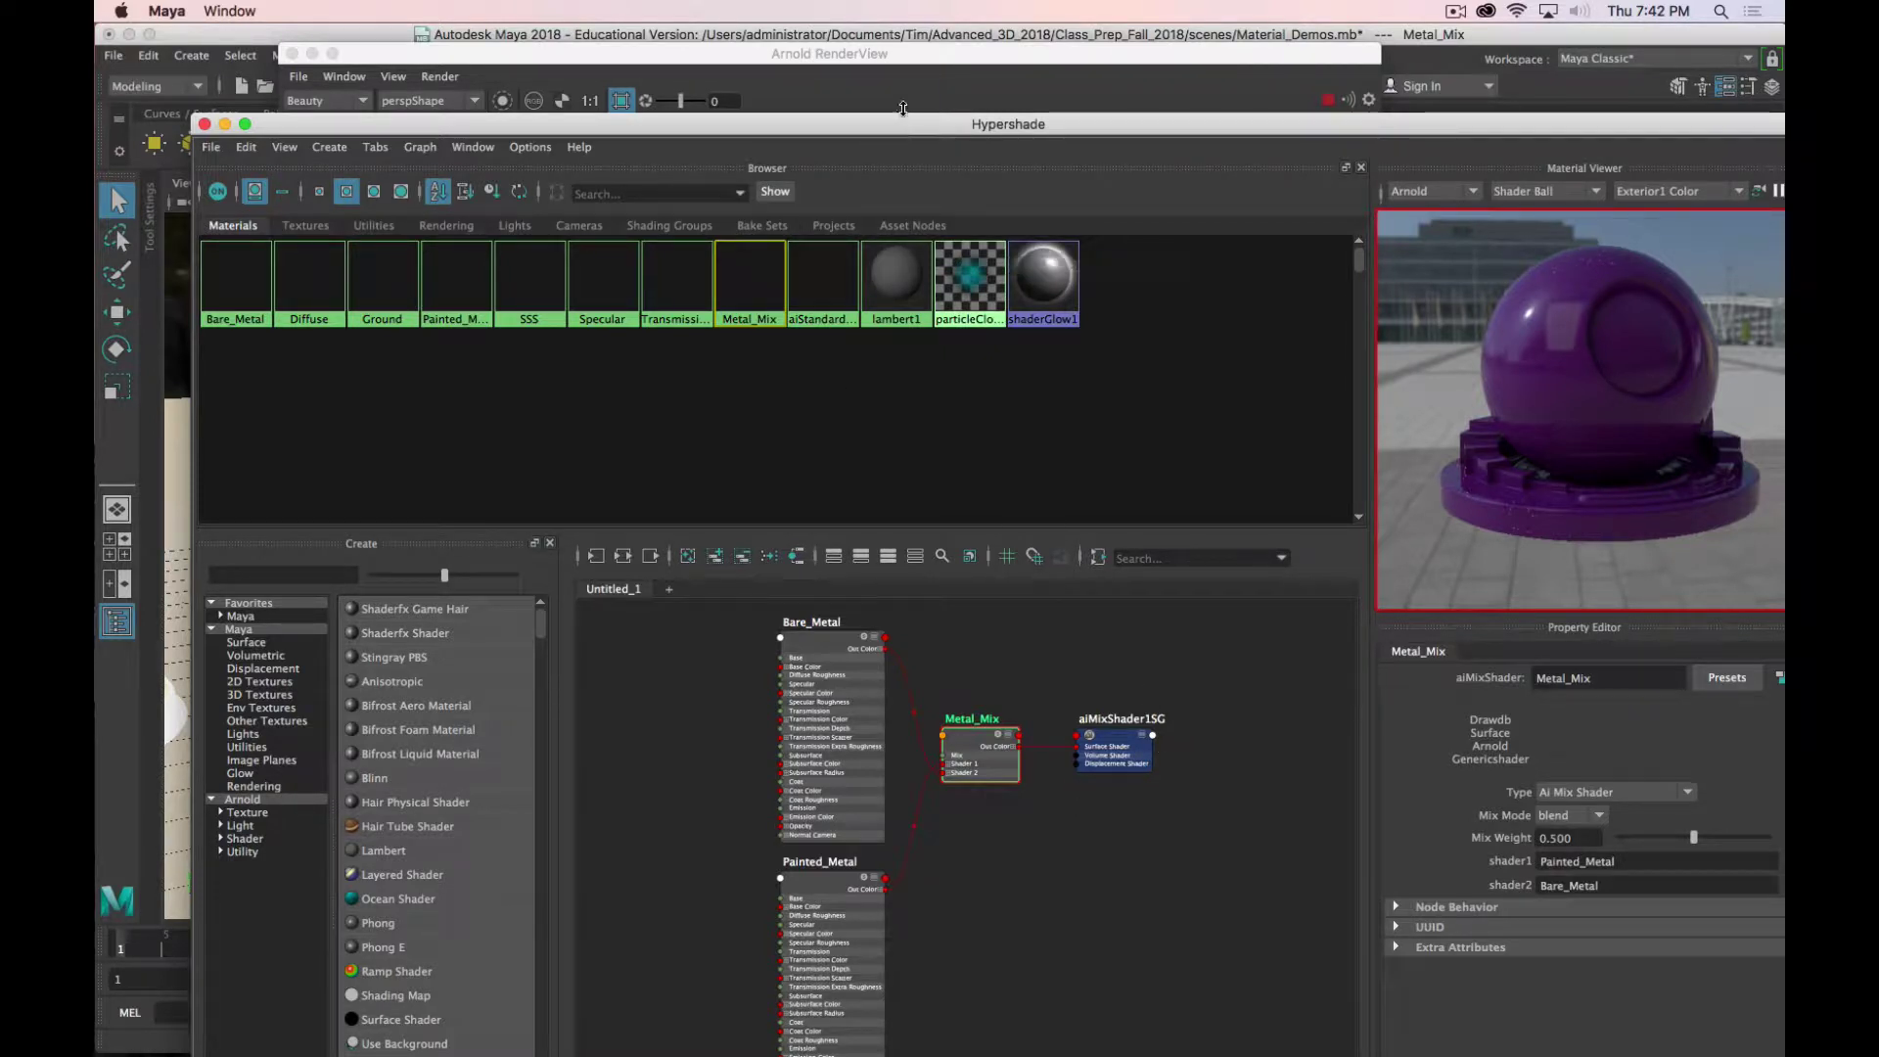
Step: Try Mix Weights 0.145, 0.952 and 0.455 in the live render, then set 0.5
{"action": "left_click", "coordinate": [892, 62]}
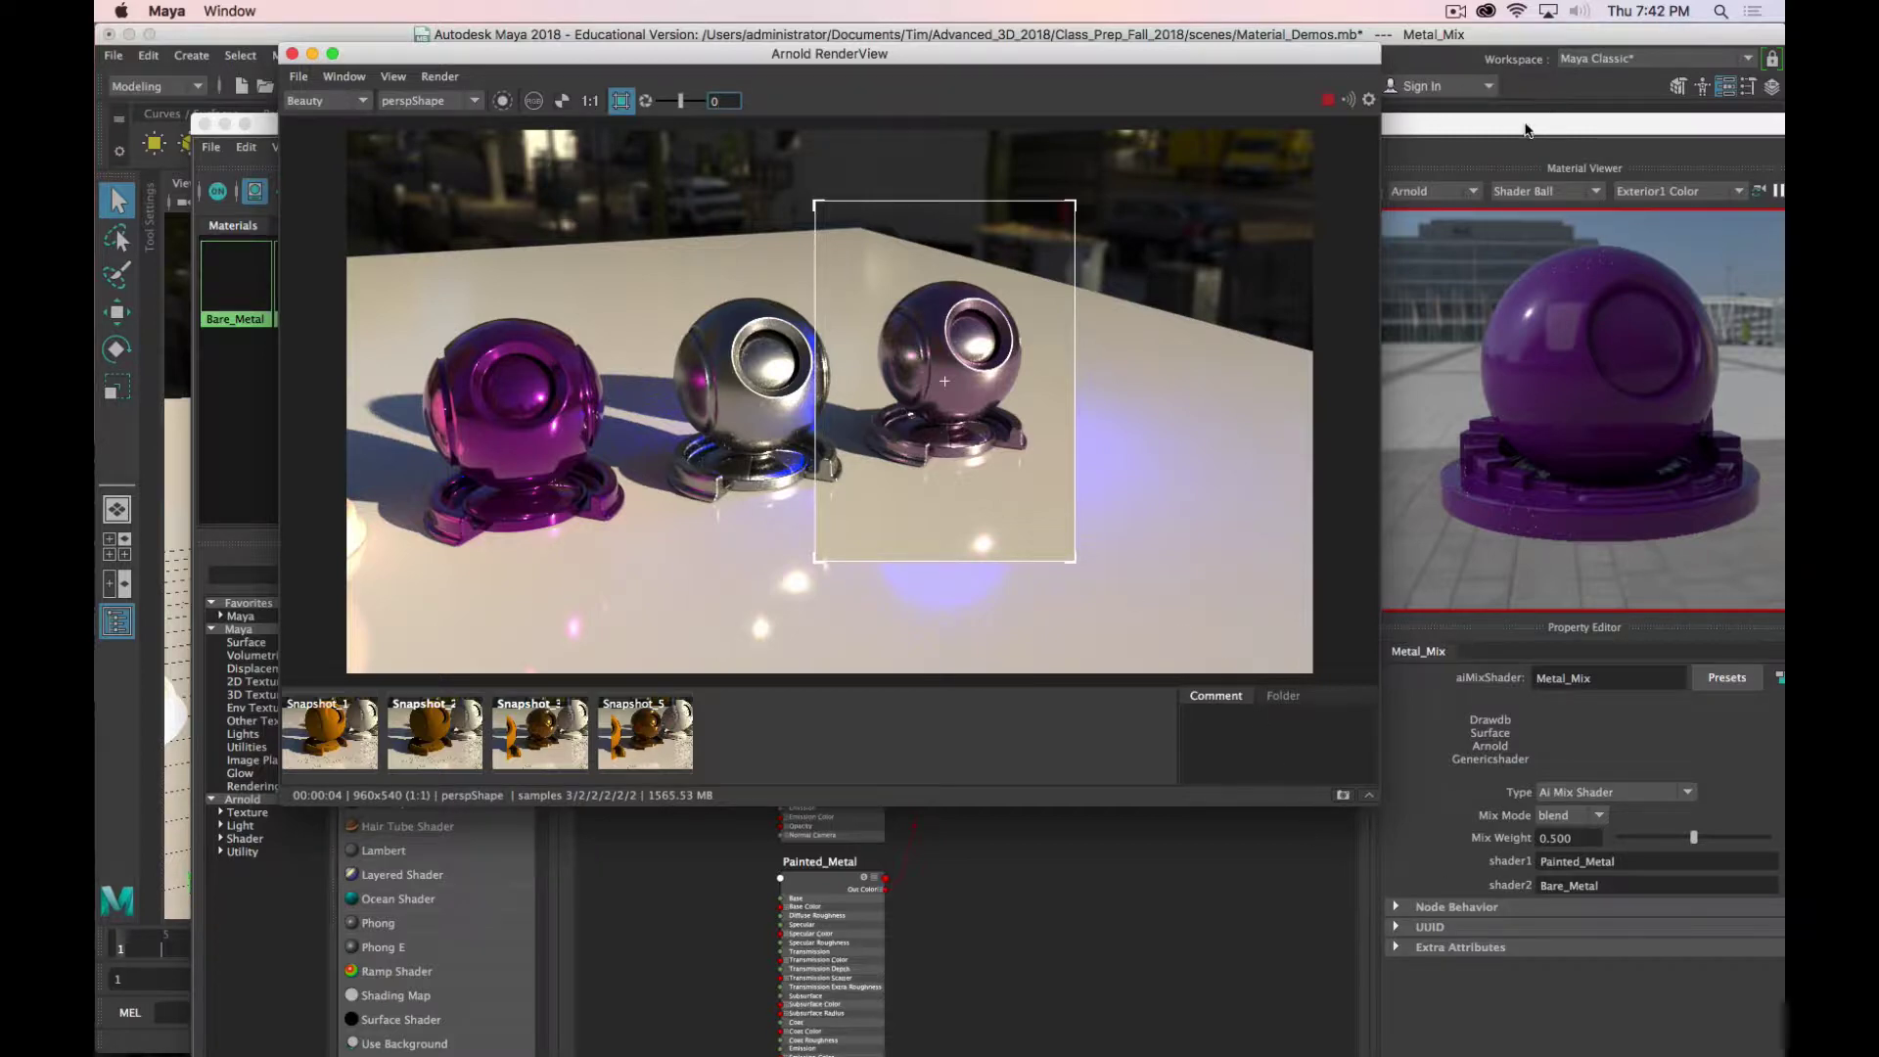
{"action": "left_click_drag", "start_coordinate": [1524, 130], "coordinate": [1462, 56]}
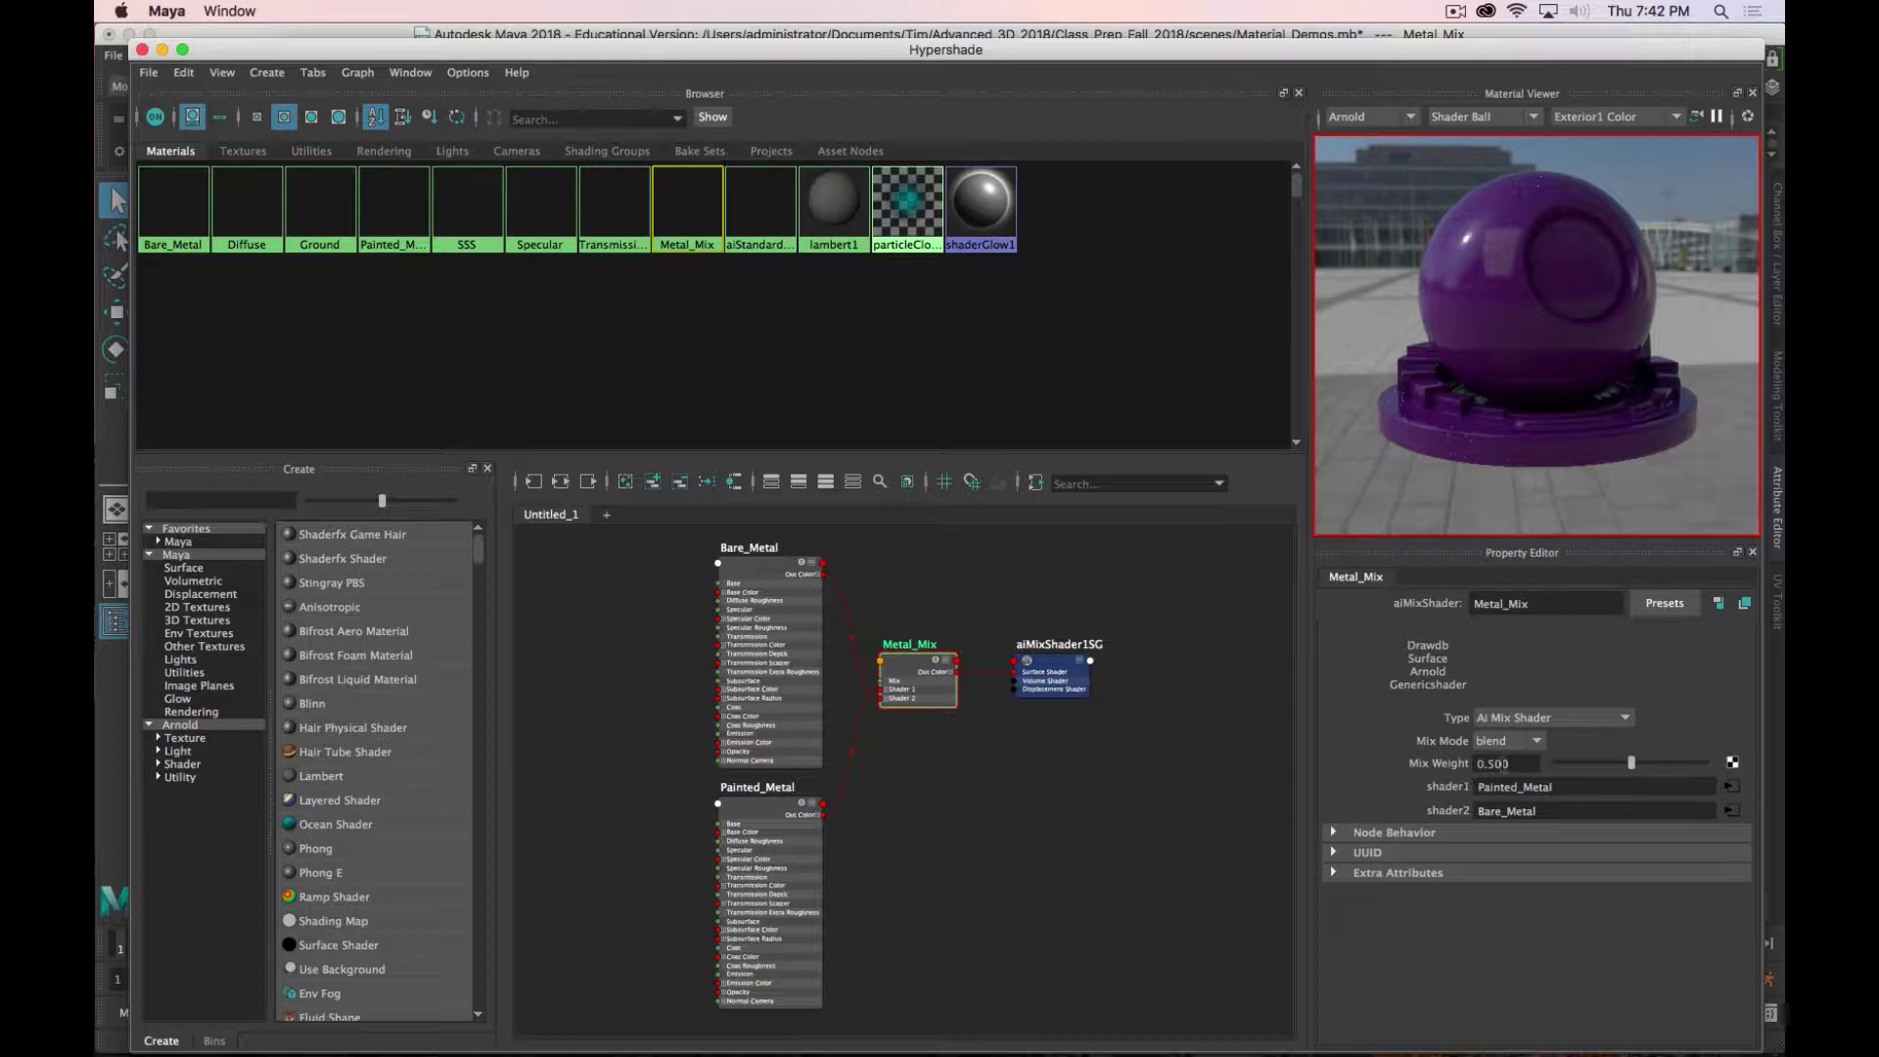
{"action": "left_click_drag", "start_coordinate": [1290, 67], "coordinate": [200, 52]}
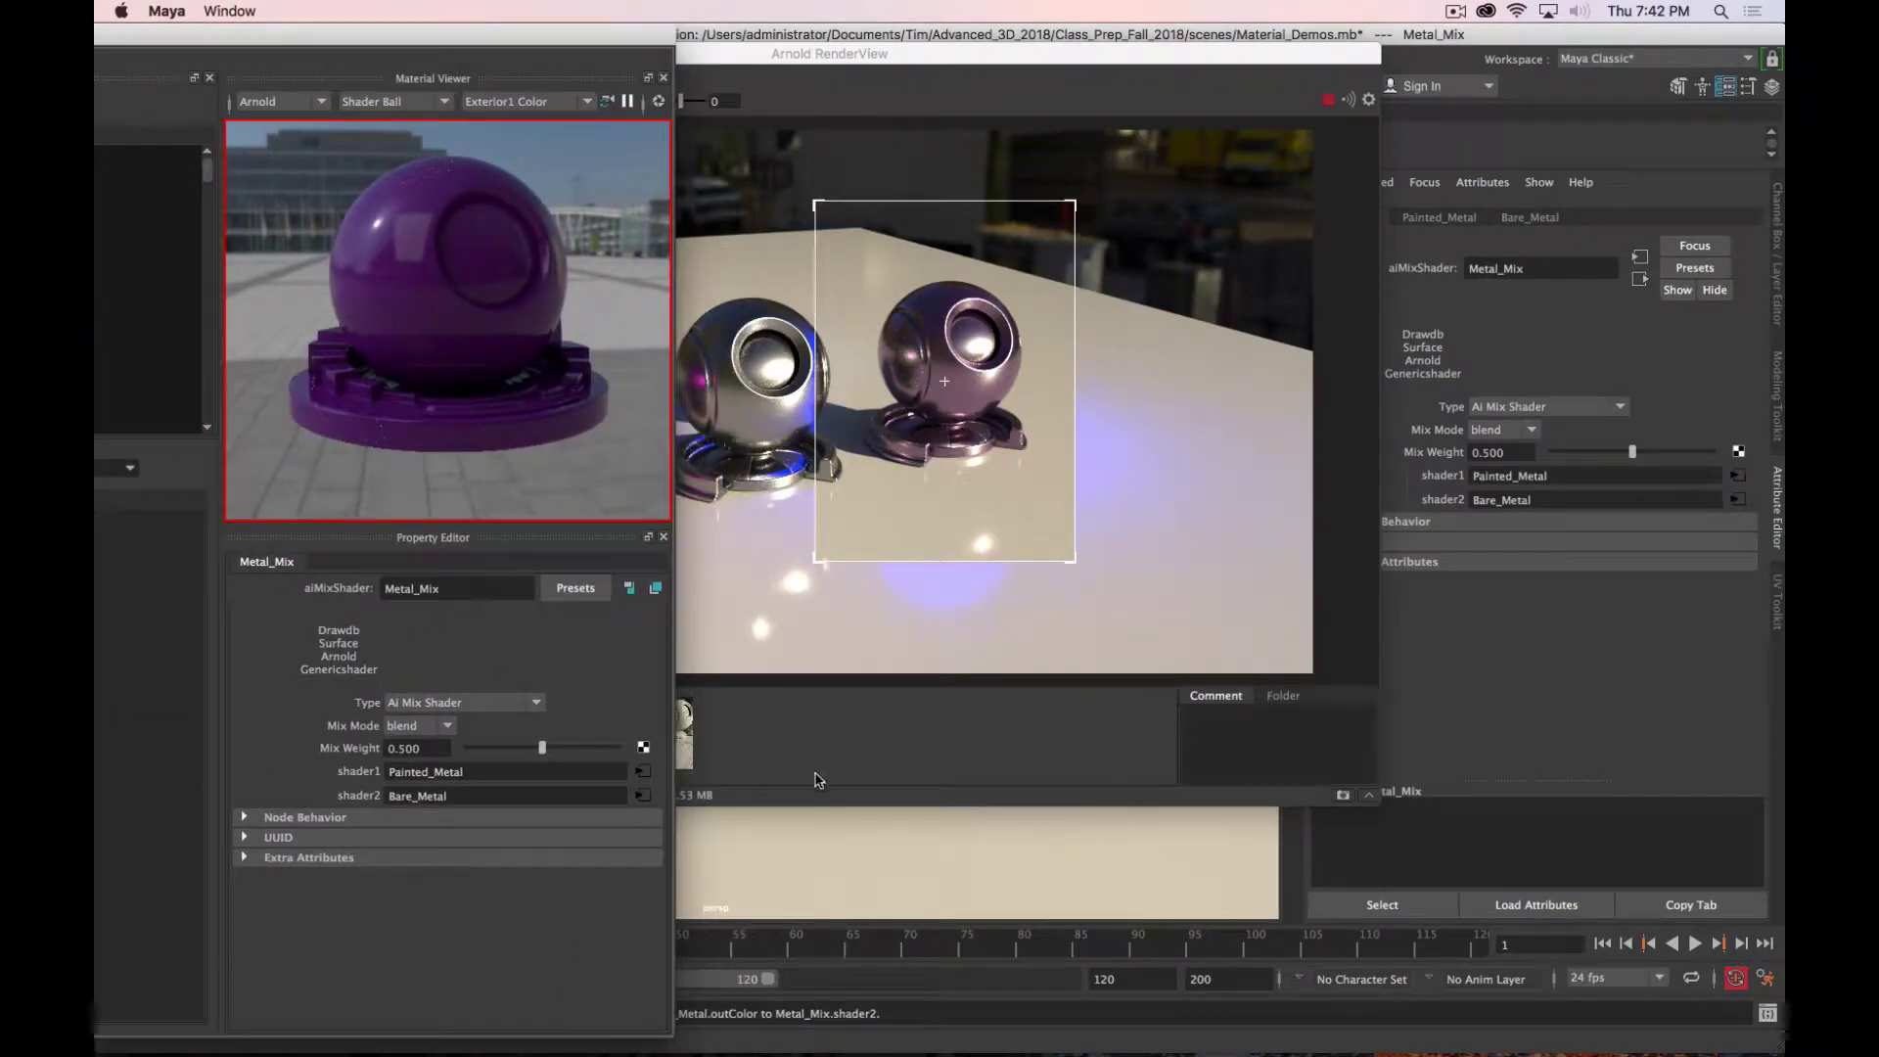
{"action": "left_click_drag", "start_coordinate": [536, 749], "coordinate": [488, 750]}
{"action": "left_click_drag", "start_coordinate": [617, 44], "coordinate": [445, 7]}
{"action": "left_click_drag", "start_coordinate": [322, 750], "coordinate": [438, 747]}
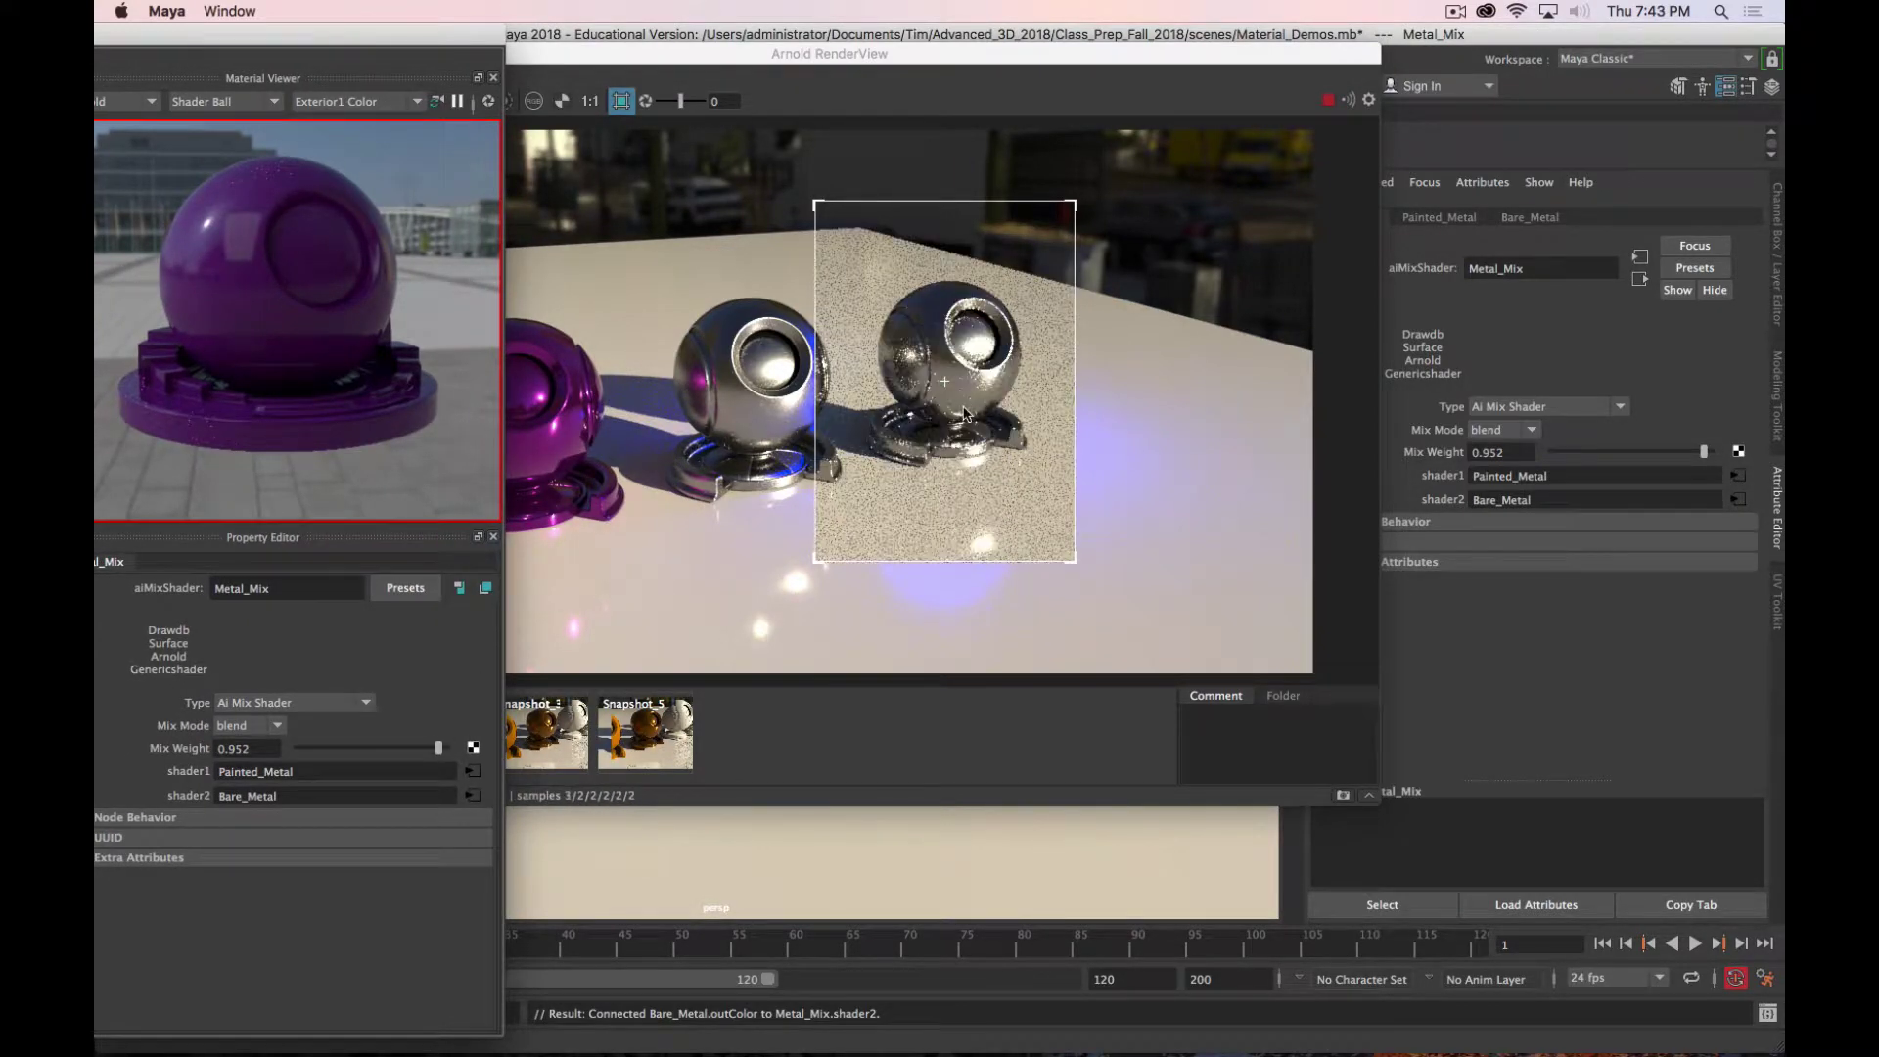
{"action": "left_click_drag", "start_coordinate": [434, 748], "coordinate": [365, 748]}
{"action": "left_click", "coordinate": [240, 748]}
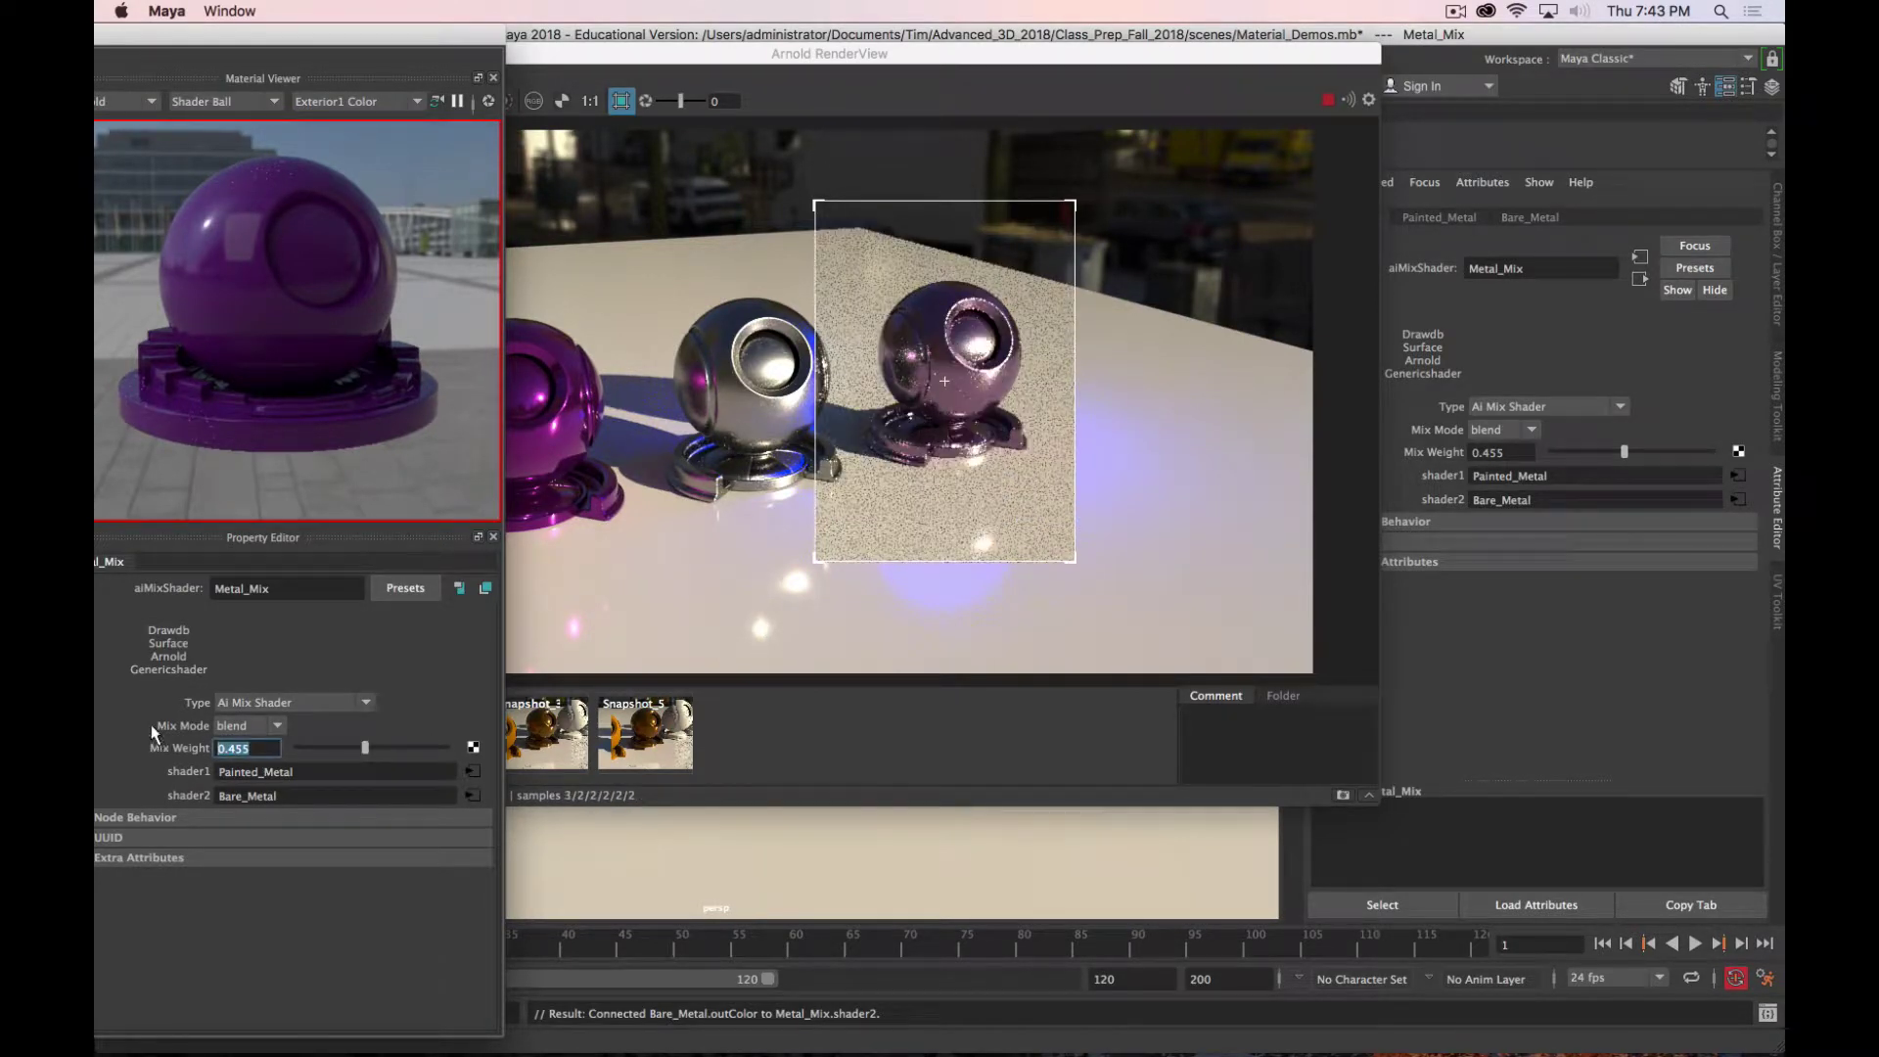
{"action": "type", "text": ".5"}
{"action": "key", "text": "Return"}
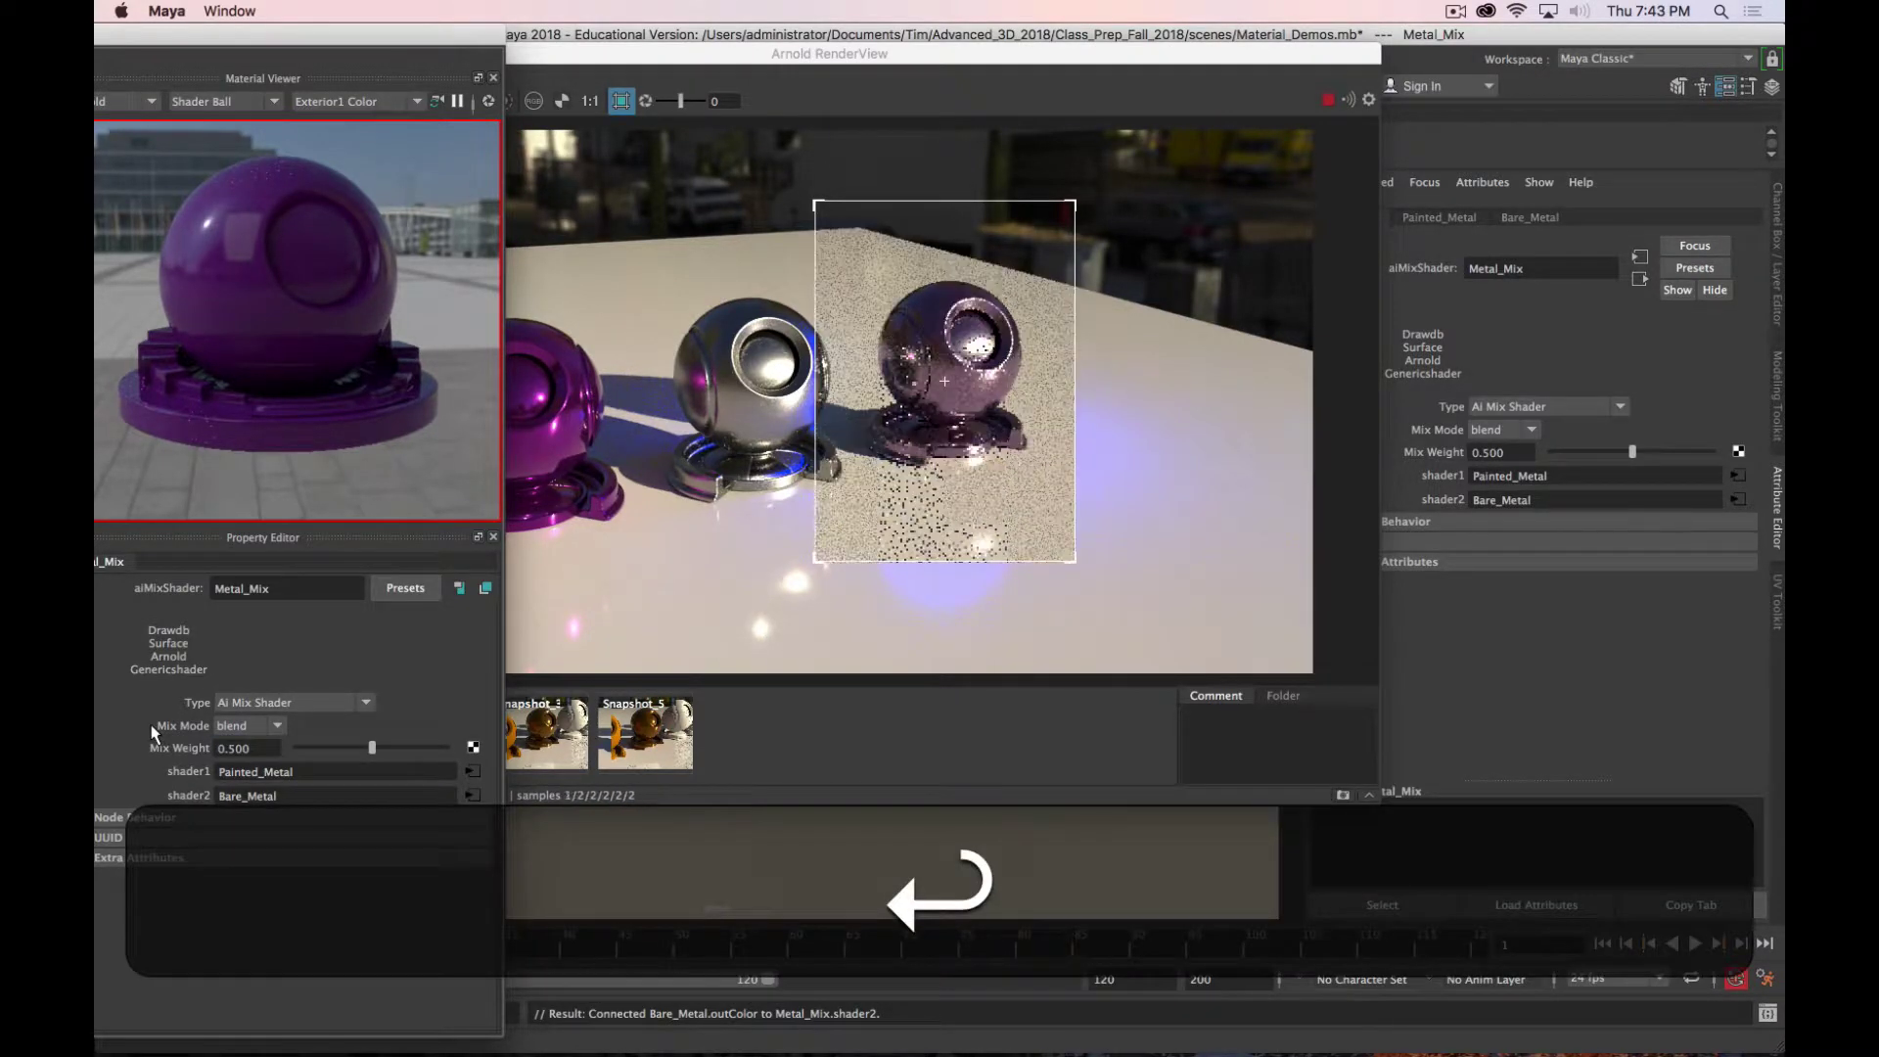
Step: Switch Metal_Mix's Mix Mode to add, then back to blend
{"action": "left_click", "coordinate": [250, 725]}
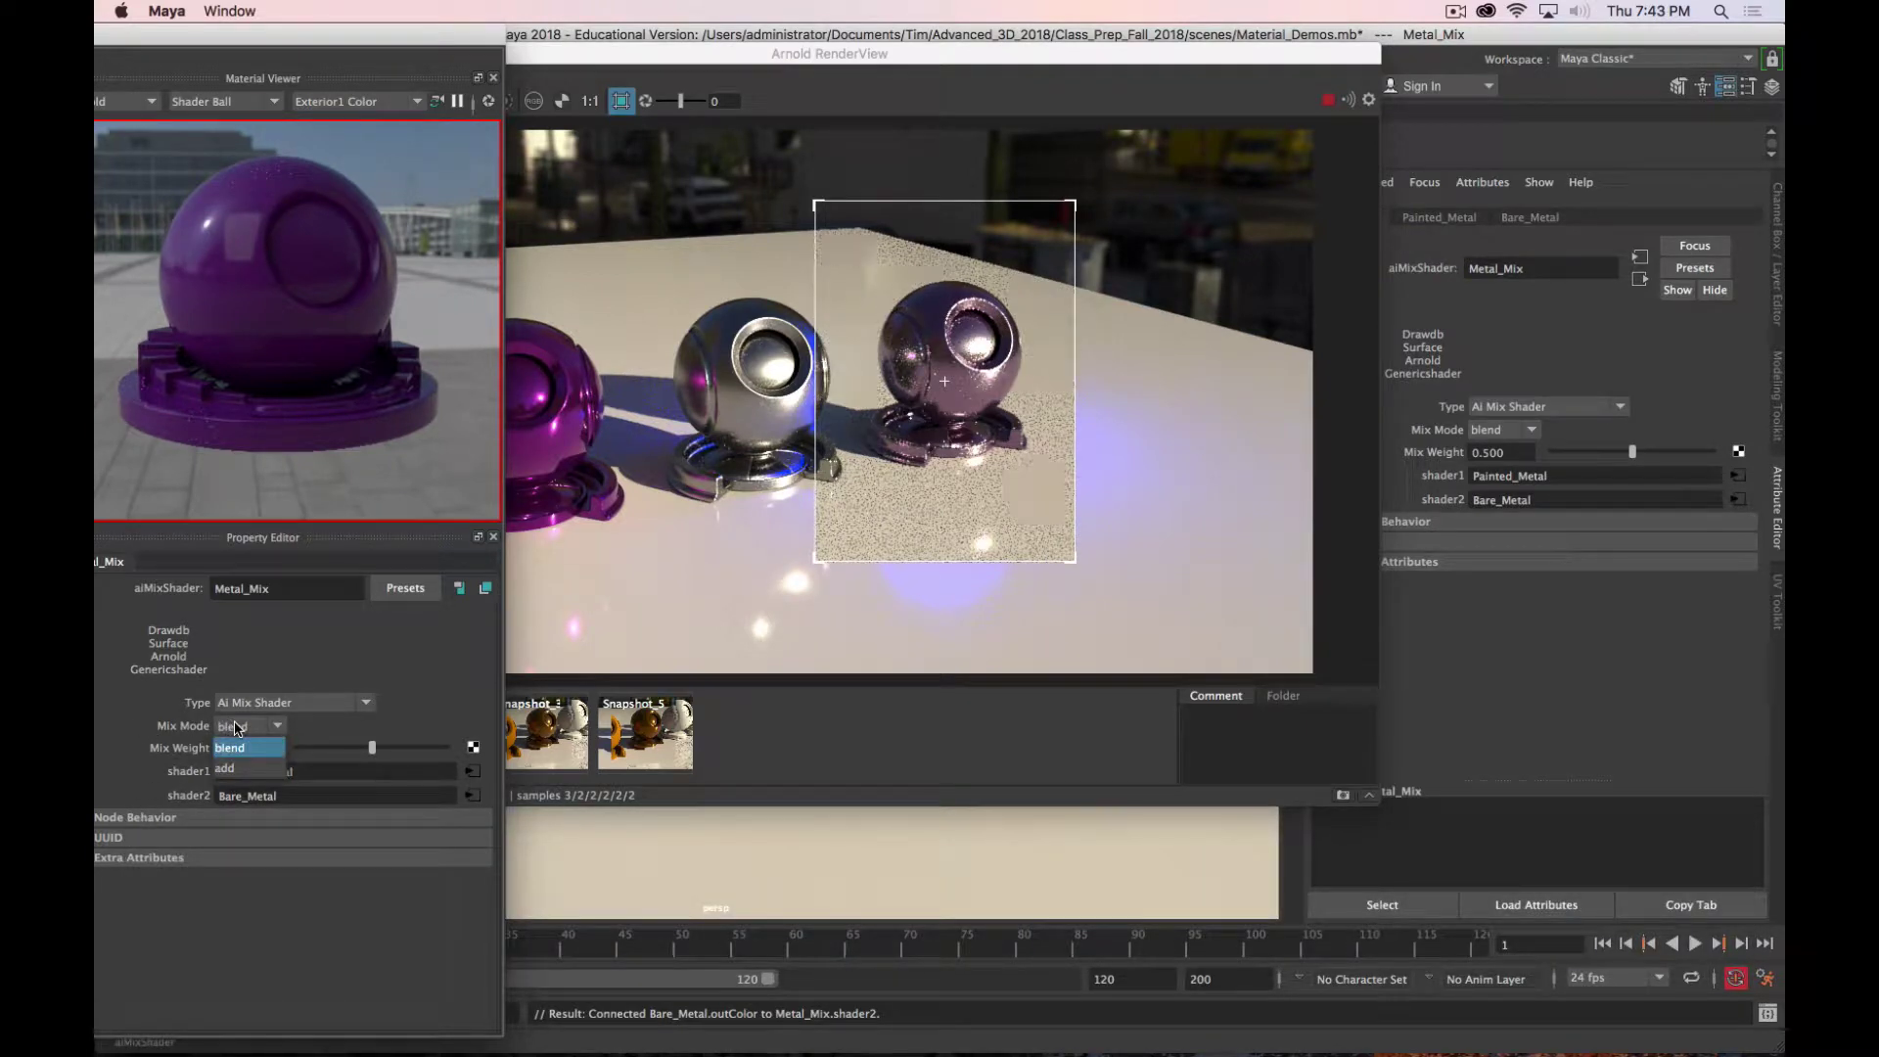
{"action": "left_click", "coordinate": [244, 770]}
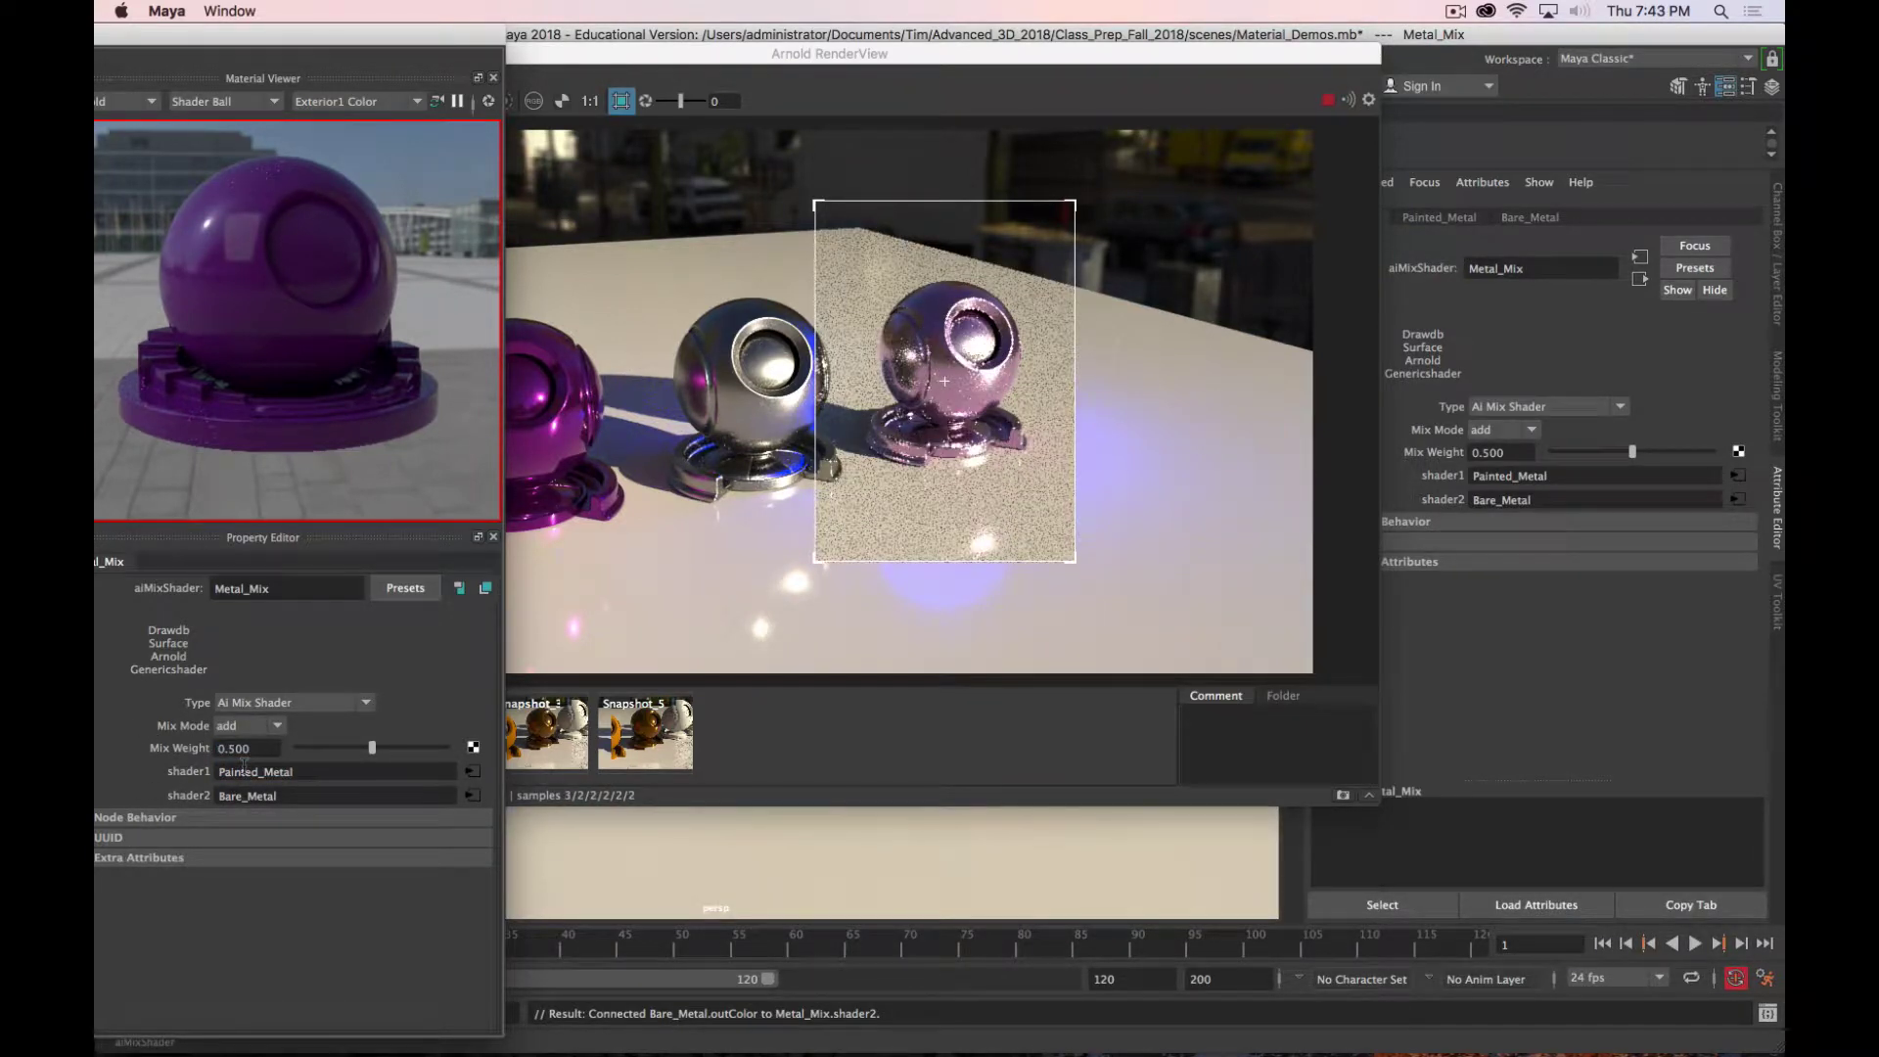
{"action": "left_click", "coordinate": [278, 725]}
{"action": "left_click", "coordinate": [240, 747]}
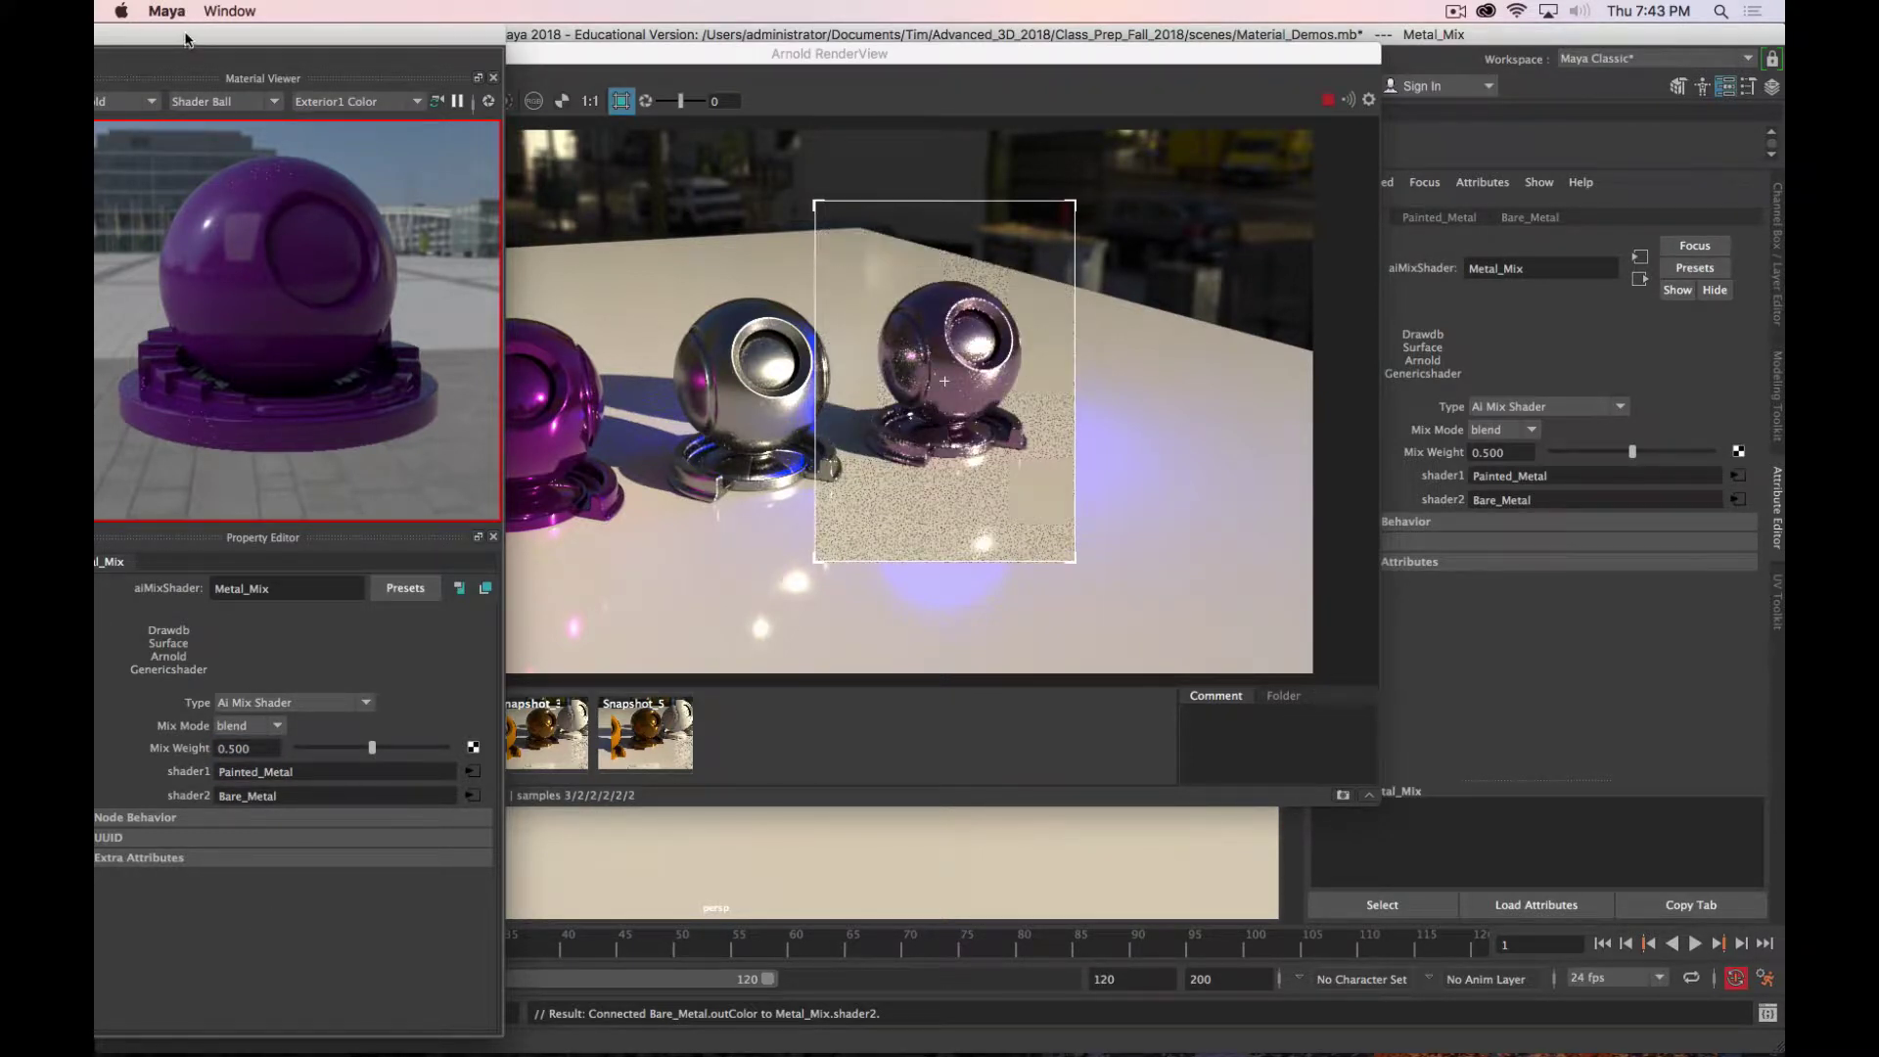
Step: Connect a Checker texture to Metal_Mix's Mix Weight and view the checkered sphere render
{"action": "left_click_drag", "start_coordinate": [194, 42], "coordinate": [344, 38]}
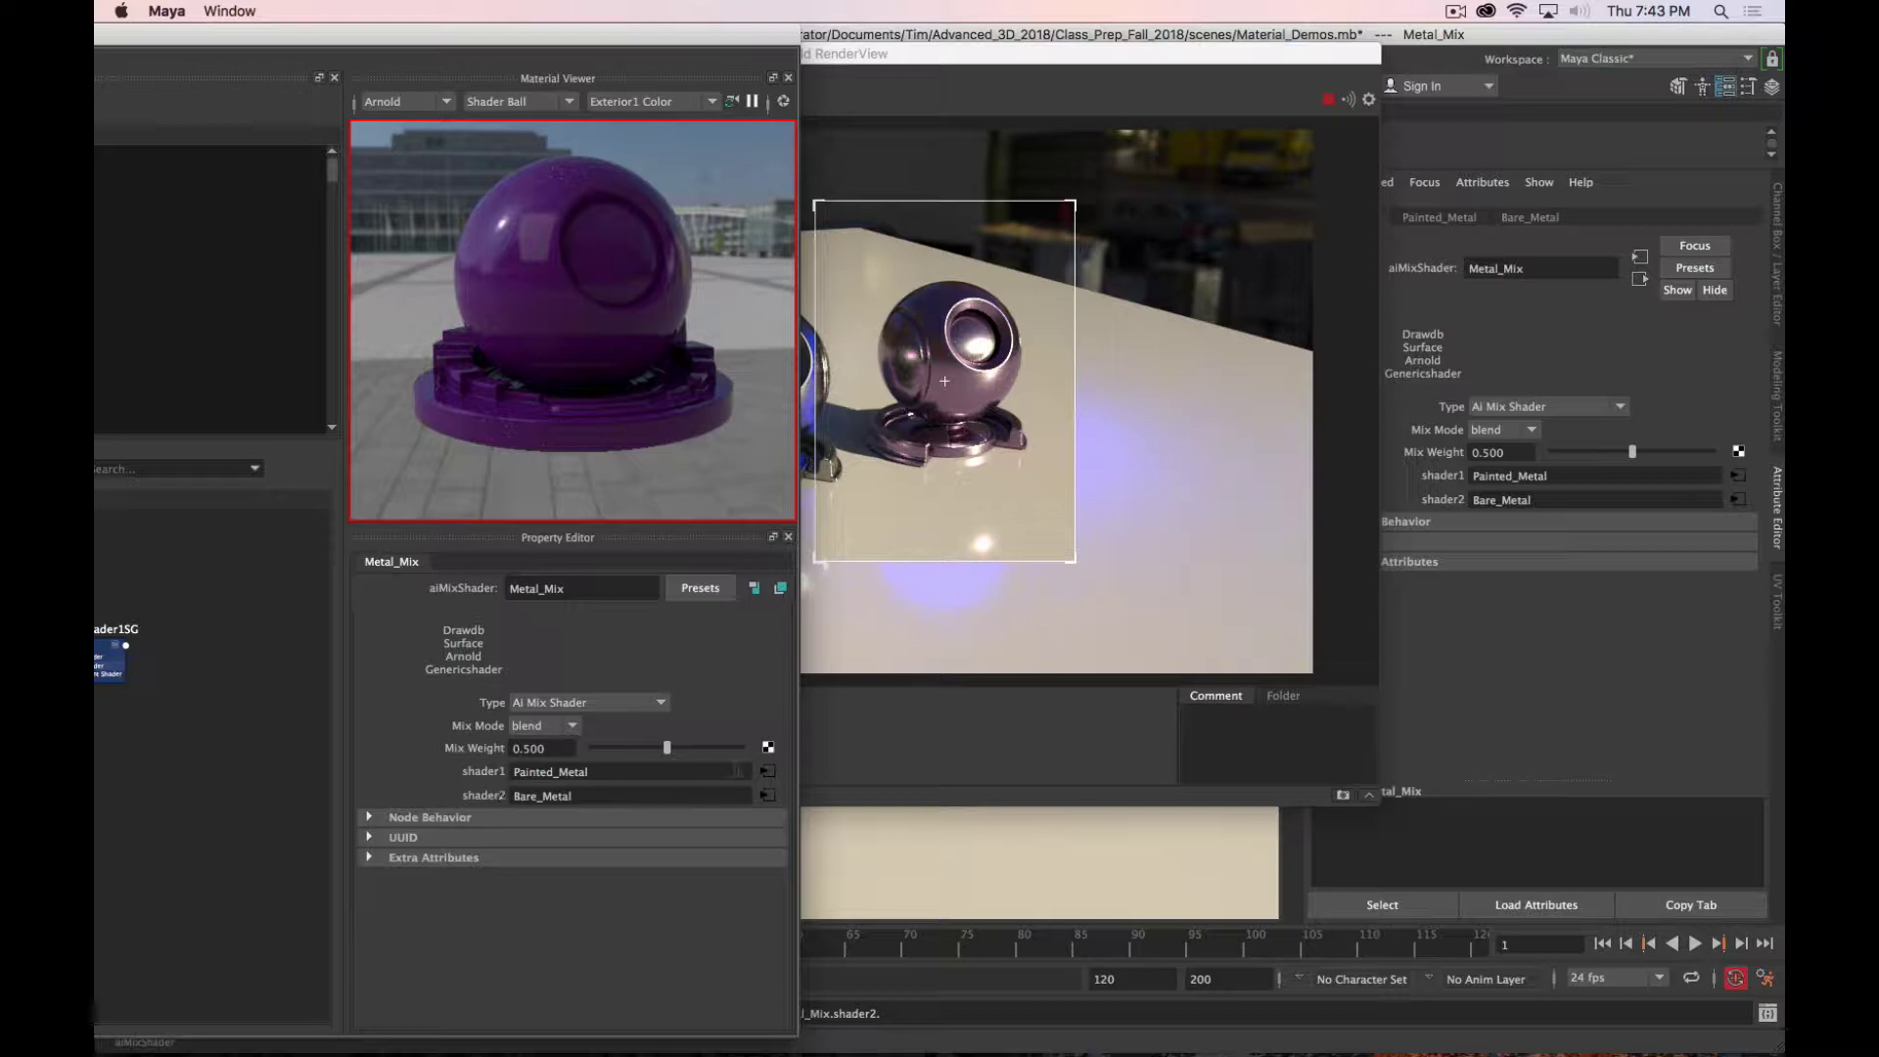
{"action": "left_click", "coordinate": [768, 747]}
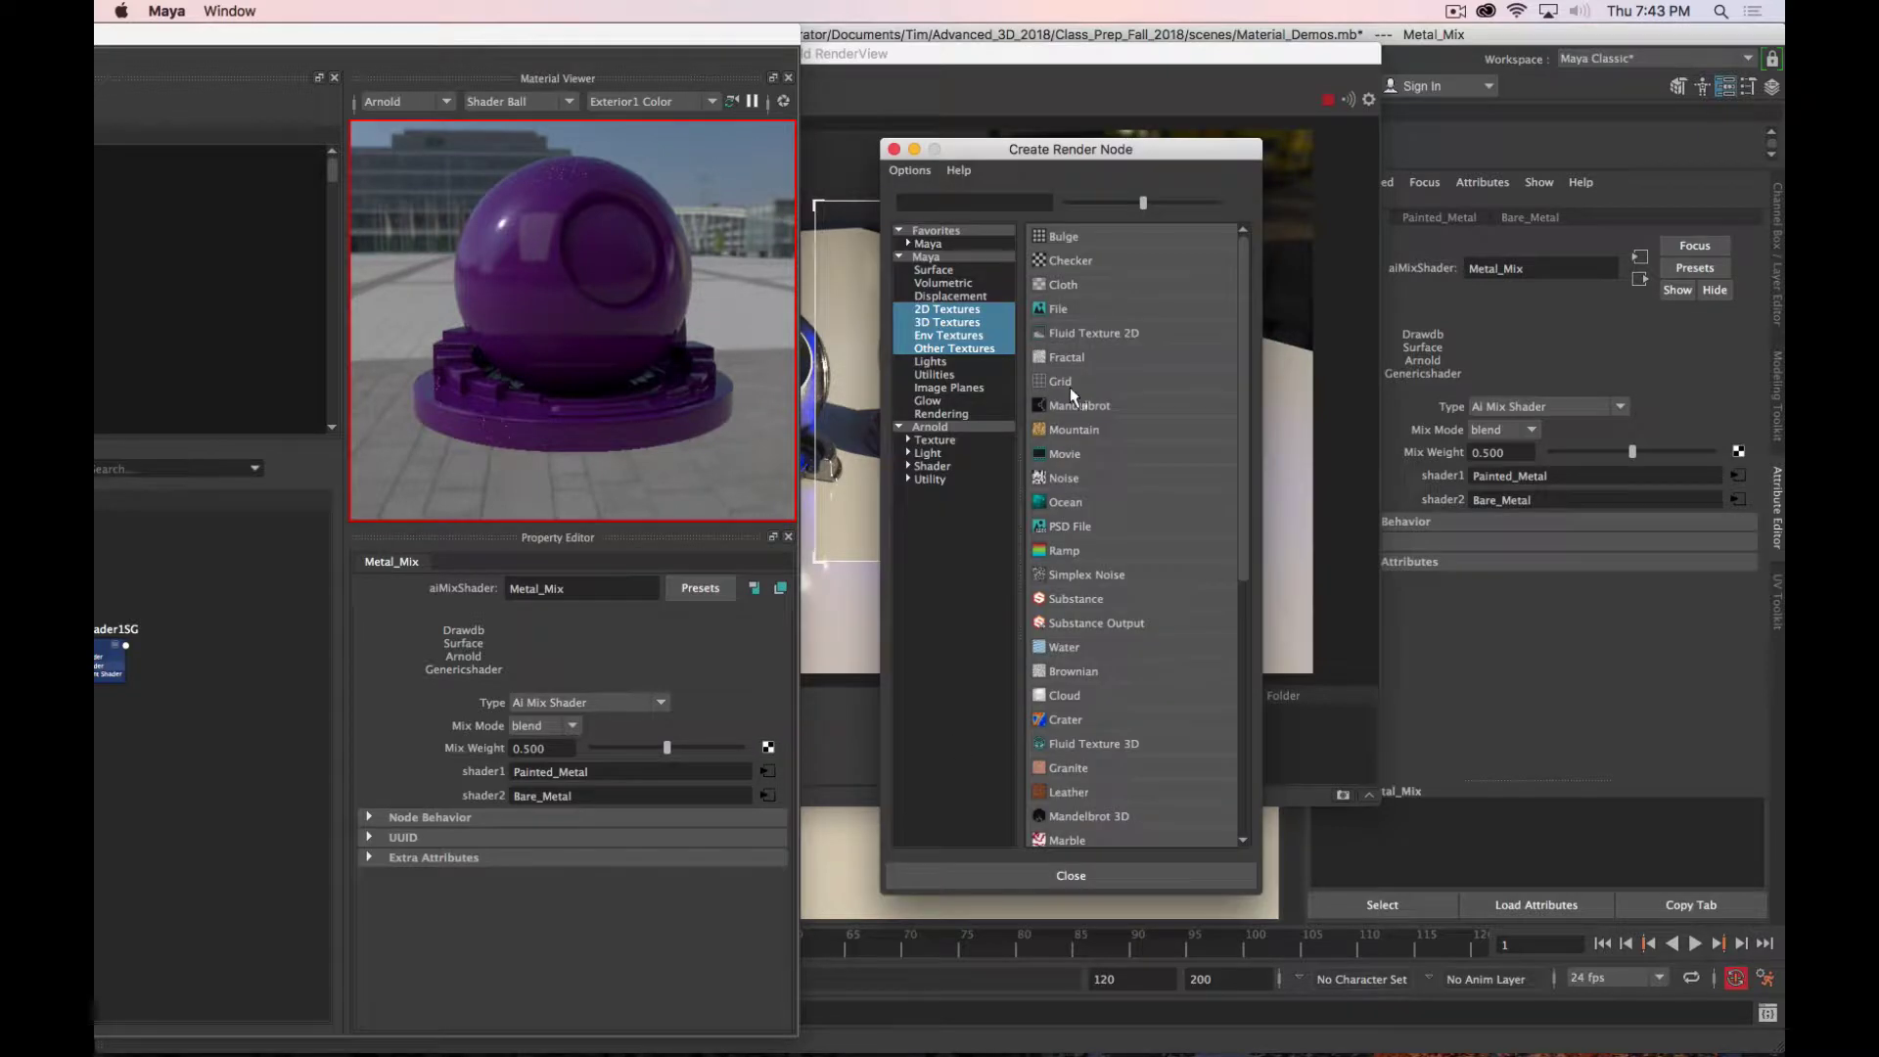
{"action": "left_click", "coordinate": [1045, 260]}
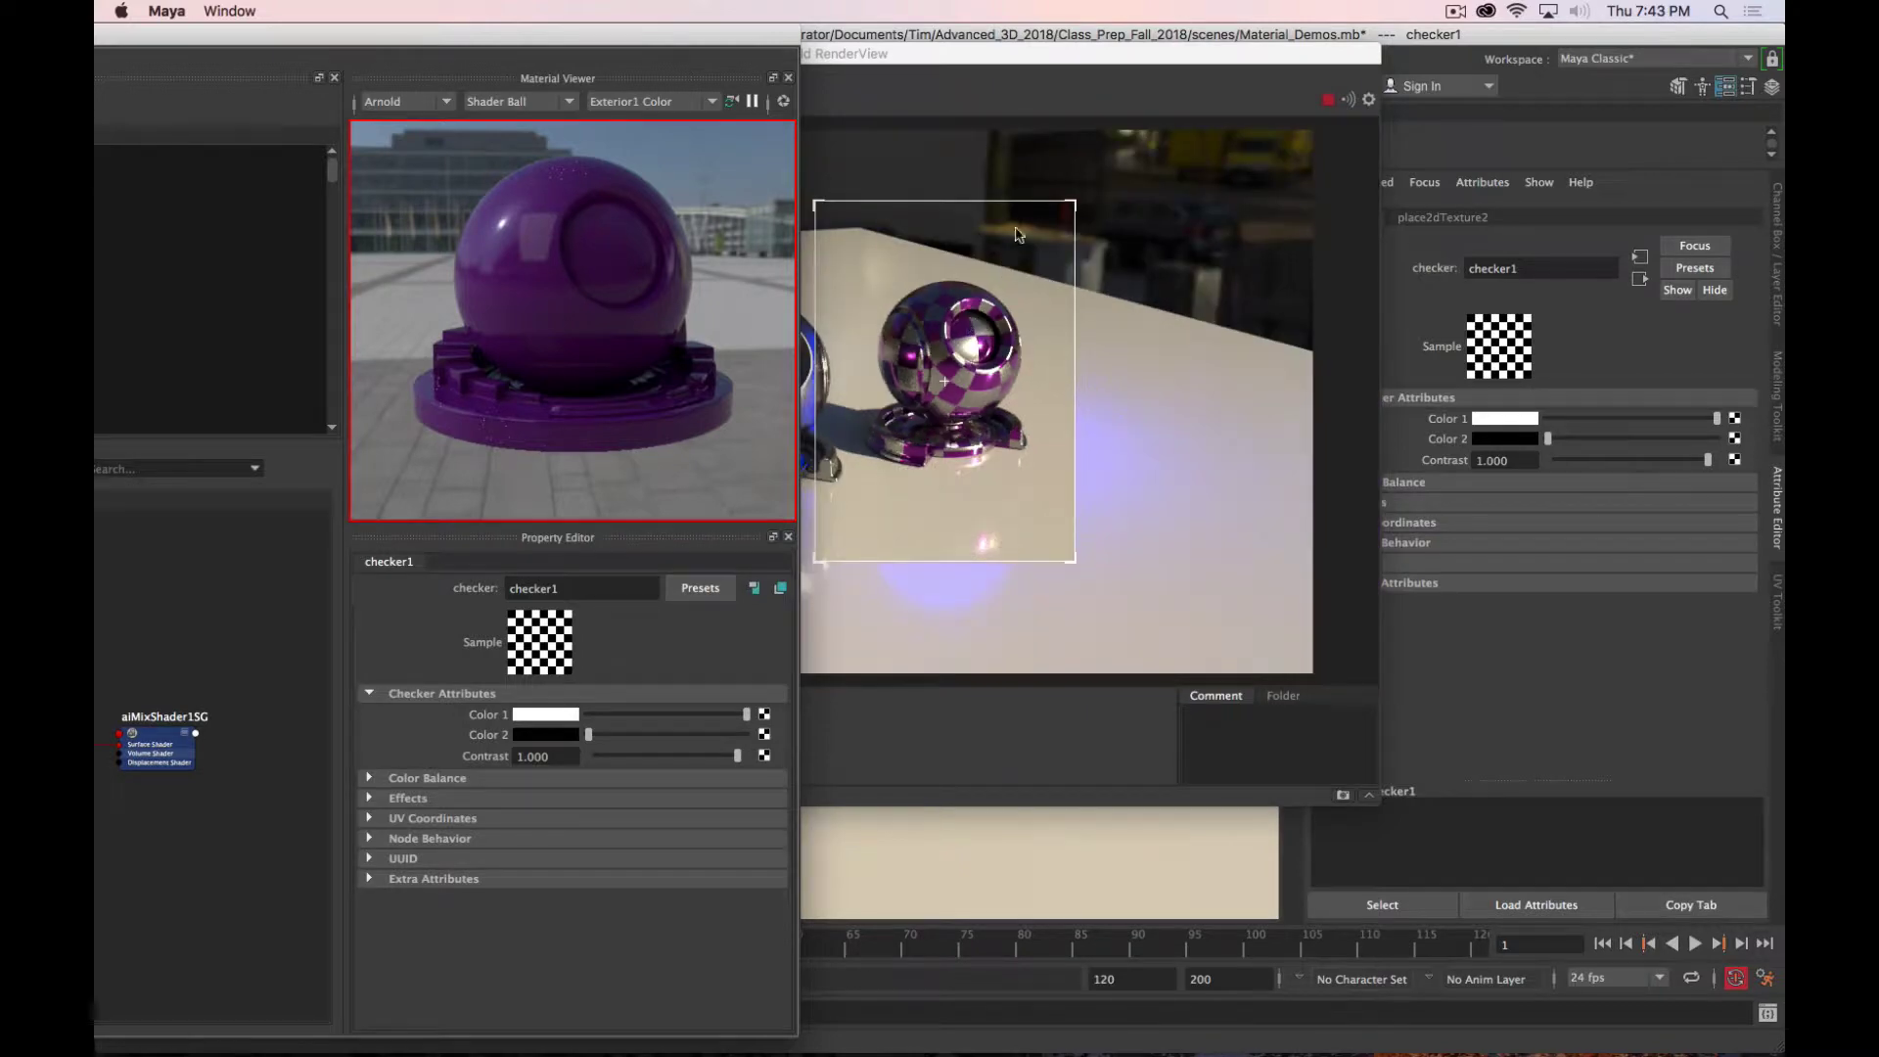
{"action": "left_click_drag", "start_coordinate": [1013, 44], "coordinate": [997, 269]}
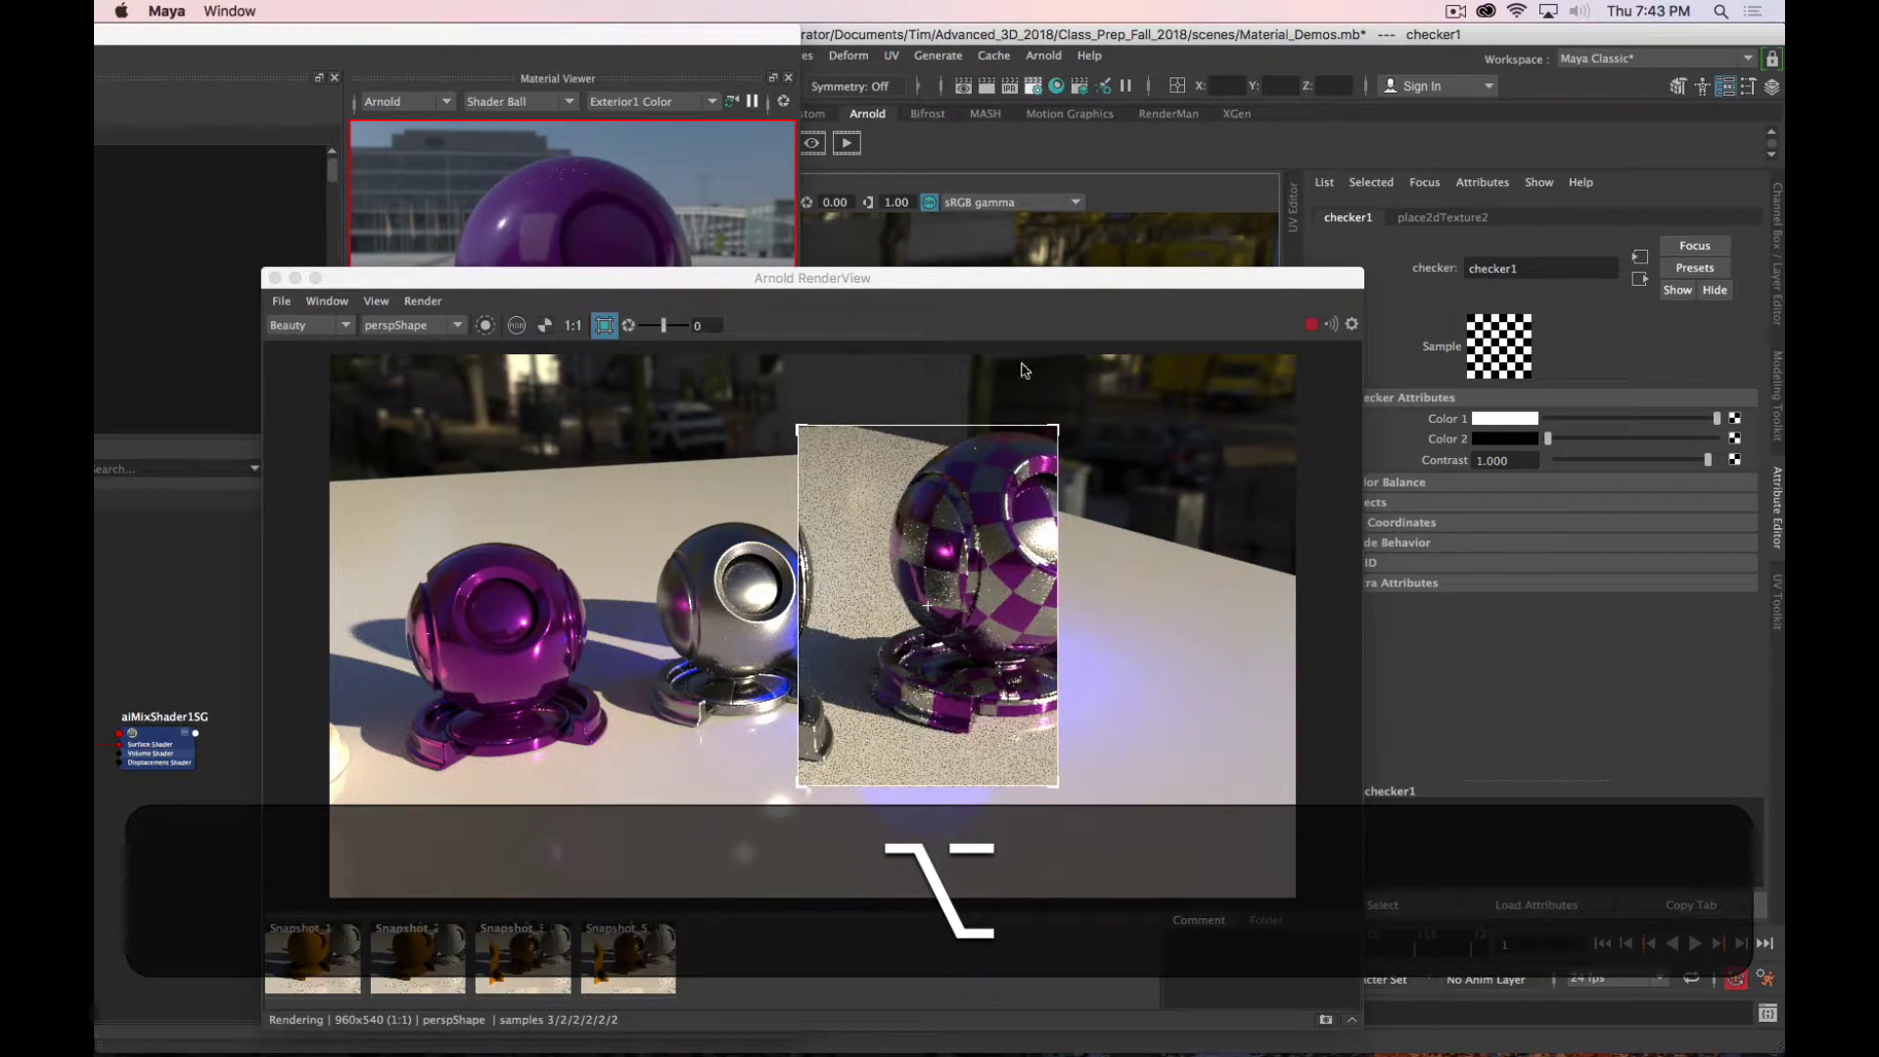
{"action": "left_click_drag", "start_coordinate": [1091, 258], "coordinate": [965, 251], "text": "alt"}
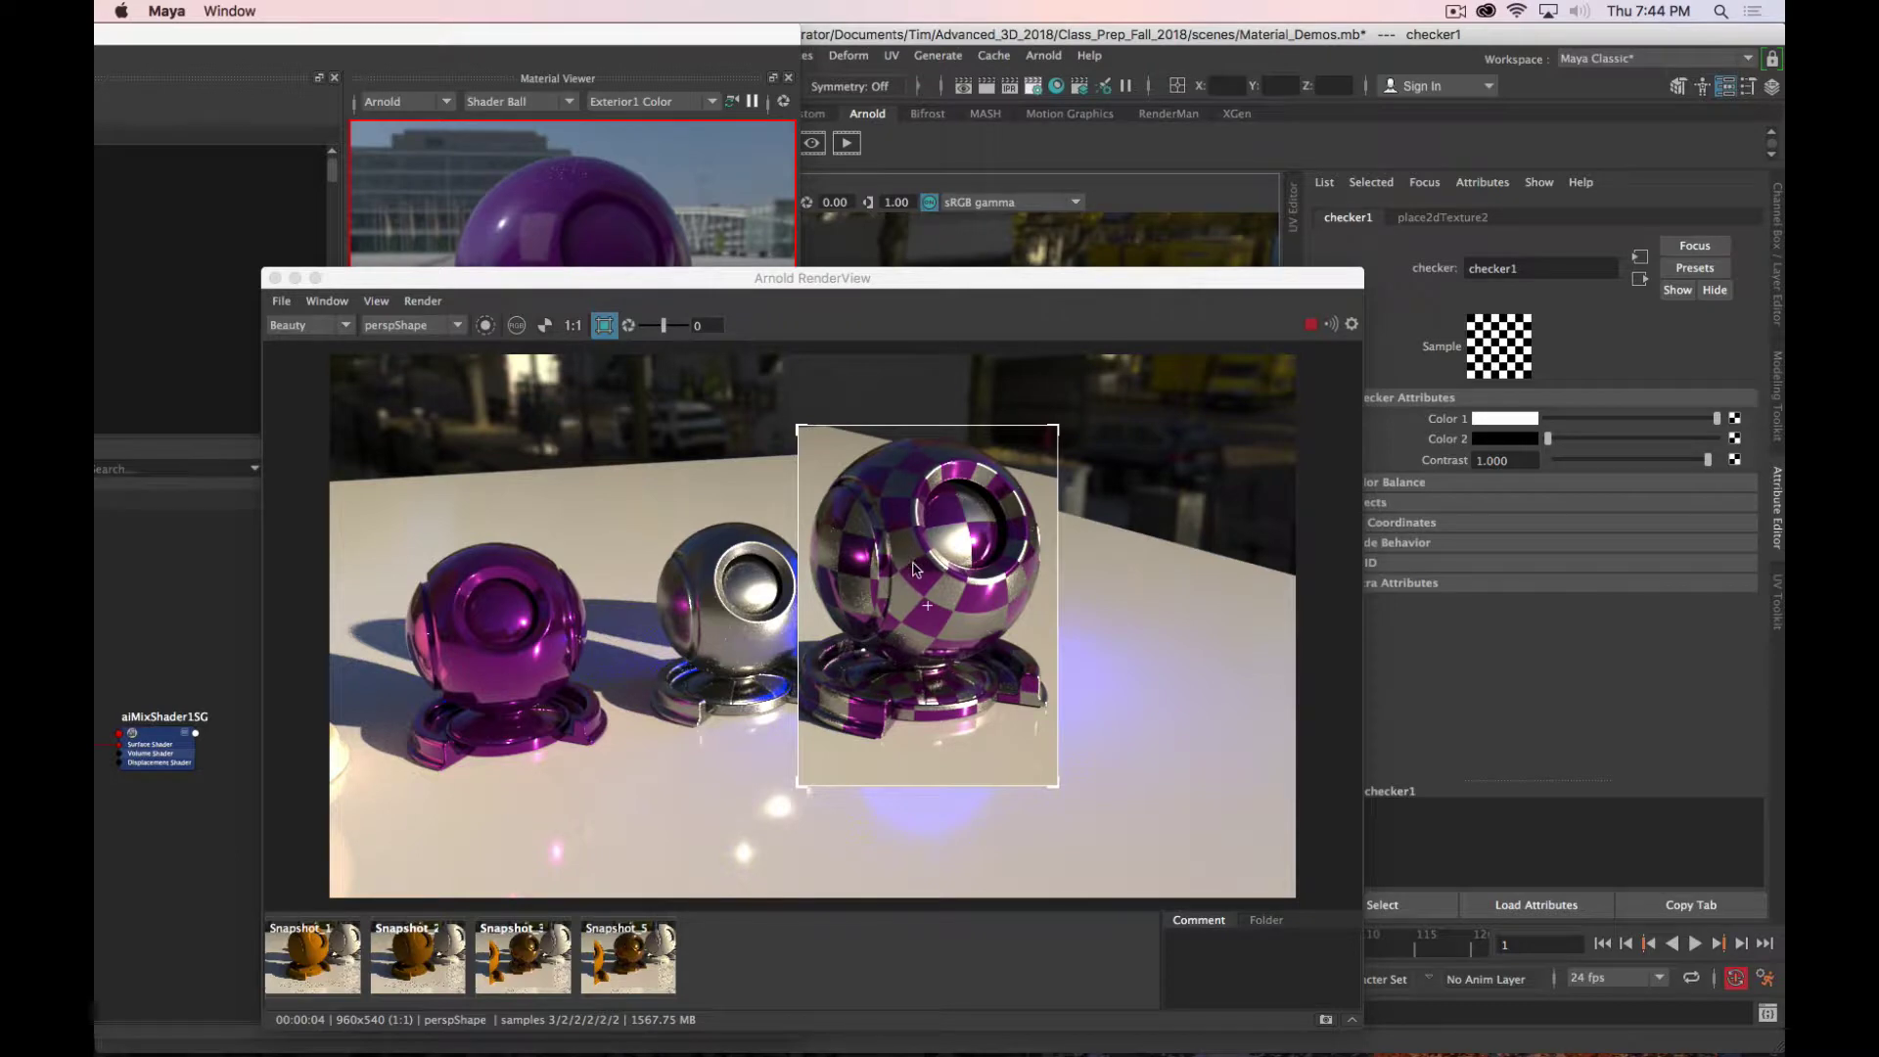
{"action": "left_click_drag", "start_coordinate": [861, 286], "coordinate": [1006, 228]}
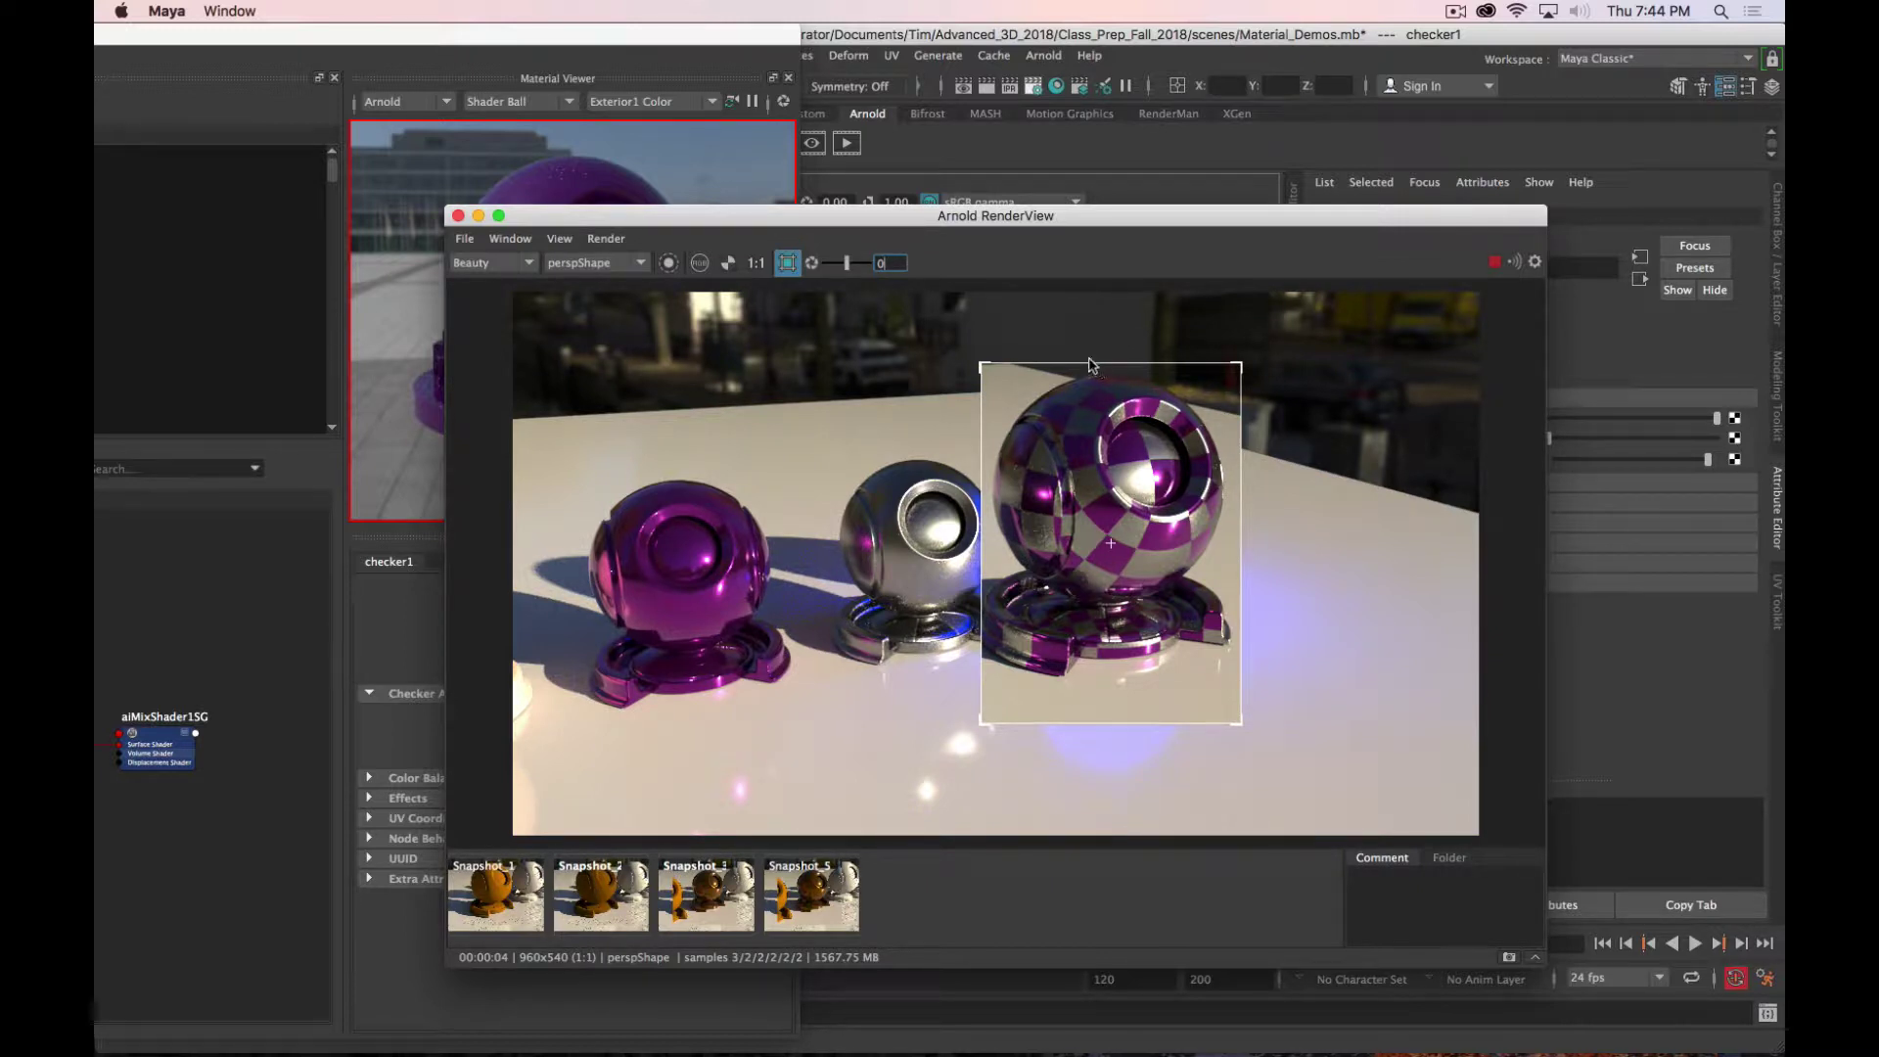
Step: In the maximized Hypershade, delete checker1 and place2dTexture2, then select Metal_Mix
{"action": "left_click_drag", "start_coordinate": [1094, 217], "coordinate": [764, 203]}
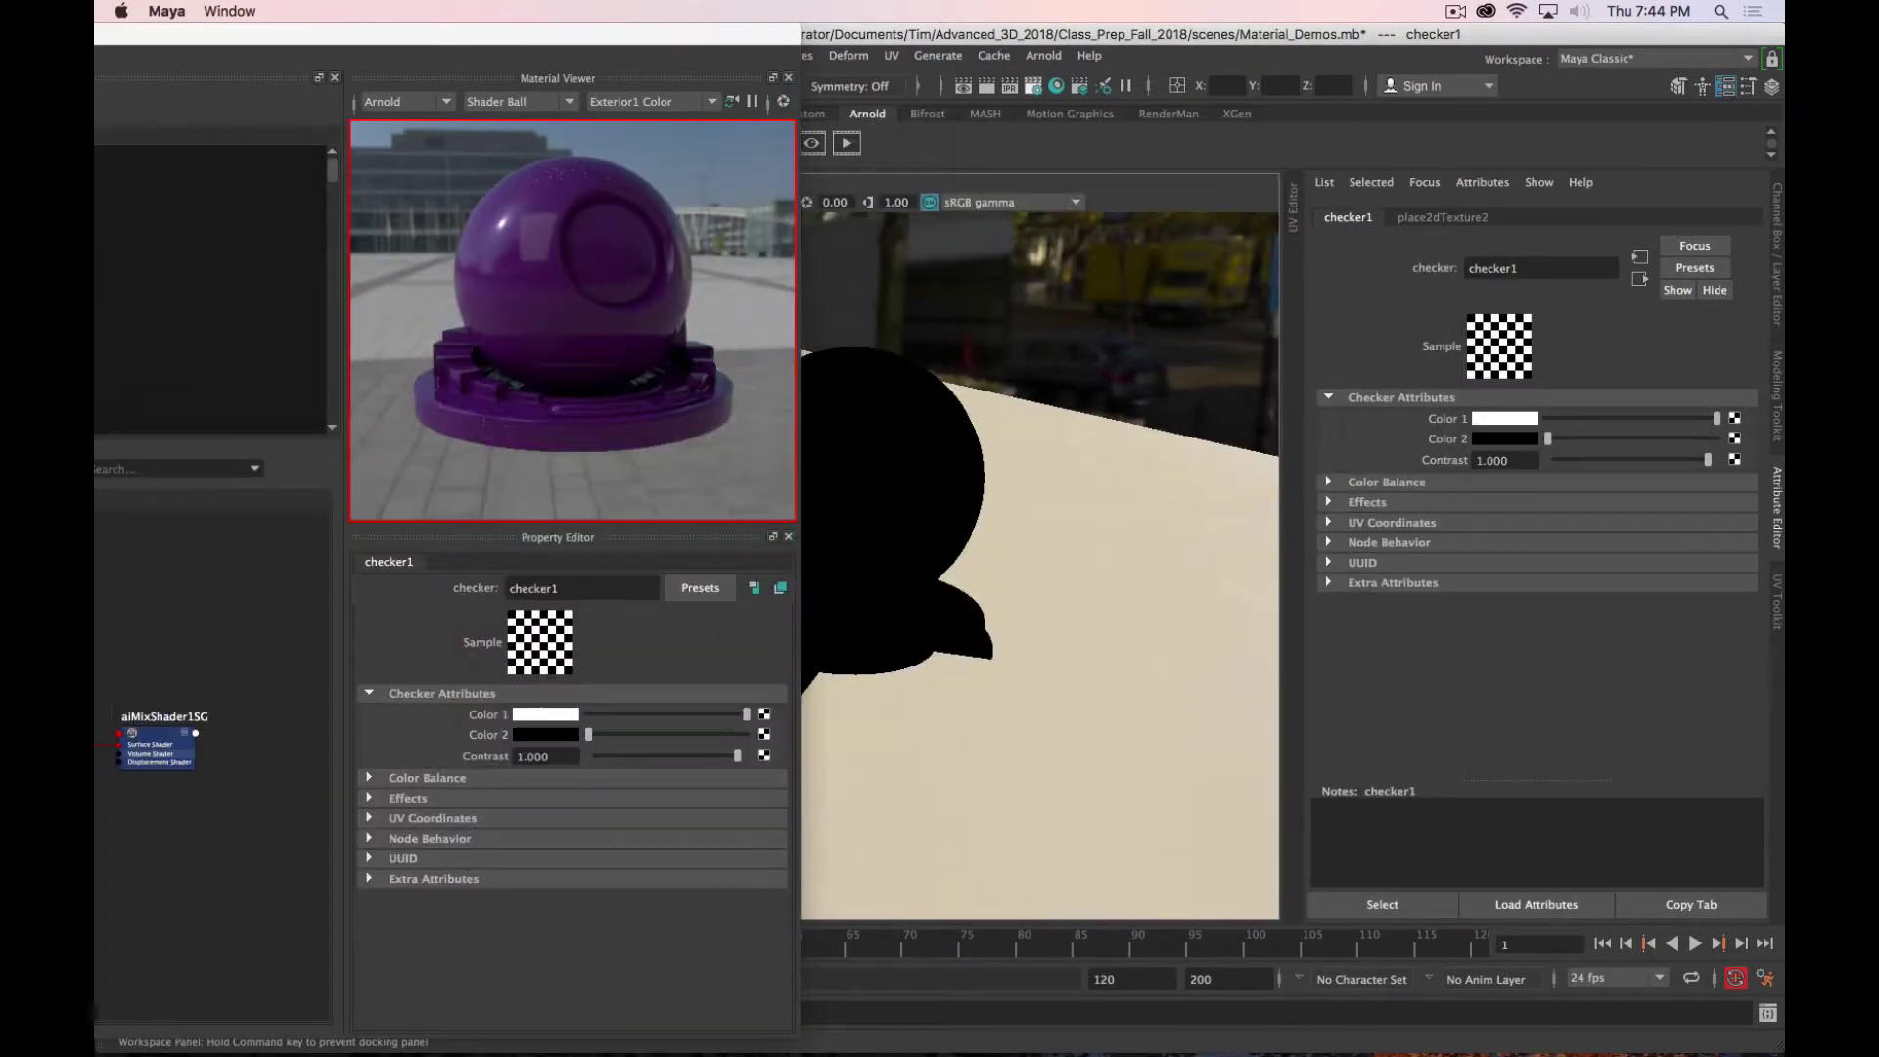
{"action": "double_click", "coordinate": [307, 38]}
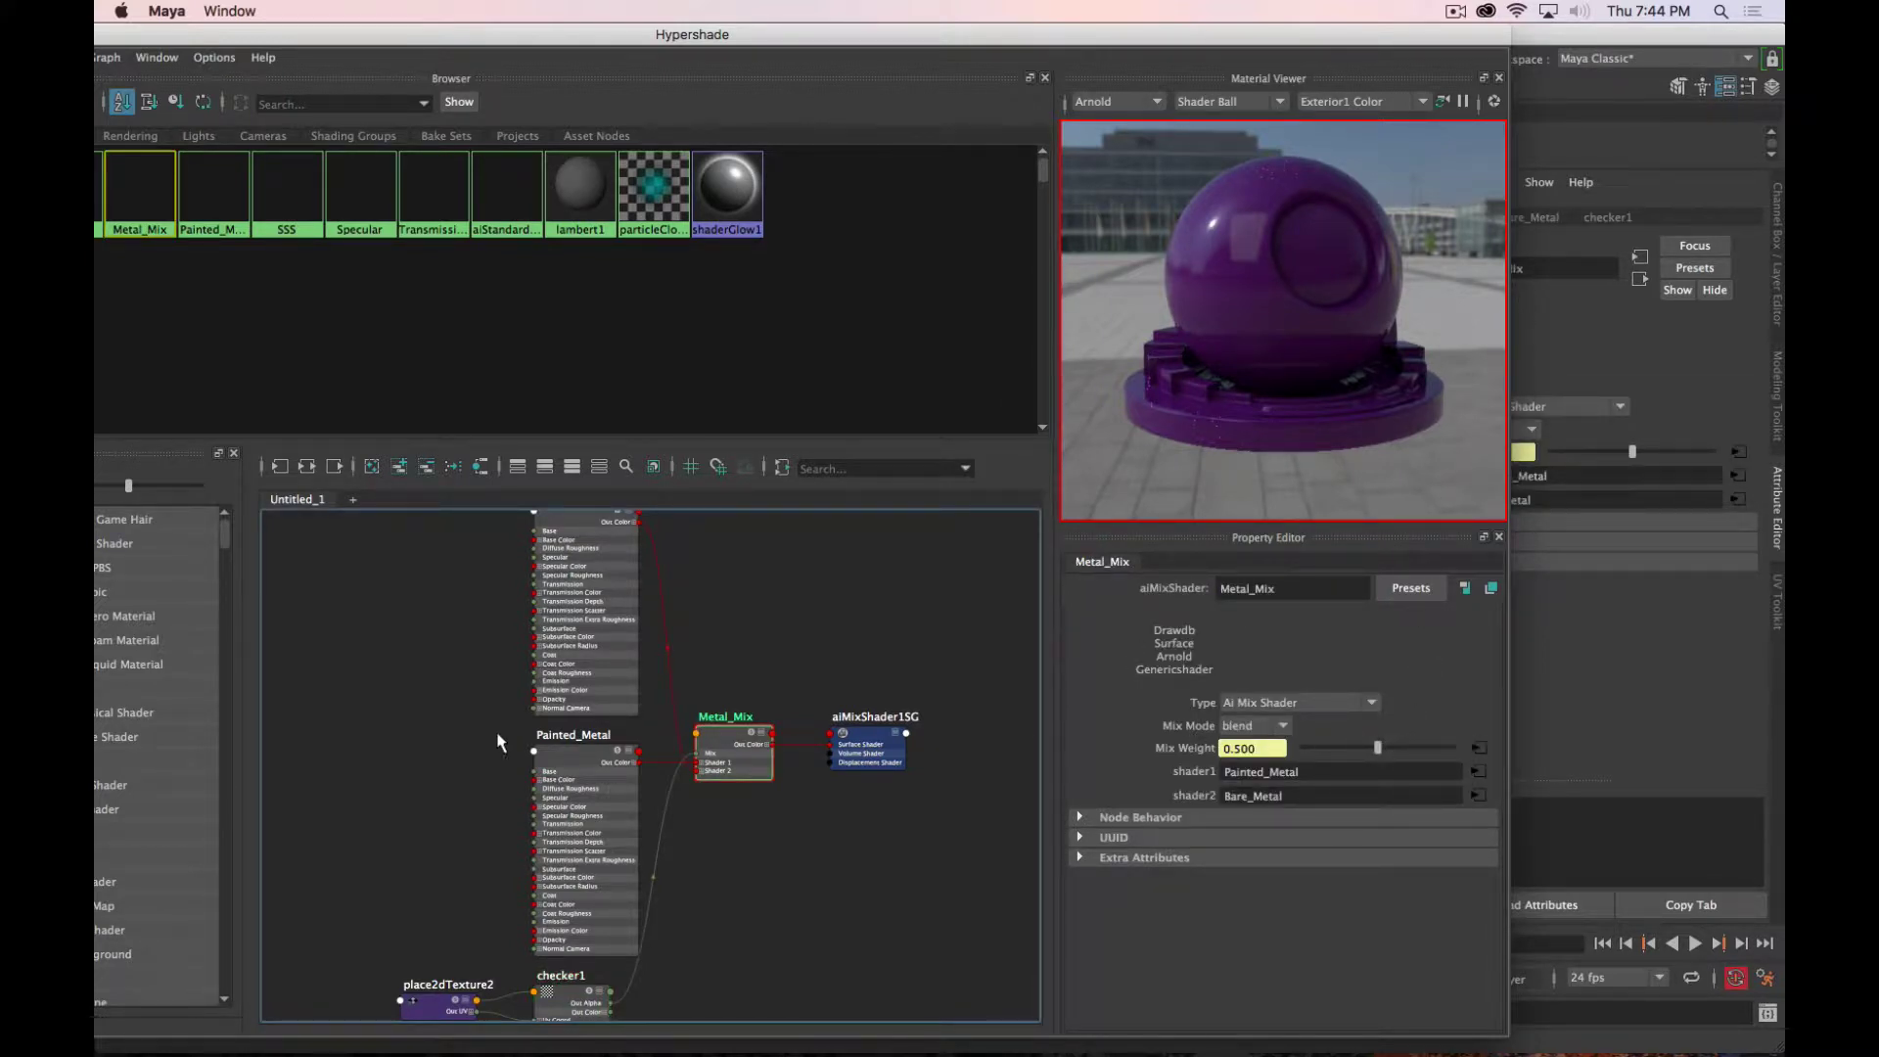
{"action": "scroll", "coordinate": [479, 809], "scroll_direction": "down", "scroll_amount": 2}
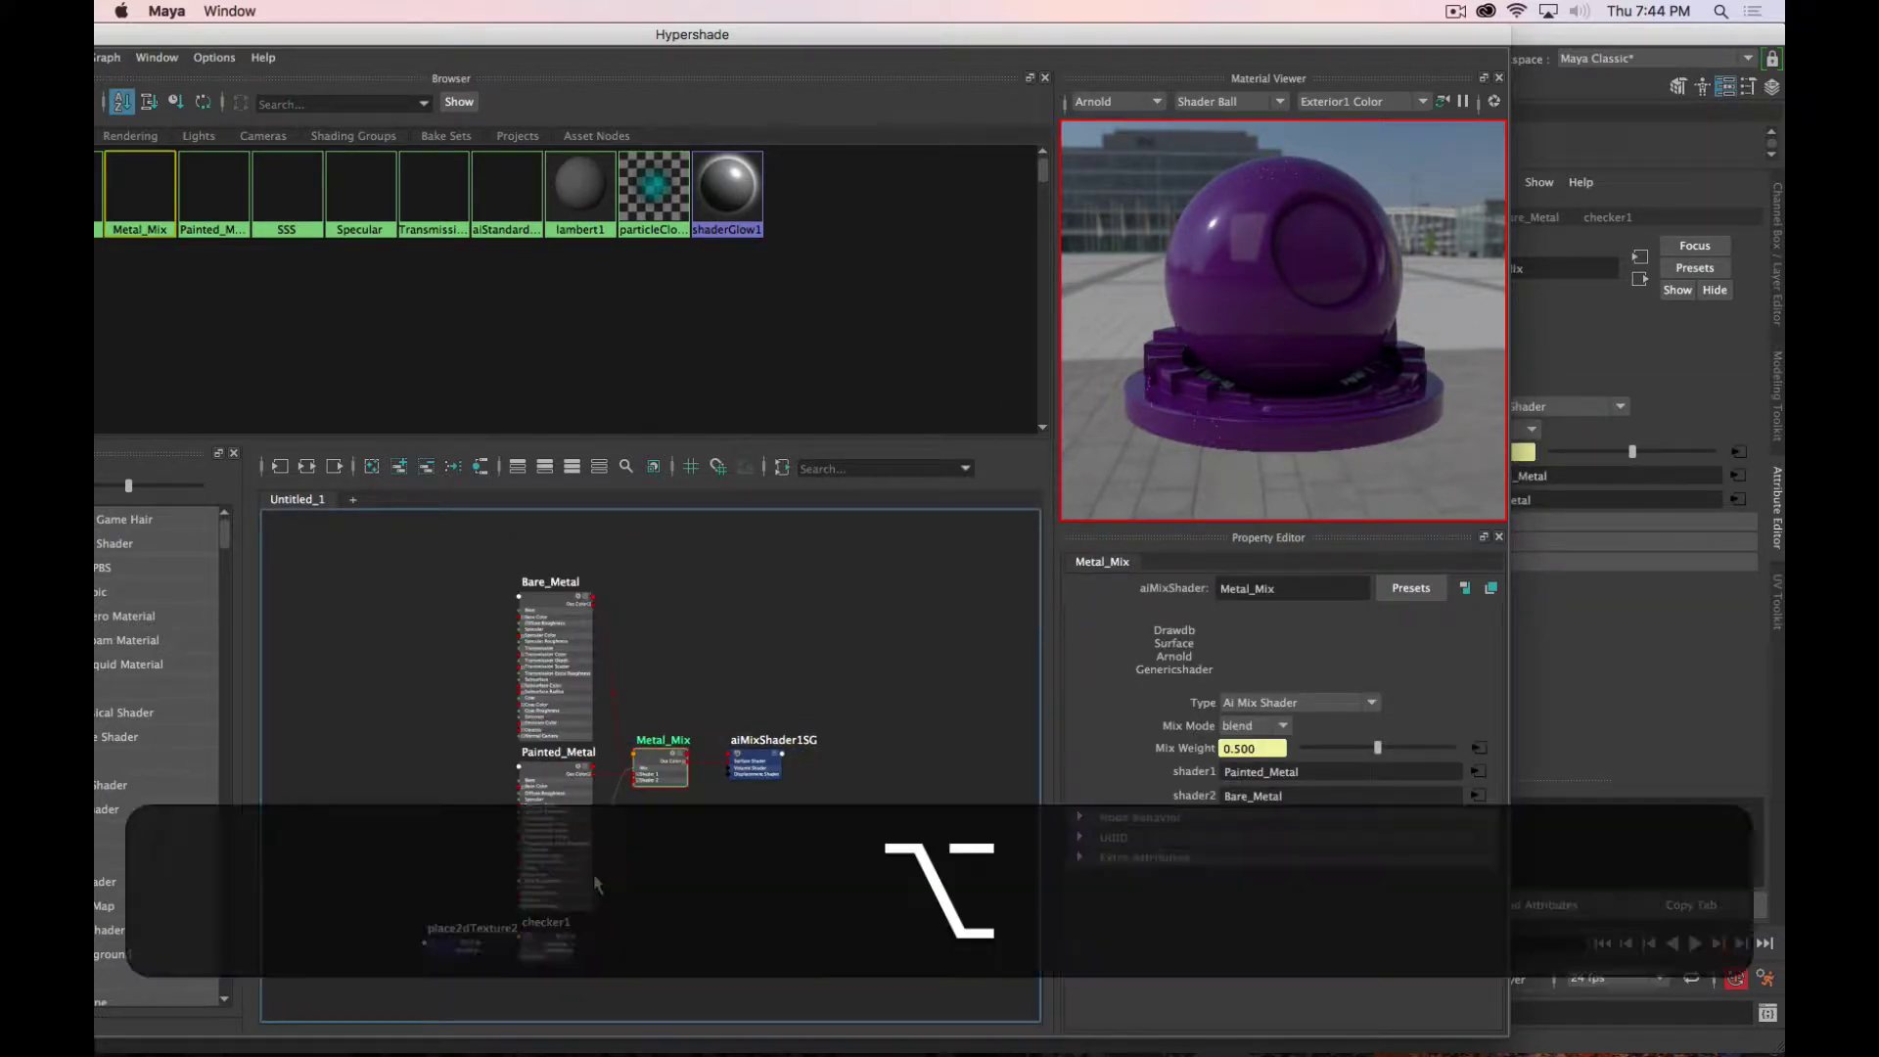
{"action": "scroll", "coordinate": [684, 701], "scroll_direction": "up", "scroll_amount": 5, "text": "alt"}
{"action": "middle_click_drag", "start_coordinate": [664, 788], "coordinate": [837, 692], "text": "alt"}
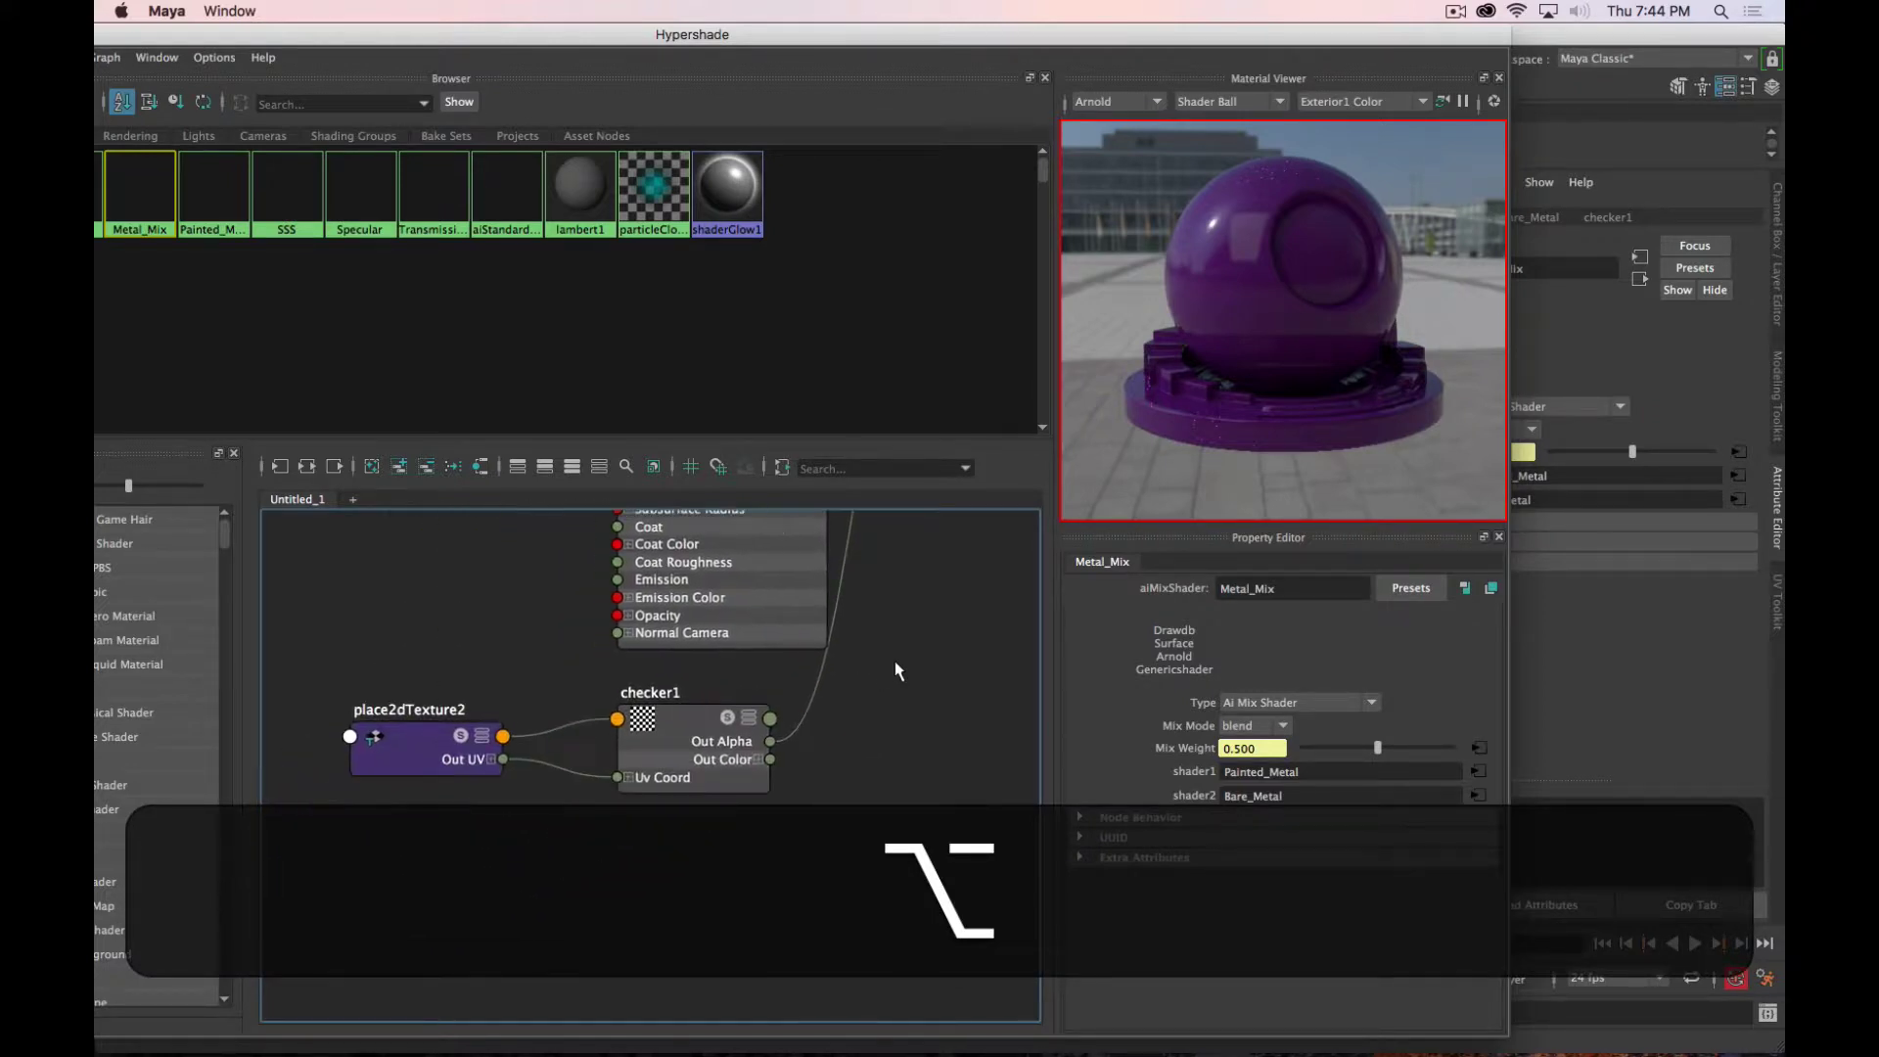
{"action": "left_click", "coordinate": [634, 730]}
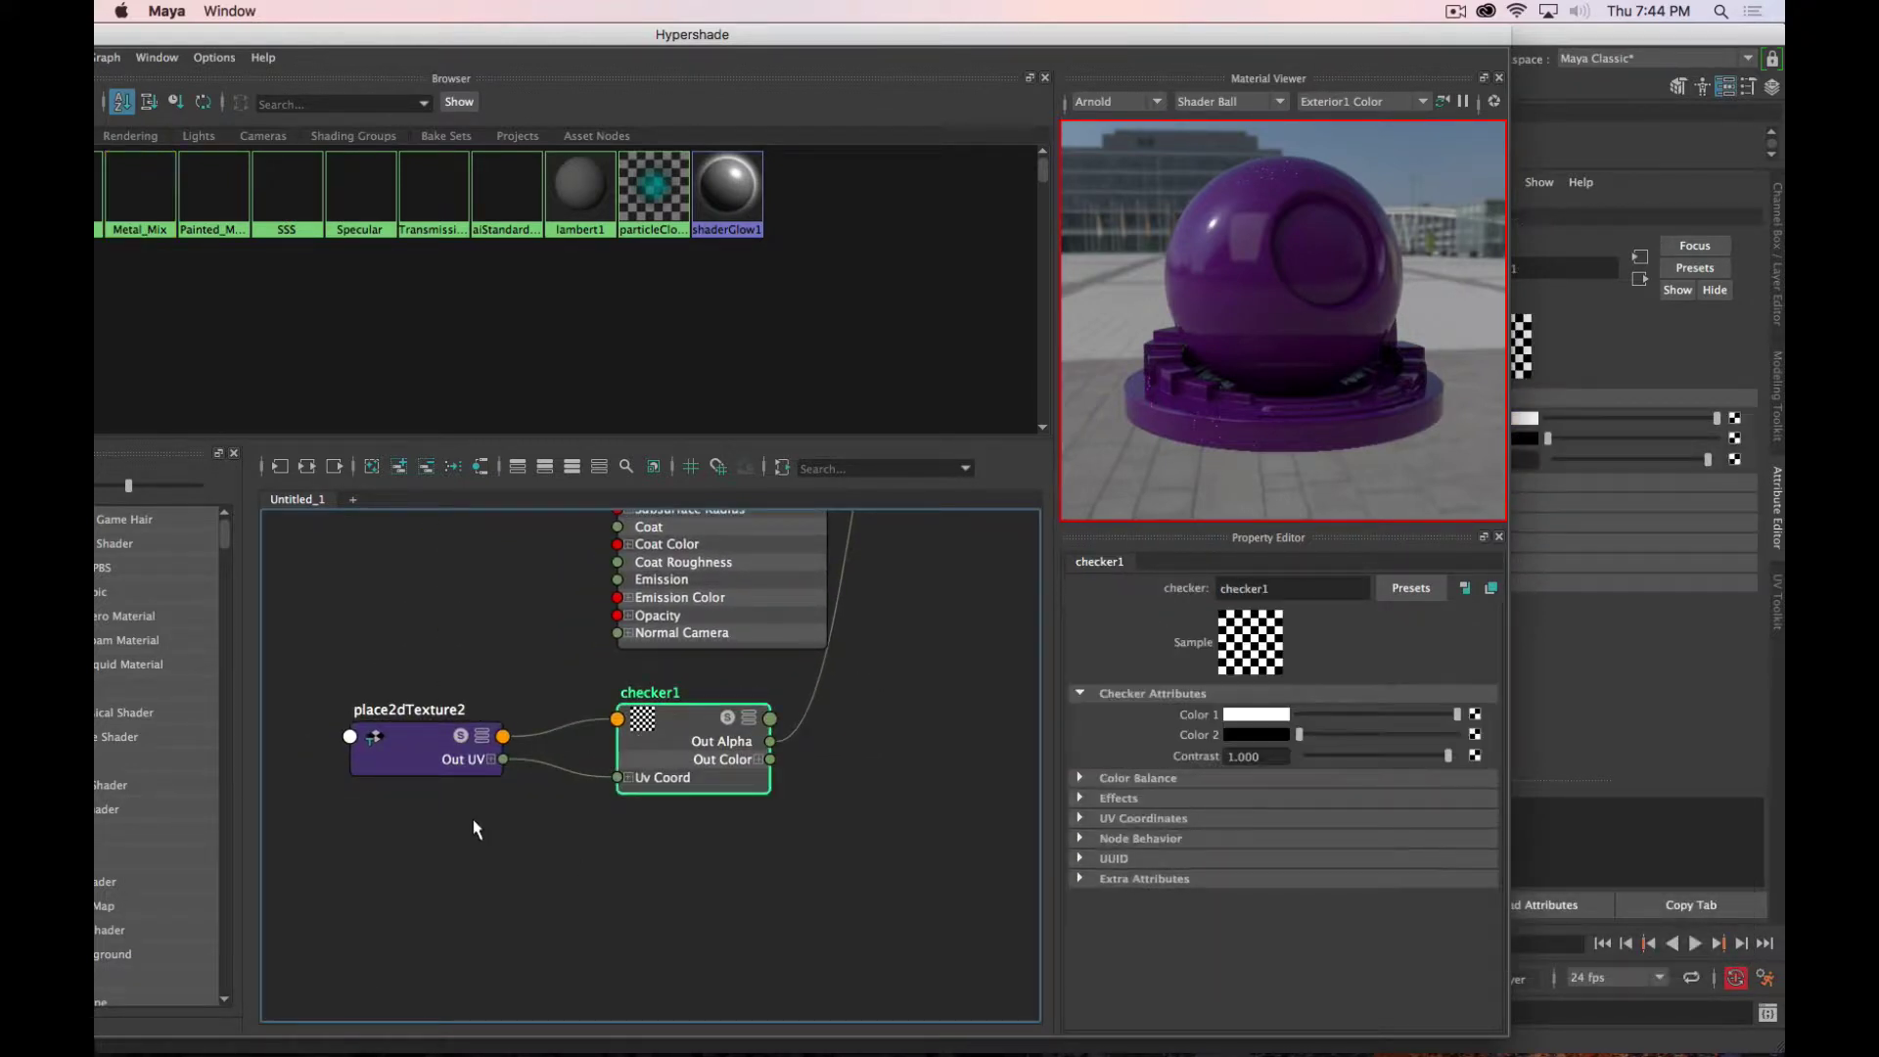
{"action": "left_click", "coordinate": [404, 765], "text": "shift"}
{"action": "key", "text": "shift+Delete"}
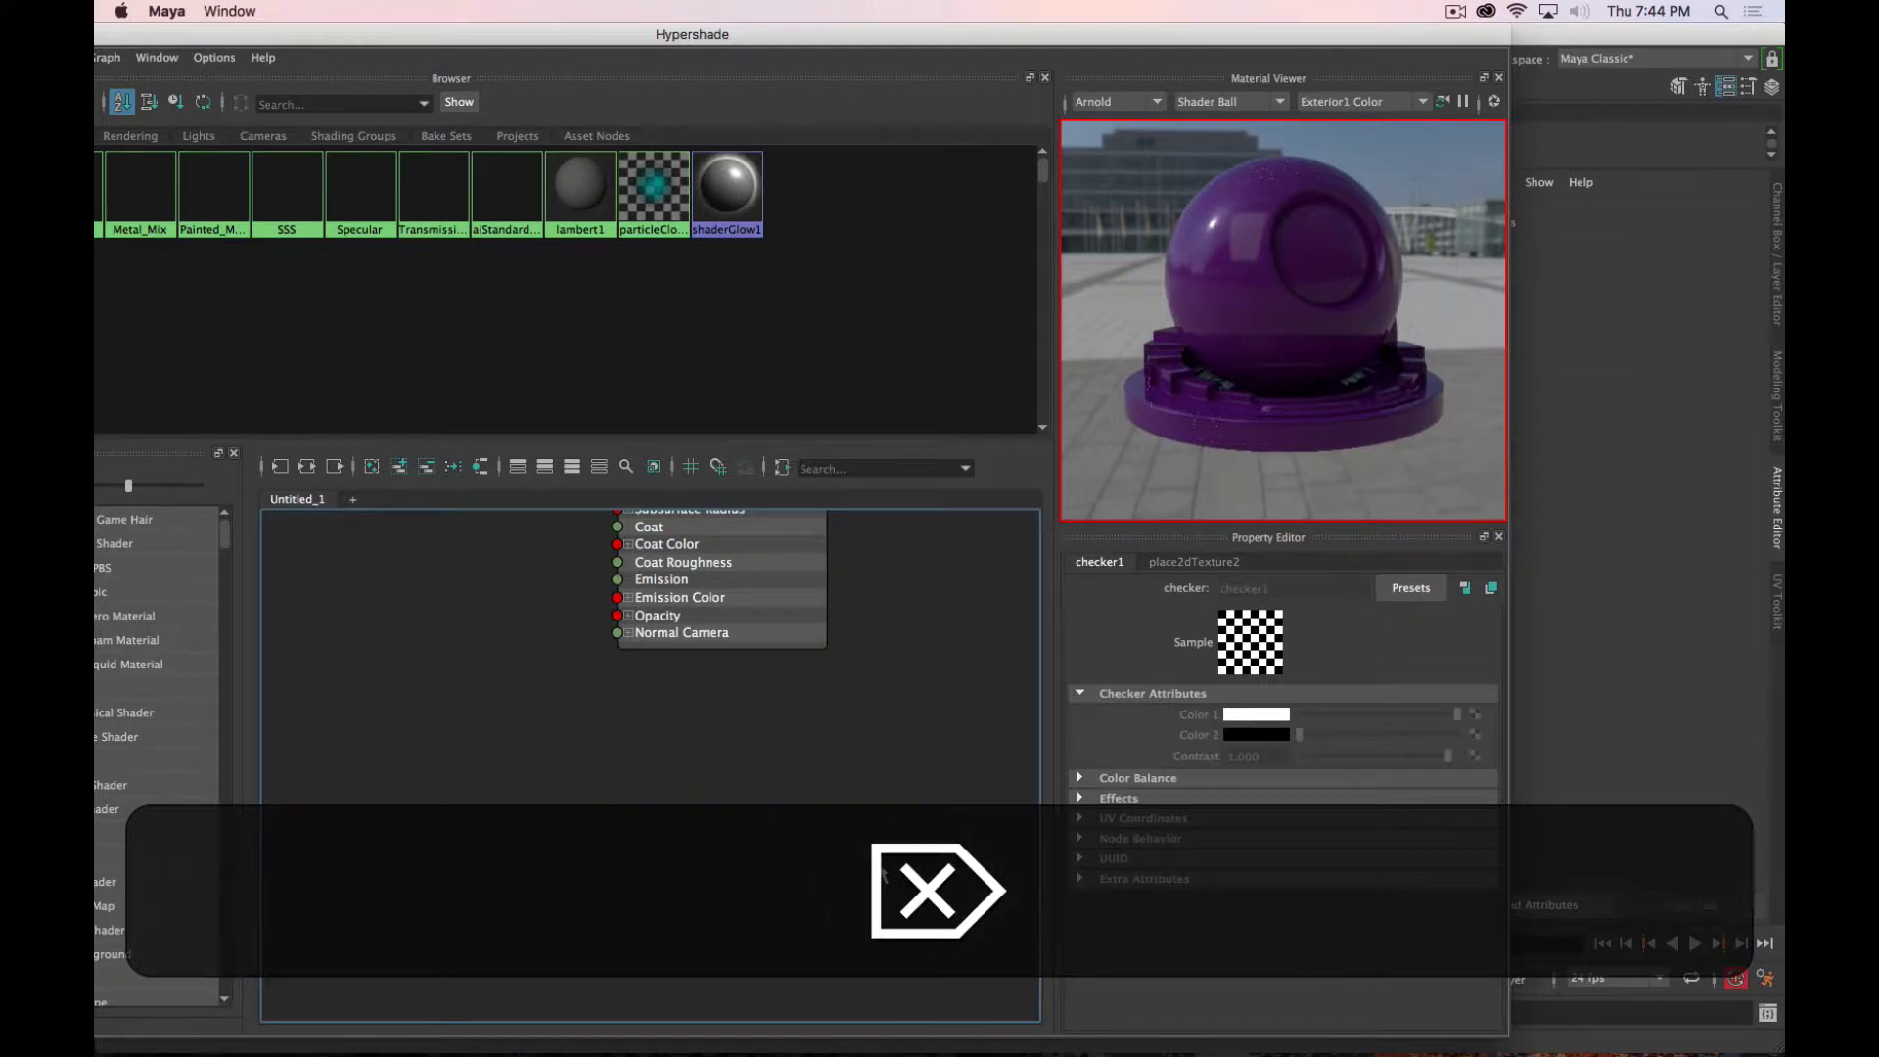
{"action": "scroll", "coordinate": [894, 657], "scroll_direction": "down", "scroll_amount": 5}
{"action": "middle_click_drag", "start_coordinate": [930, 758], "coordinate": [828, 760], "text": "alt"}
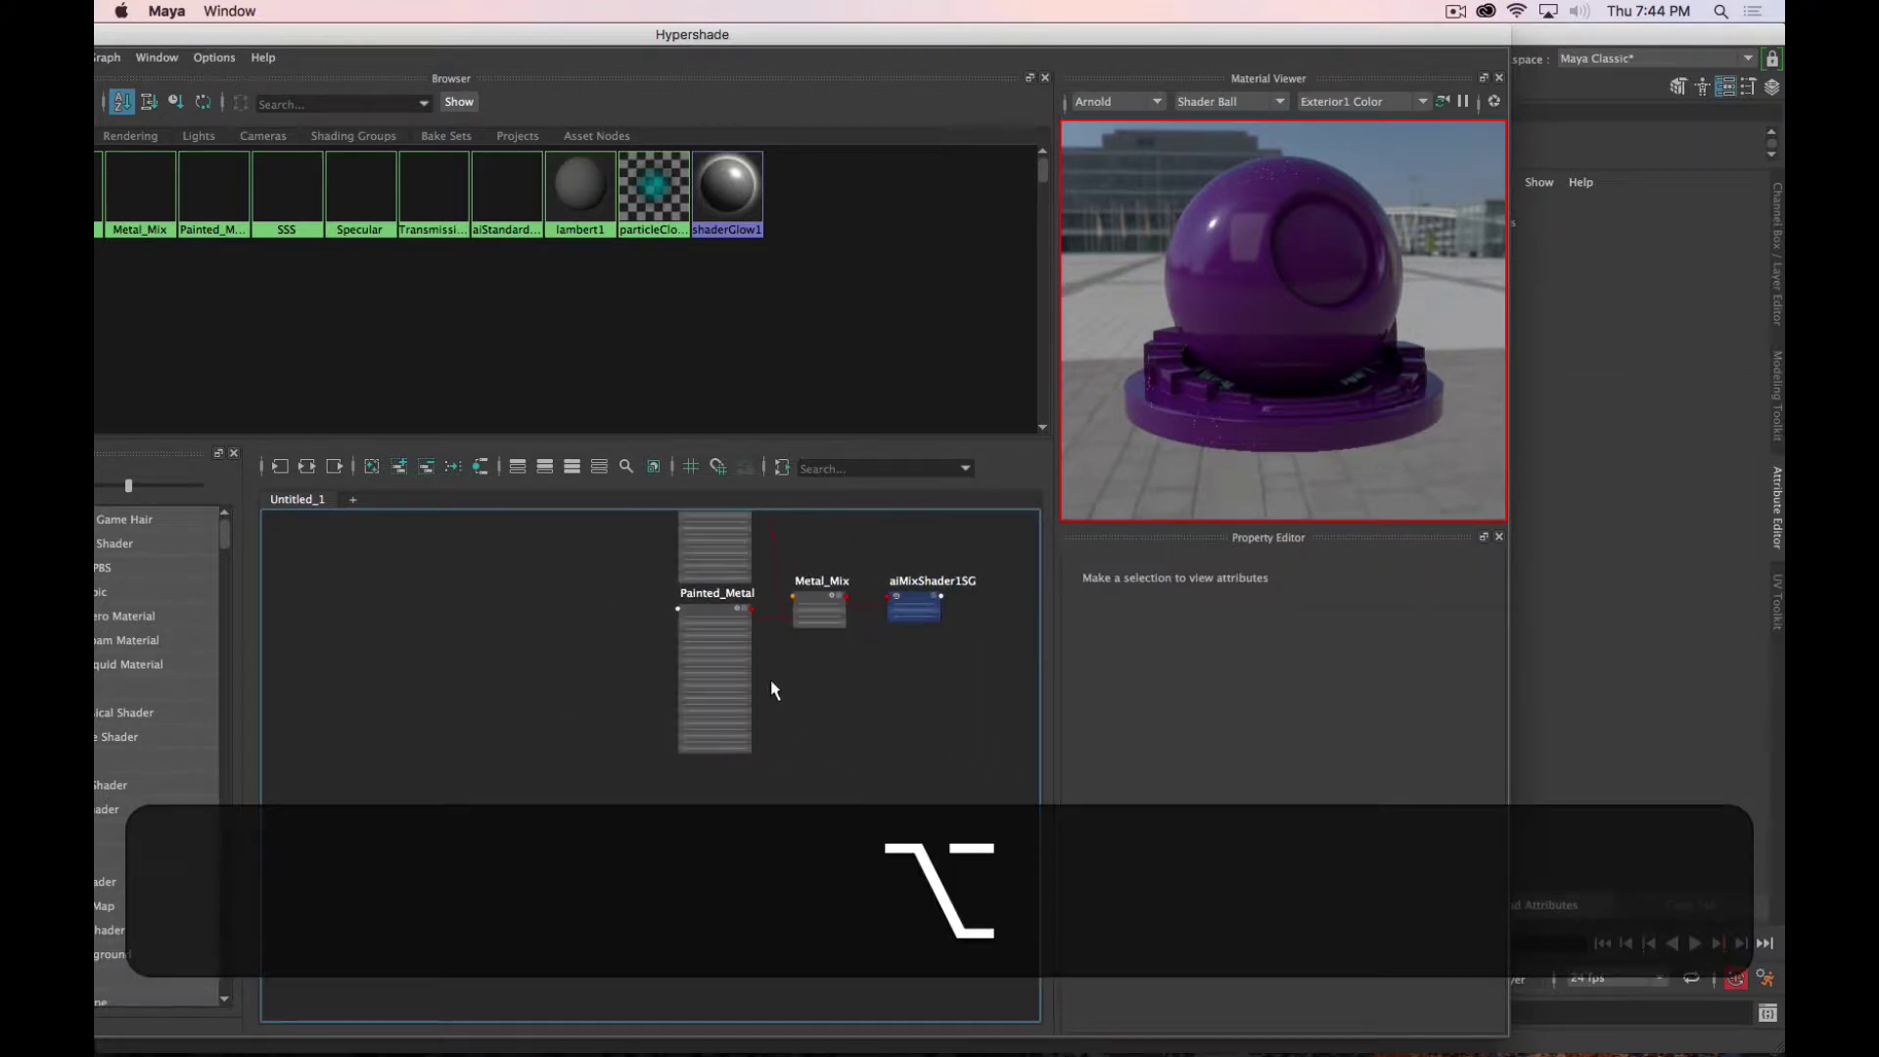
{"action": "left_click", "coordinate": [820, 609]}
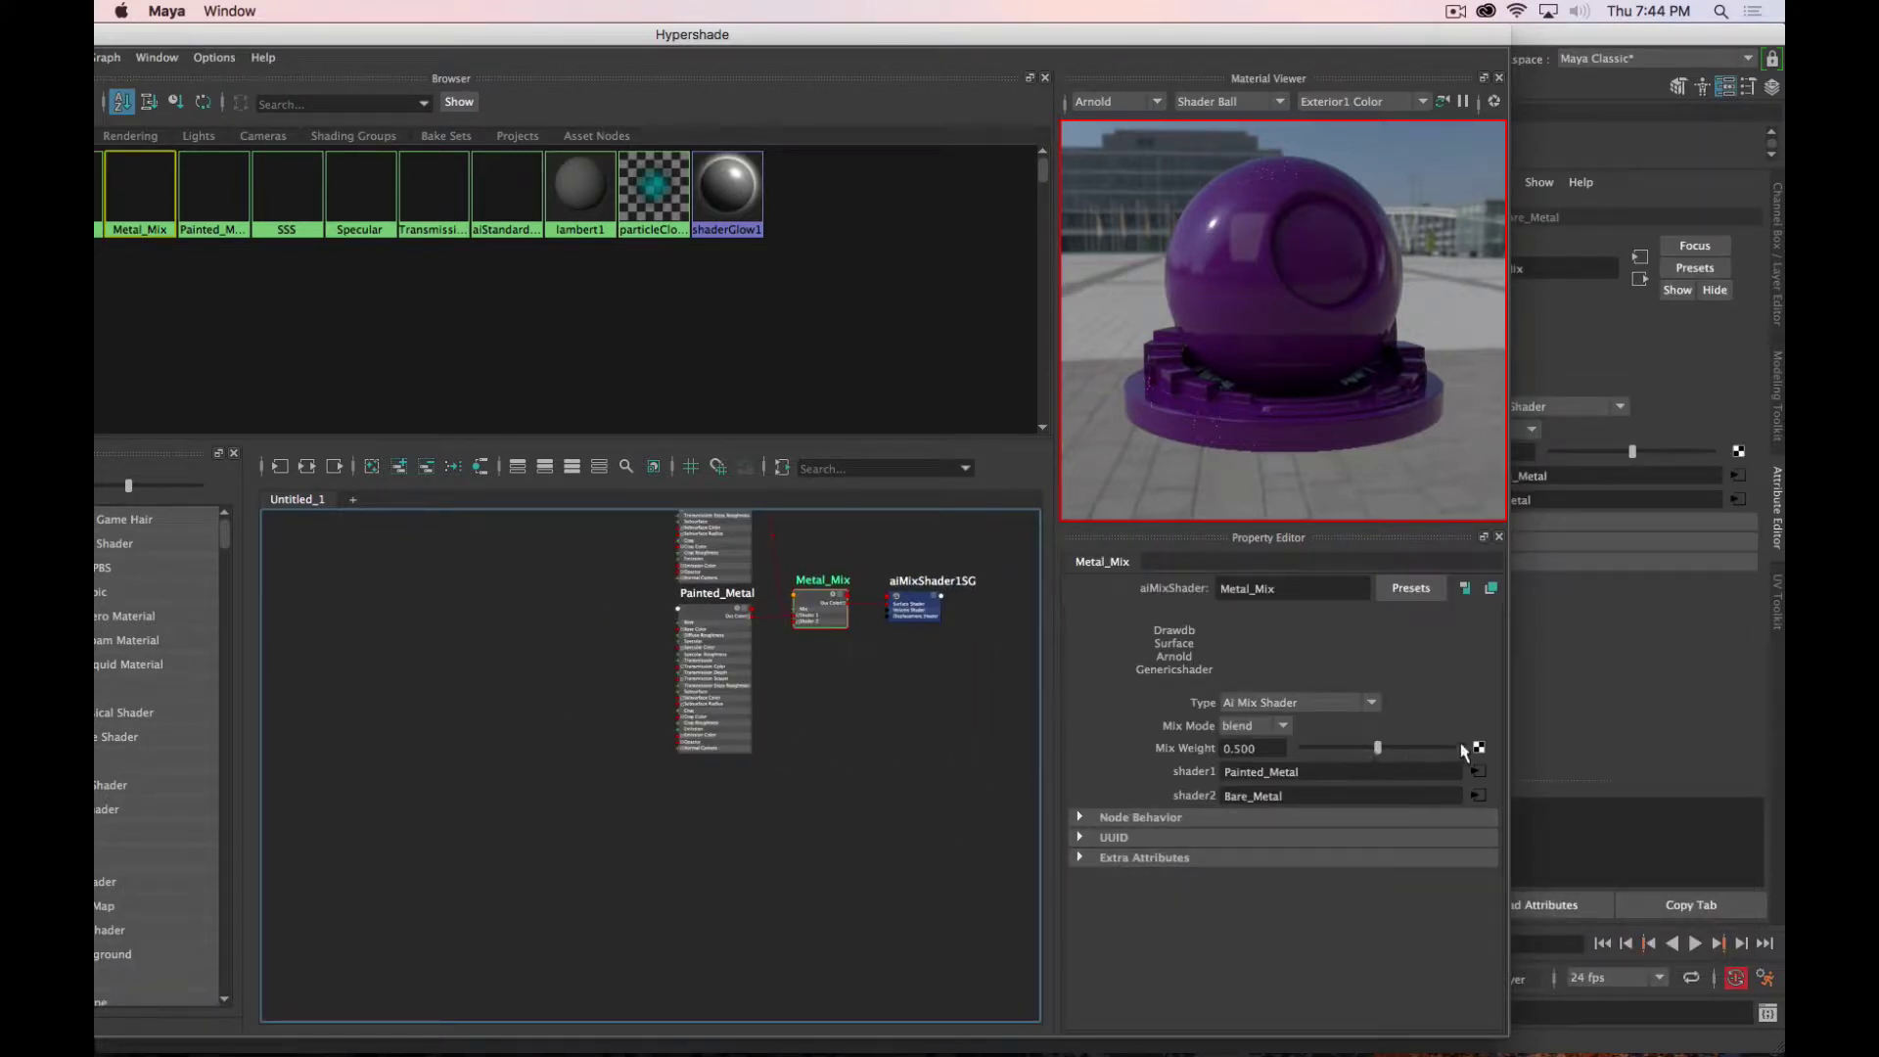
Step: Connect a noise1 texture (Billow, frequency 8) to Metal_Mix's Mix Weight and check the render
{"action": "left_click", "coordinate": [1479, 747]}
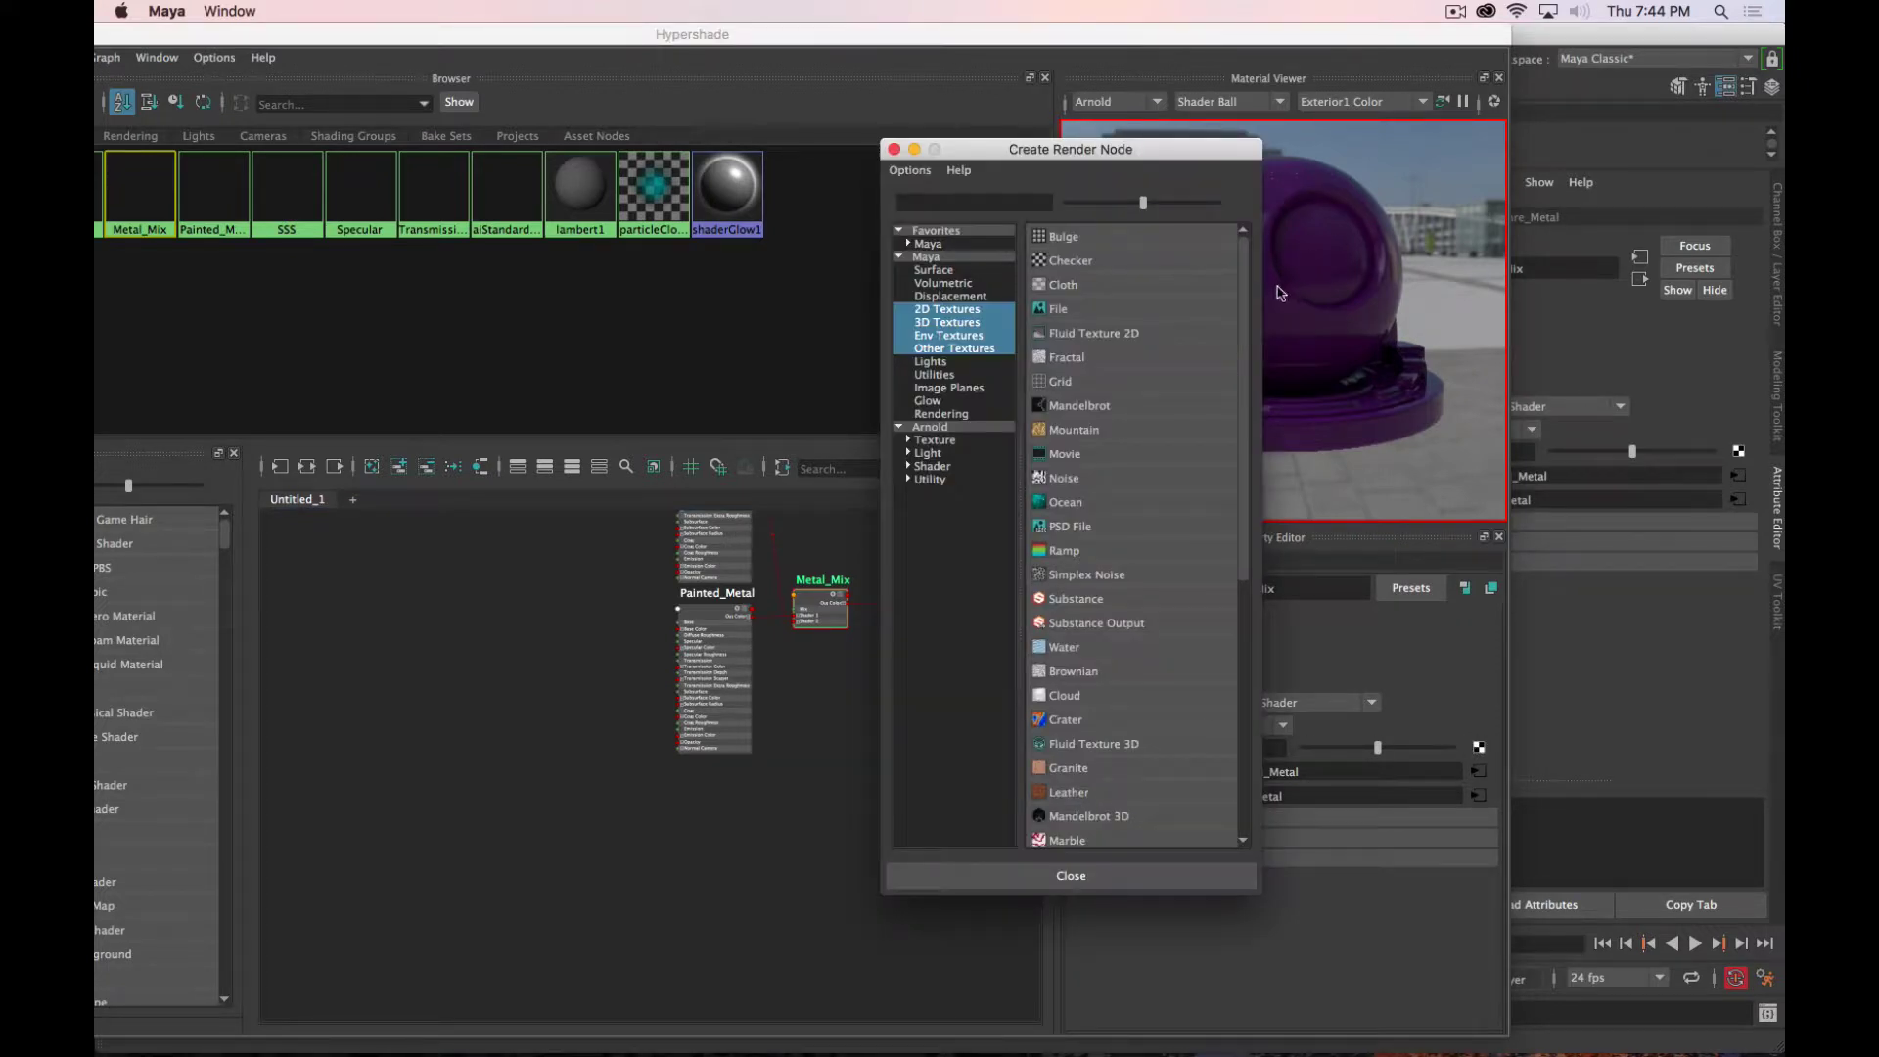
{"action": "left_click", "coordinate": [1067, 479]}
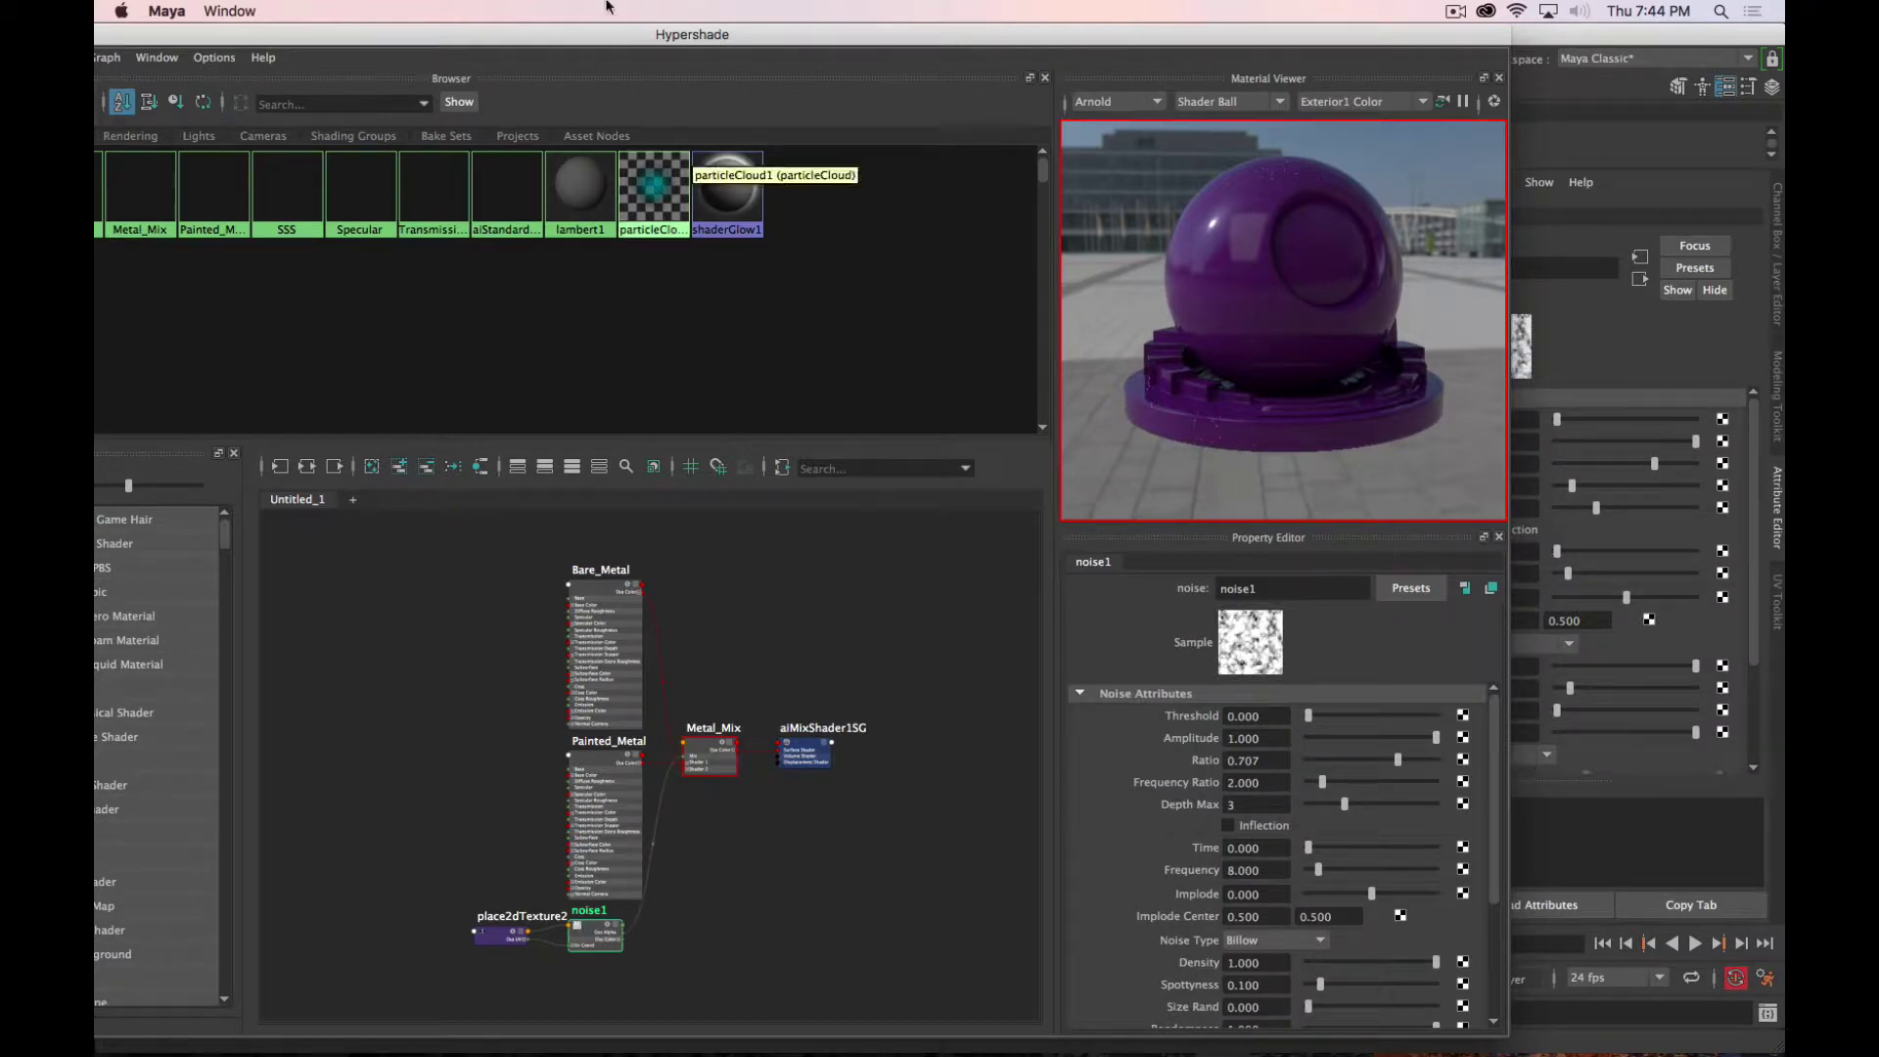
{"action": "left_click_drag", "start_coordinate": [822, 39], "coordinate": [839, 79]}
{"action": "left_click", "coordinate": [1401, 96]}
{"action": "left_click_drag", "start_coordinate": [1402, 96], "coordinate": [1532, 151]}
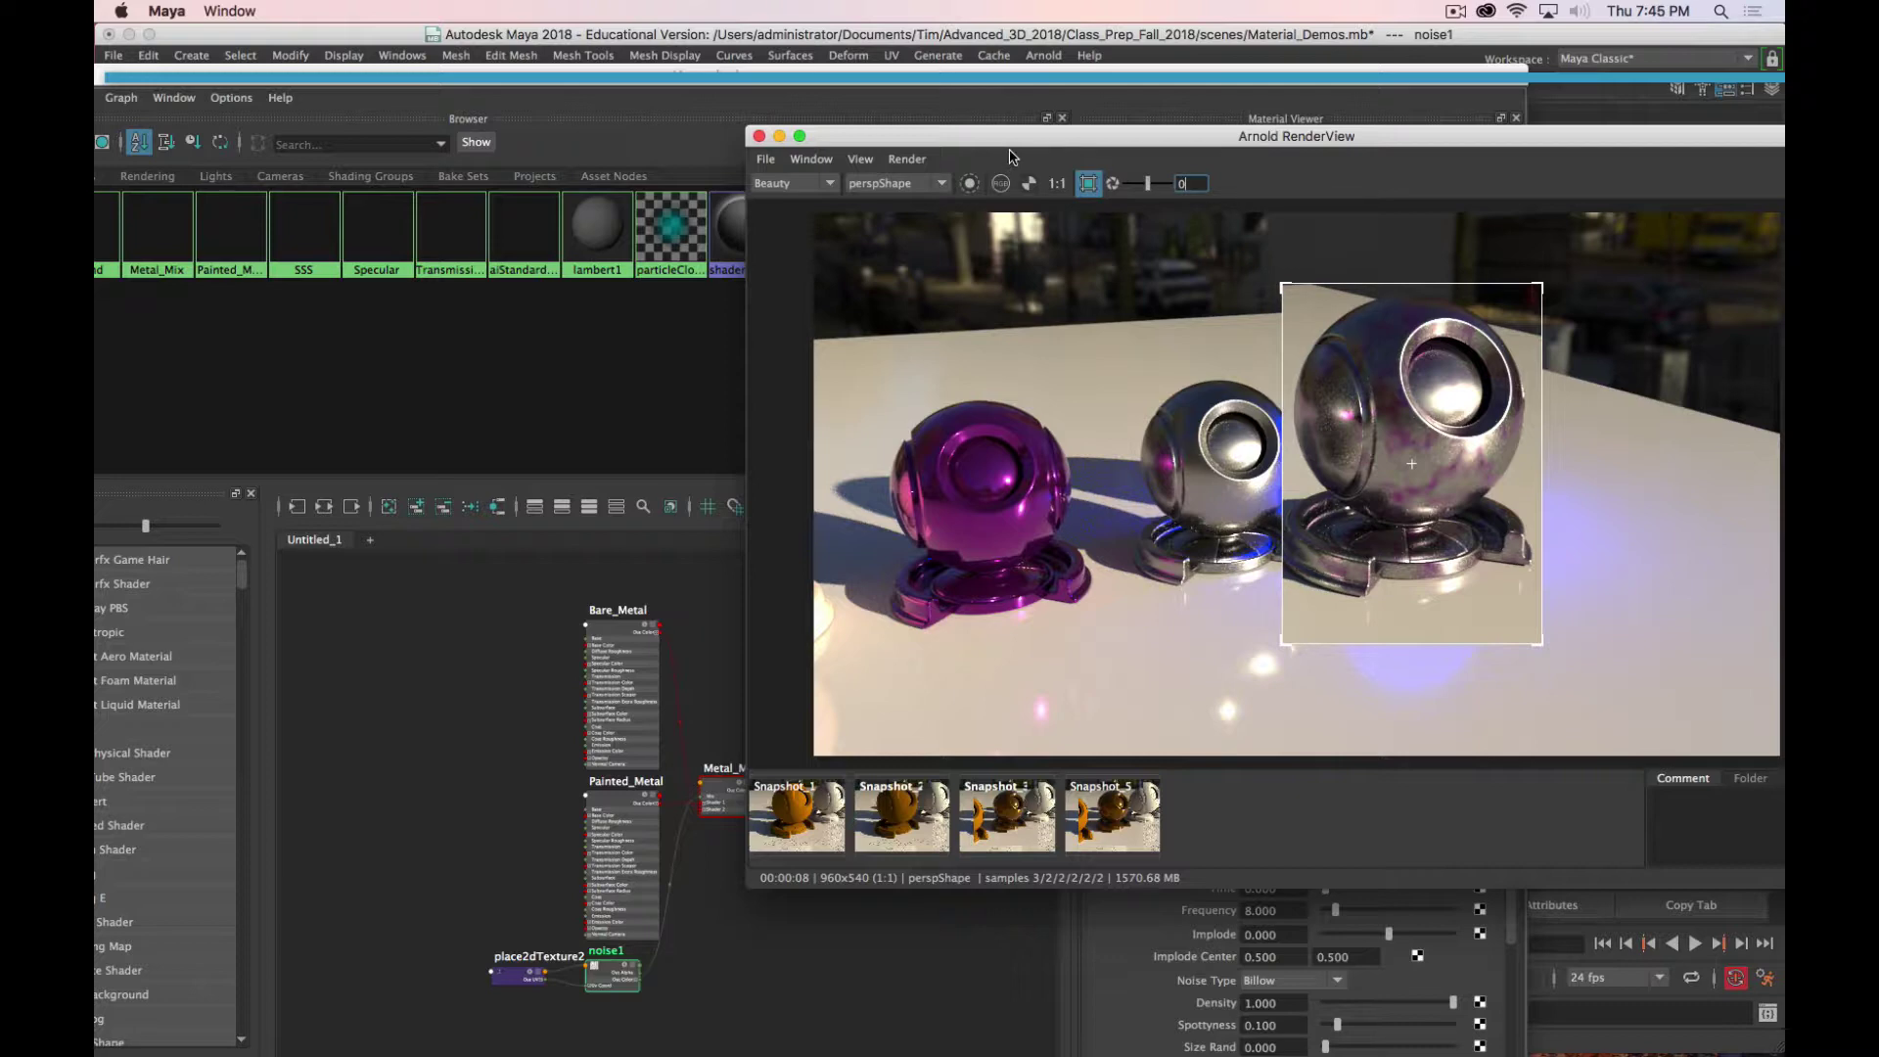
{"action": "left_click_drag", "start_coordinate": [1010, 148], "coordinate": [294, 50]}
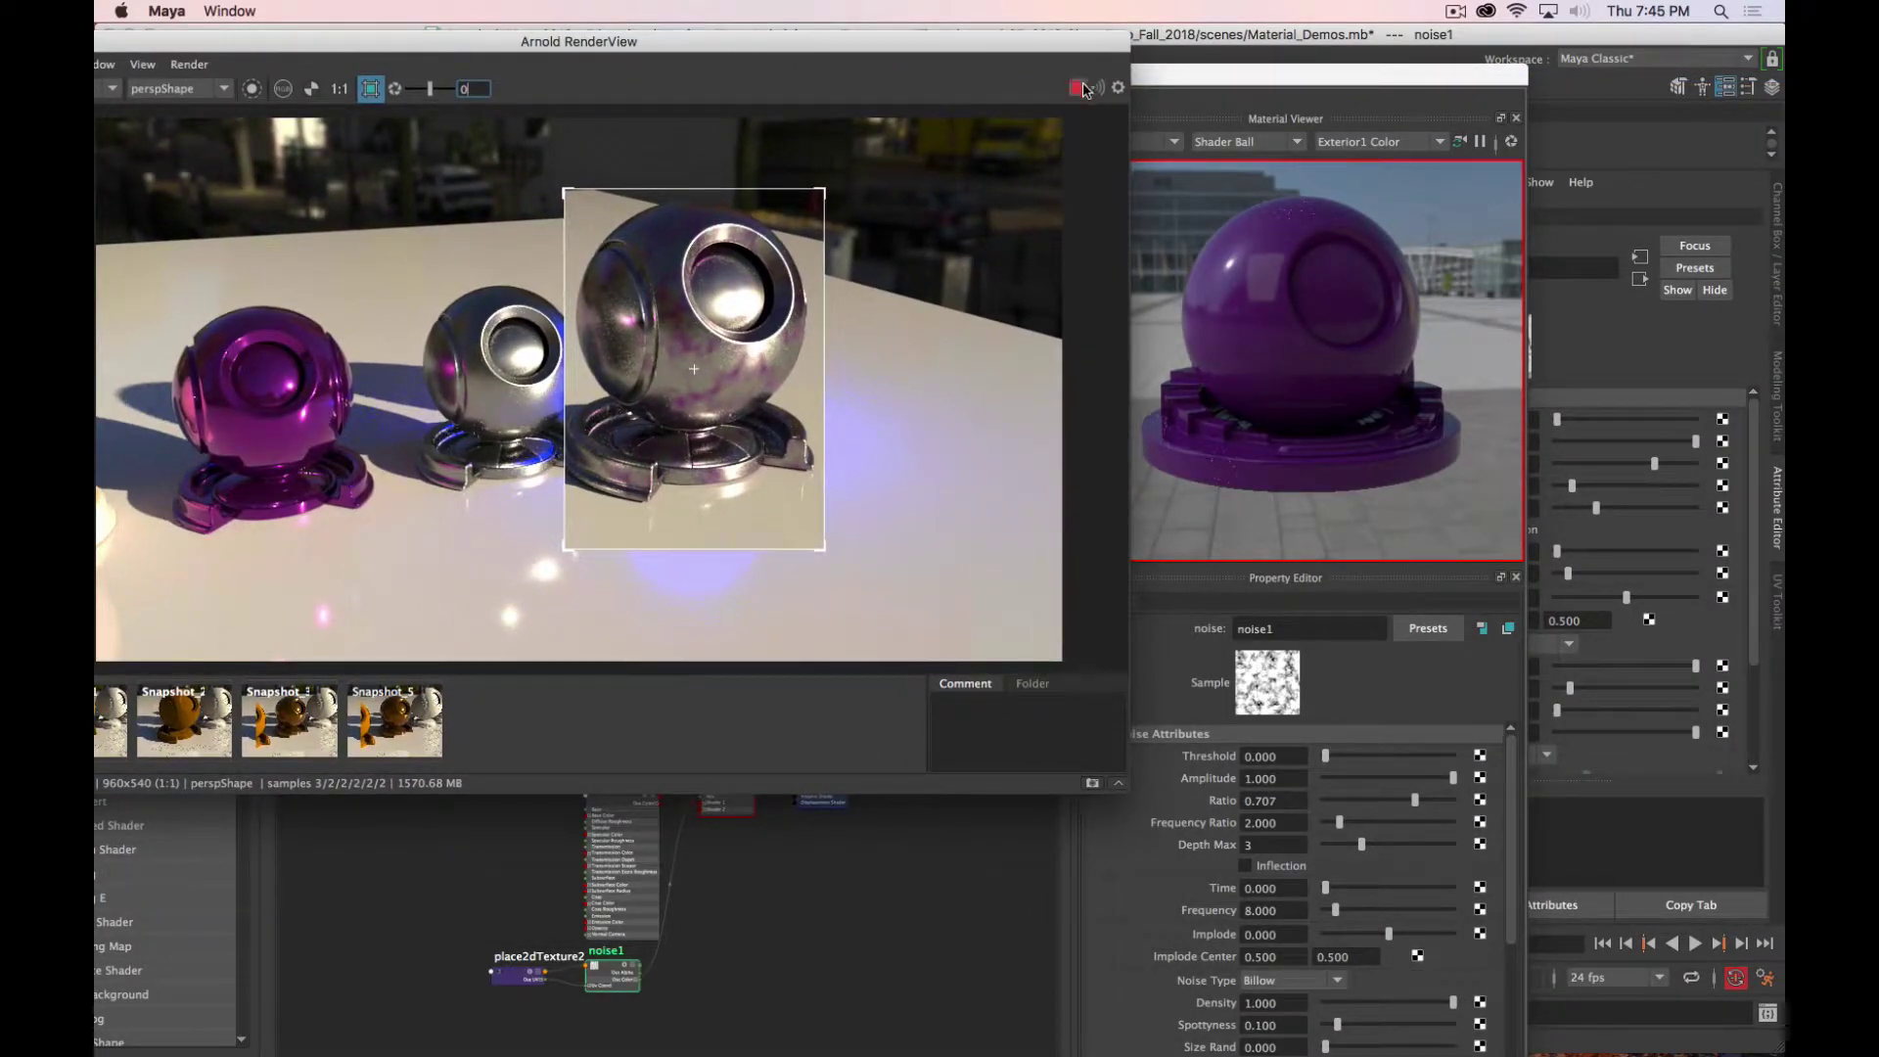
{"action": "left_click_drag", "start_coordinate": [985, 51], "coordinate": [1223, 81]}
{"action": "left_click", "coordinate": [1226, 95]}
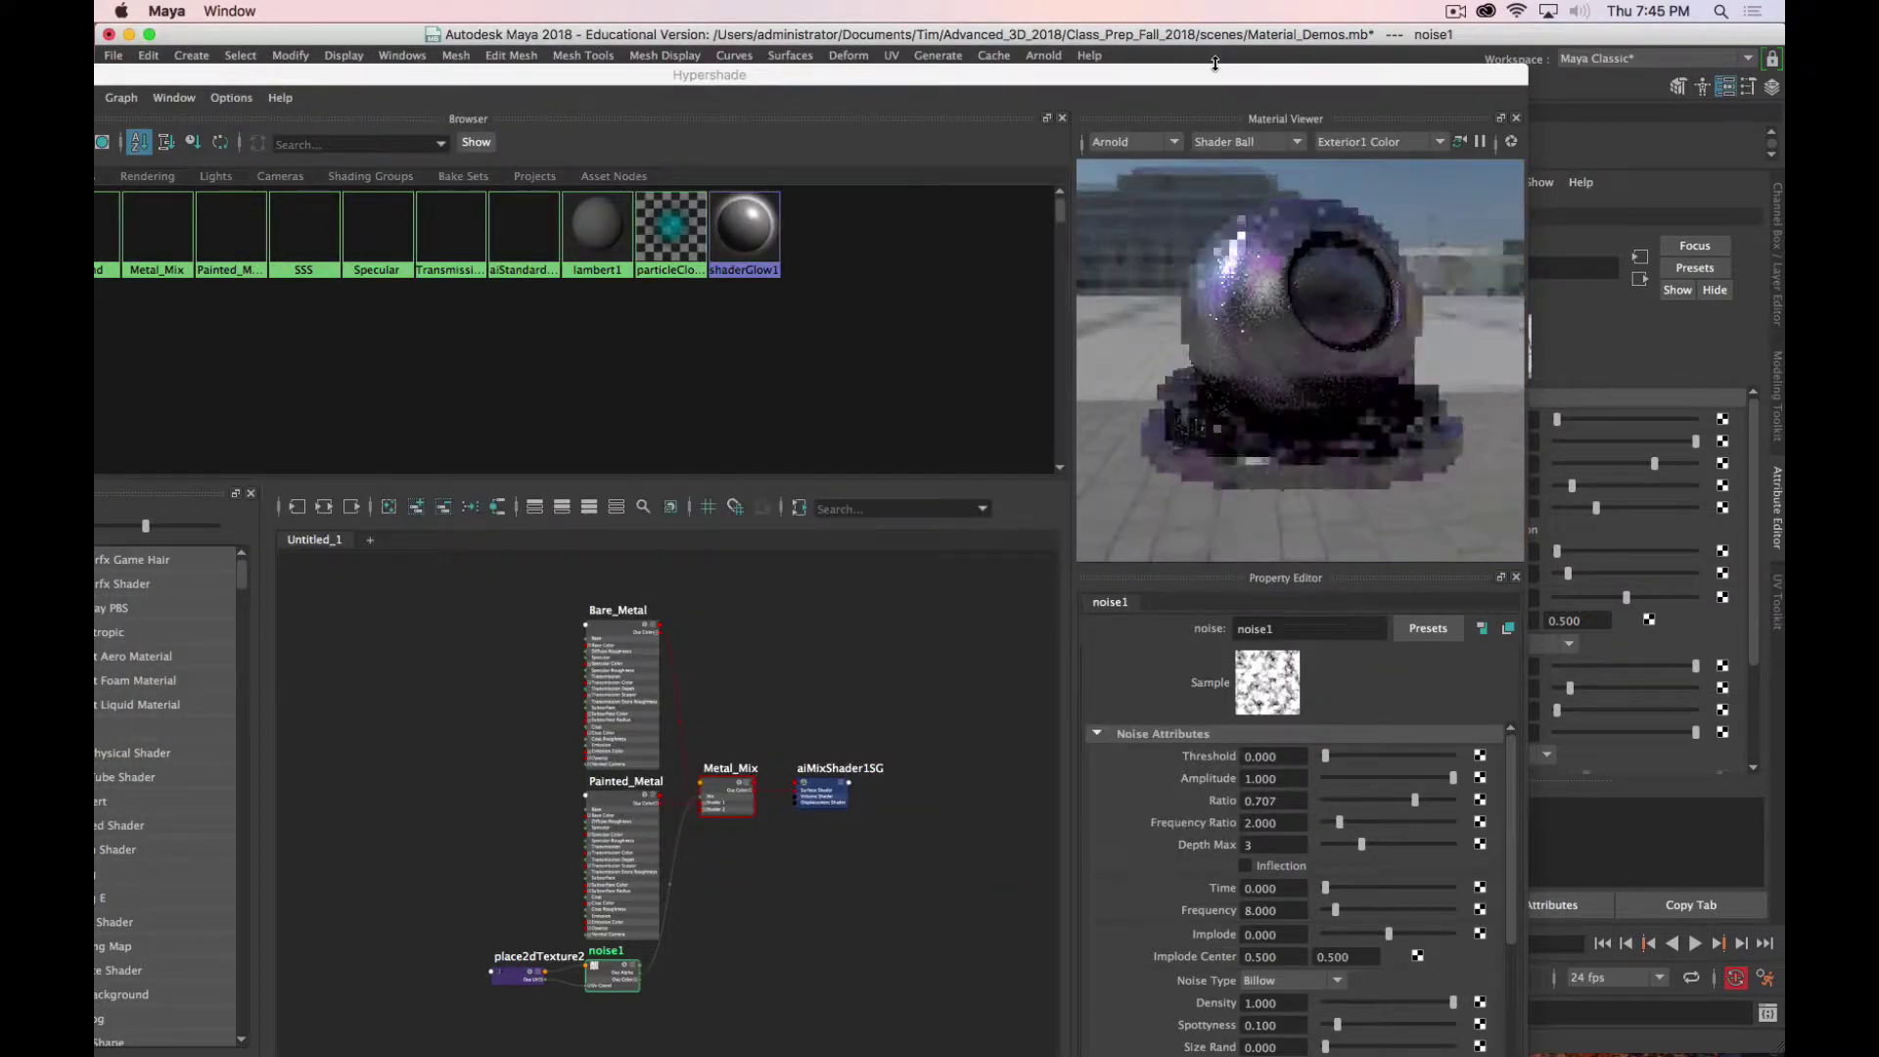
{"action": "left_click_drag", "start_coordinate": [1041, 71], "coordinate": [1206, 31]}
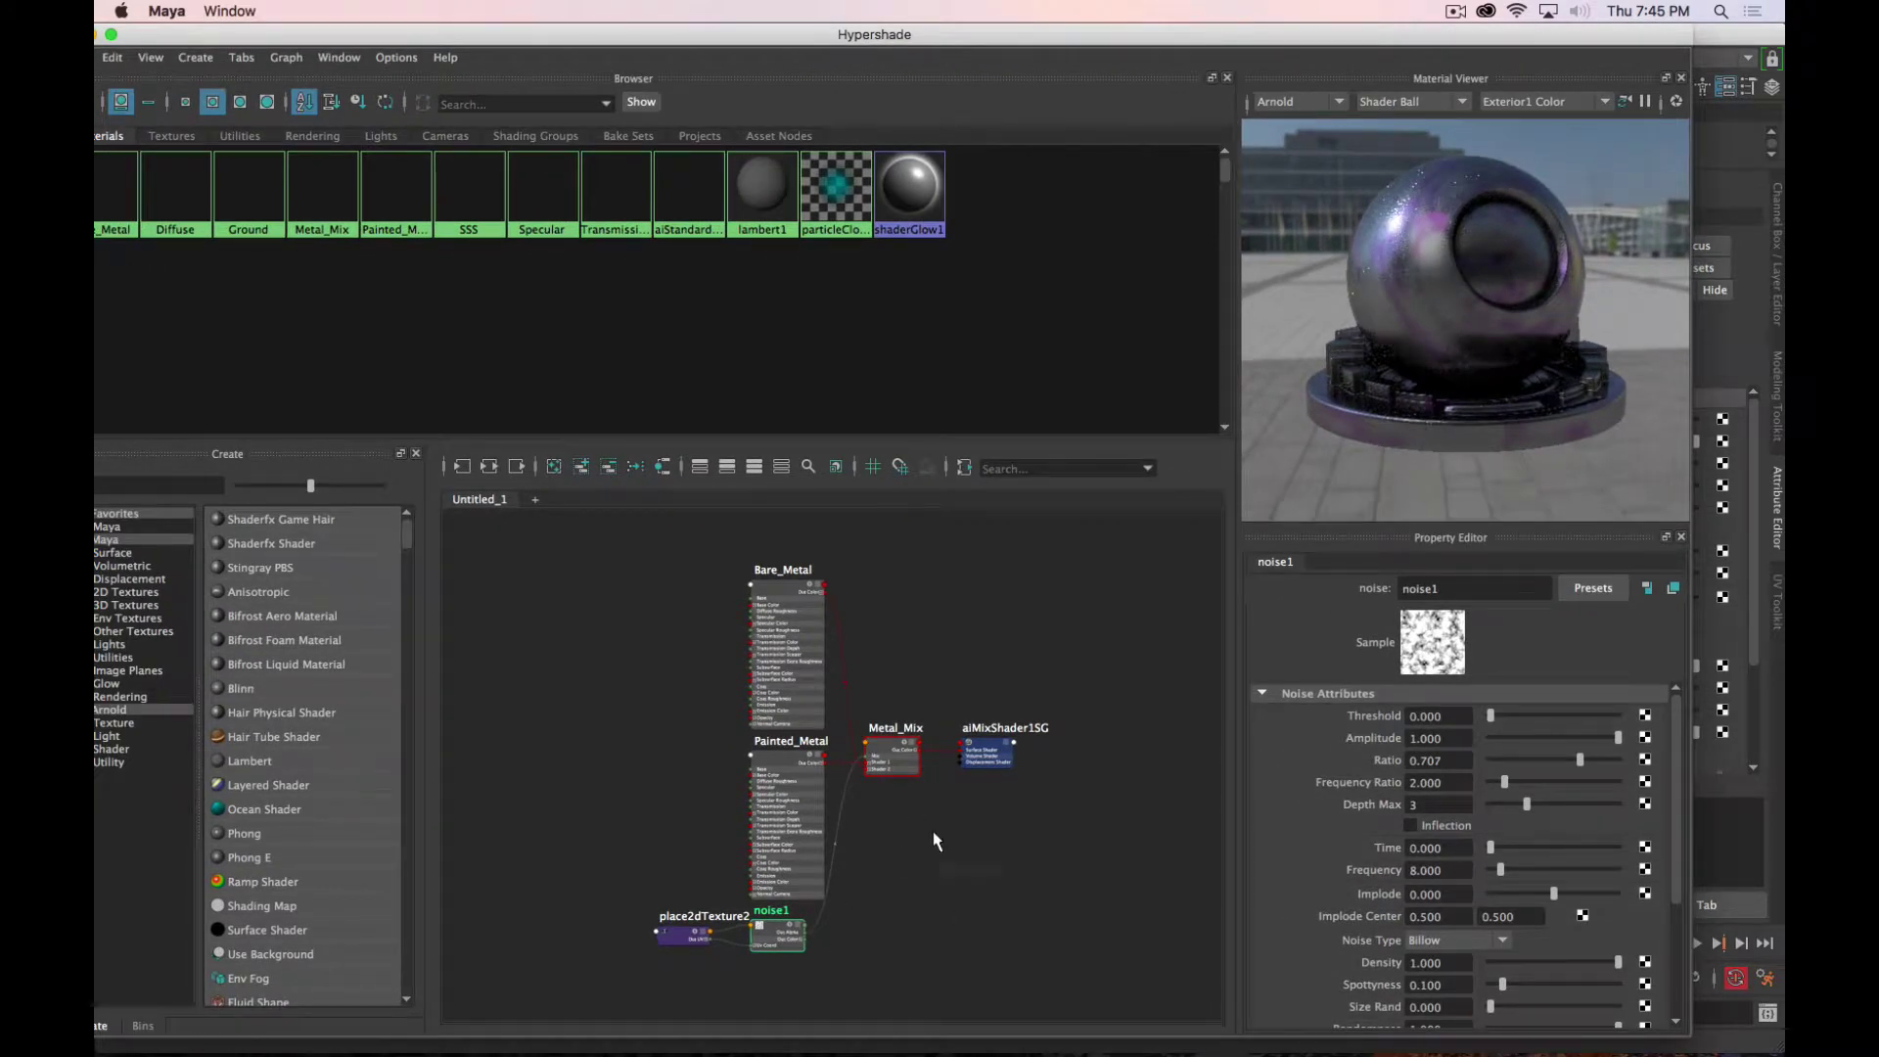
Step: Tweak noise1's threshold, amplitude 0.696, Ratio 0.832 and Depth Max, then select place2dTexture2
{"action": "scroll", "coordinate": [923, 848], "scroll_direction": "up", "scroll_amount": 4}
{"action": "scroll", "coordinate": [902, 868], "scroll_direction": "down", "scroll_amount": 1}
{"action": "mouse_move", "coordinate": [902, 868]}
{"action": "right_mouse_down", "text": "alt"}
{"action": "mouse_move", "coordinate": [948, 671]}
{"action": "mouse_move", "coordinate": [1197, 861]}
{"action": "right_mouse_up", "text": "alt"}
{"action": "mouse_move", "coordinate": [1489, 711]}
{"action": "left_mouse_down"}
{"action": "mouse_move", "coordinate": [1557, 721]}
{"action": "mouse_move", "coordinate": [1478, 726]}
{"action": "left_mouse_up"}
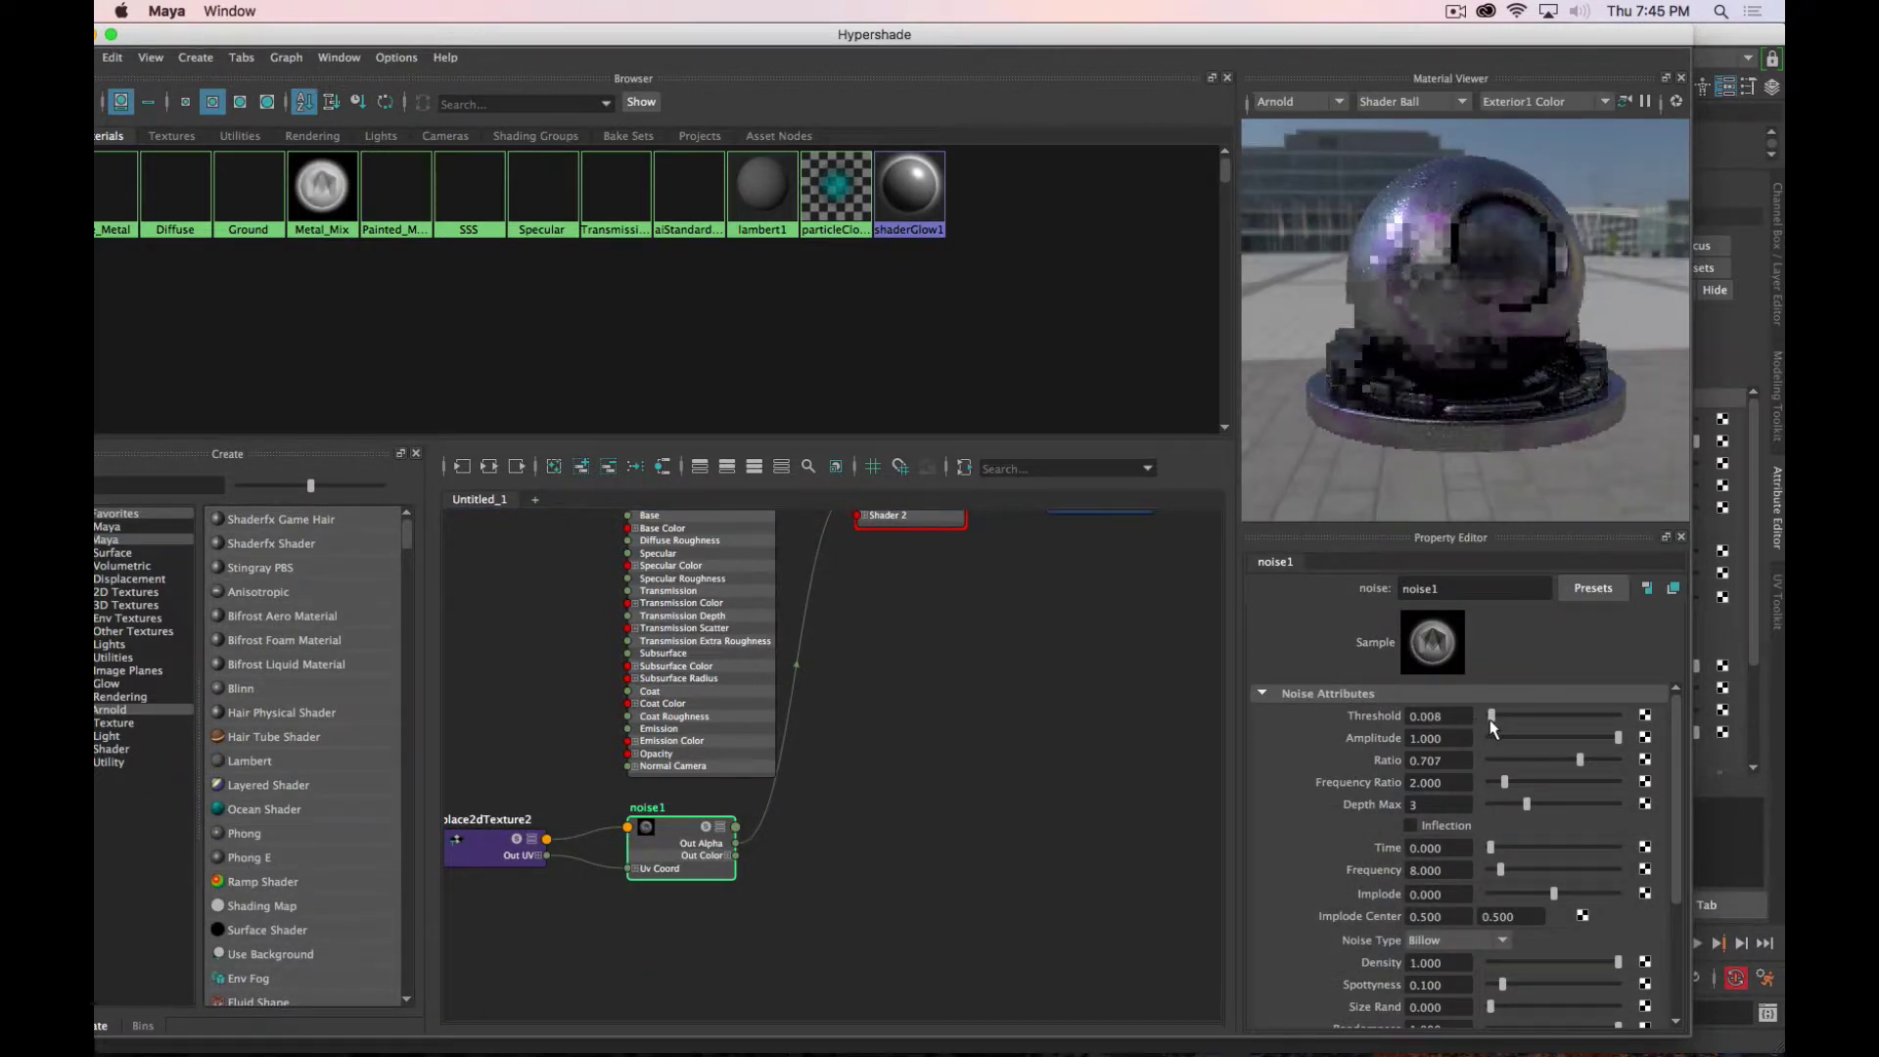
{"action": "left_click_drag", "start_coordinate": [1618, 738], "coordinate": [1566, 738]}
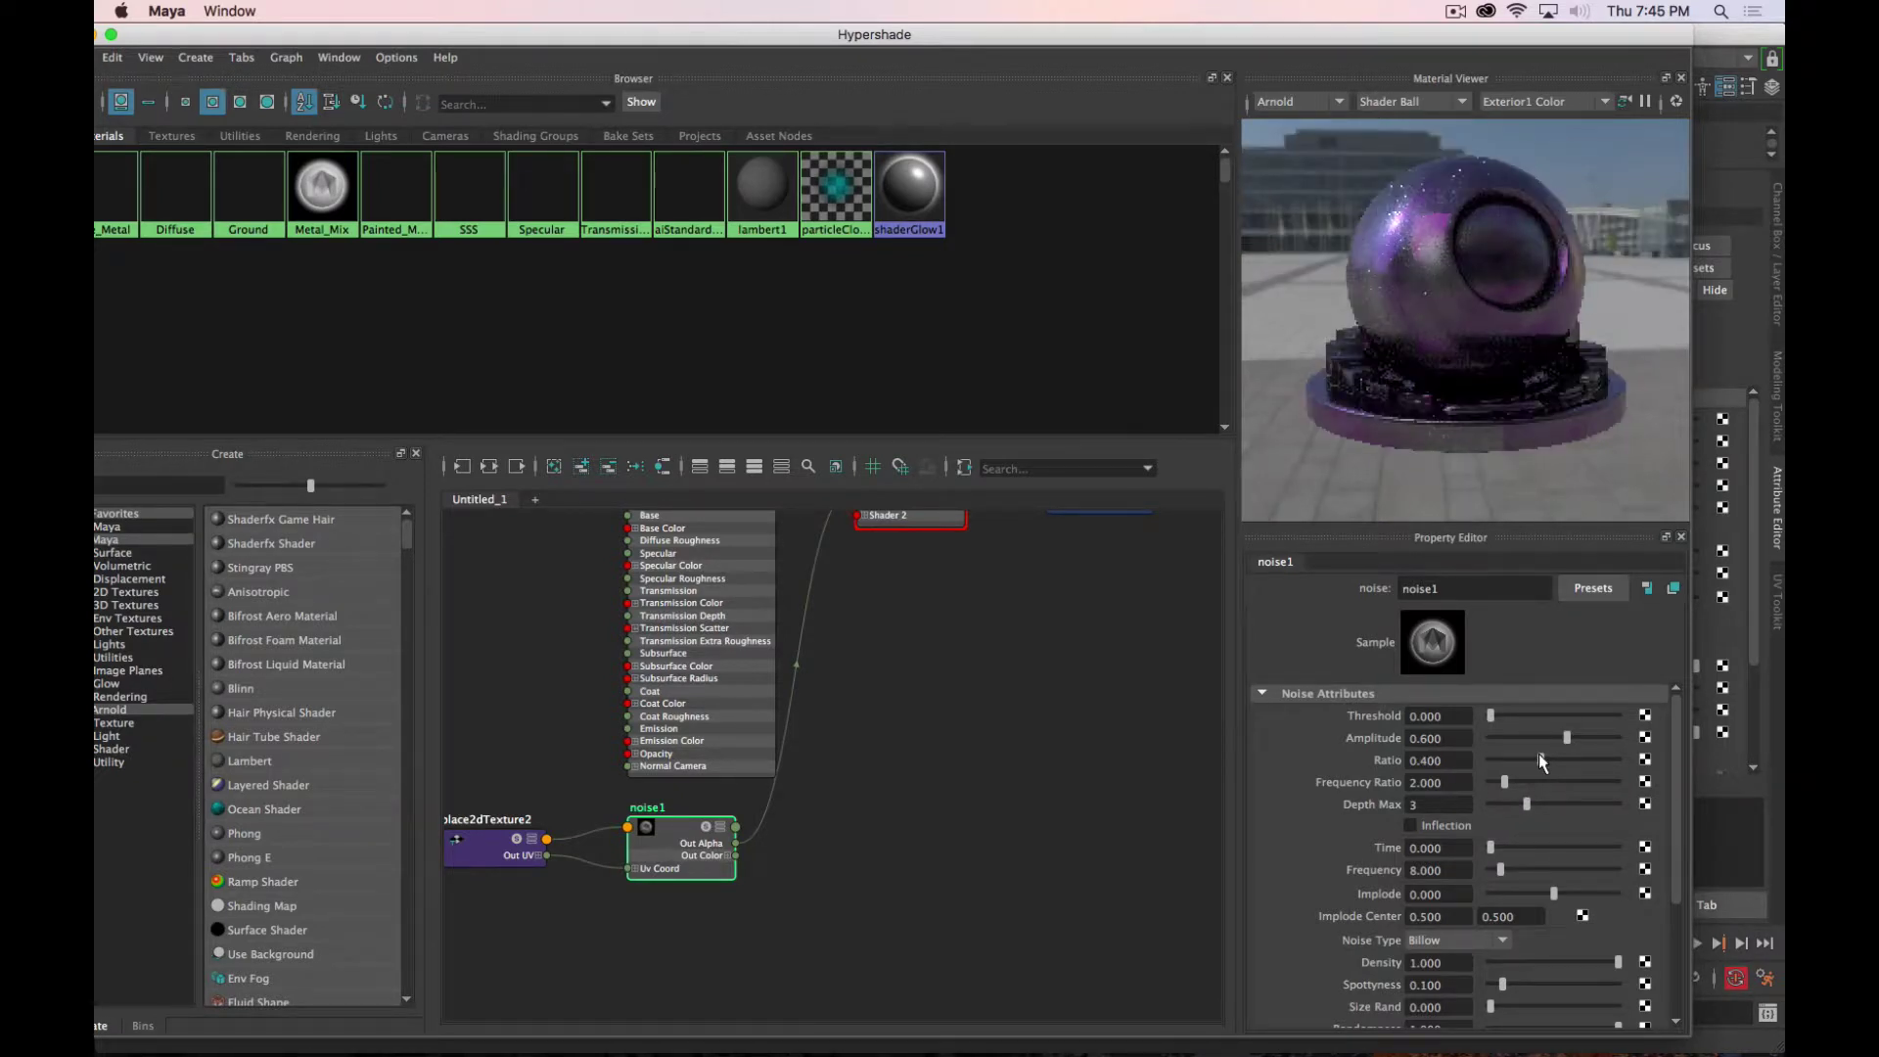
{"action": "left_click_drag", "start_coordinate": [1579, 761], "coordinate": [1596, 762]}
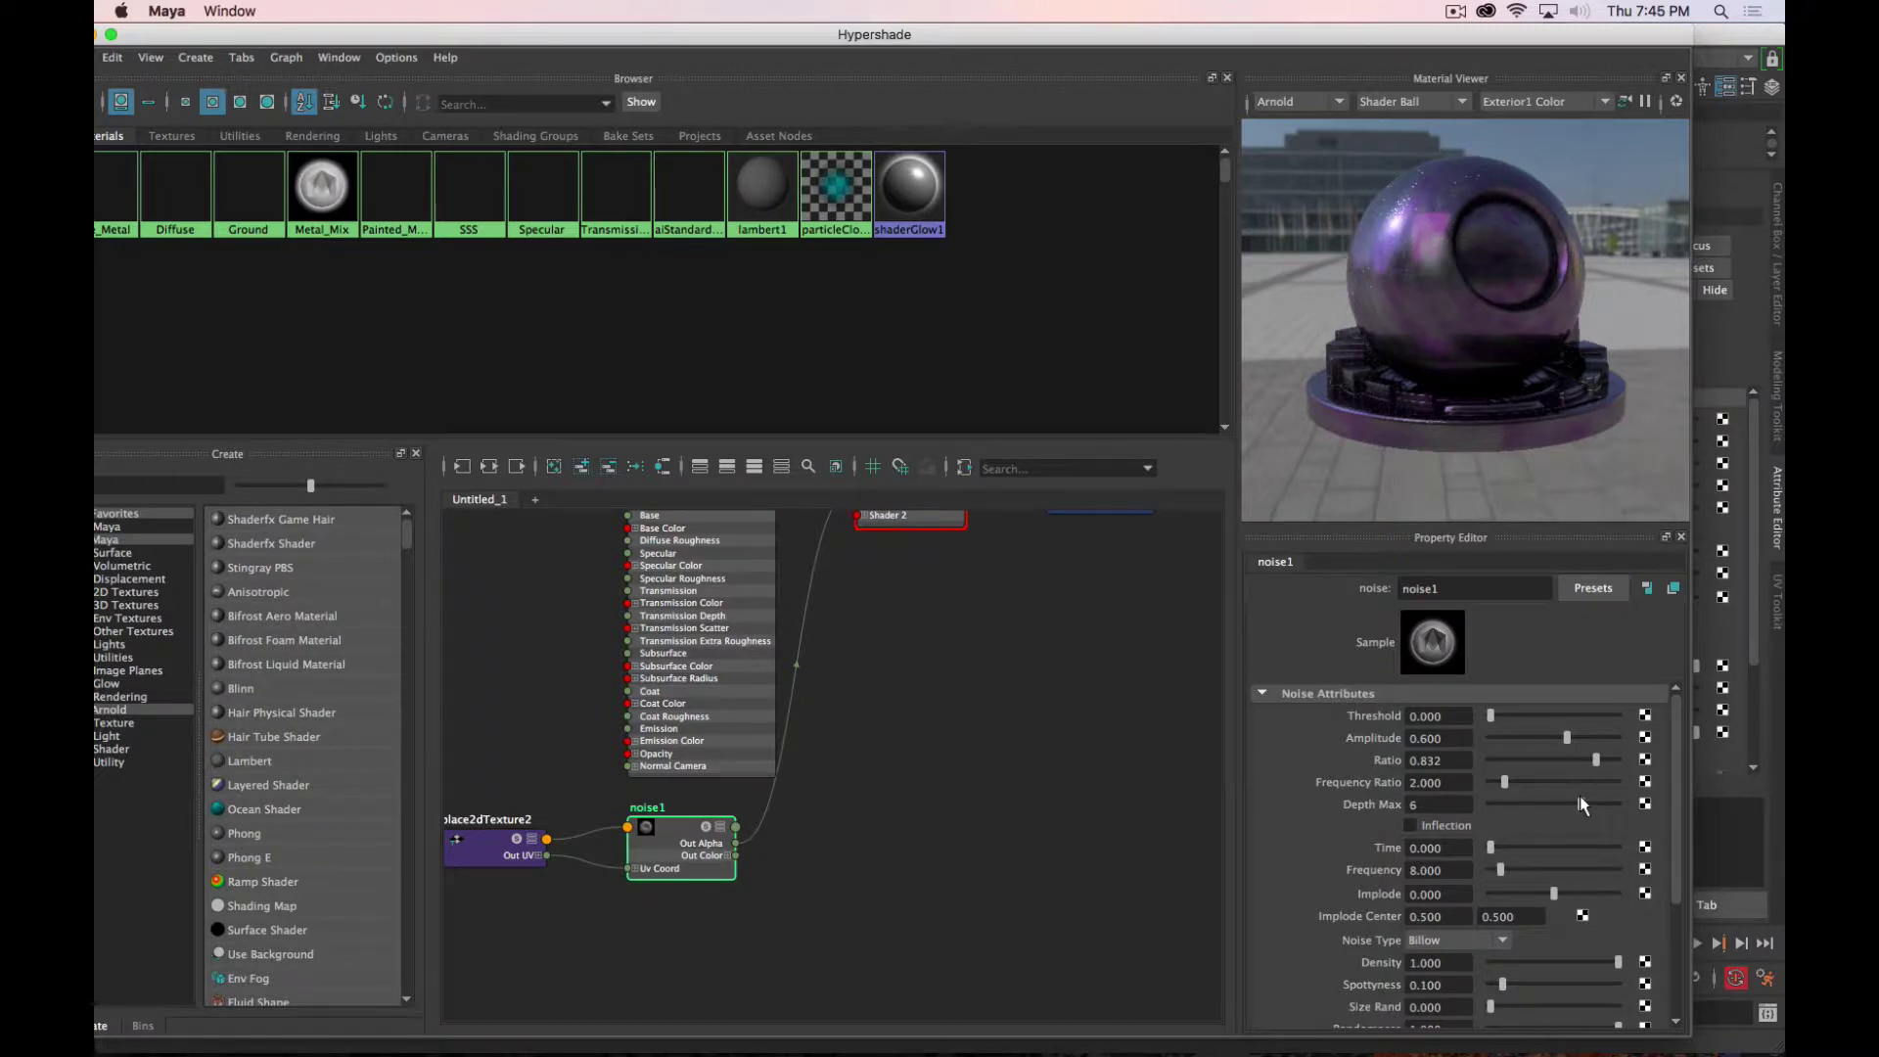
{"action": "left_click_drag", "start_coordinate": [1579, 801], "coordinate": [1601, 800]}
{"action": "left_click", "coordinate": [504, 841], "text": "shift"}
Step: Delete the noise nodes, then preview white_rough_plaster_diff_2k.jpg in Finder's Quick Look
{"action": "key", "text": "Delete"}
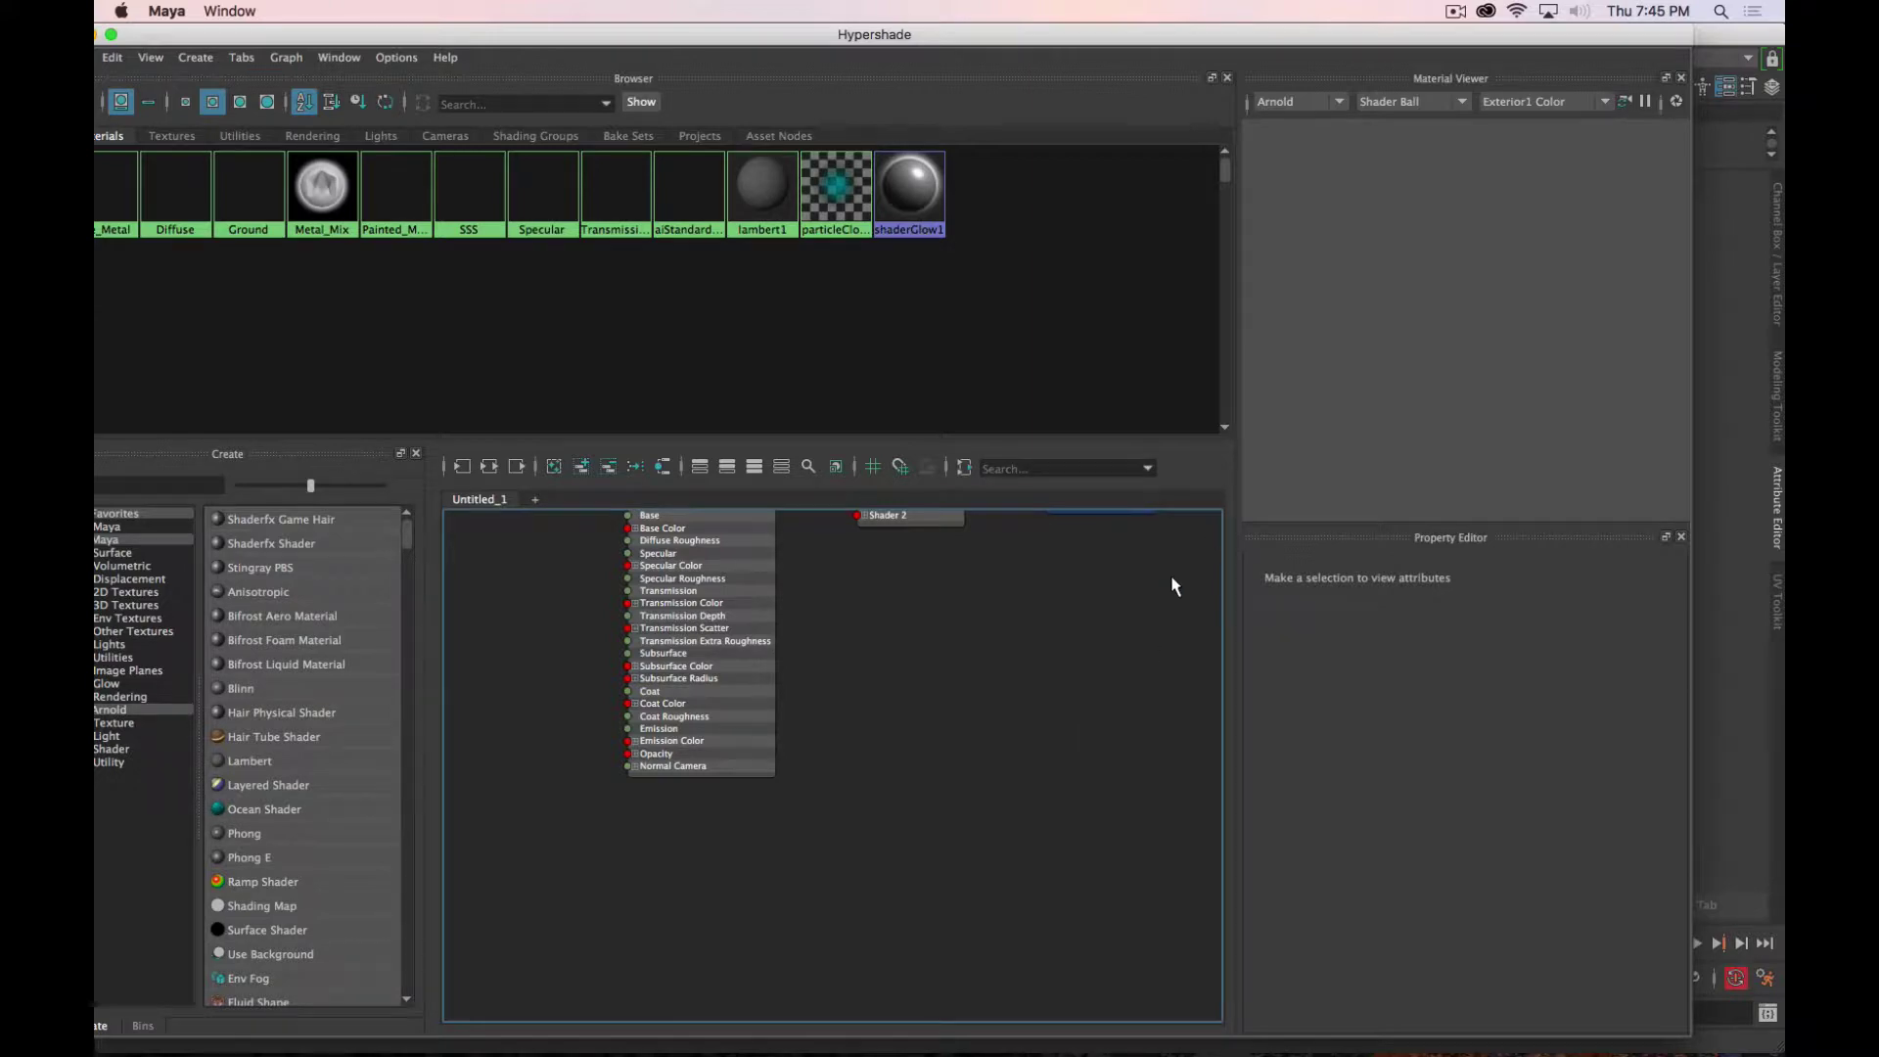
{"action": "key", "text": "super+period"}
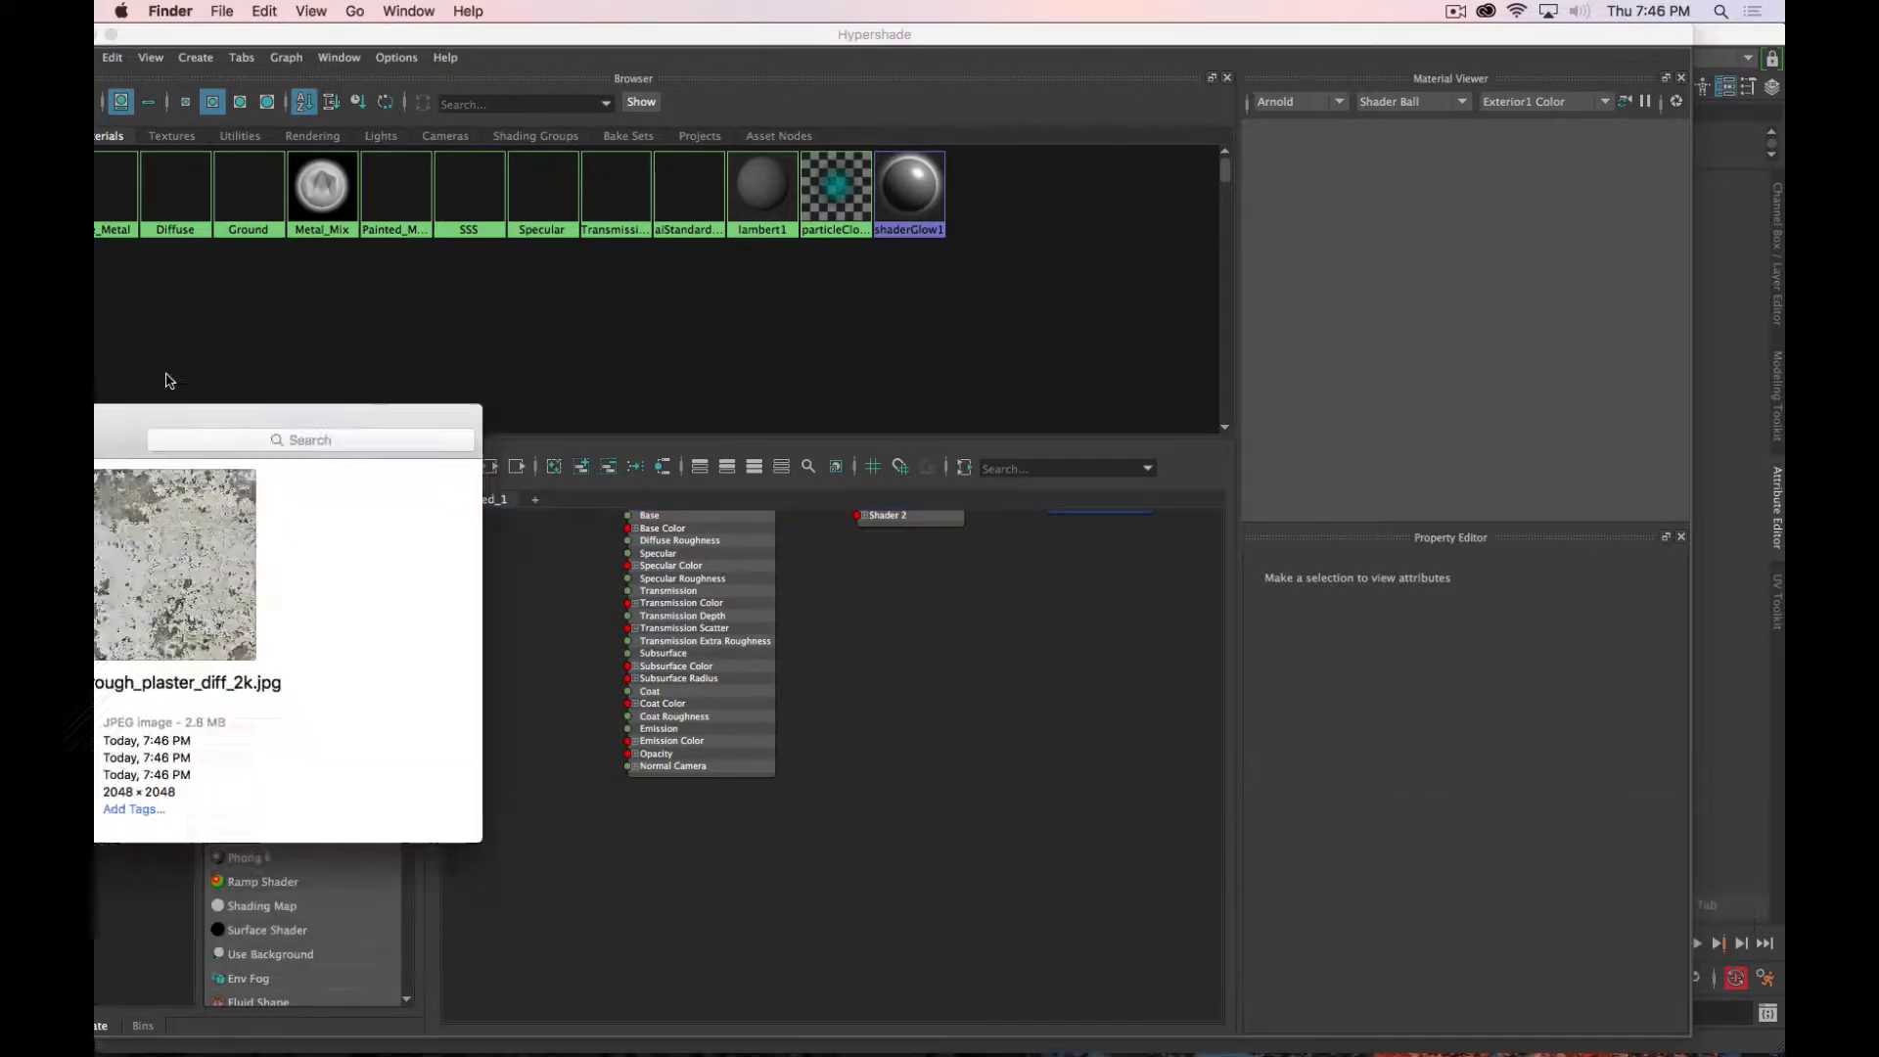
{"action": "key", "text": "space"}
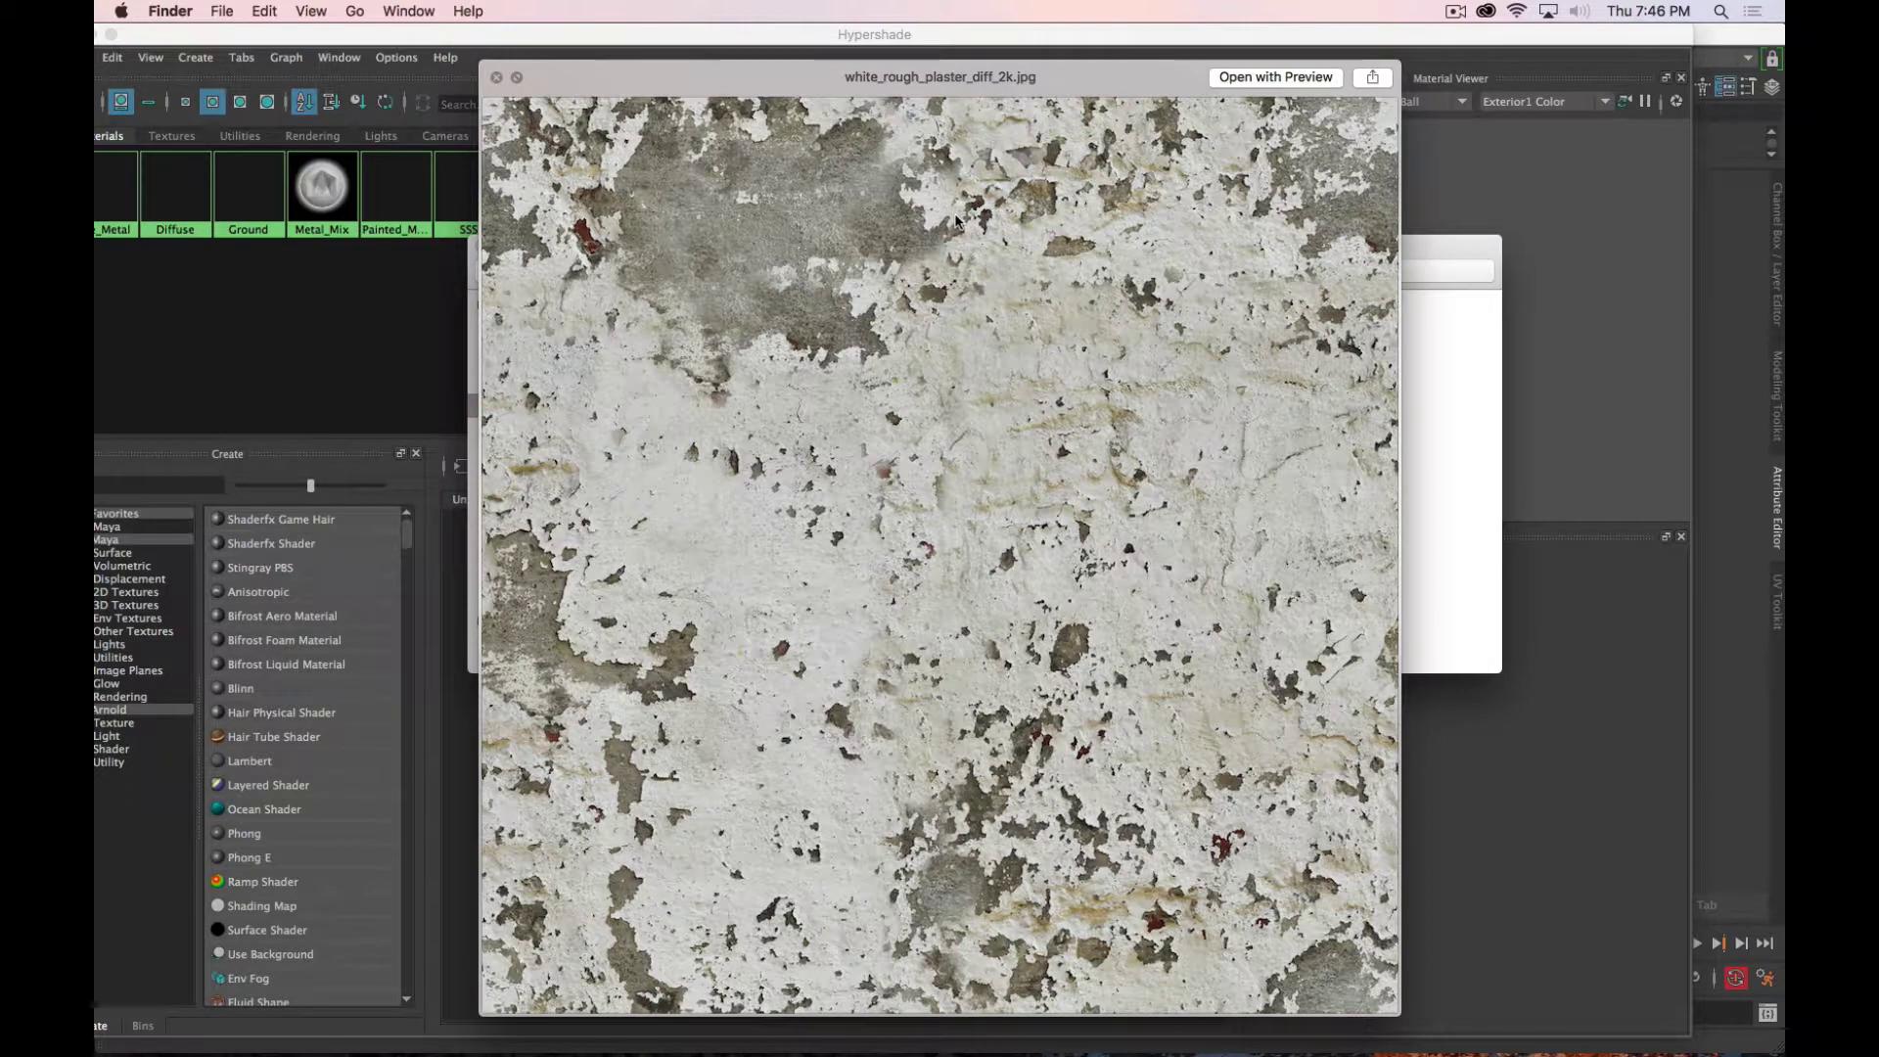
{"action": "key", "text": "space"}
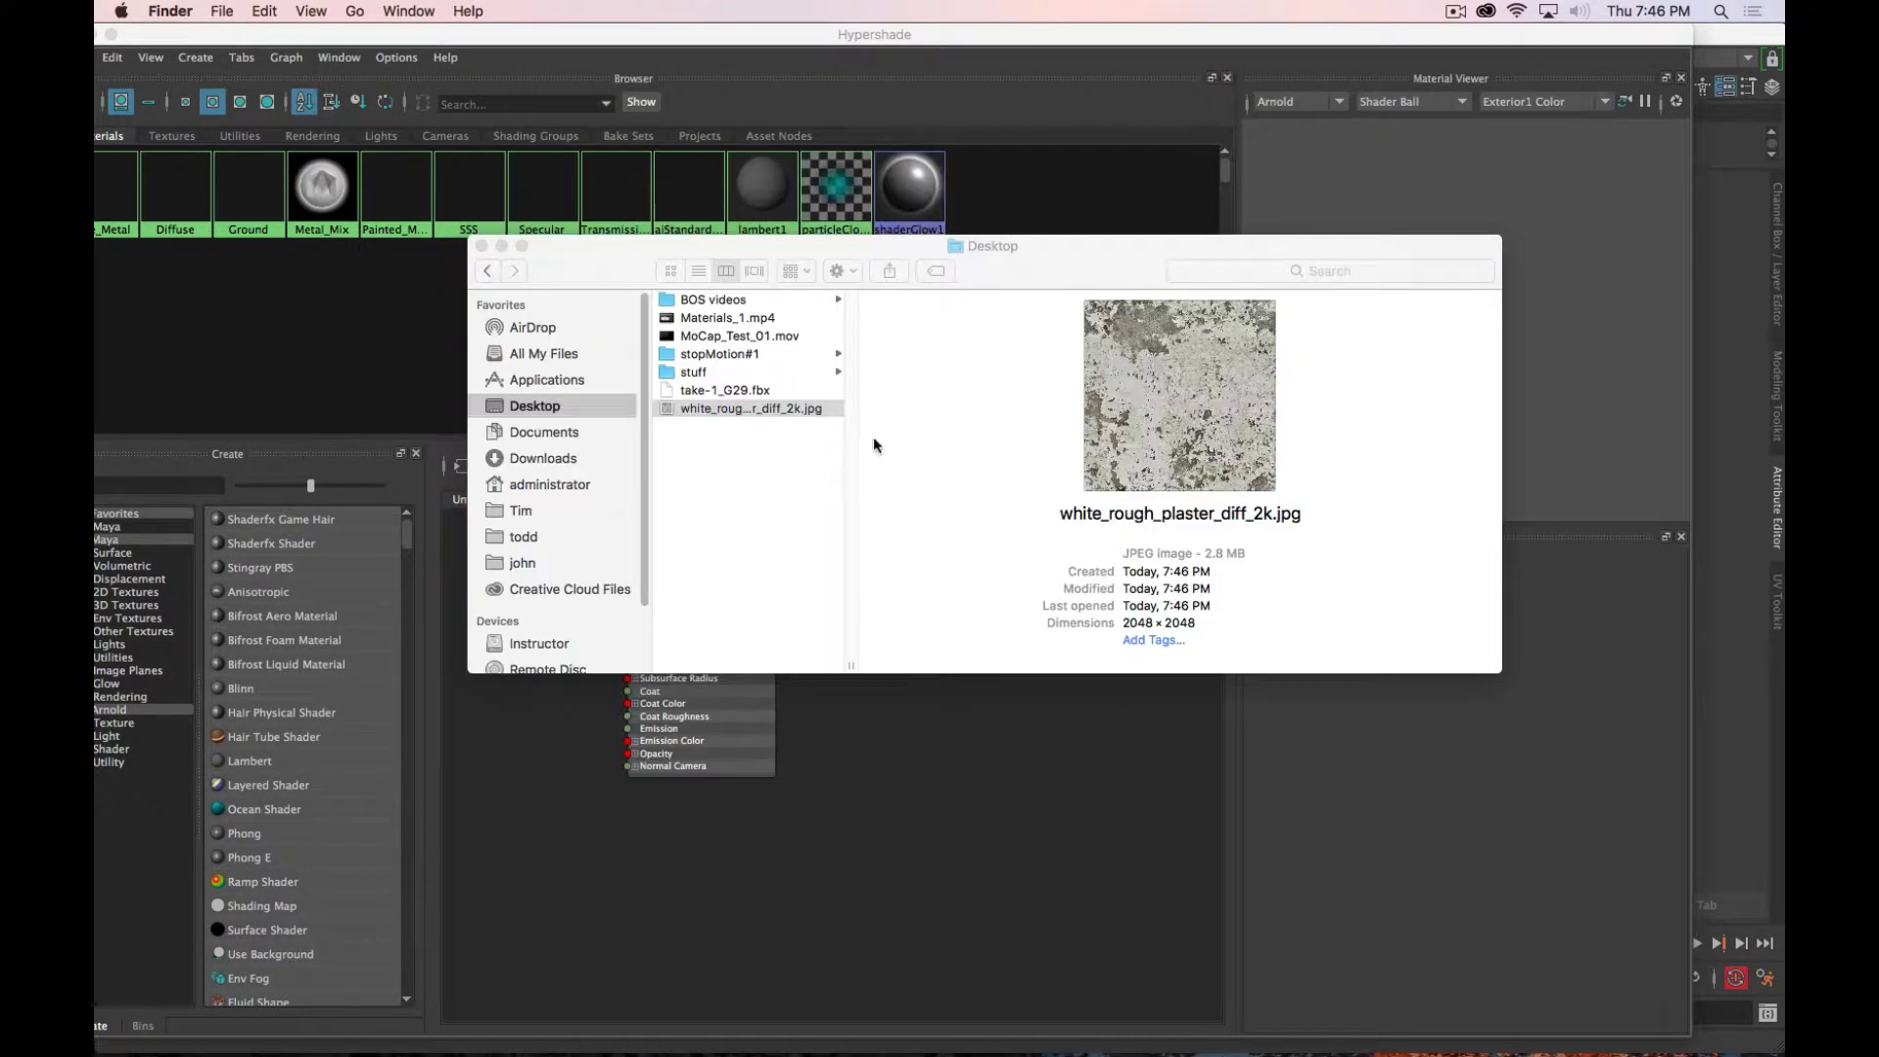
{"action": "key", "text": "space"}
Step: Move white_rough_plaster_diff_2k.jpg from the Desktop into sourceimages and close the Desktop window
{"action": "left_click_drag", "start_coordinate": [1028, 274], "coordinate": [1204, 104]}
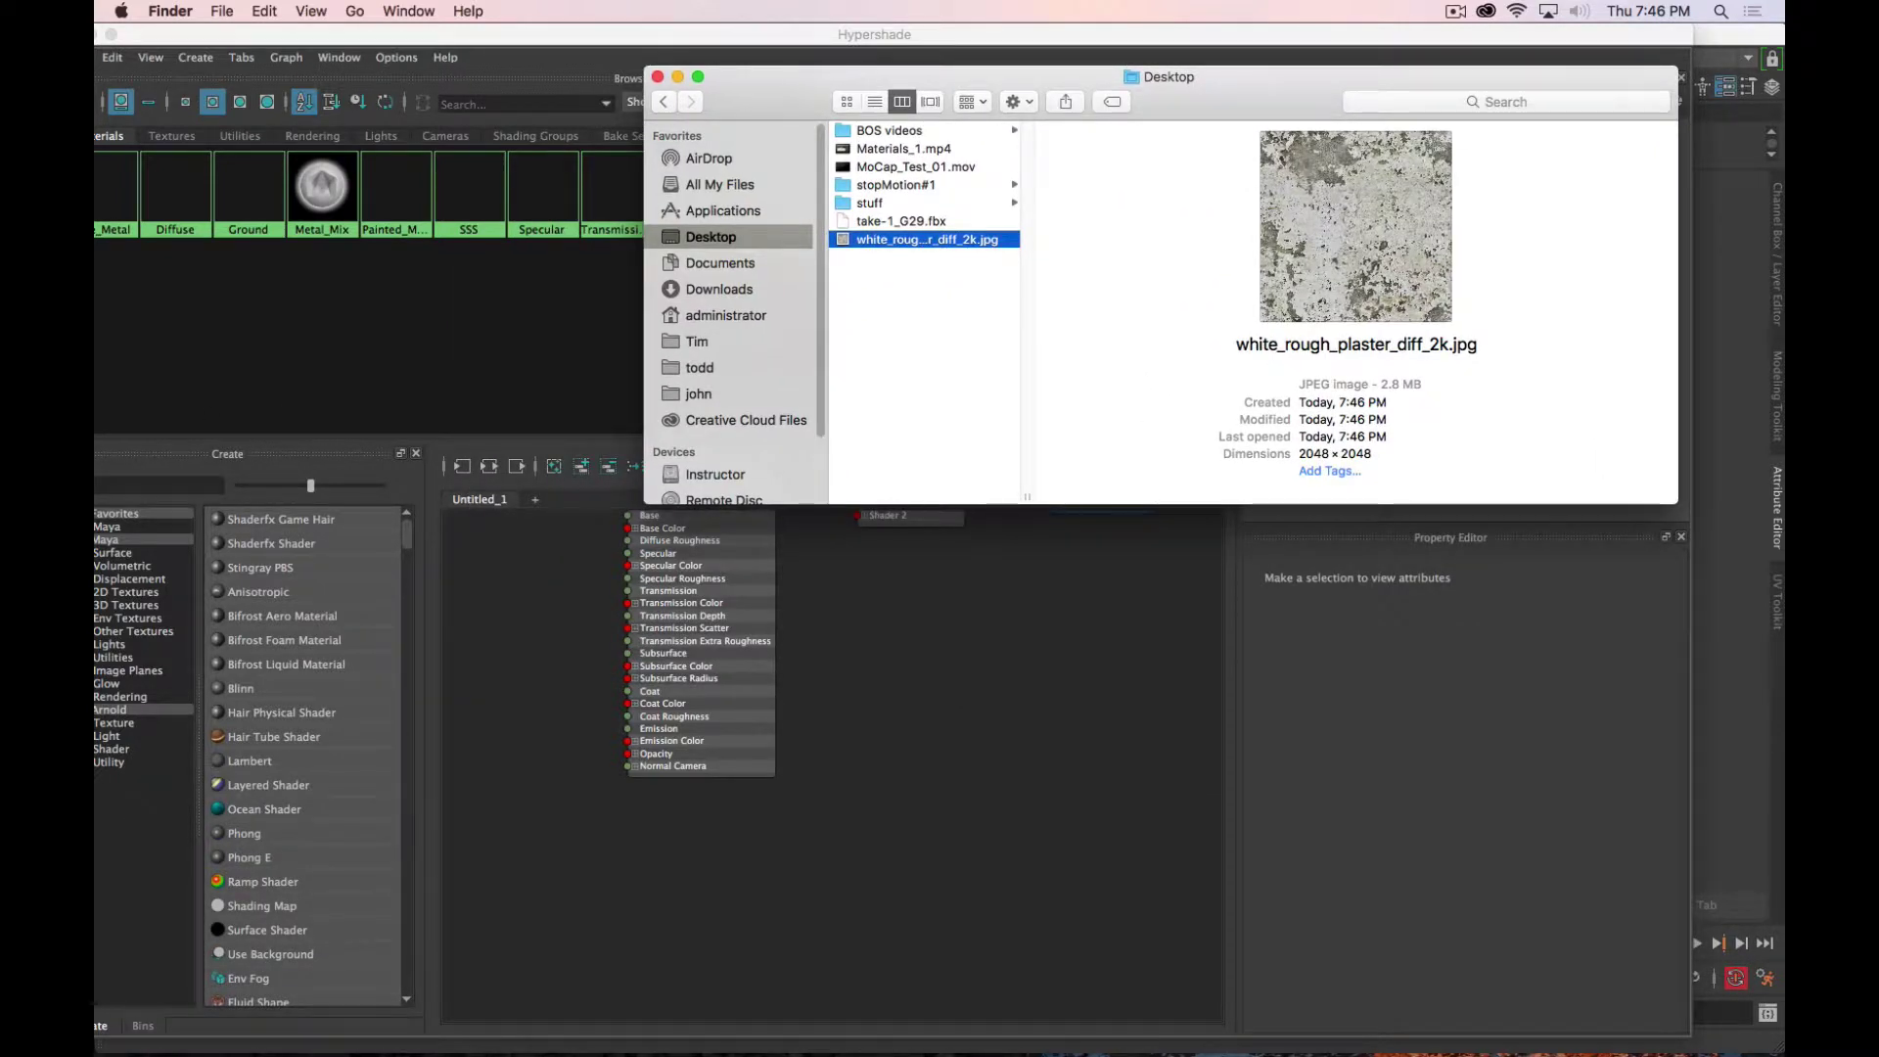
{"action": "key", "text": "super+n"}
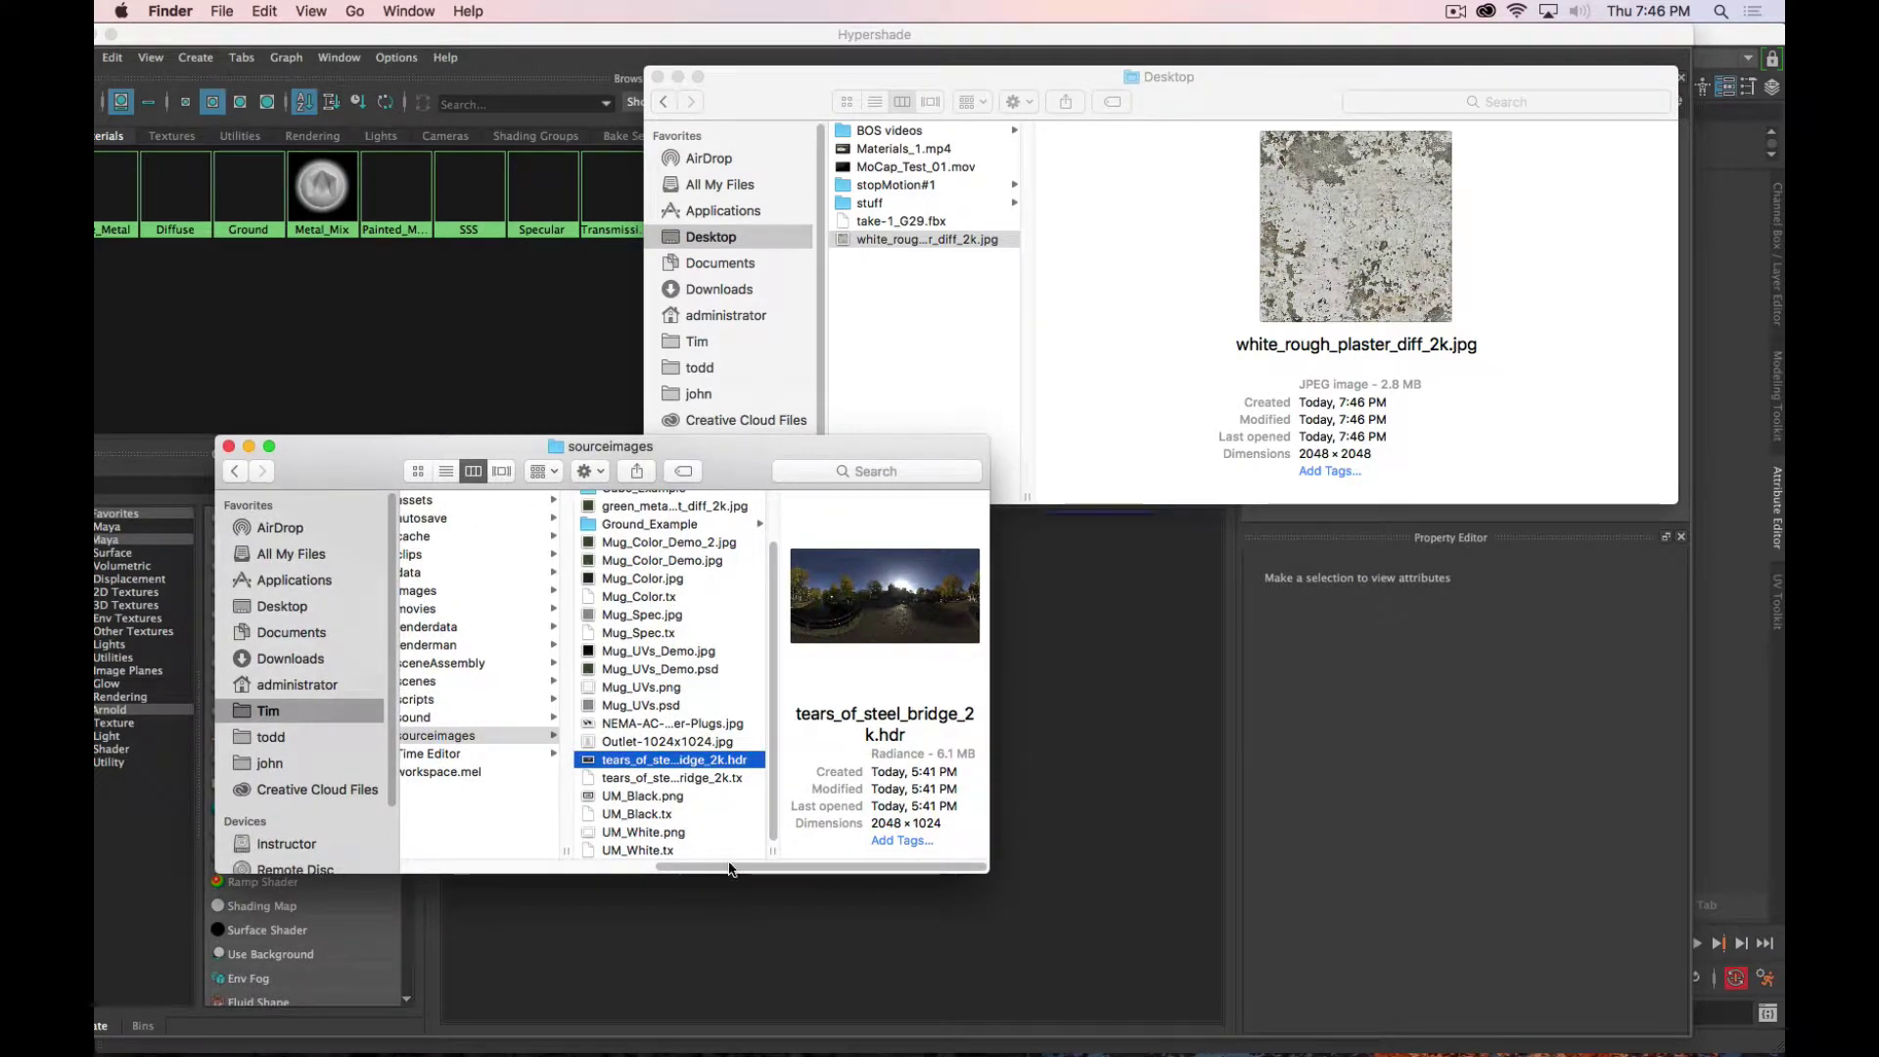
{"action": "scroll", "coordinate": [548, 773], "scroll_direction": "left", "scroll_amount": 3}
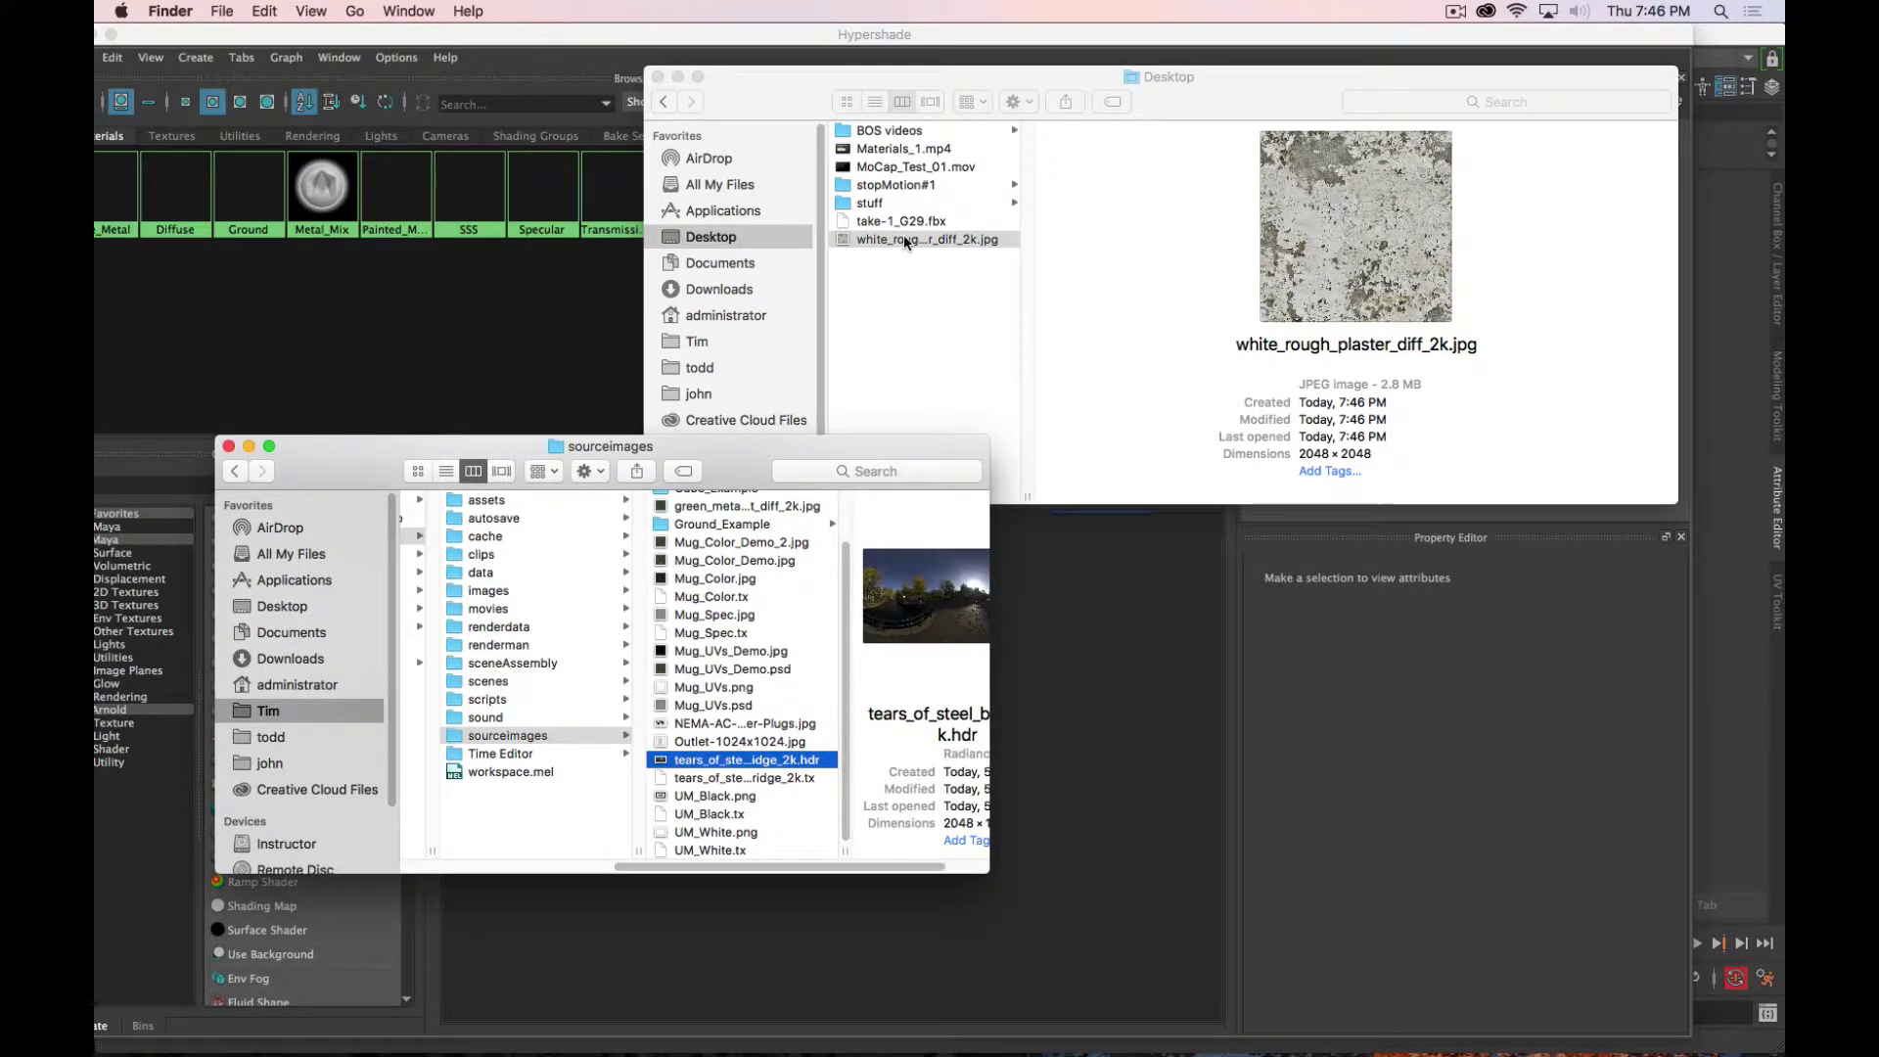
{"action": "left_click_drag", "start_coordinate": [905, 243], "coordinate": [743, 612]}
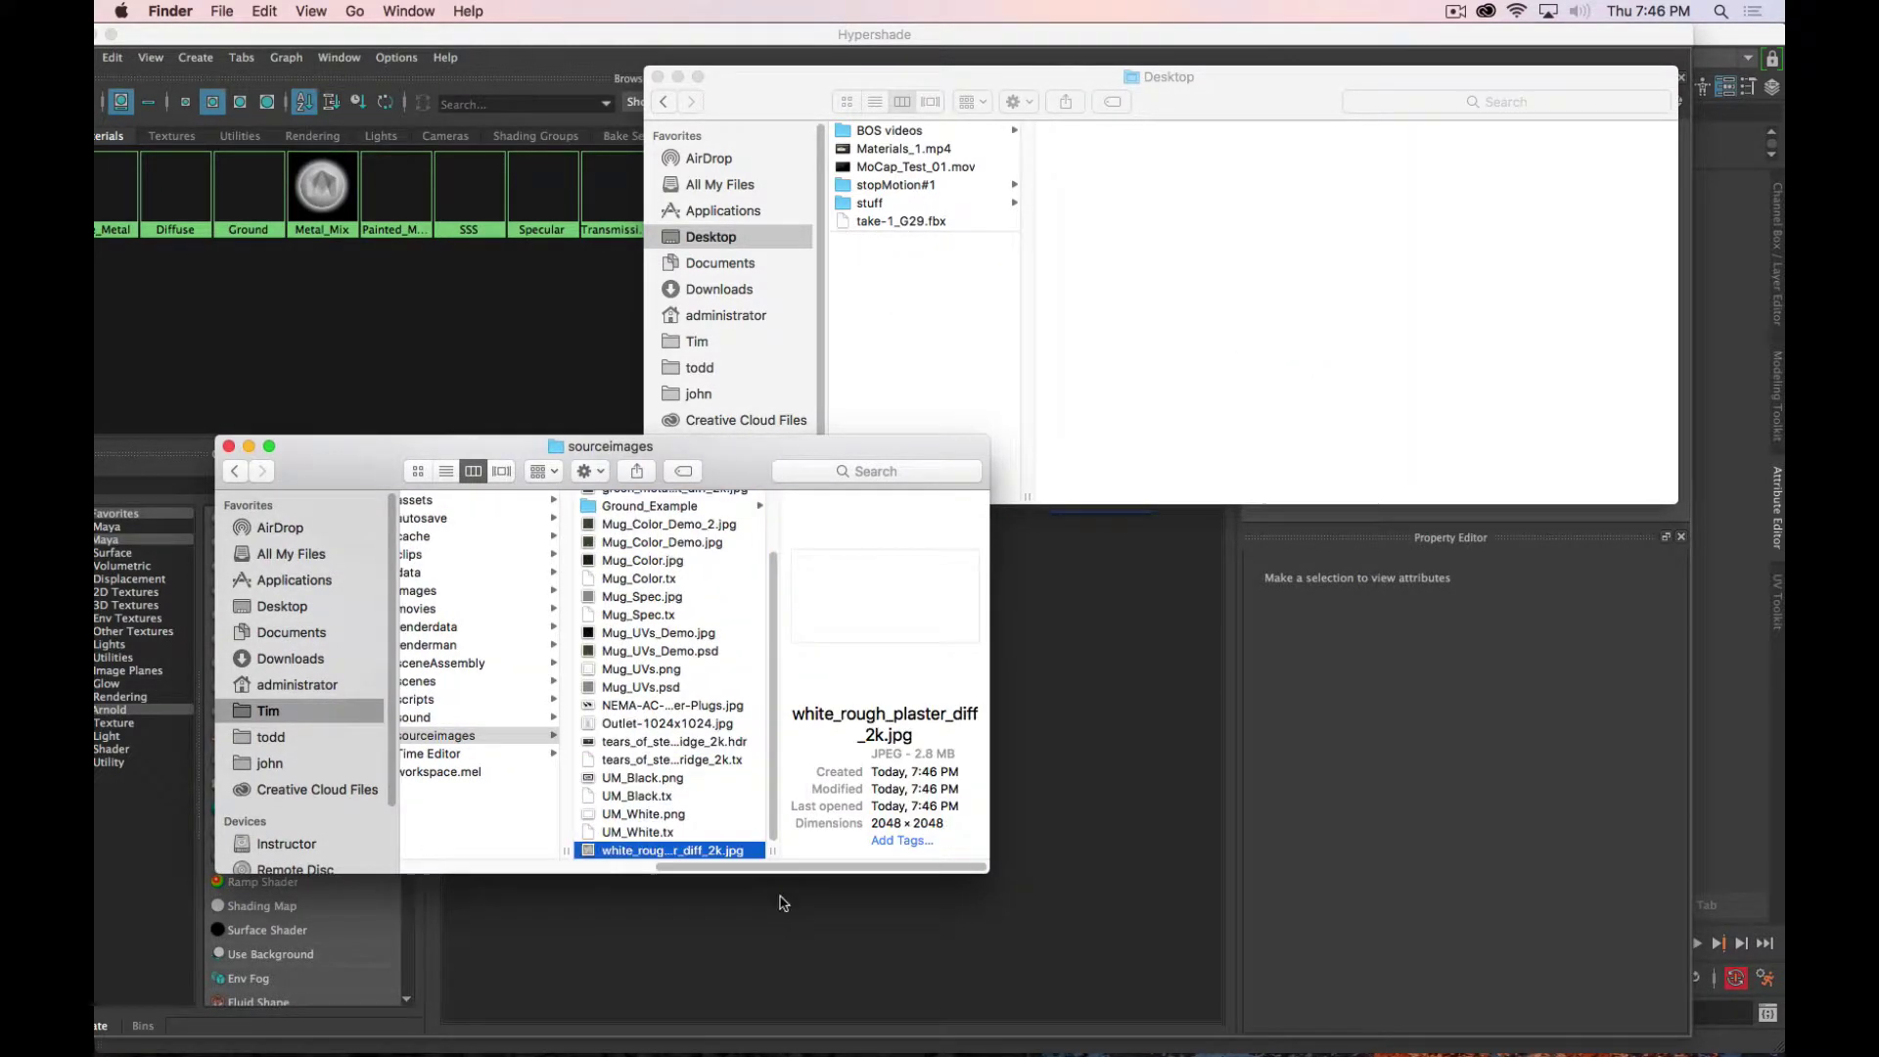
{"action": "left_click", "coordinate": [1020, 60]}
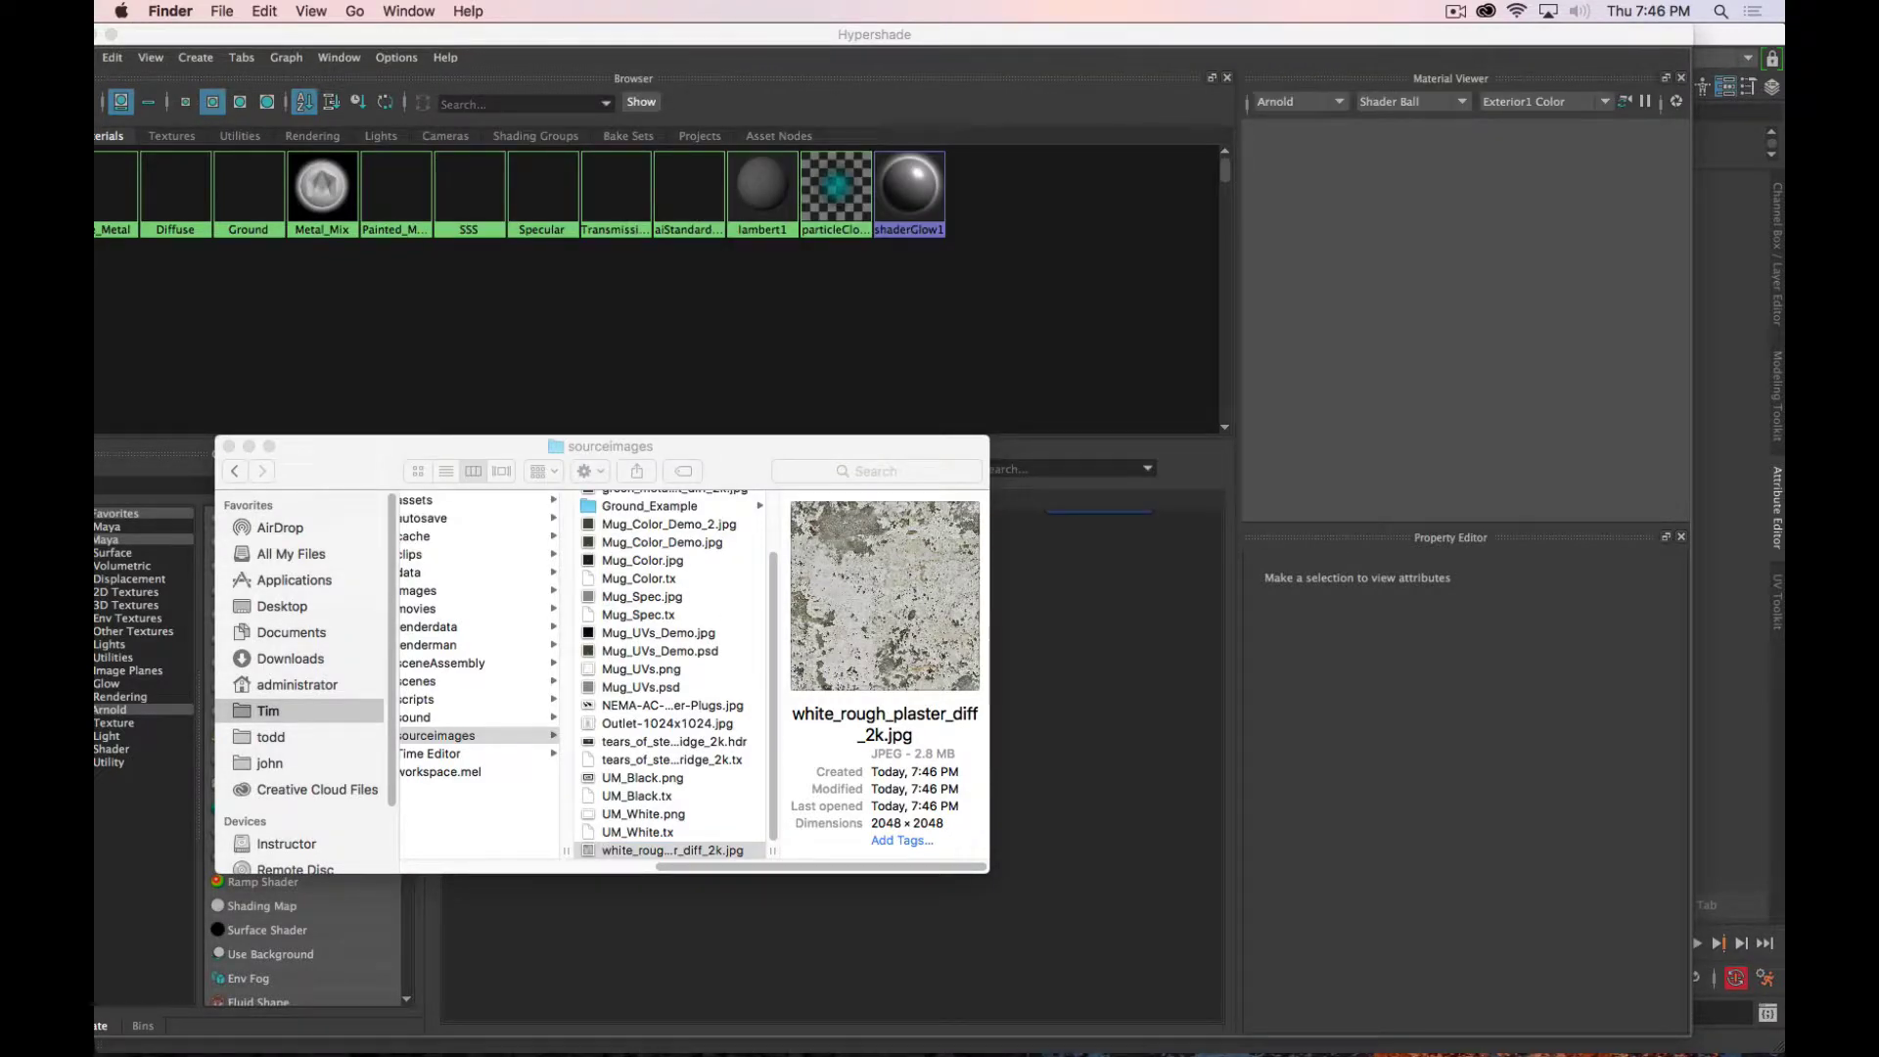
{"action": "left_click_drag", "start_coordinate": [326, 464], "coordinate": [305, 303]}
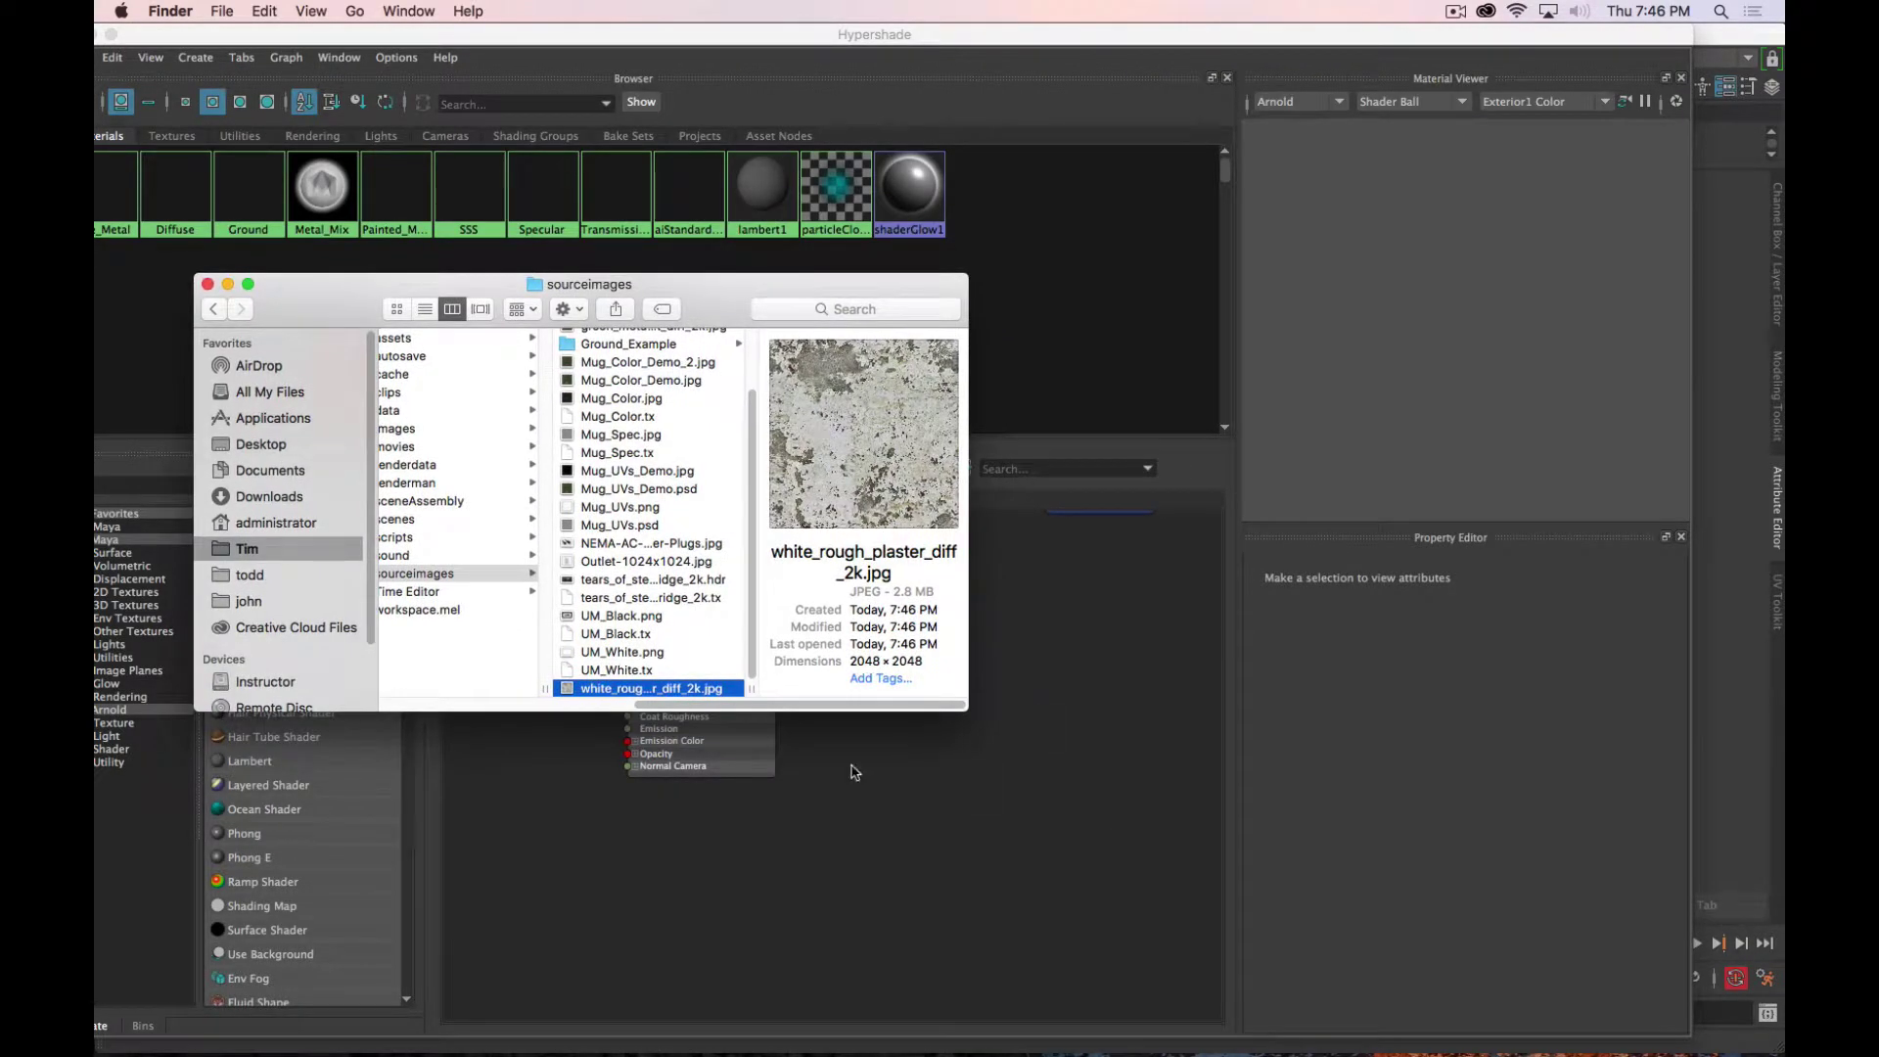
Step: Reselect the plaster image in sourceimages, dismissing an accidental rename and its action menu
{"action": "left_click", "coordinate": [600, 689]}
{"action": "right_click", "coordinate": [600, 695]}
{"action": "key", "text": "Escape"}
{"action": "left_click", "coordinate": [673, 653]}
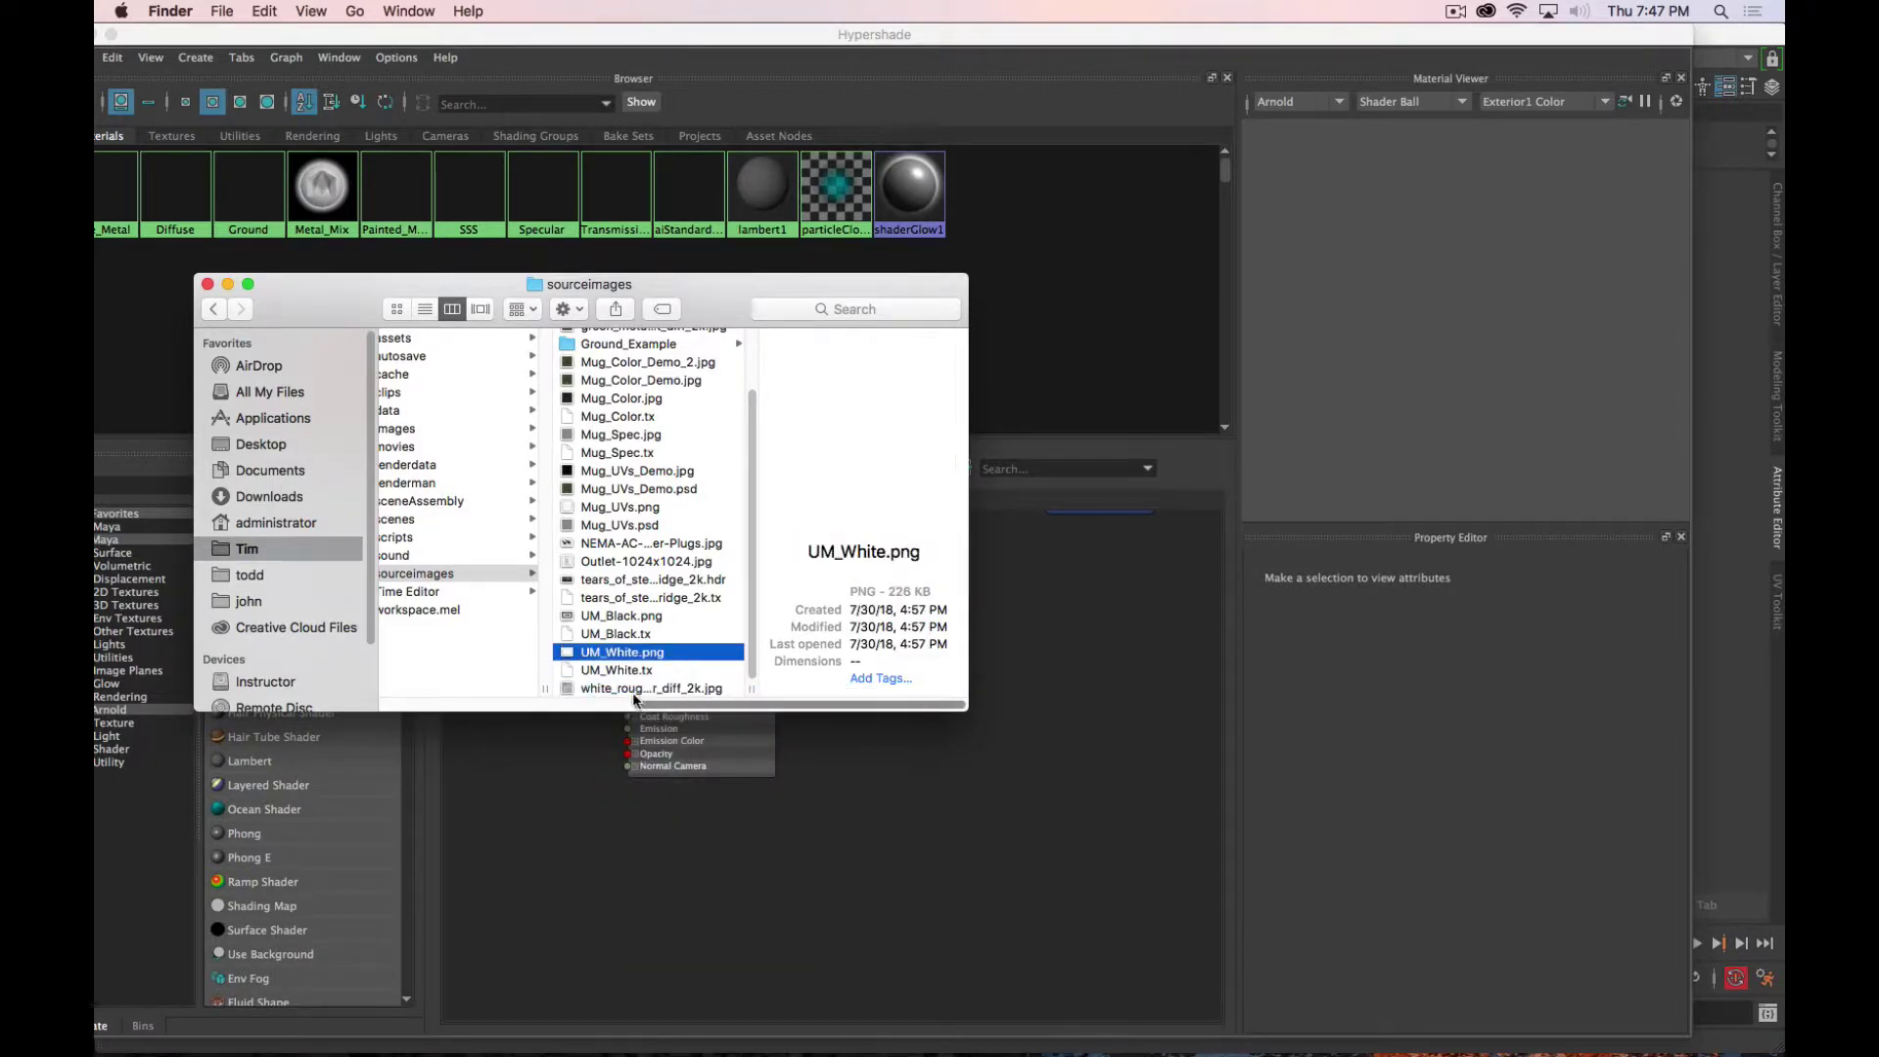
{"action": "left_click", "coordinate": [627, 689]}
{"action": "right_click", "coordinate": [621, 691]}
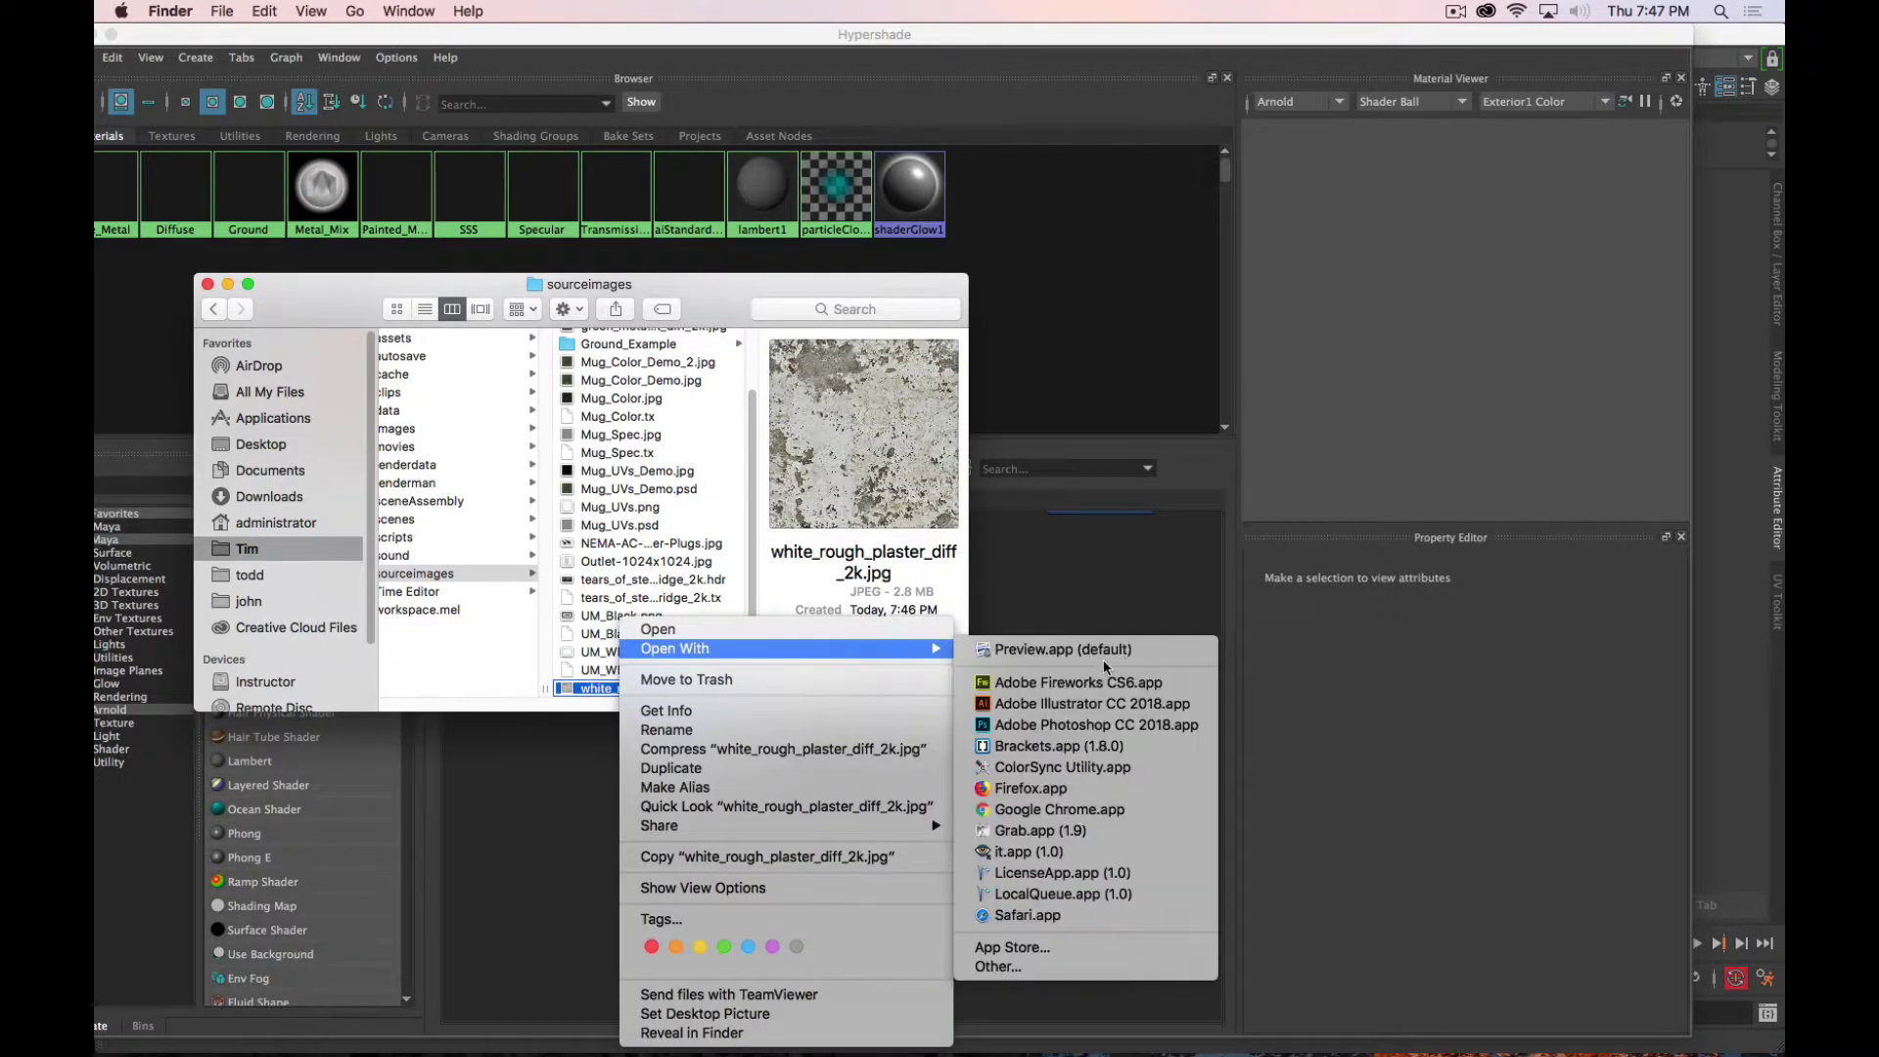
{"action": "key", "text": "Escape"}
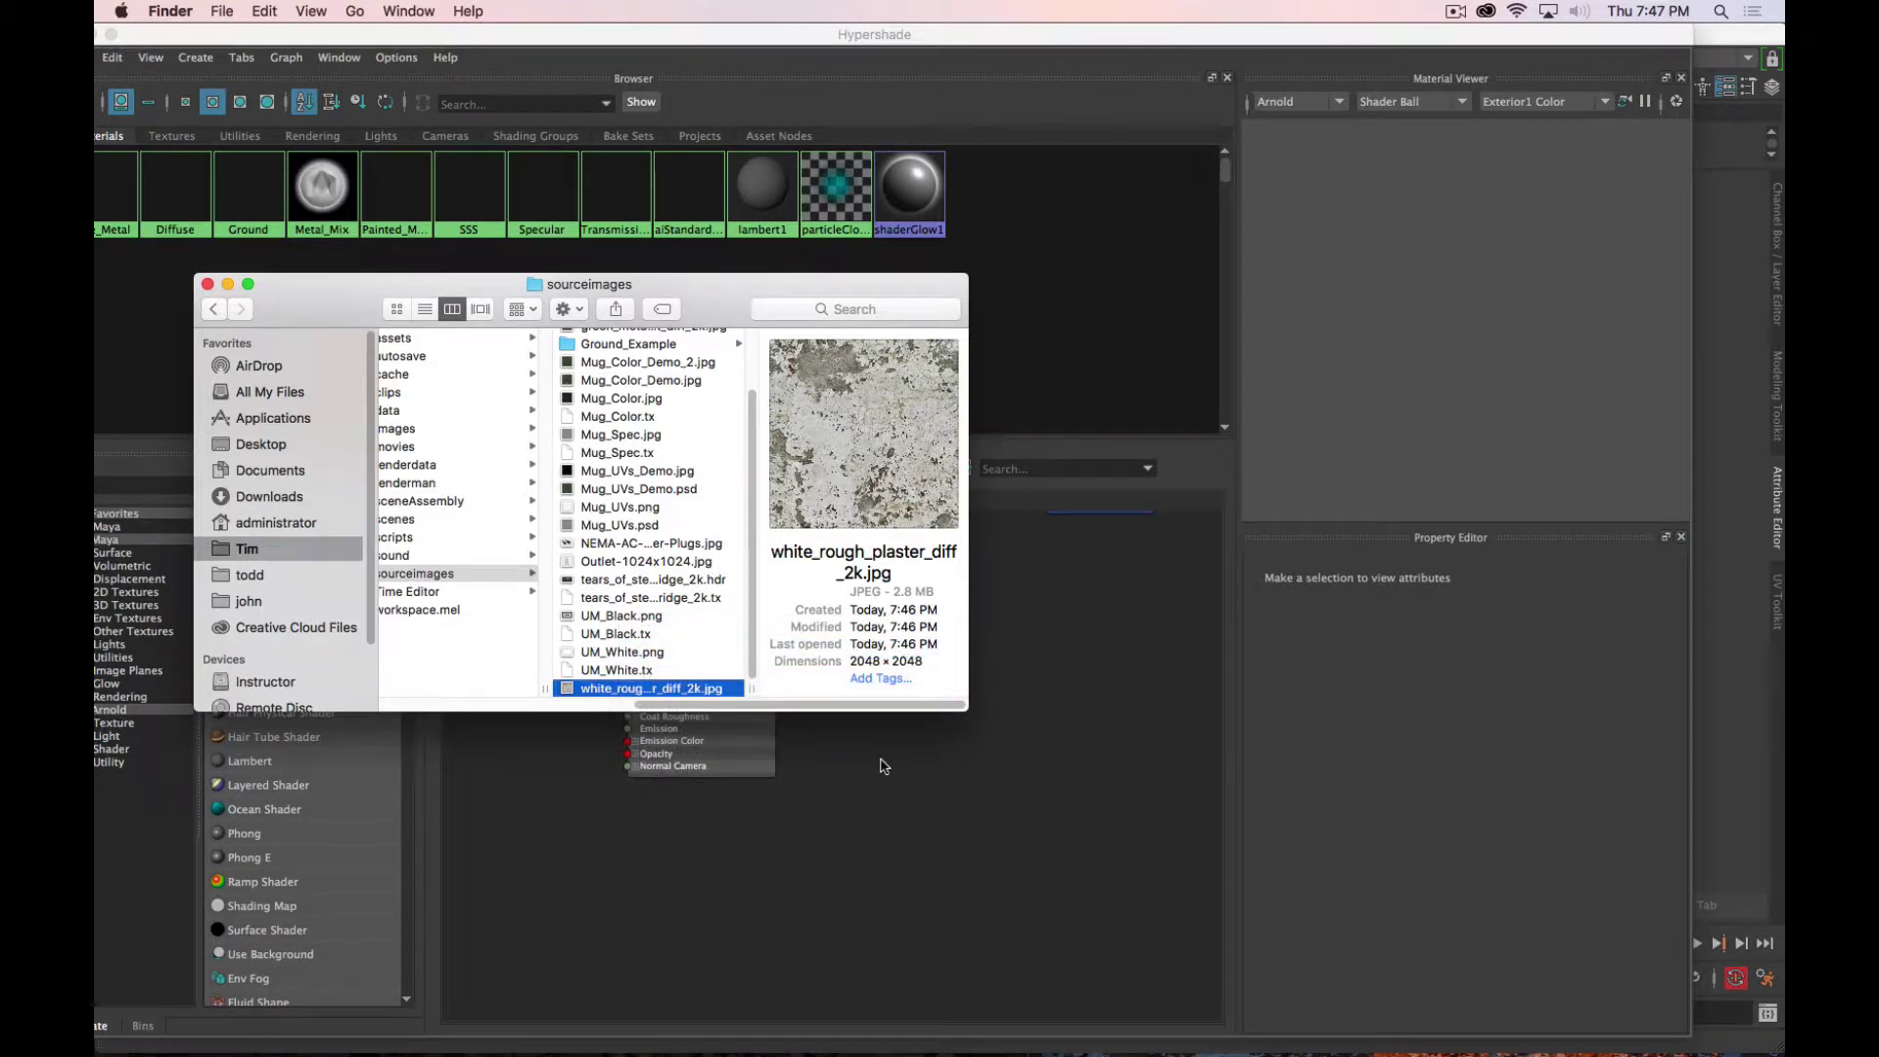
Step: Convert the Background layer to Layer 0 and duplicate it
{"action": "left_click", "coordinate": [883, 766]}
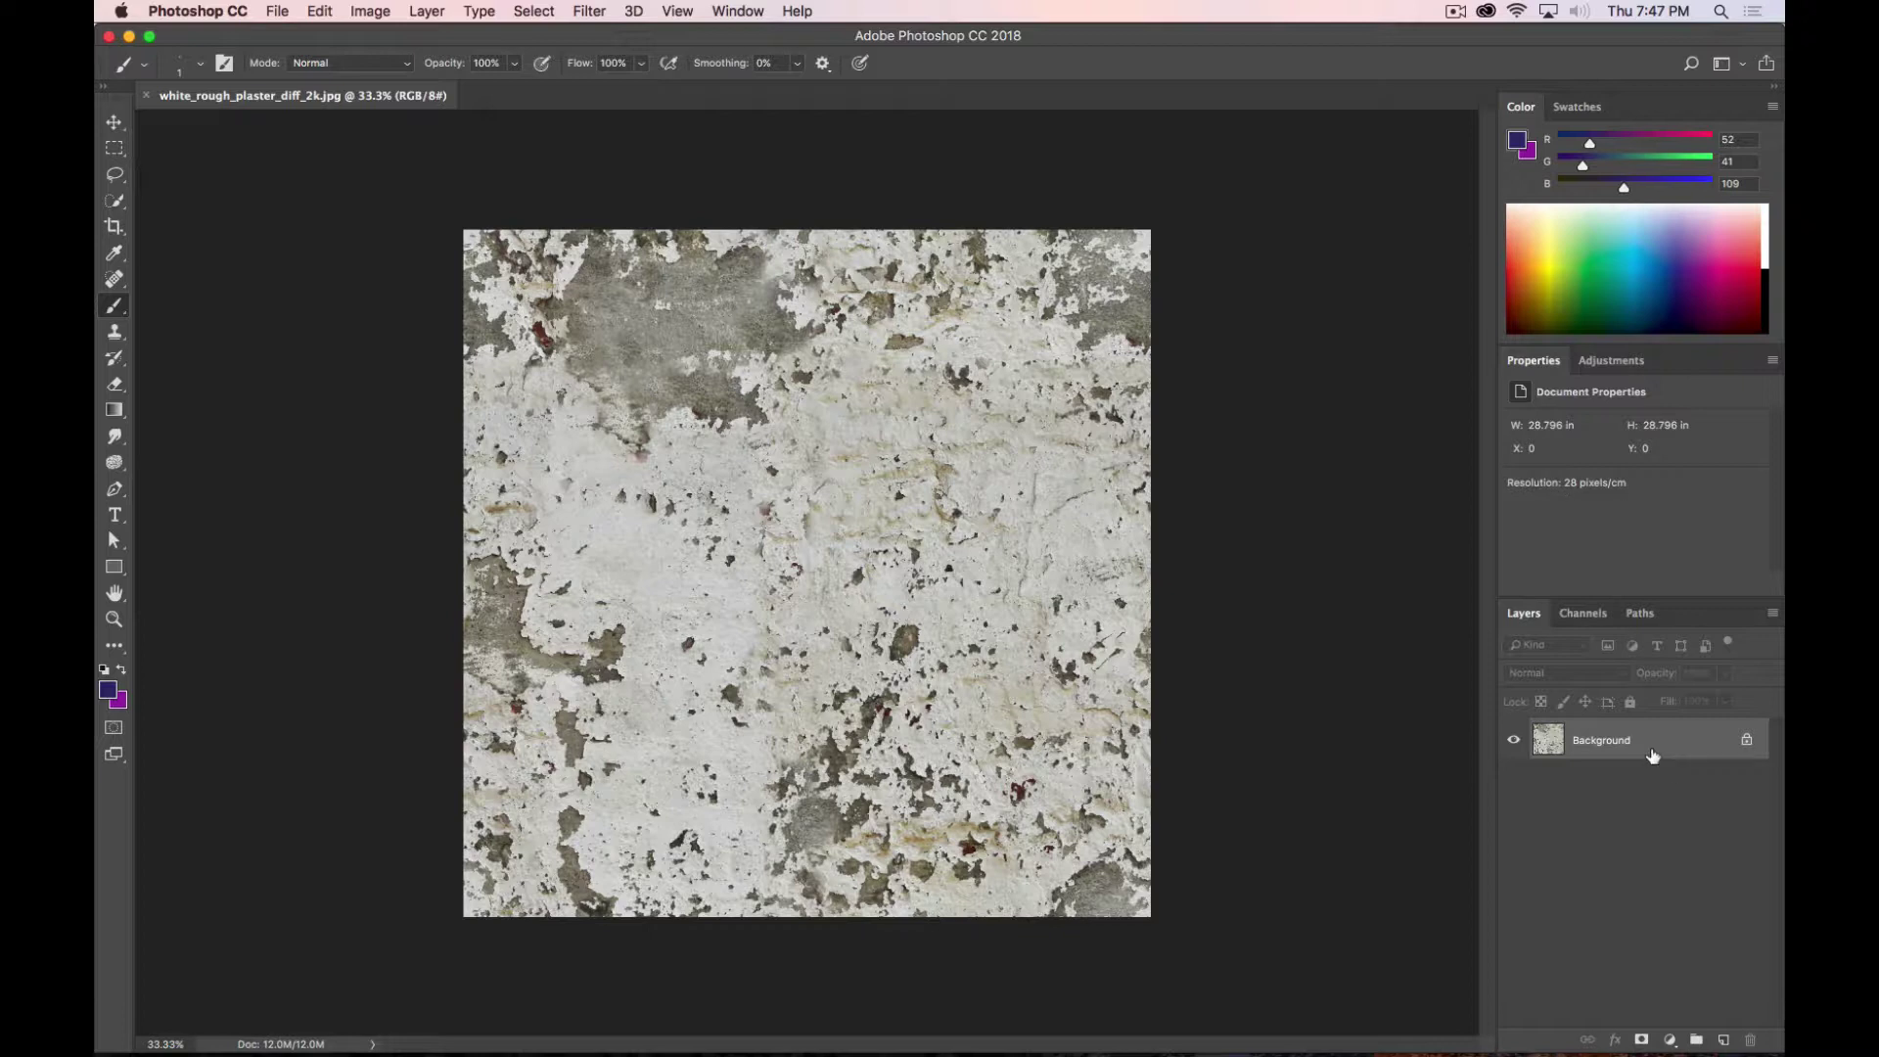
{"action": "double_click", "coordinate": [1653, 756]}
{"action": "left_click", "coordinate": [1123, 475]}
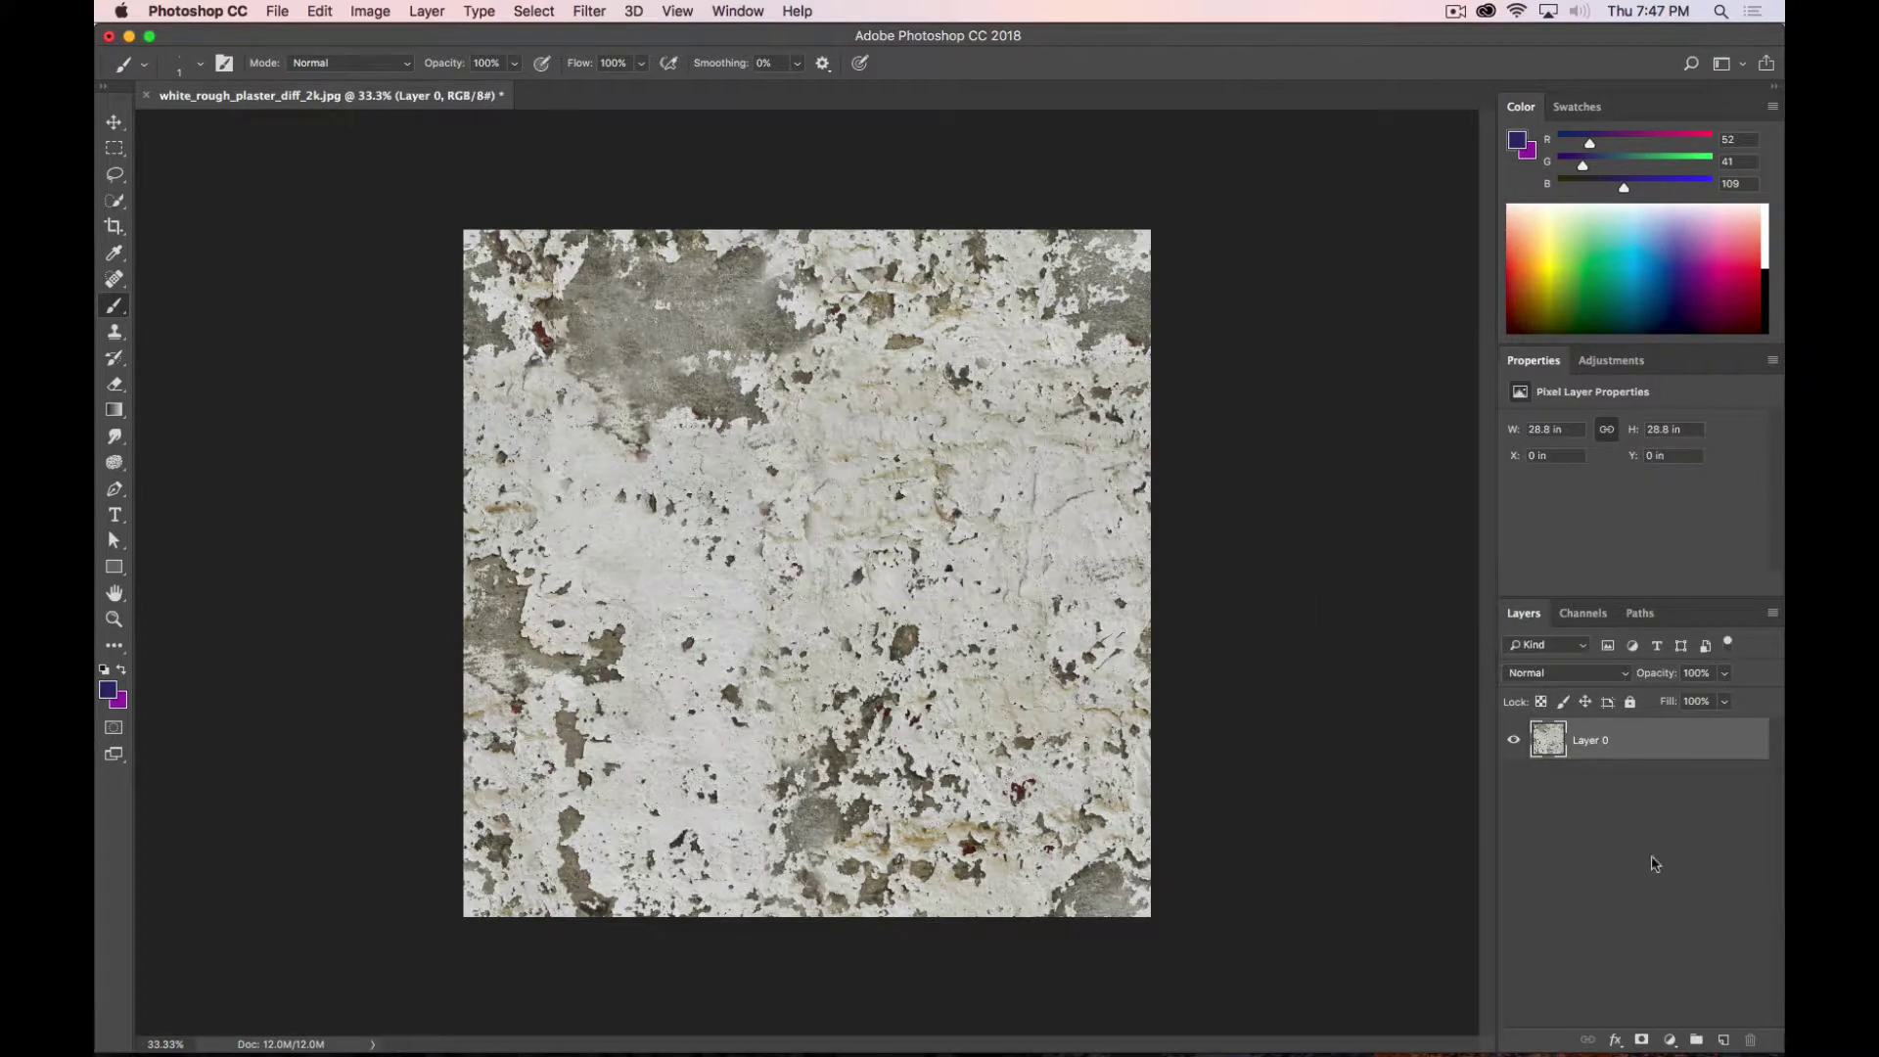
{"action": "left_click_drag", "start_coordinate": [1621, 752], "coordinate": [1723, 1039]}
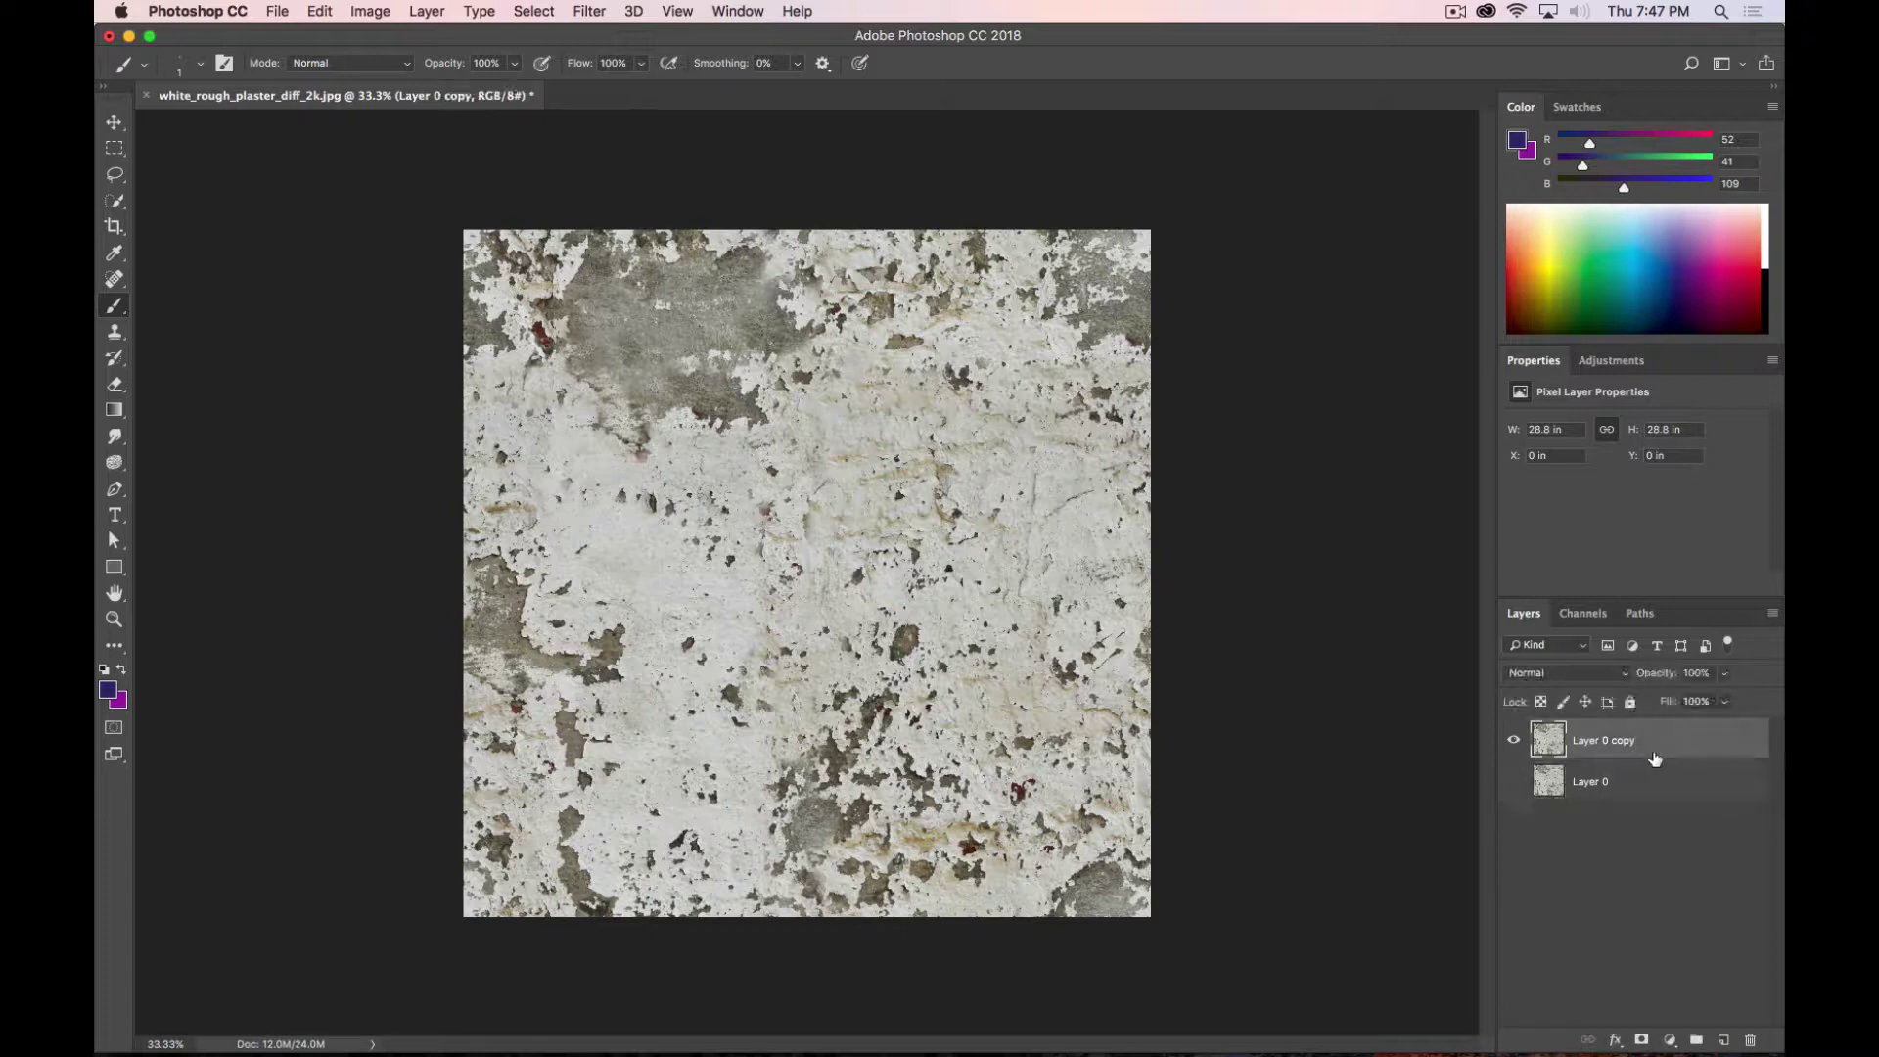
Step: Add a Curves adjustment with an S-curve, upper point at Input 172, Output 176
{"action": "left_click", "coordinate": [1612, 360]}
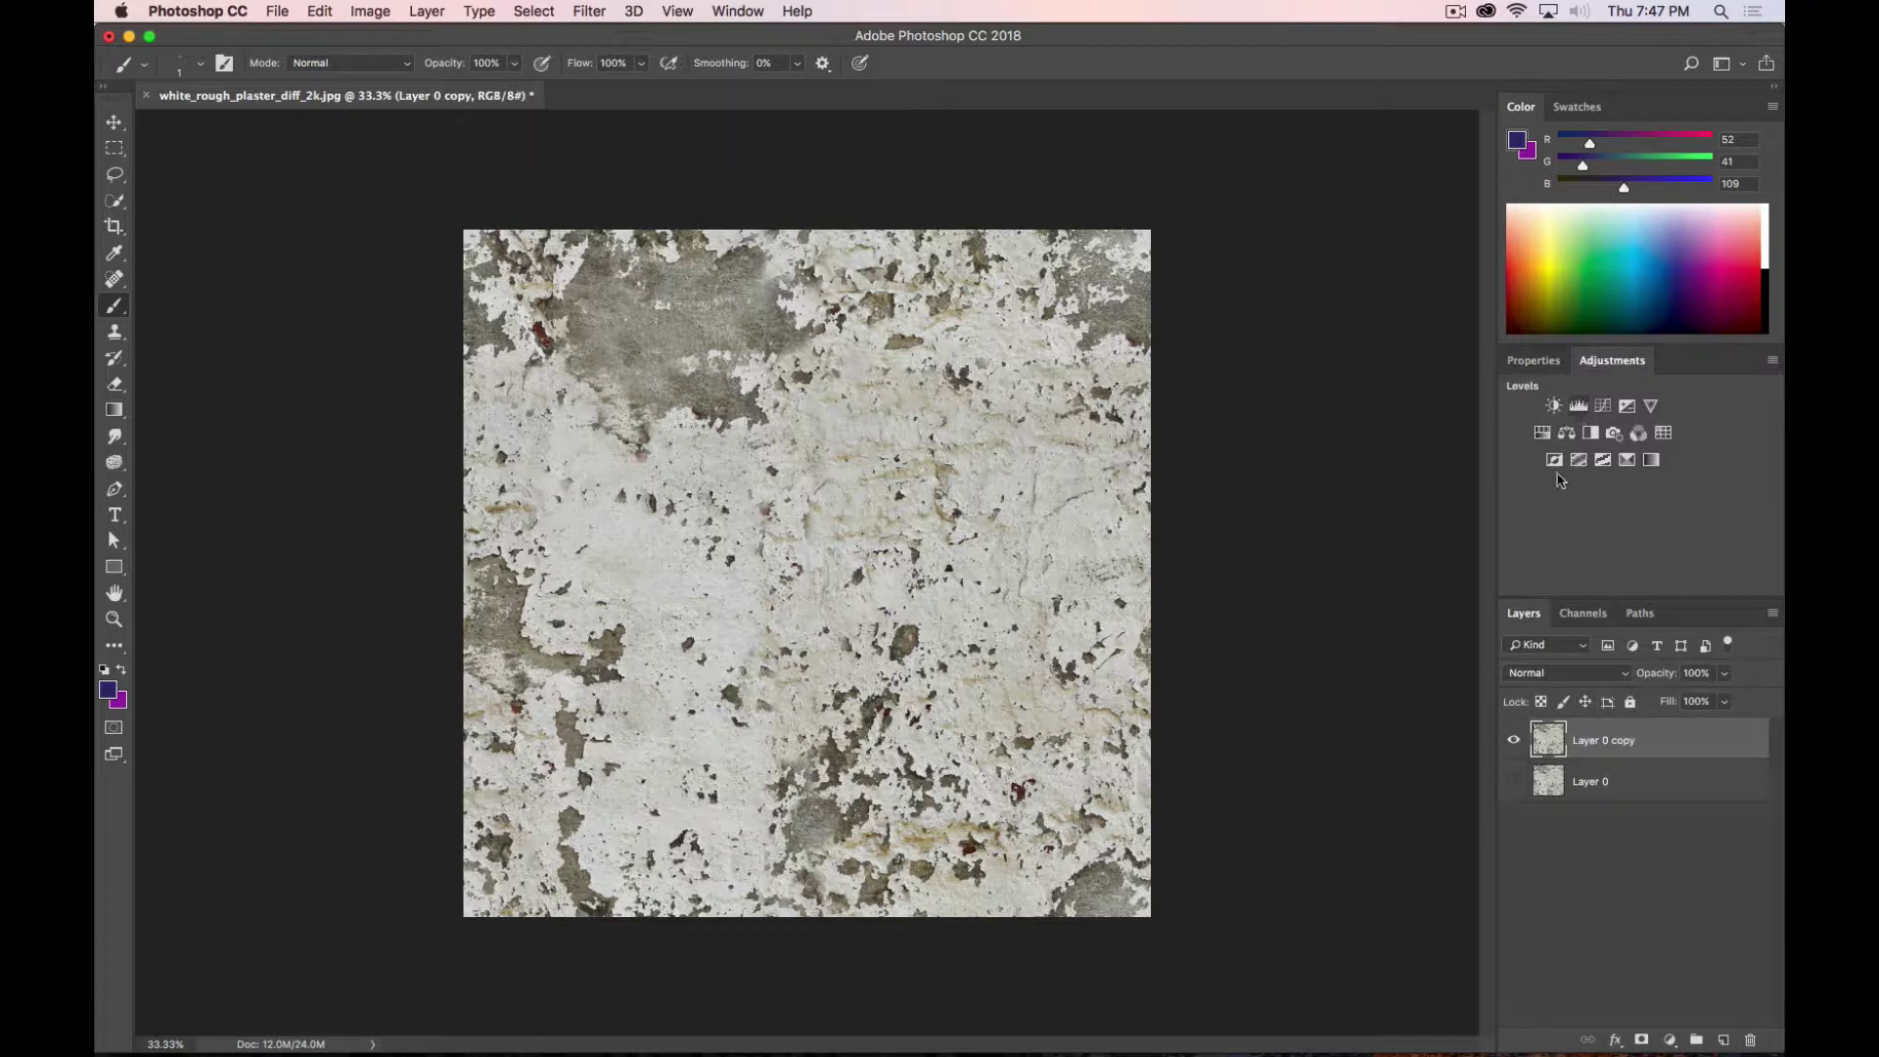
{"action": "left_click", "coordinate": [1603, 405]}
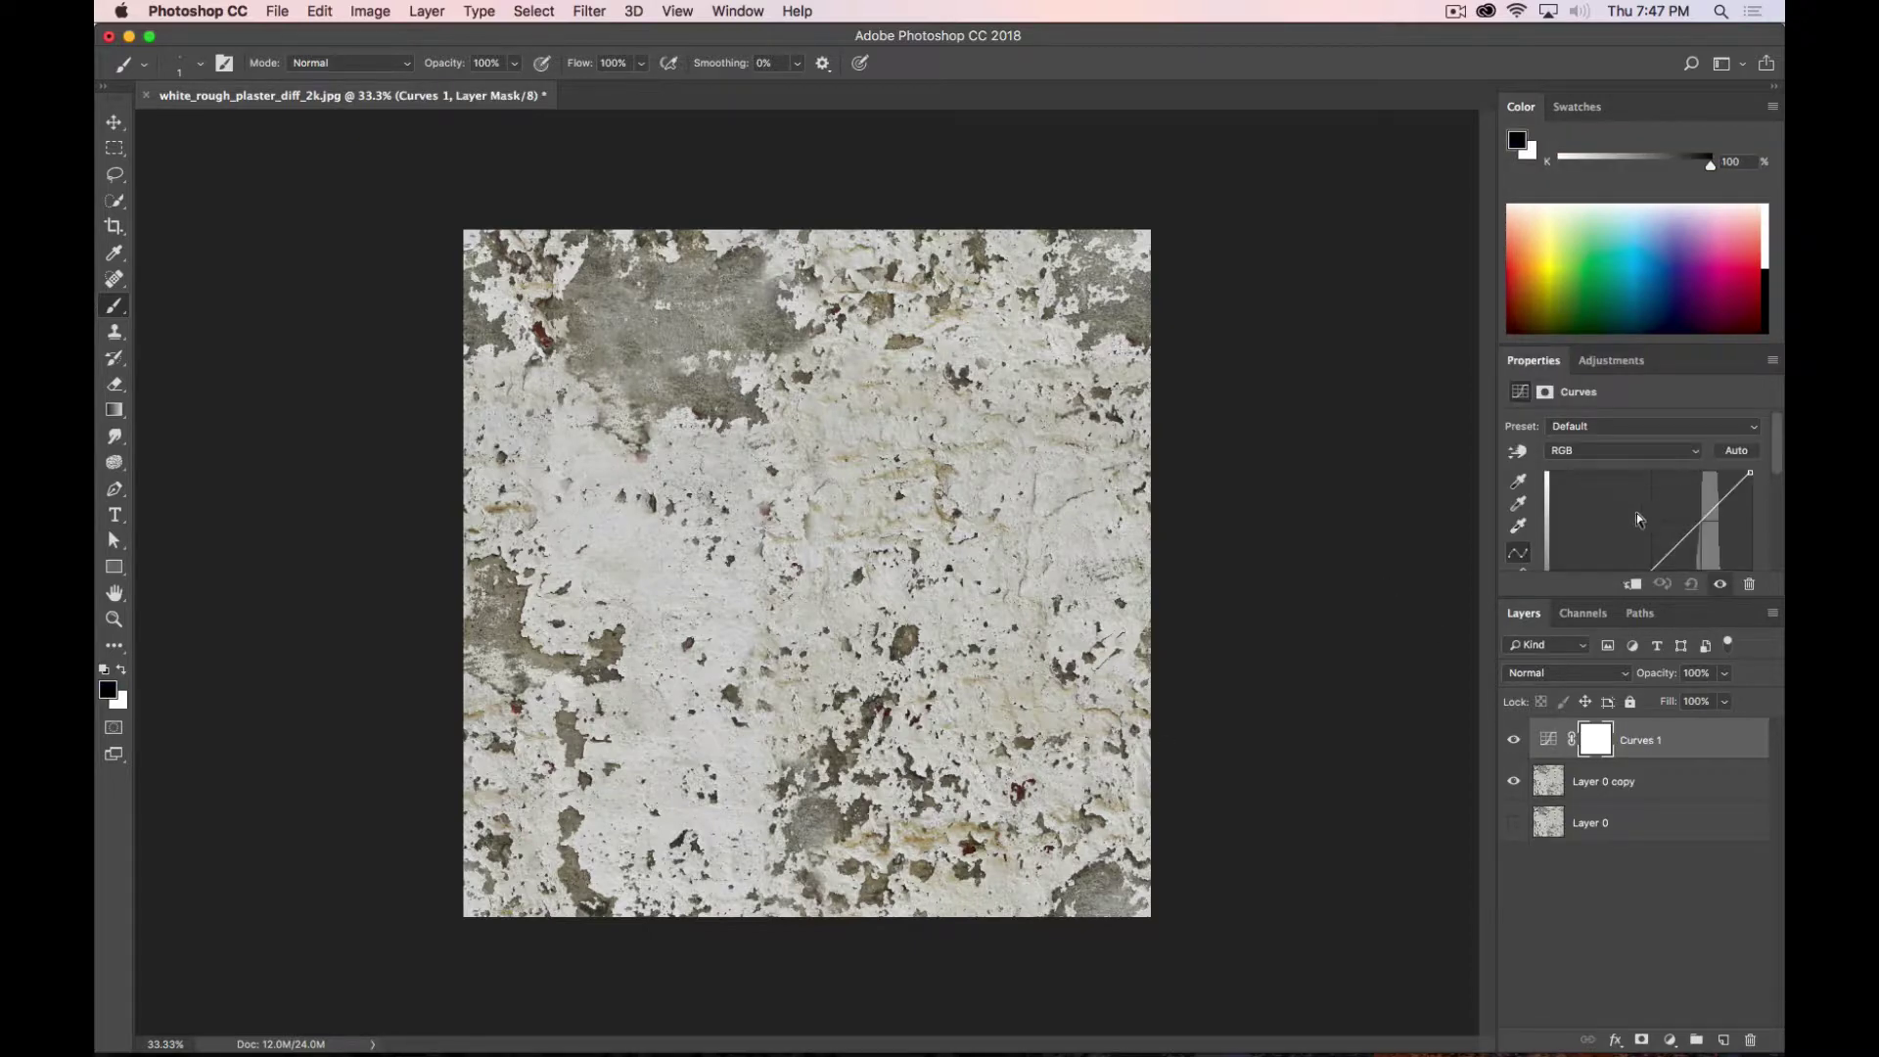
{"action": "left_click_drag", "start_coordinate": [1582, 595], "coordinate": [1582, 738]}
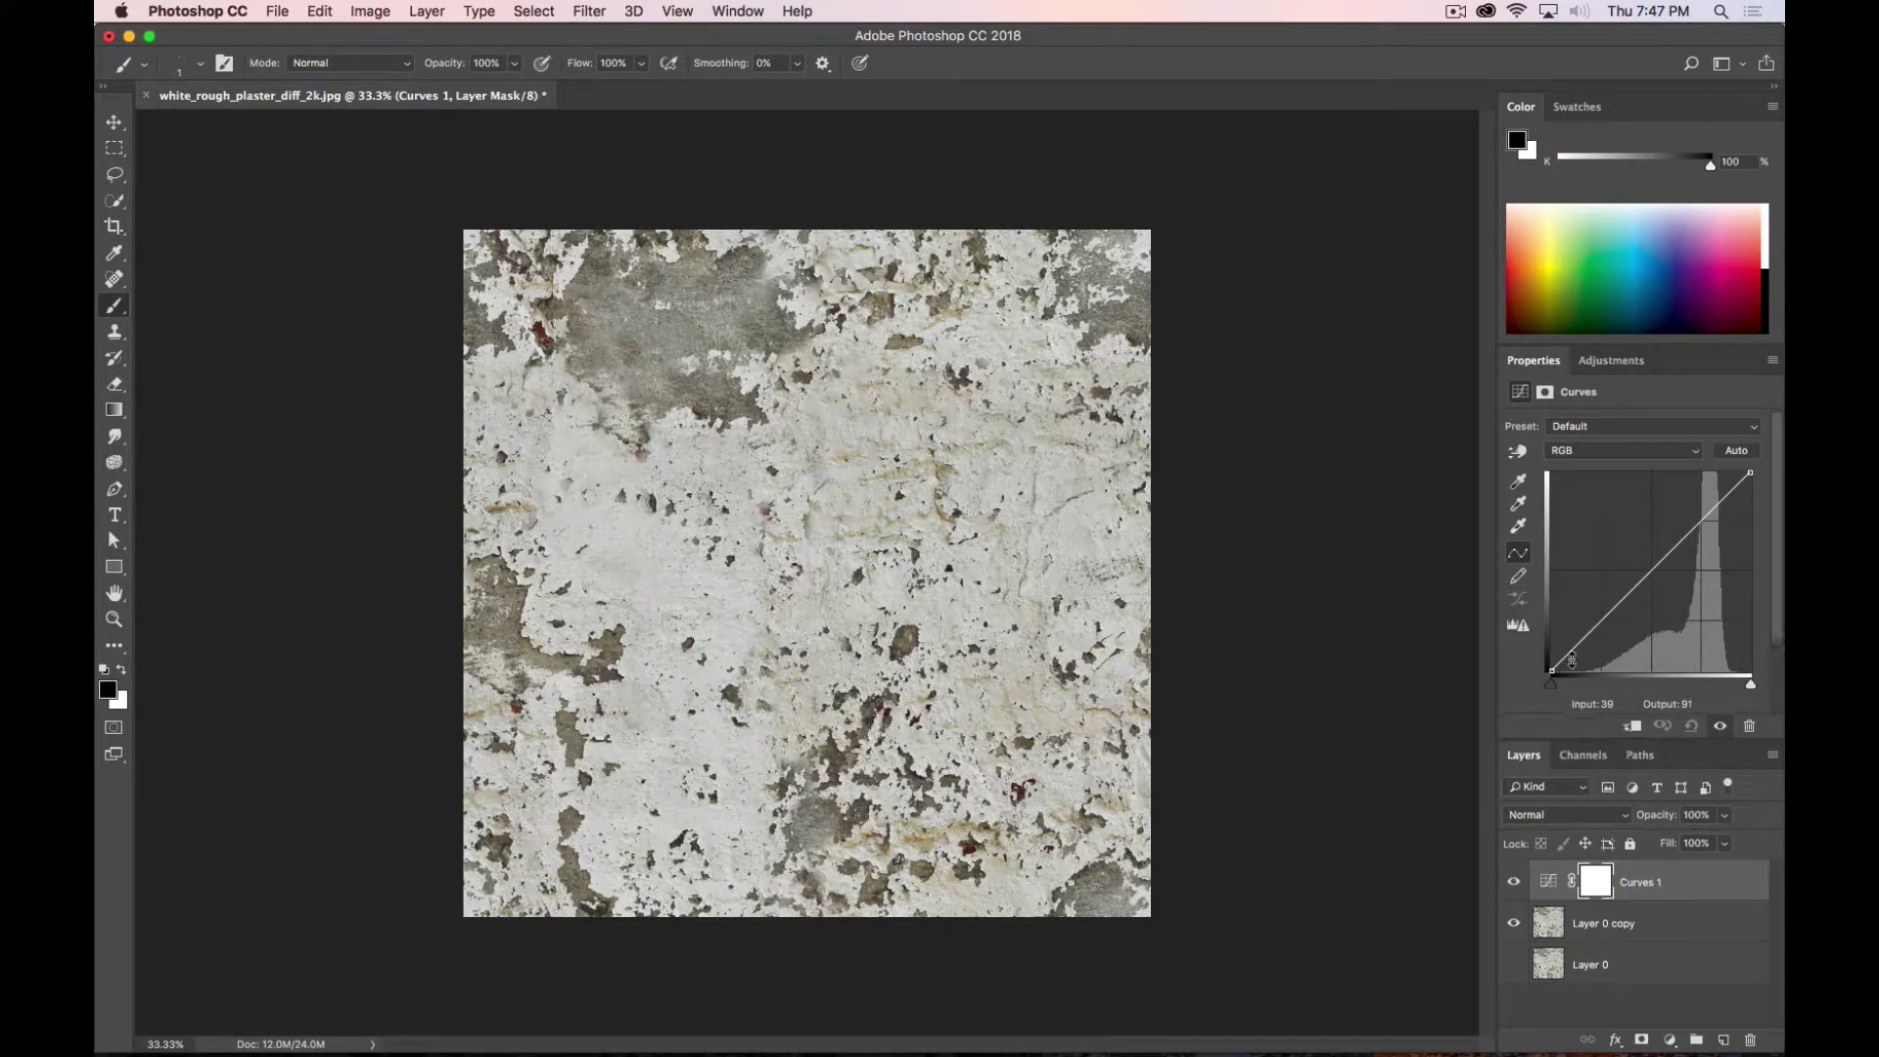
{"action": "left_click_drag", "start_coordinate": [1601, 620], "coordinate": [1603, 648]}
{"action": "left_click_drag", "start_coordinate": [1681, 554], "coordinate": [1677, 533]}
{"action": "left_click", "coordinate": [1552, 671]}
{"action": "left_click_drag", "start_coordinate": [1552, 670], "coordinate": [1640, 628]}
{"action": "left_click_drag", "start_coordinate": [1677, 535], "coordinate": [1685, 534]}
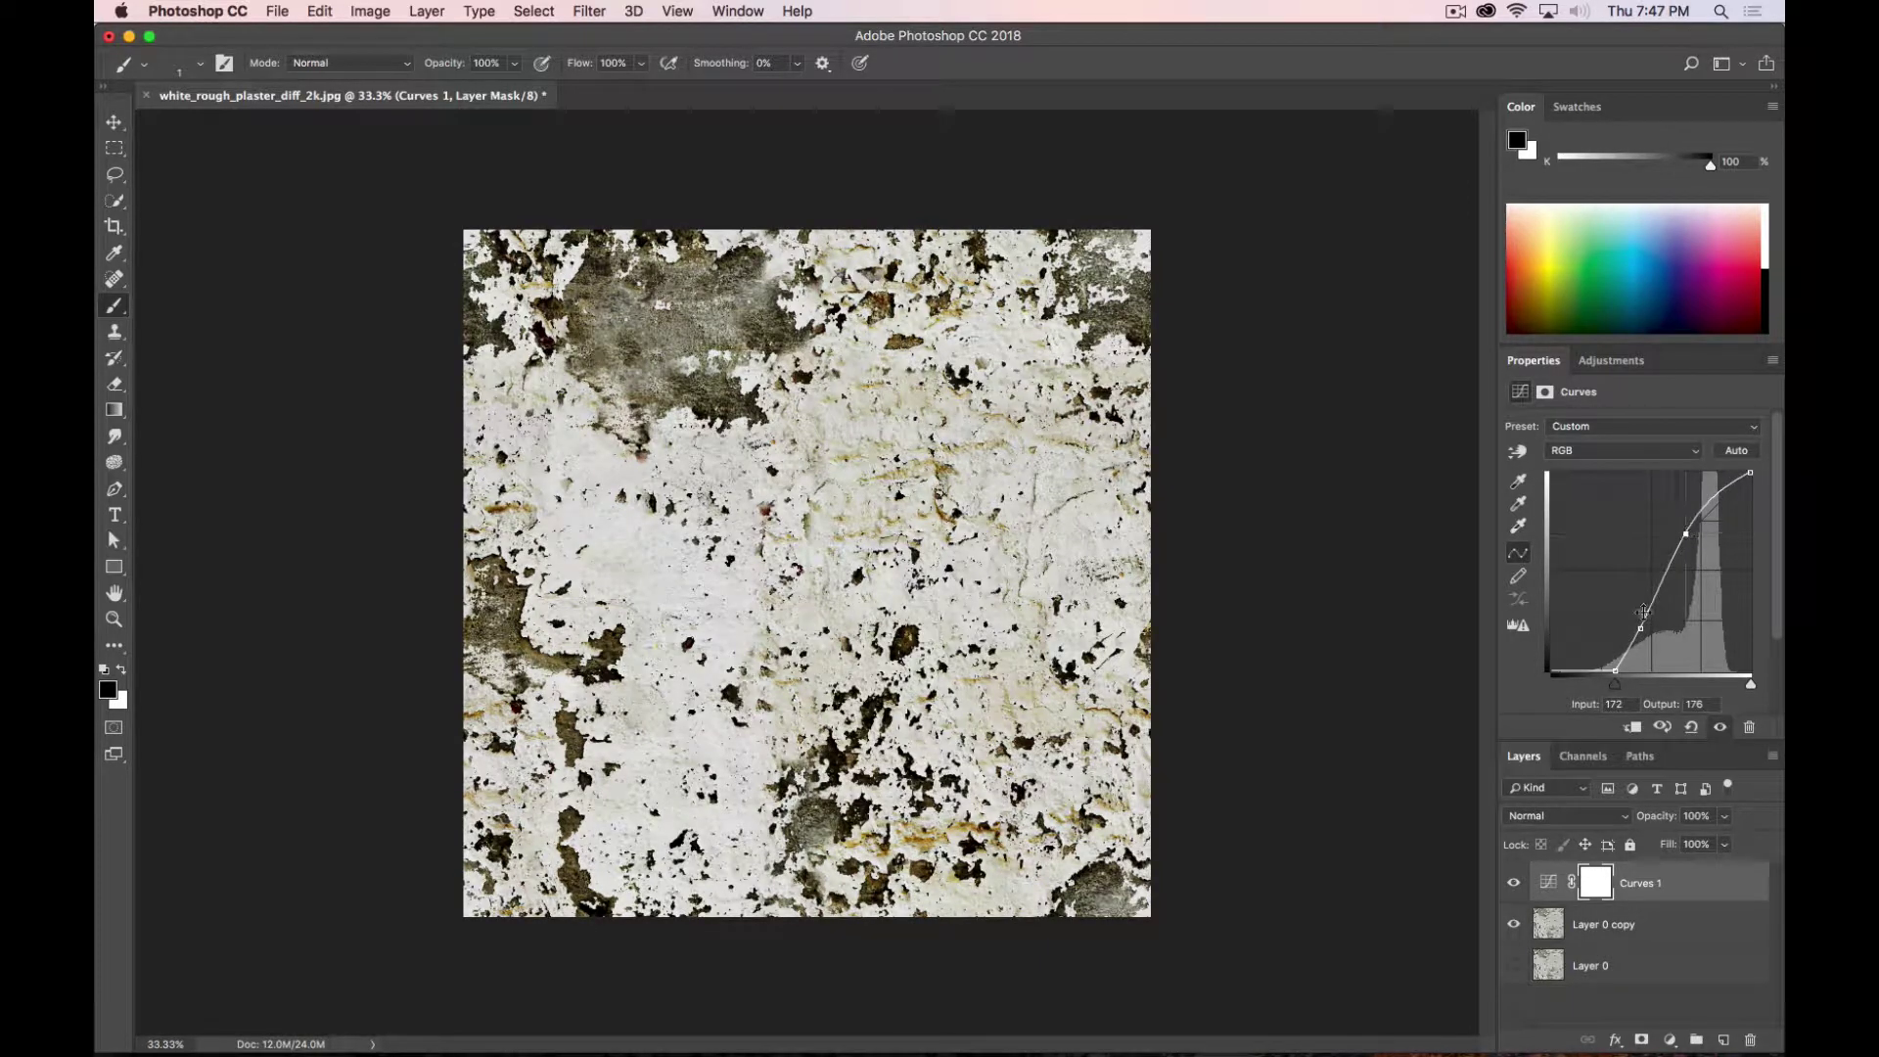
Step: Add a Channel Mixer adjustment using the Black & White with Orange Filter preset
{"action": "left_click", "coordinate": [1611, 361]}
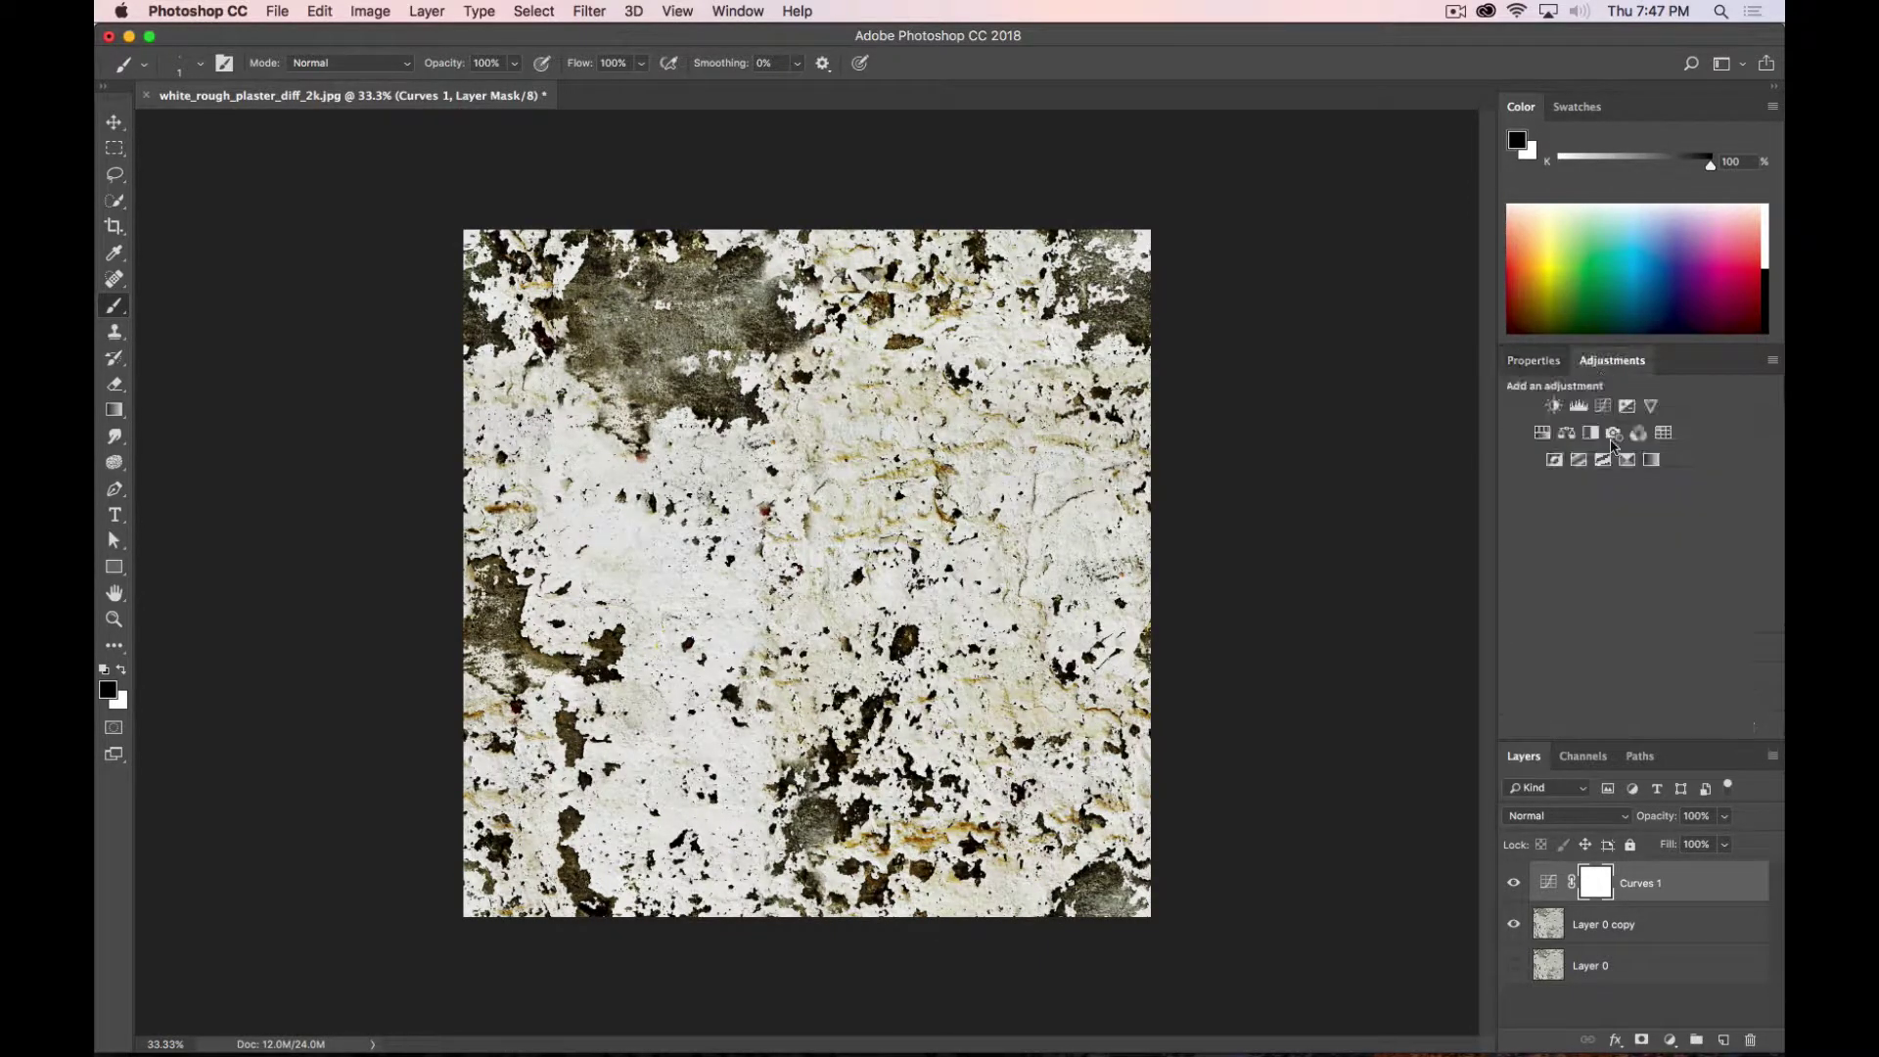
{"action": "left_click", "coordinate": [1638, 434]}
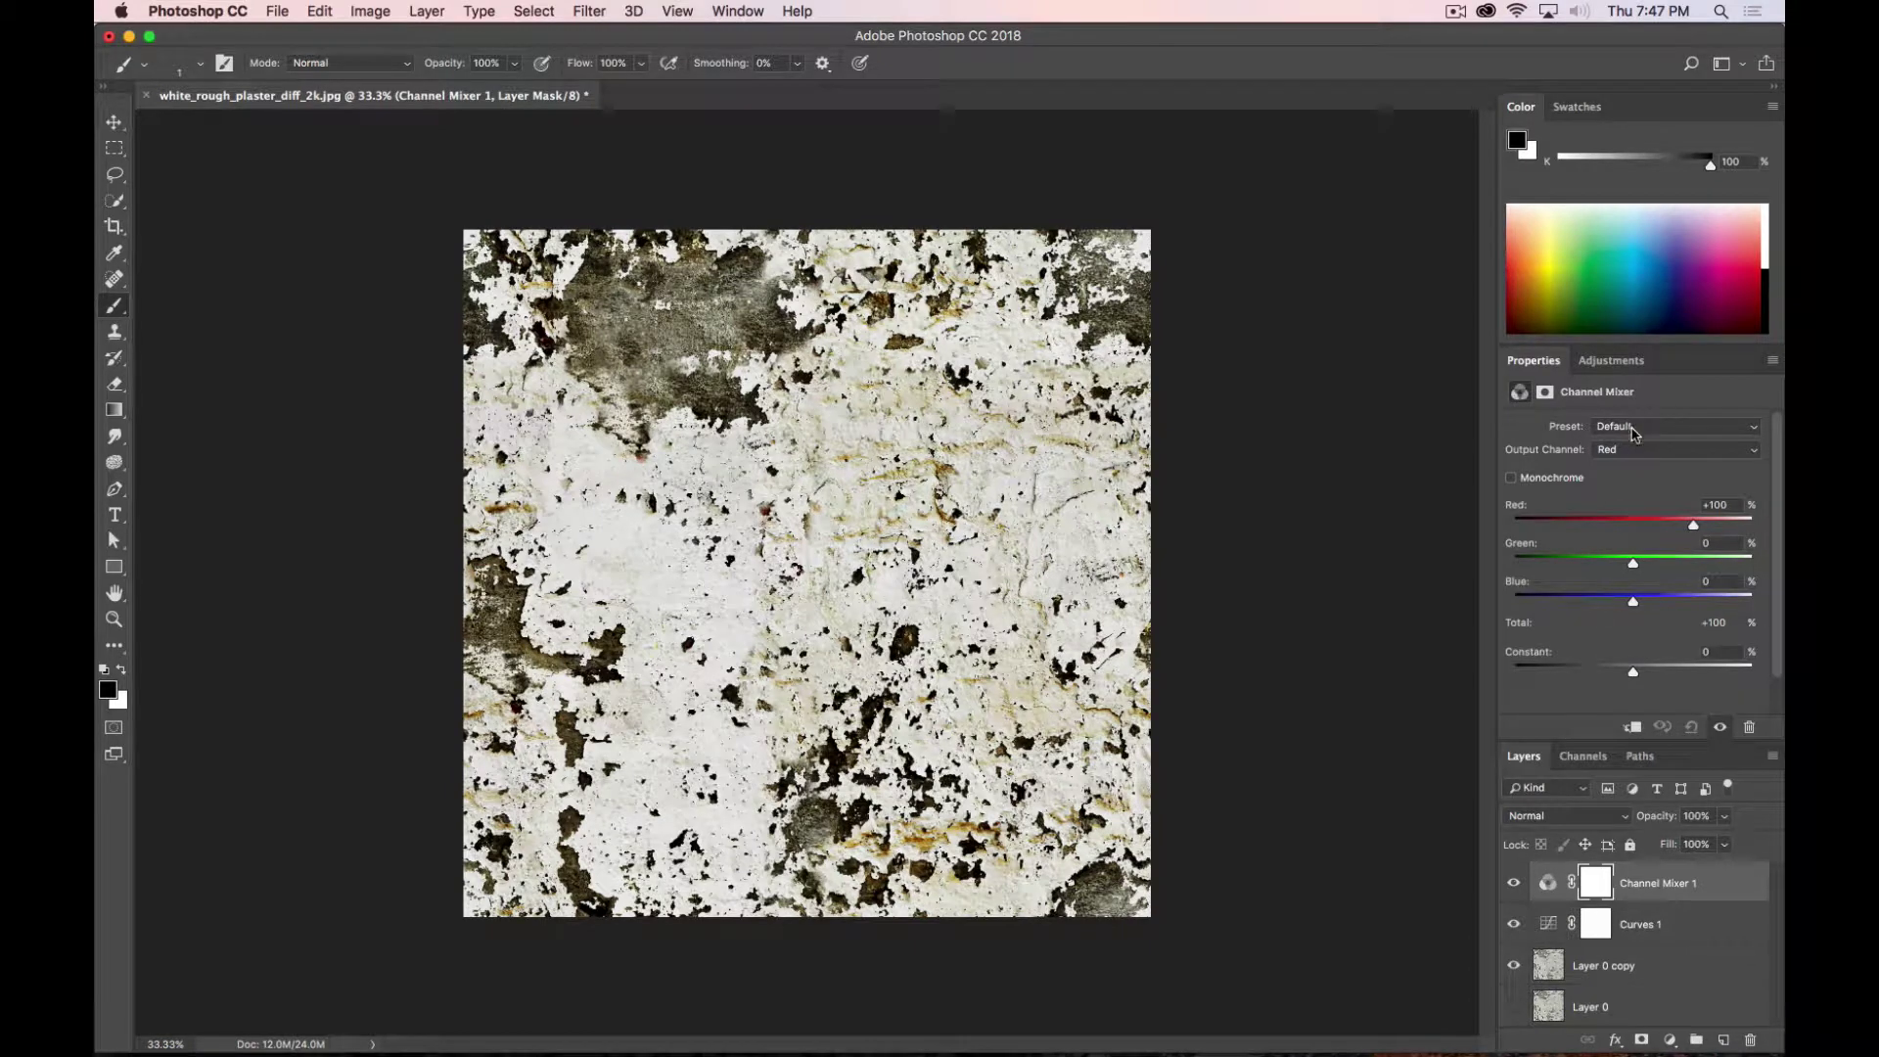
{"action": "left_click", "coordinate": [1650, 446]}
{"action": "left_click", "coordinate": [1646, 431]}
{"action": "left_click", "coordinate": [1648, 432]}
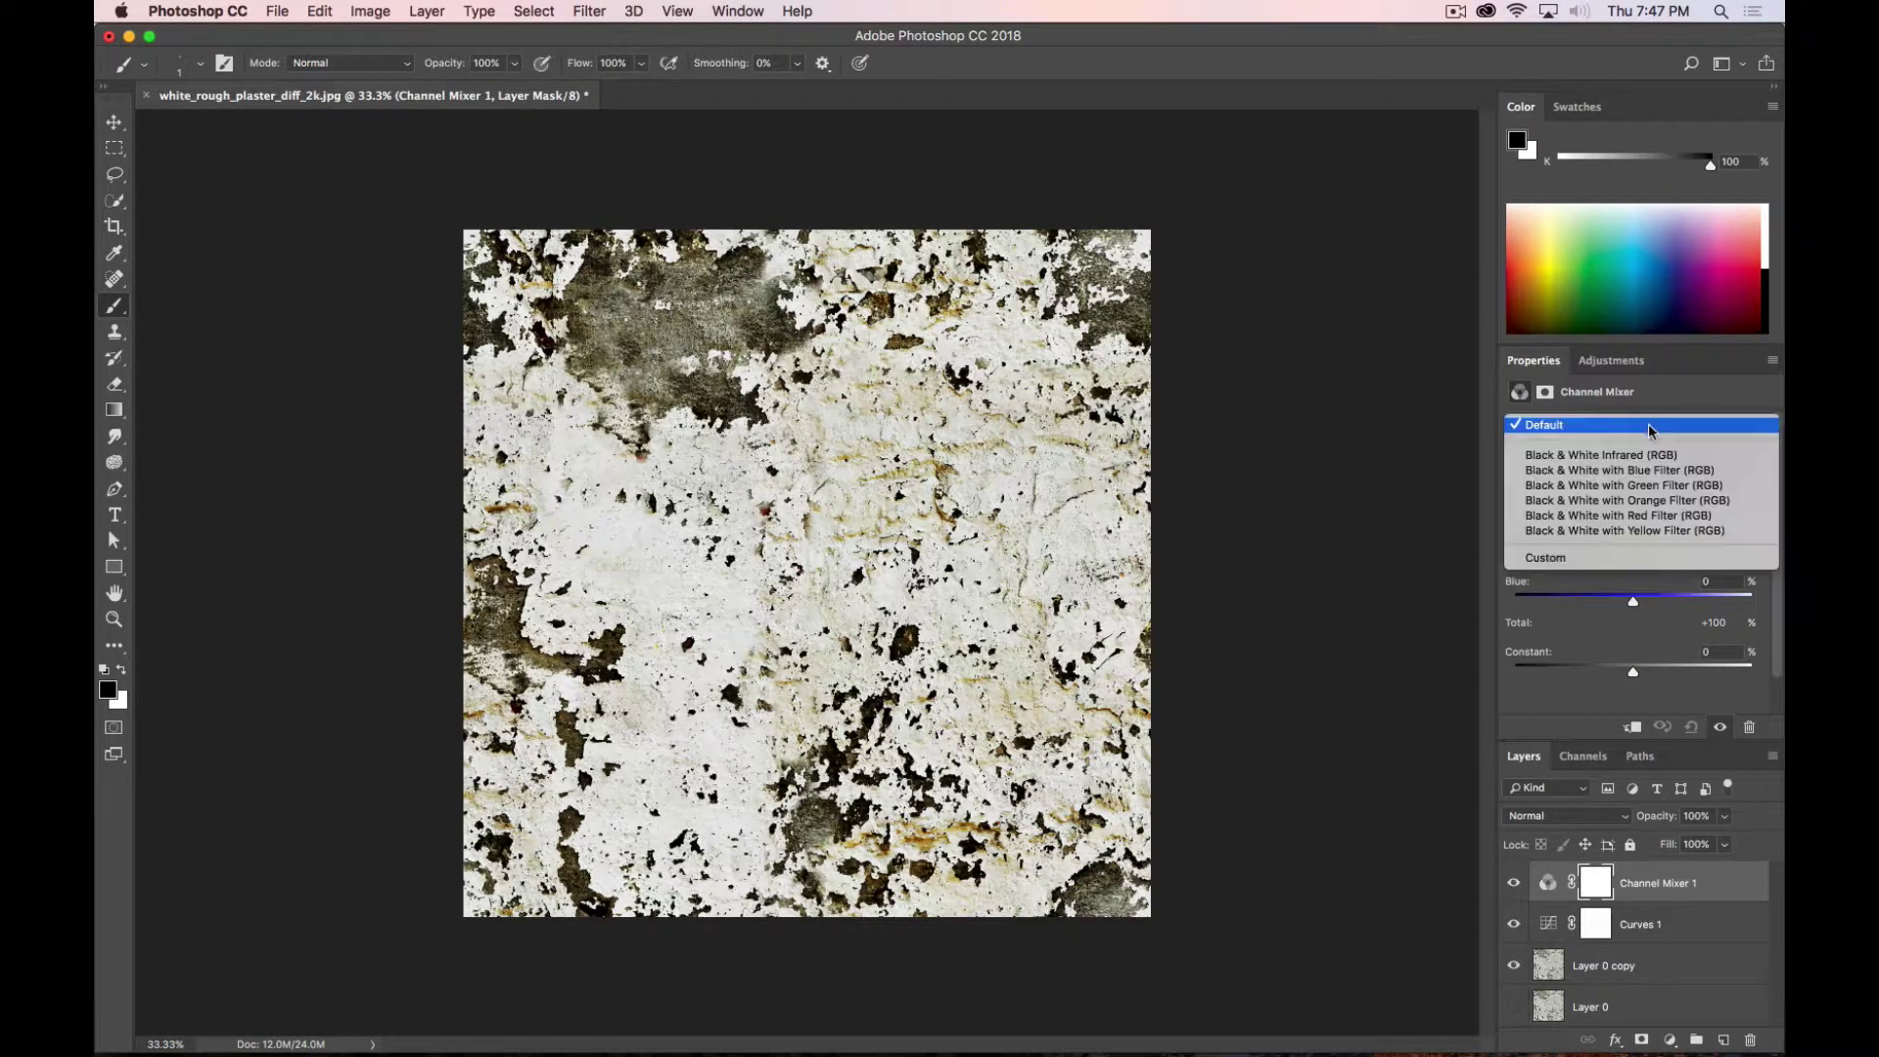
{"action": "left_click", "coordinate": [1602, 500]}
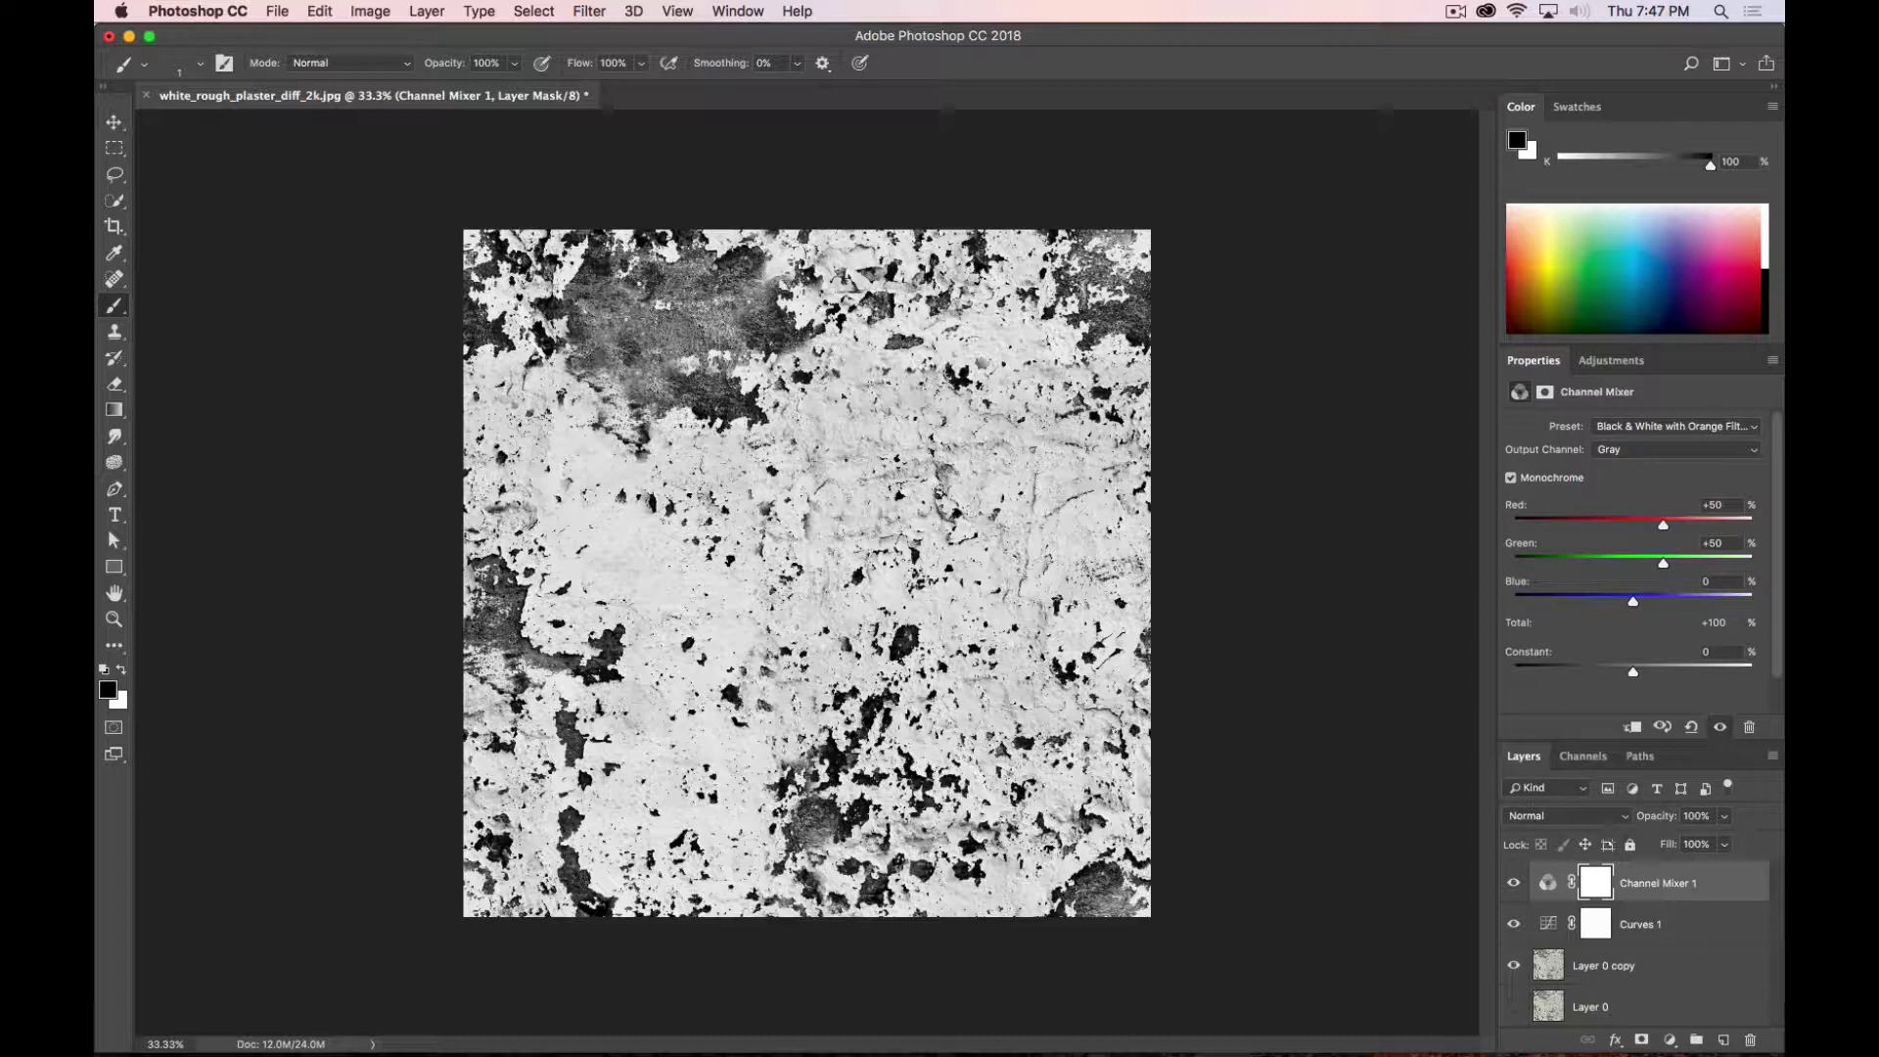
Step: Export via Save for Web as Metal_Mix_01.png into Advanced_3D_2018/Class_Prep_Fall_2018/sourceimages
{"action": "key", "text": "alt+shift+super+s"}
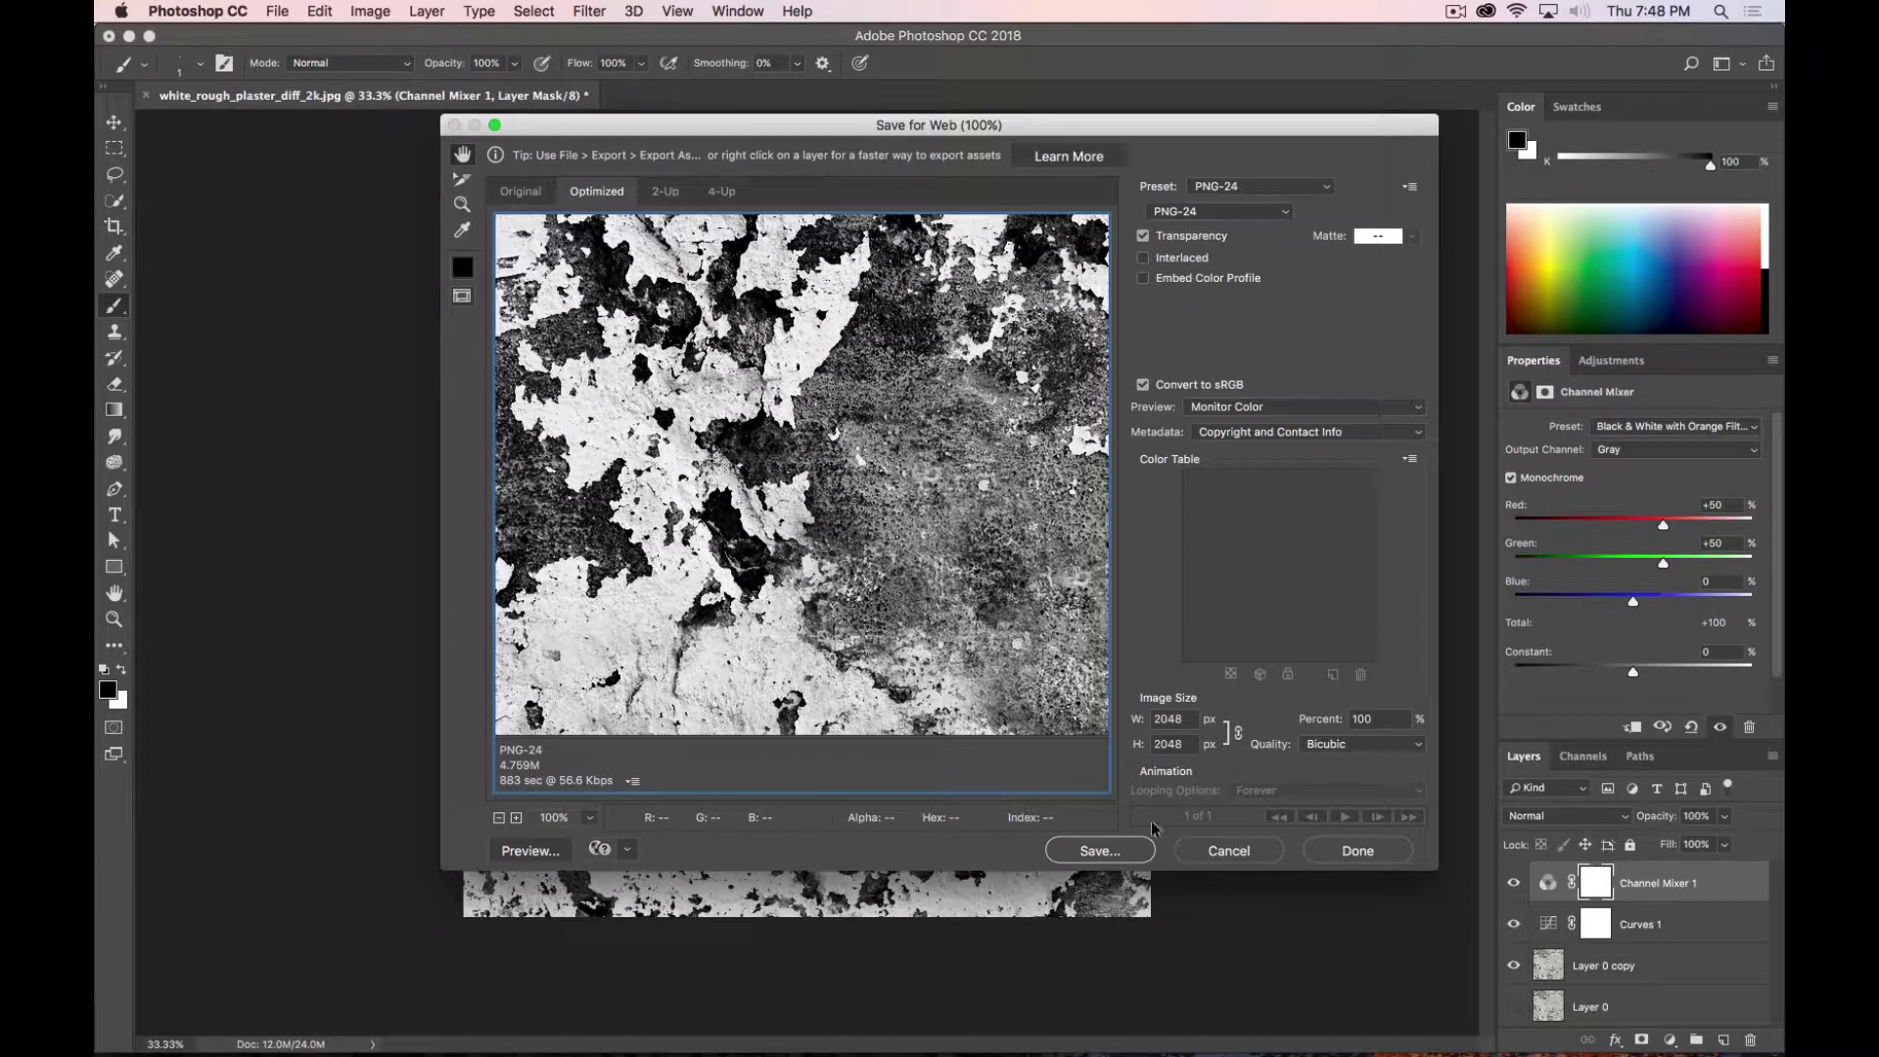
{"action": "left_click", "coordinate": [1102, 850]}
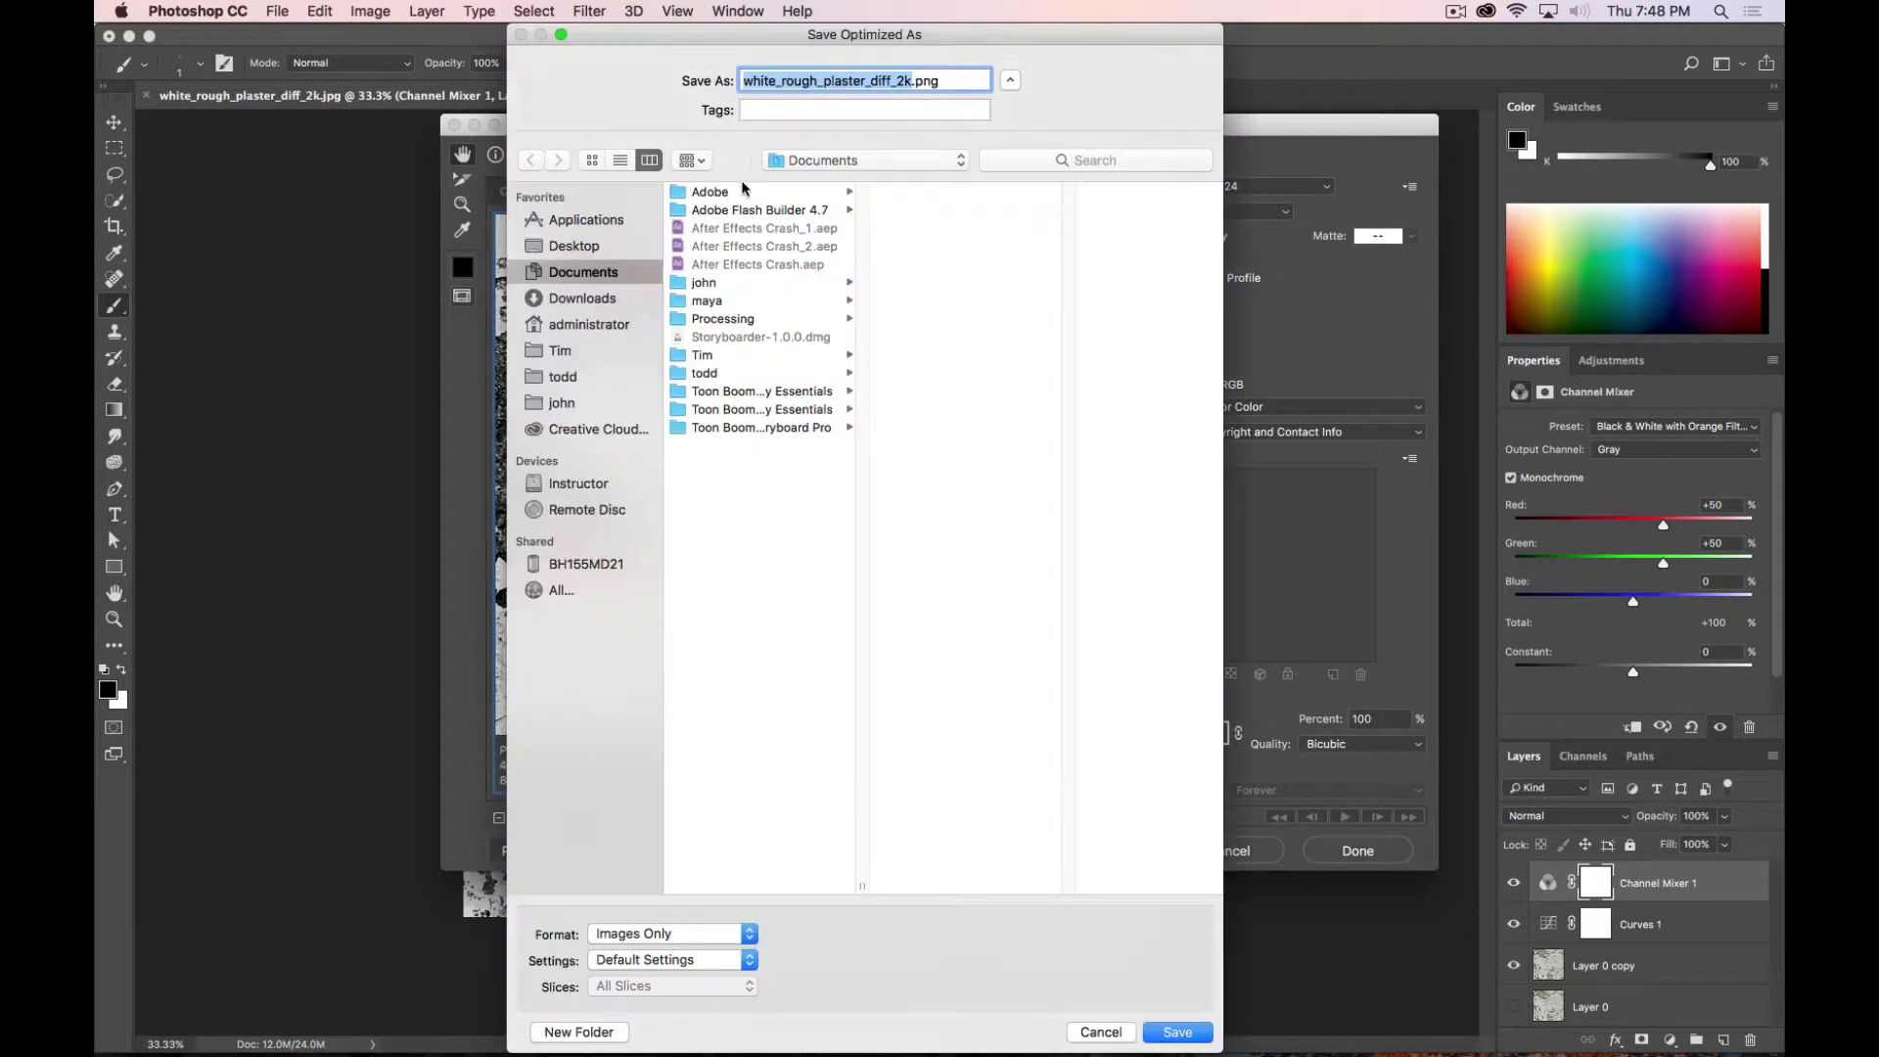
{"action": "left_click", "coordinate": [878, 80]}
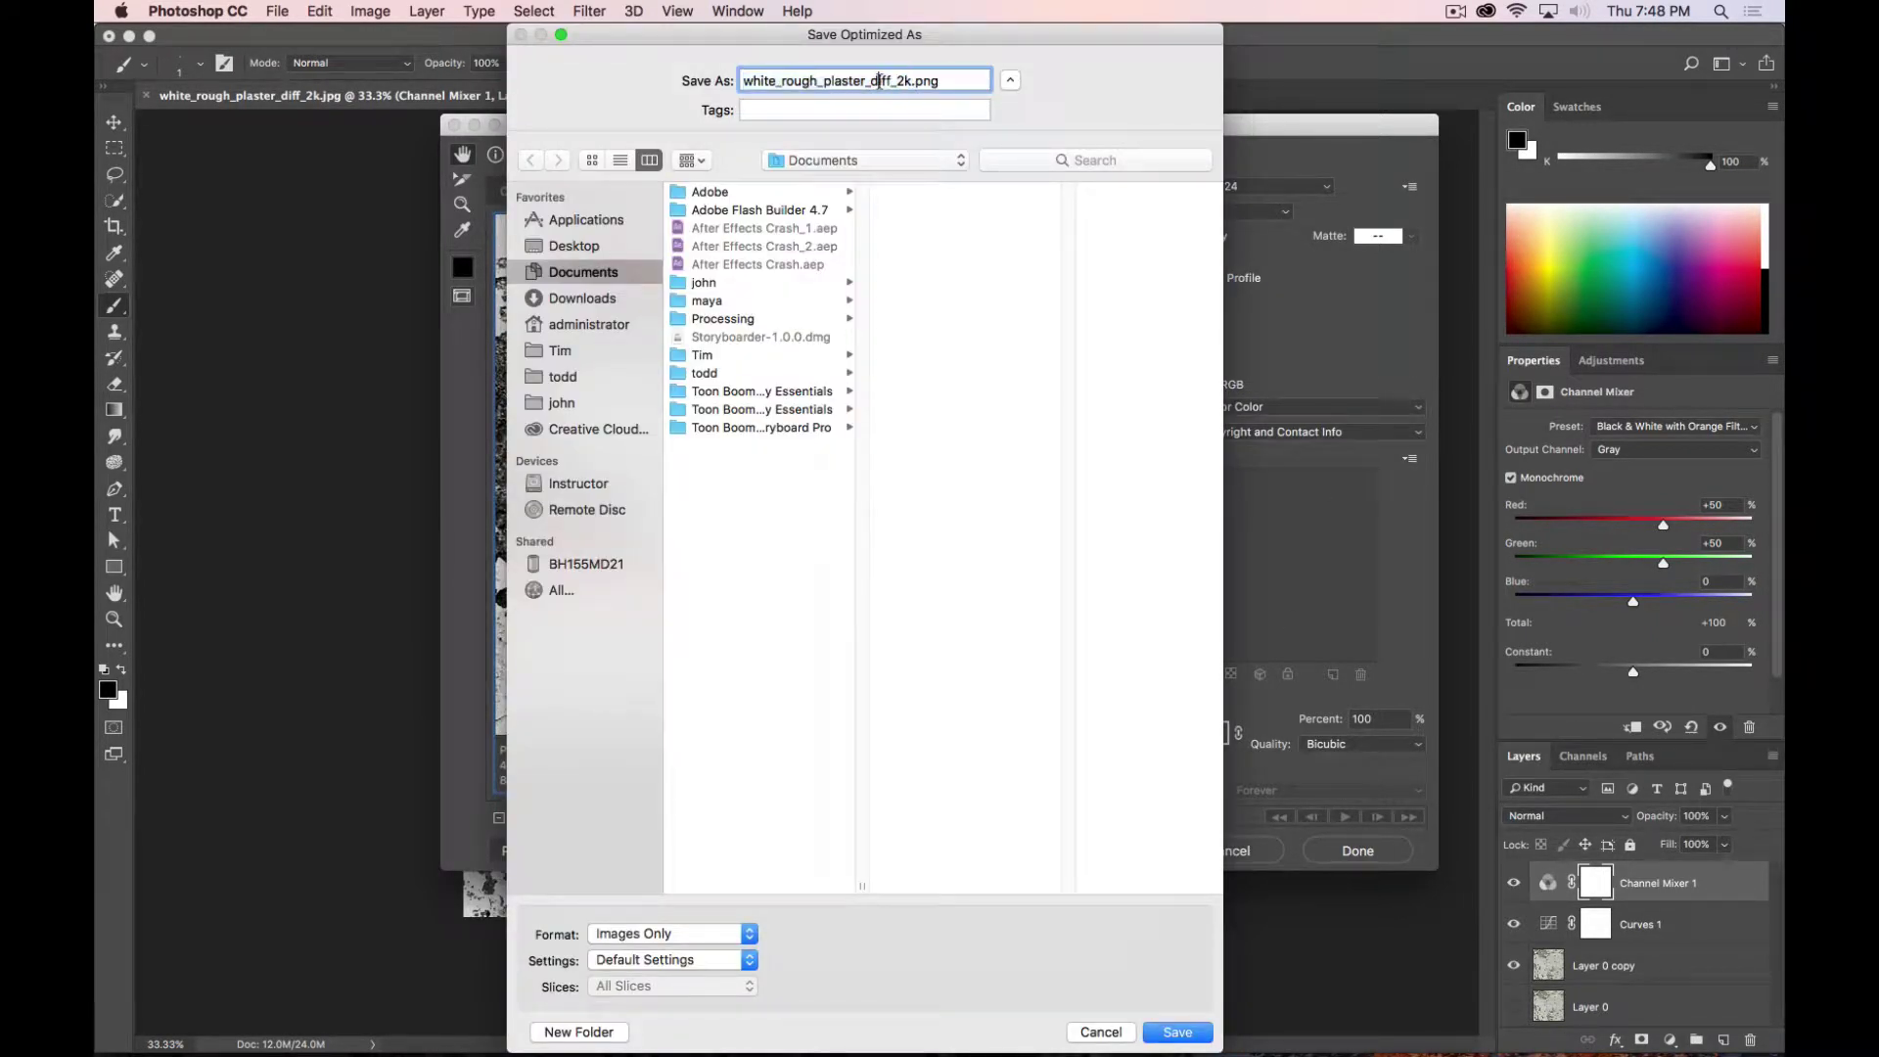
{"action": "double_click", "coordinate": [904, 80]}
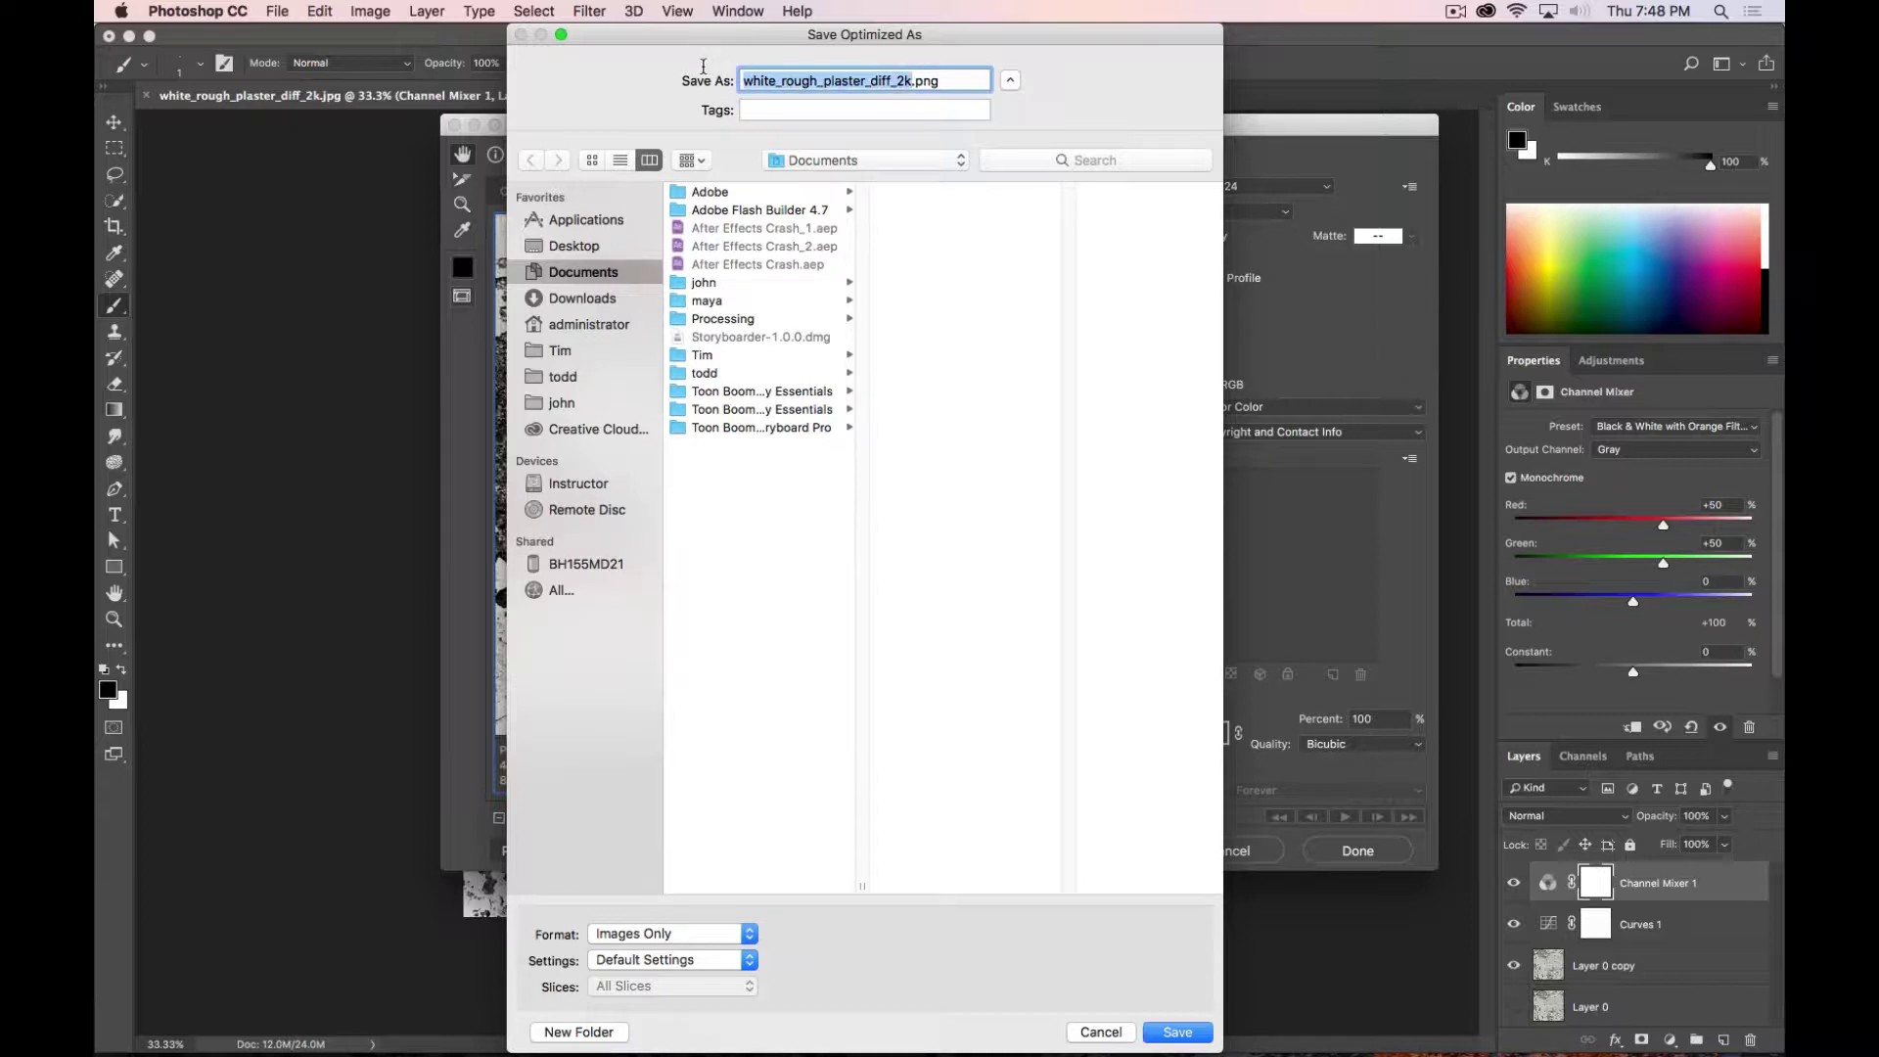
{"action": "type", "text": "Metal_MI"}
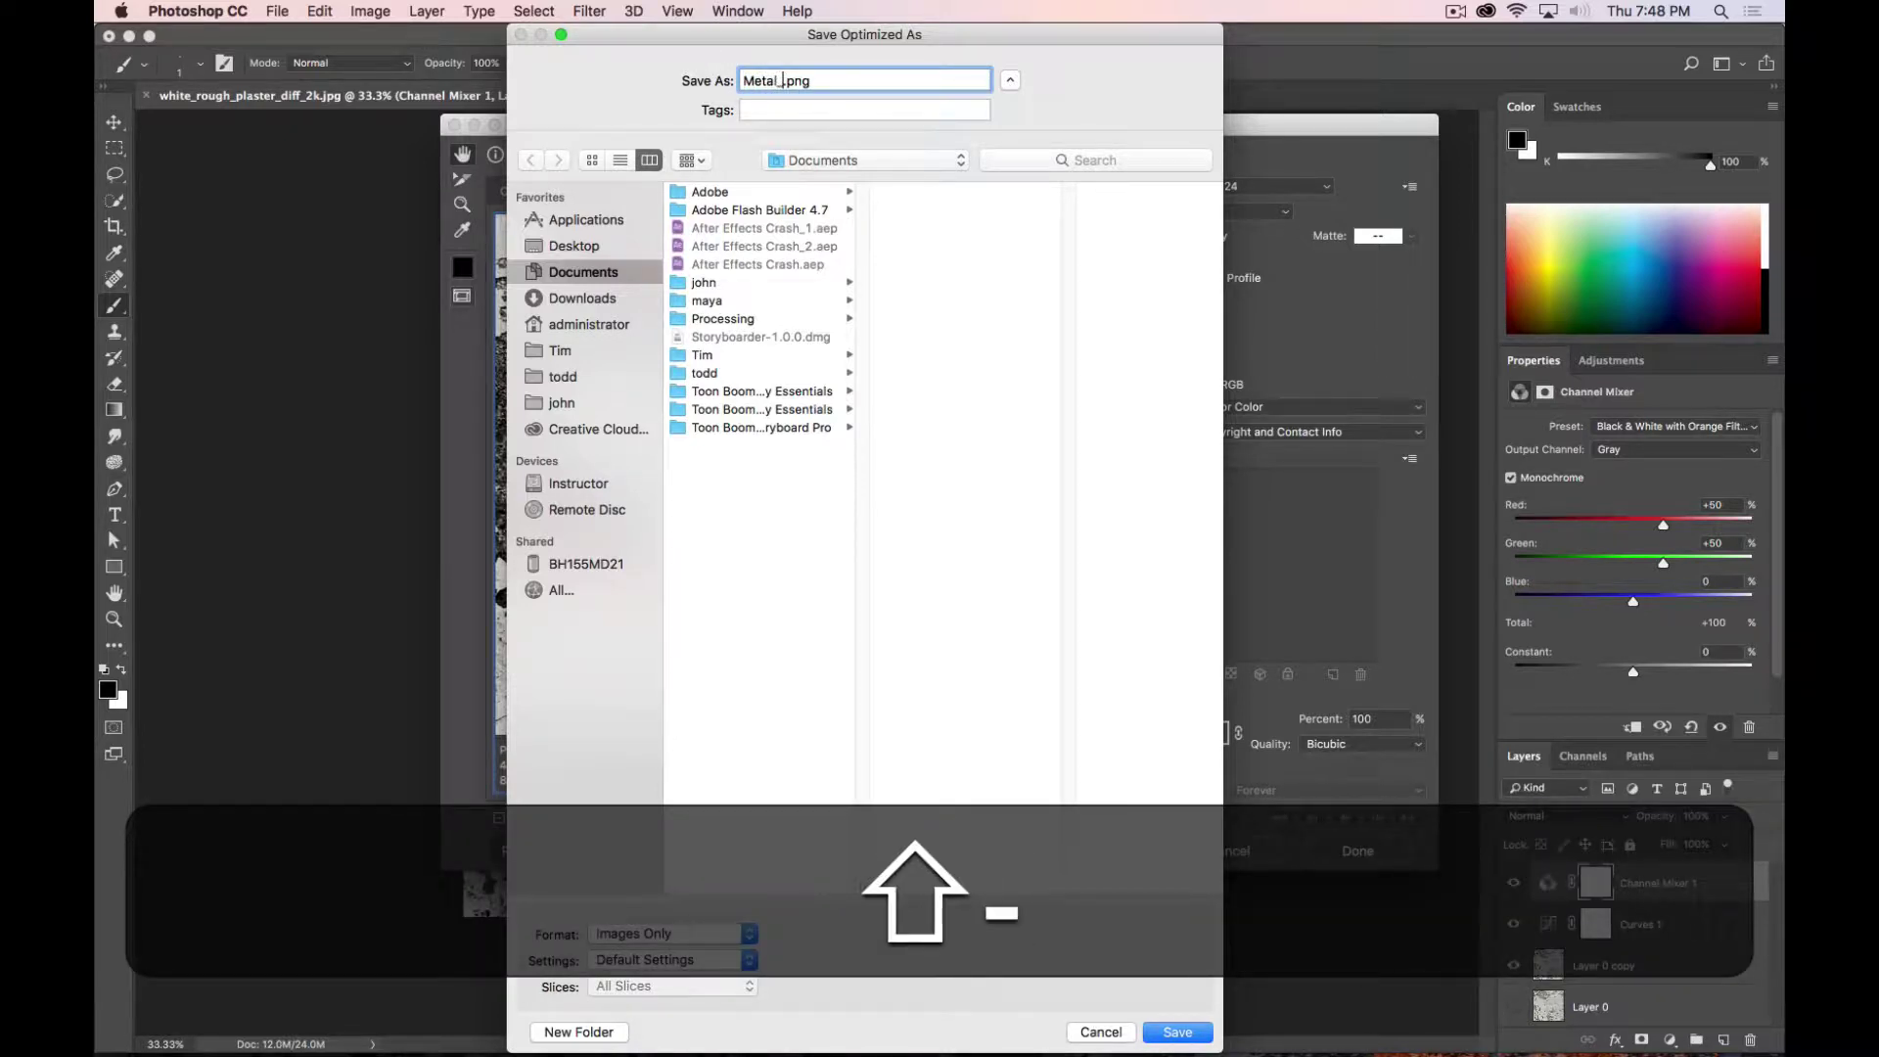
{"action": "type", "text": "X_01"}
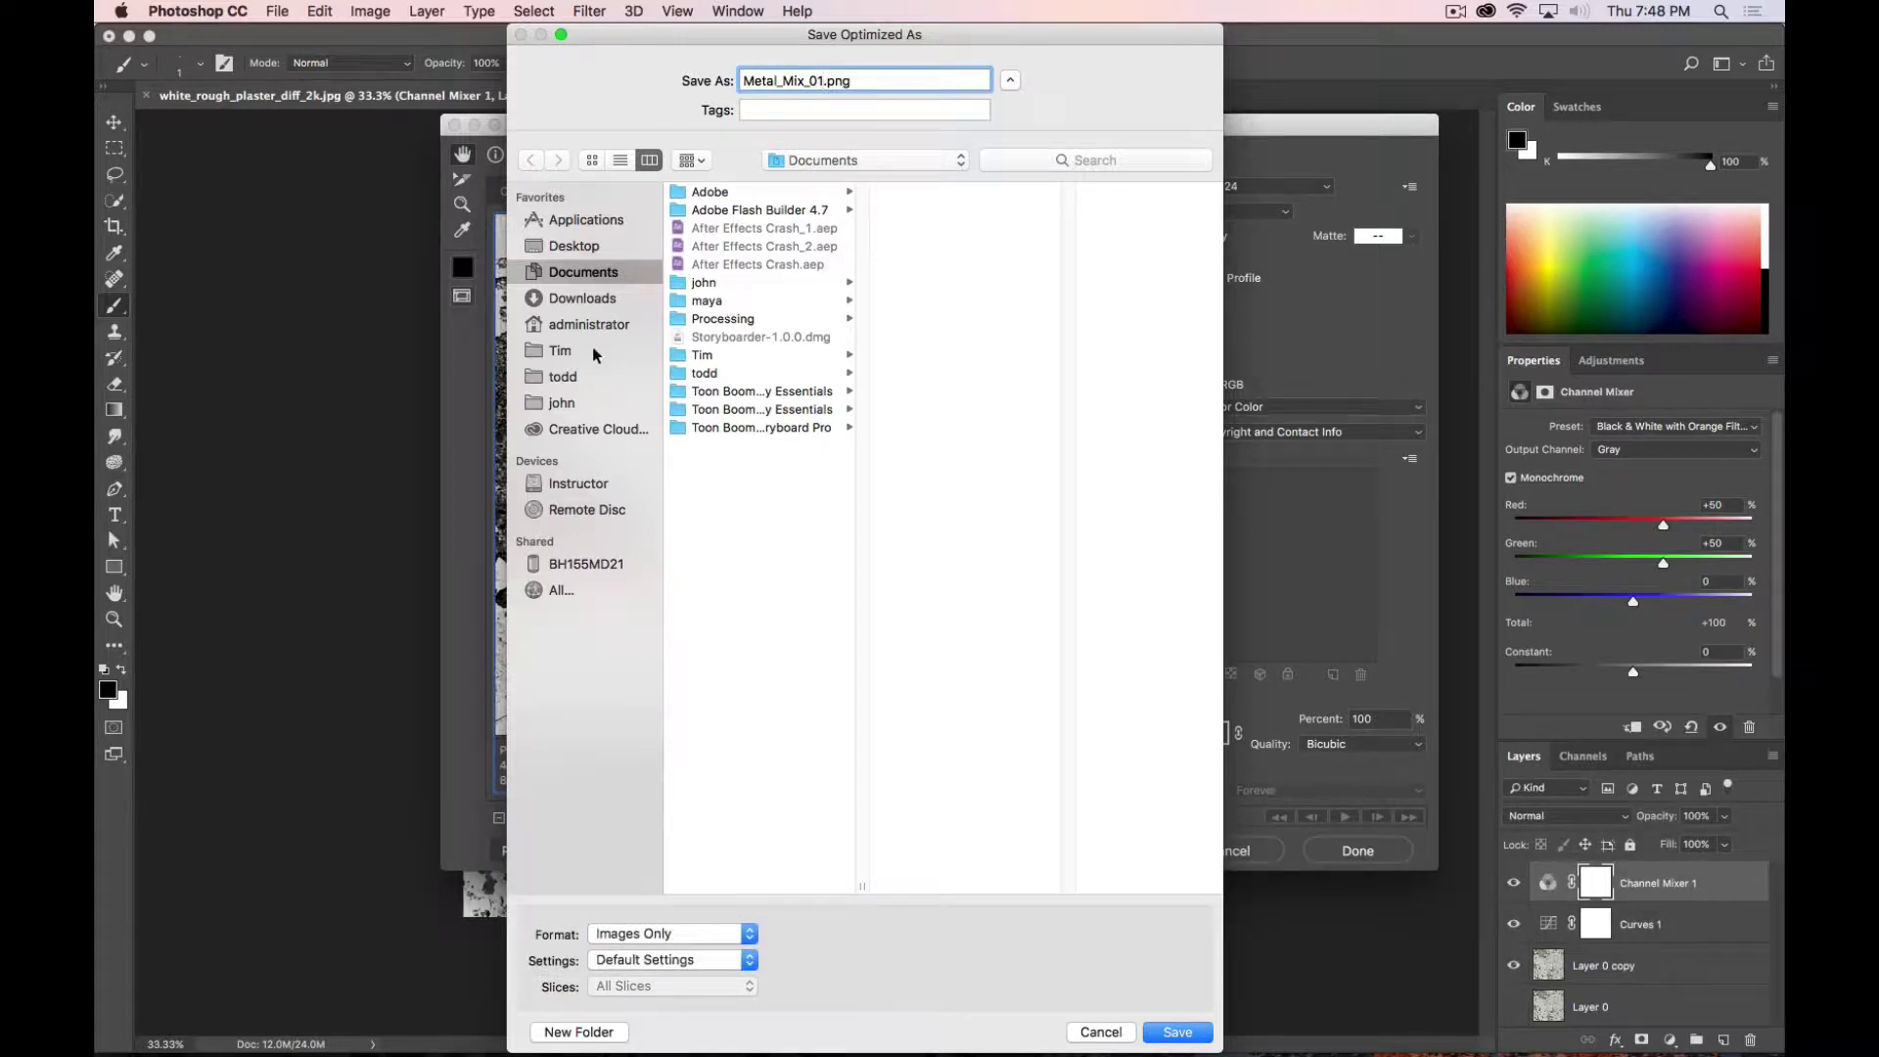
{"action": "left_click", "coordinate": [560, 350]}
{"action": "left_click", "coordinate": [801, 247]}
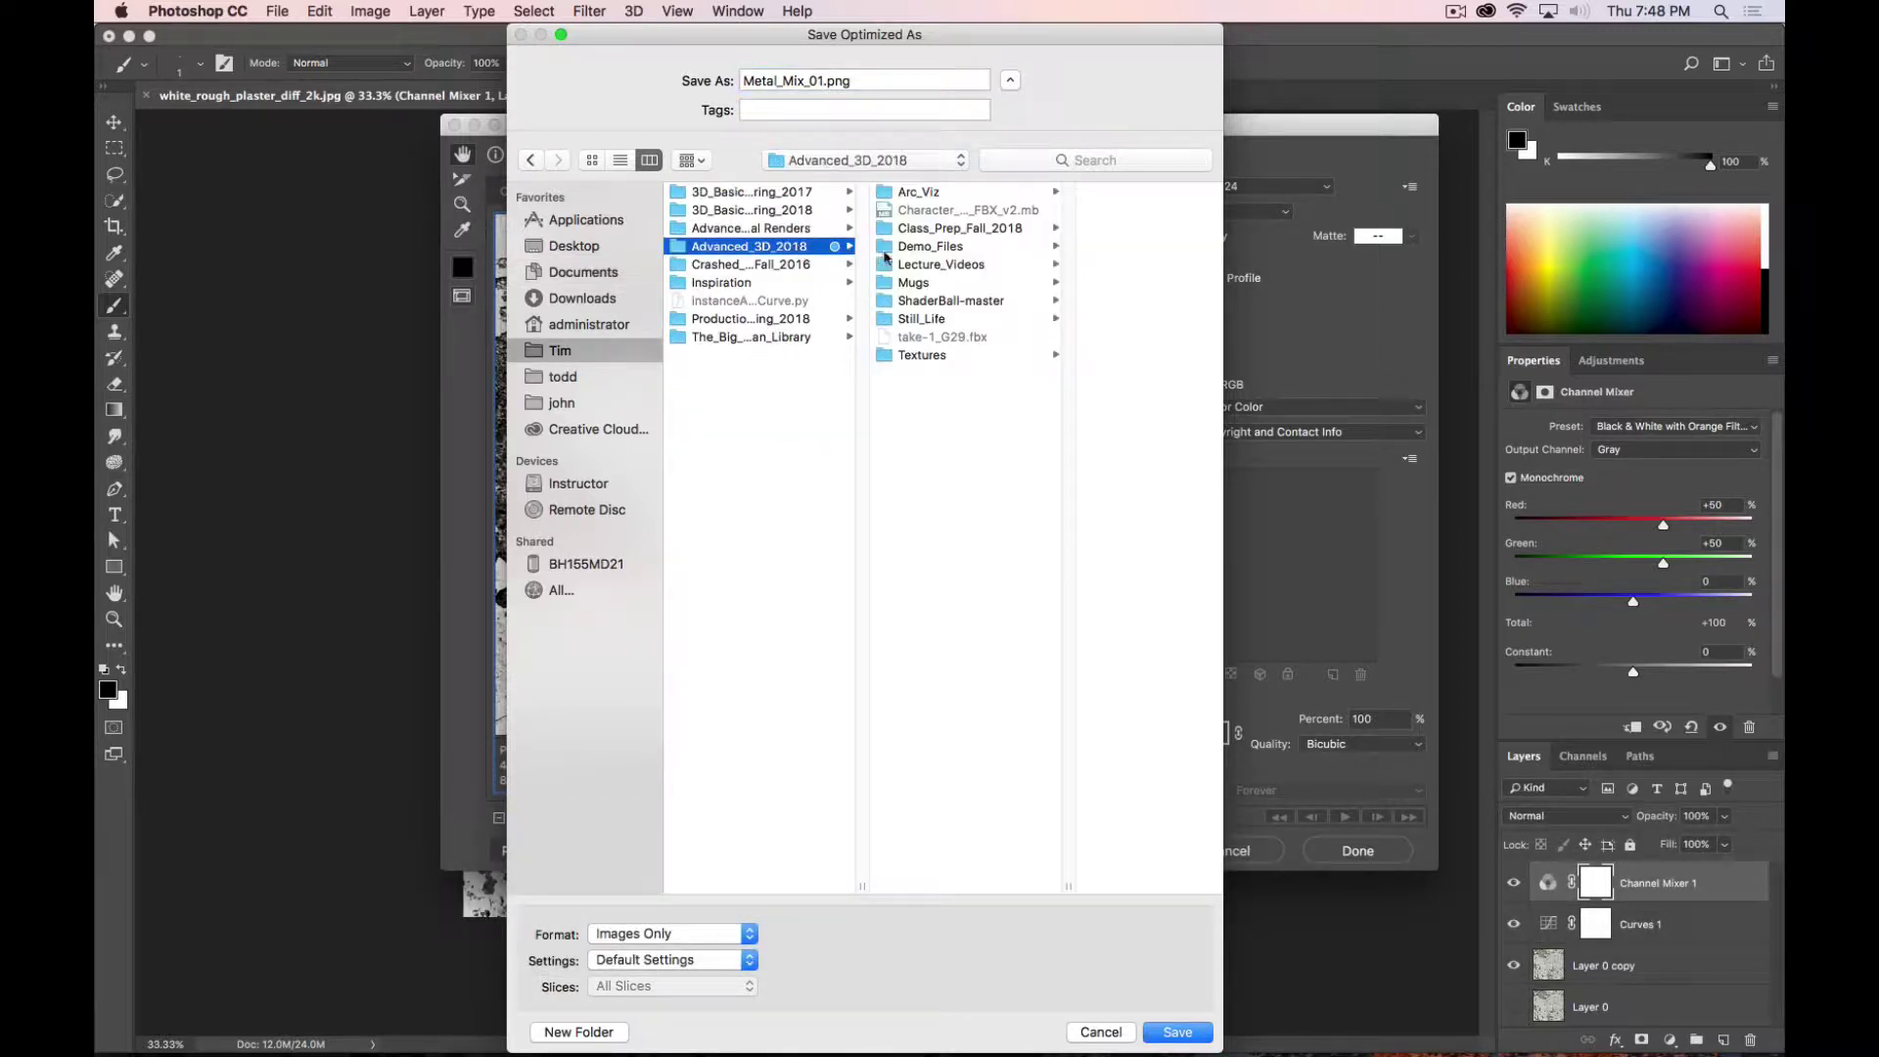
{"action": "left_click", "coordinate": [977, 229]}
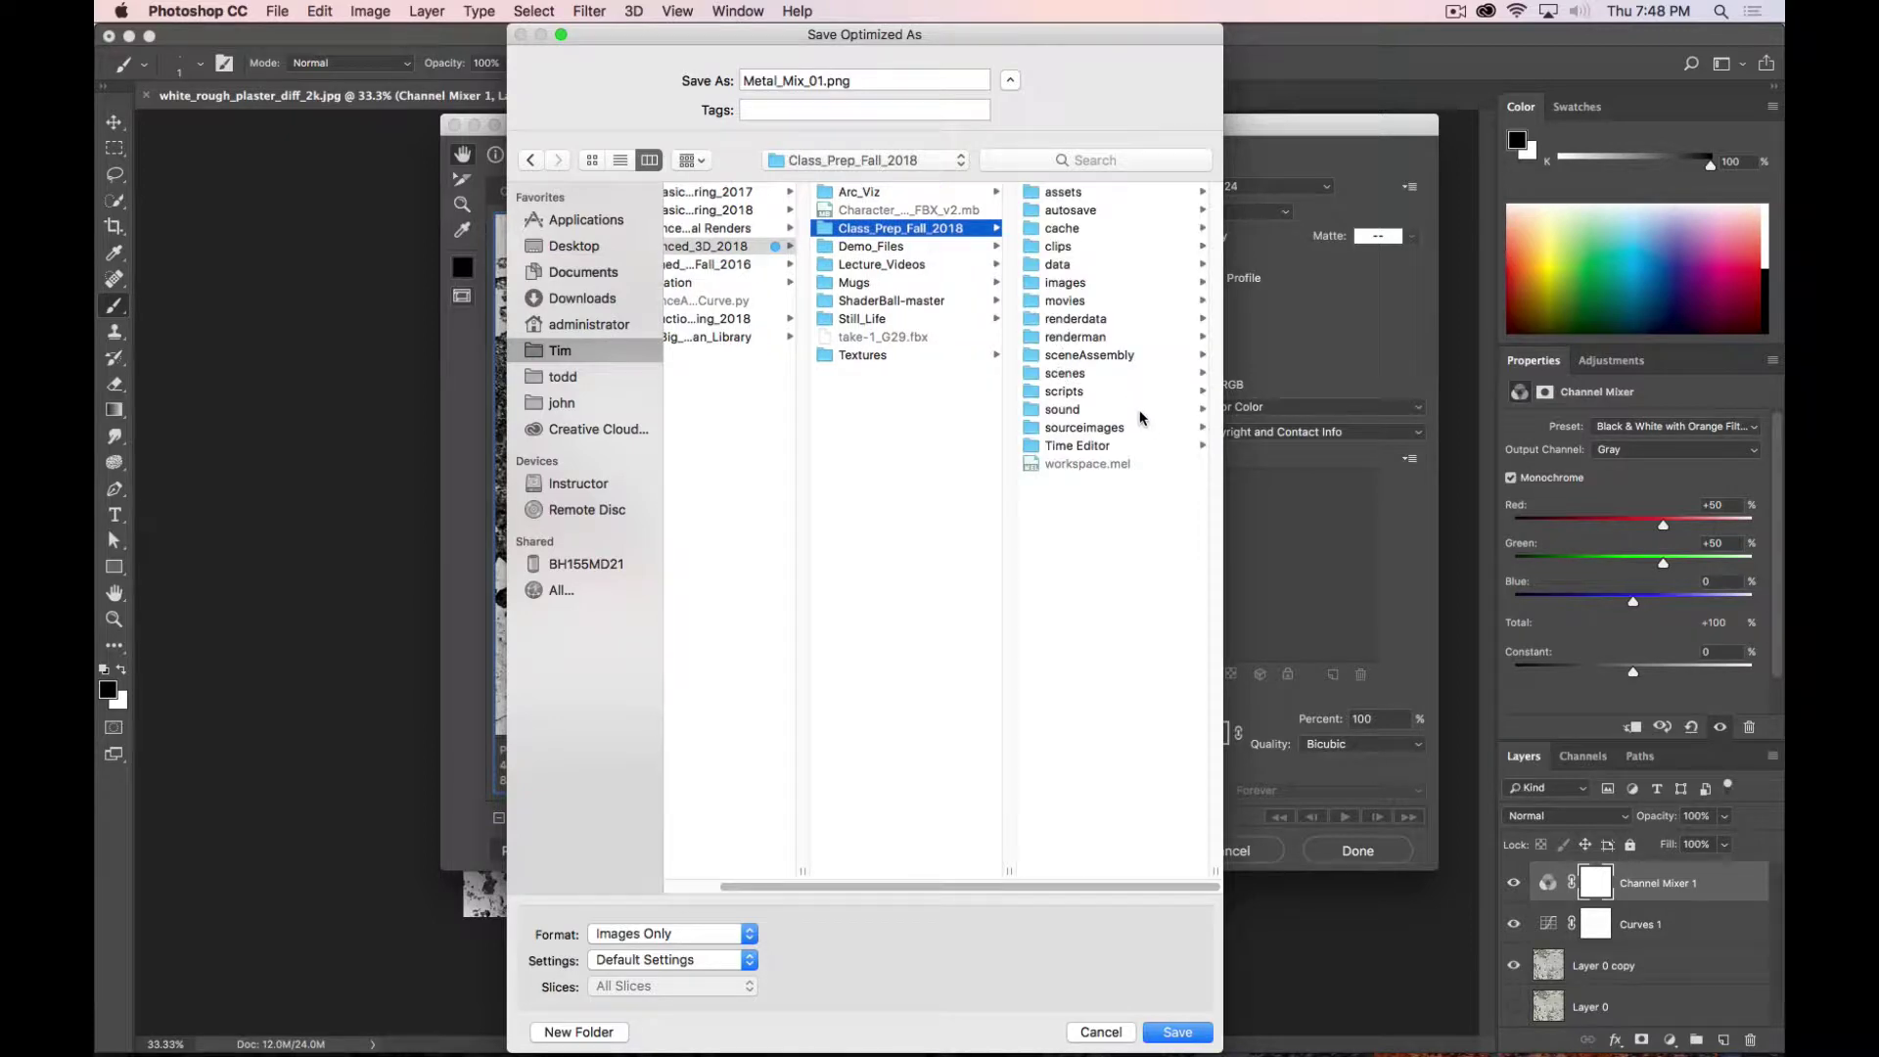
{"action": "left_click", "coordinate": [1106, 427]}
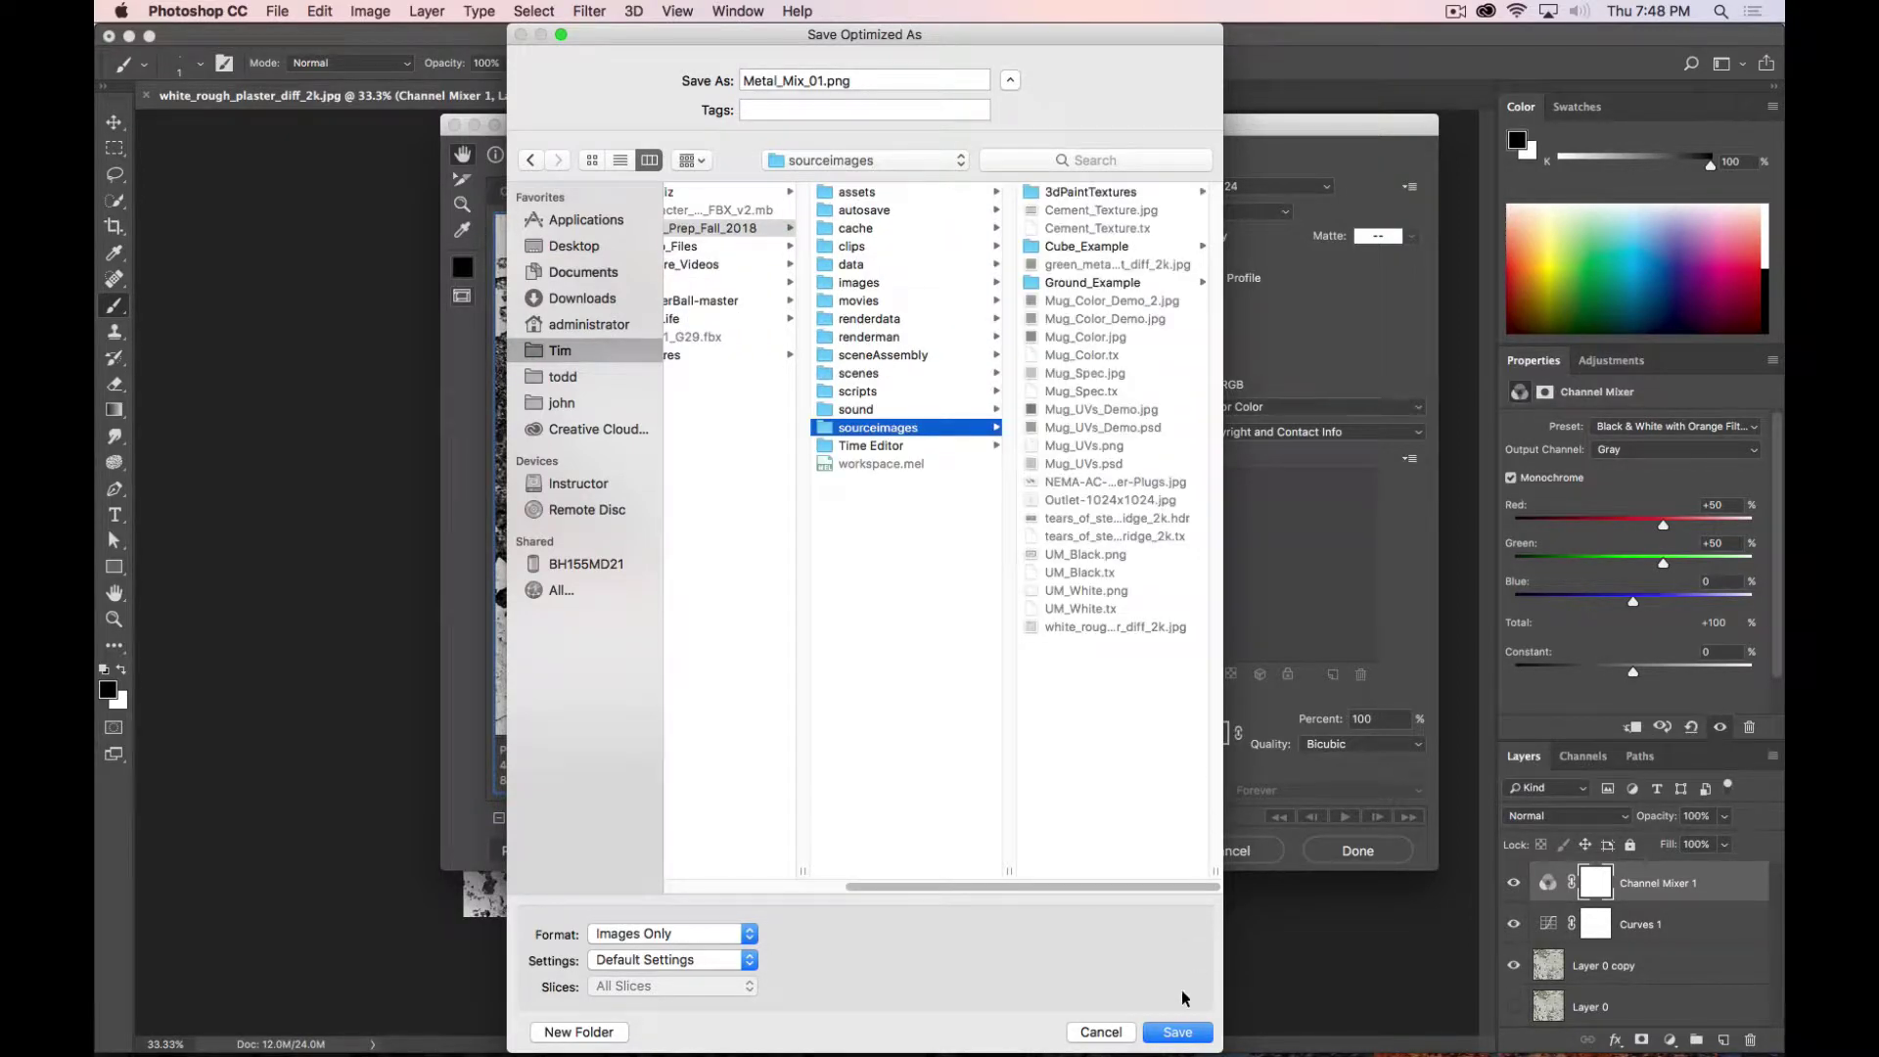
{"action": "left_click", "coordinate": [1172, 1028]}
Step: Switch to Maya and map a File texture onto Metal_Mix's Mix Weight
{"action": "key", "text": "super+Tab"}
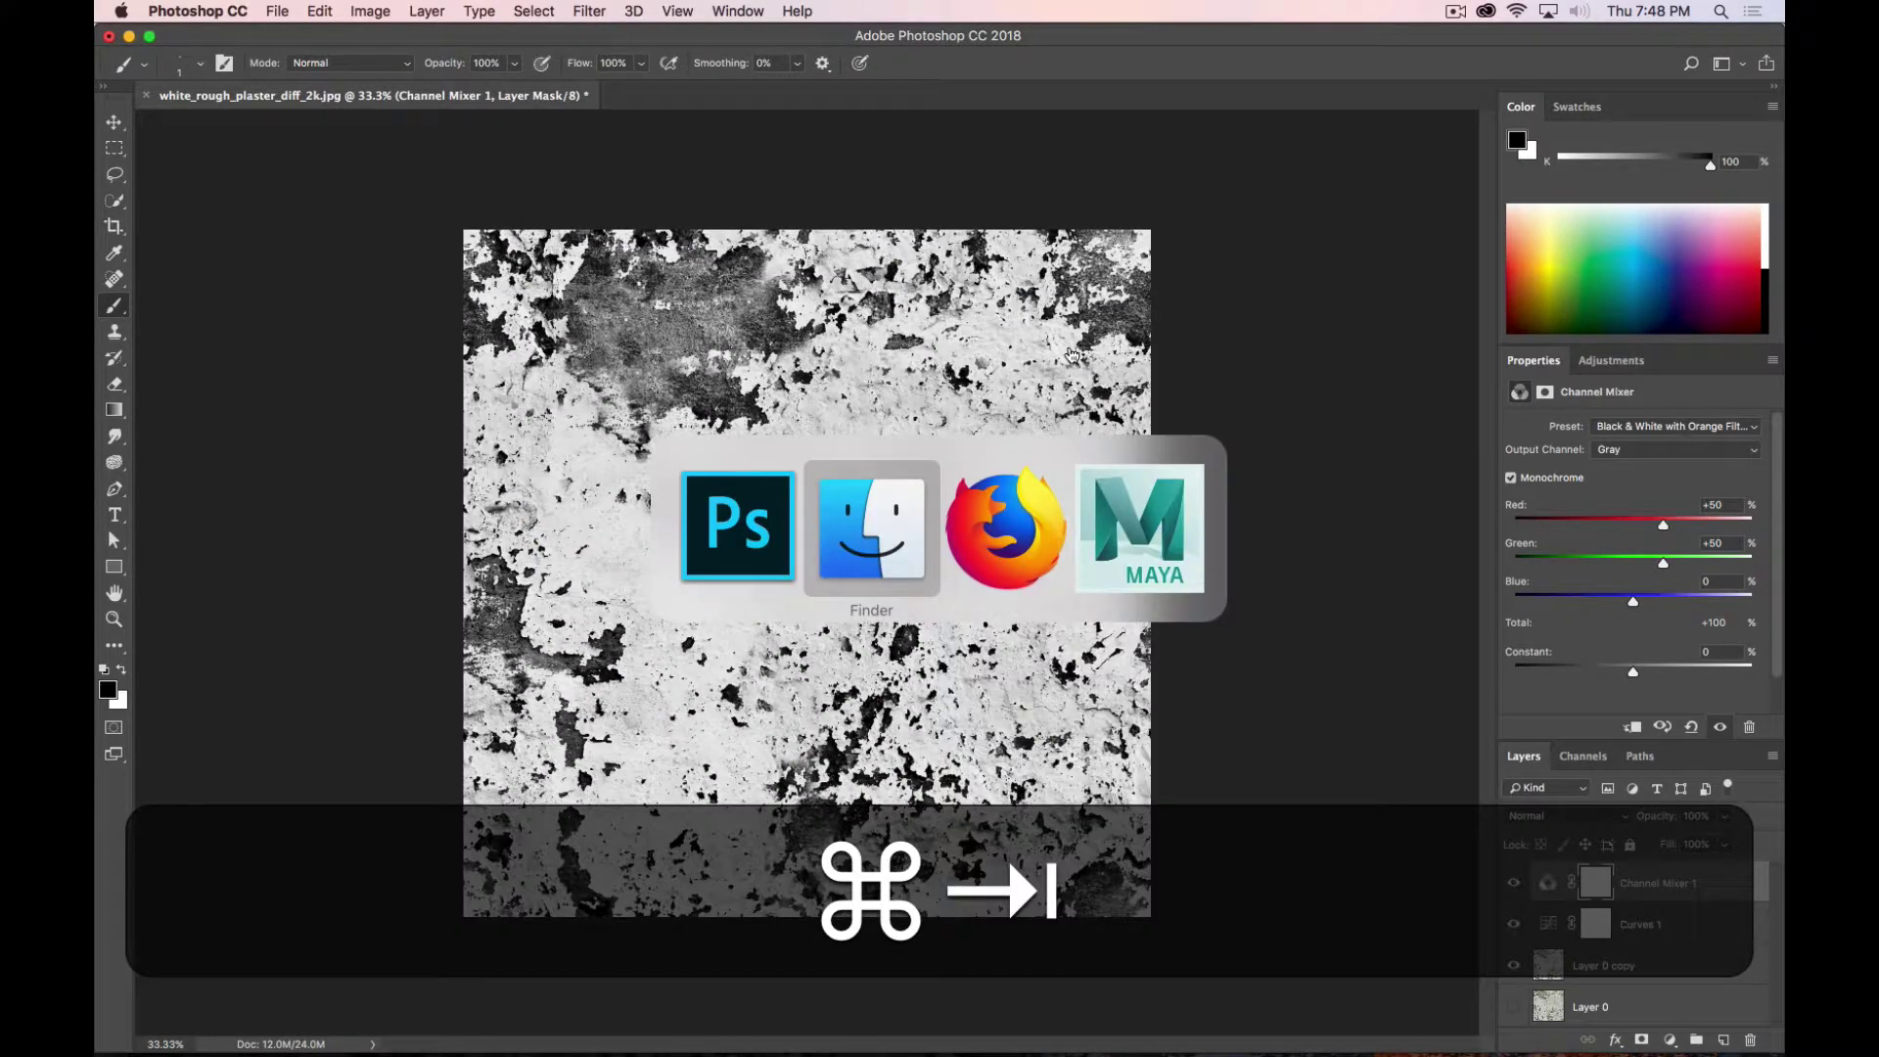
{"action": "key", "text": "super+Tab"}
{"action": "key", "text": "super+Tab"}
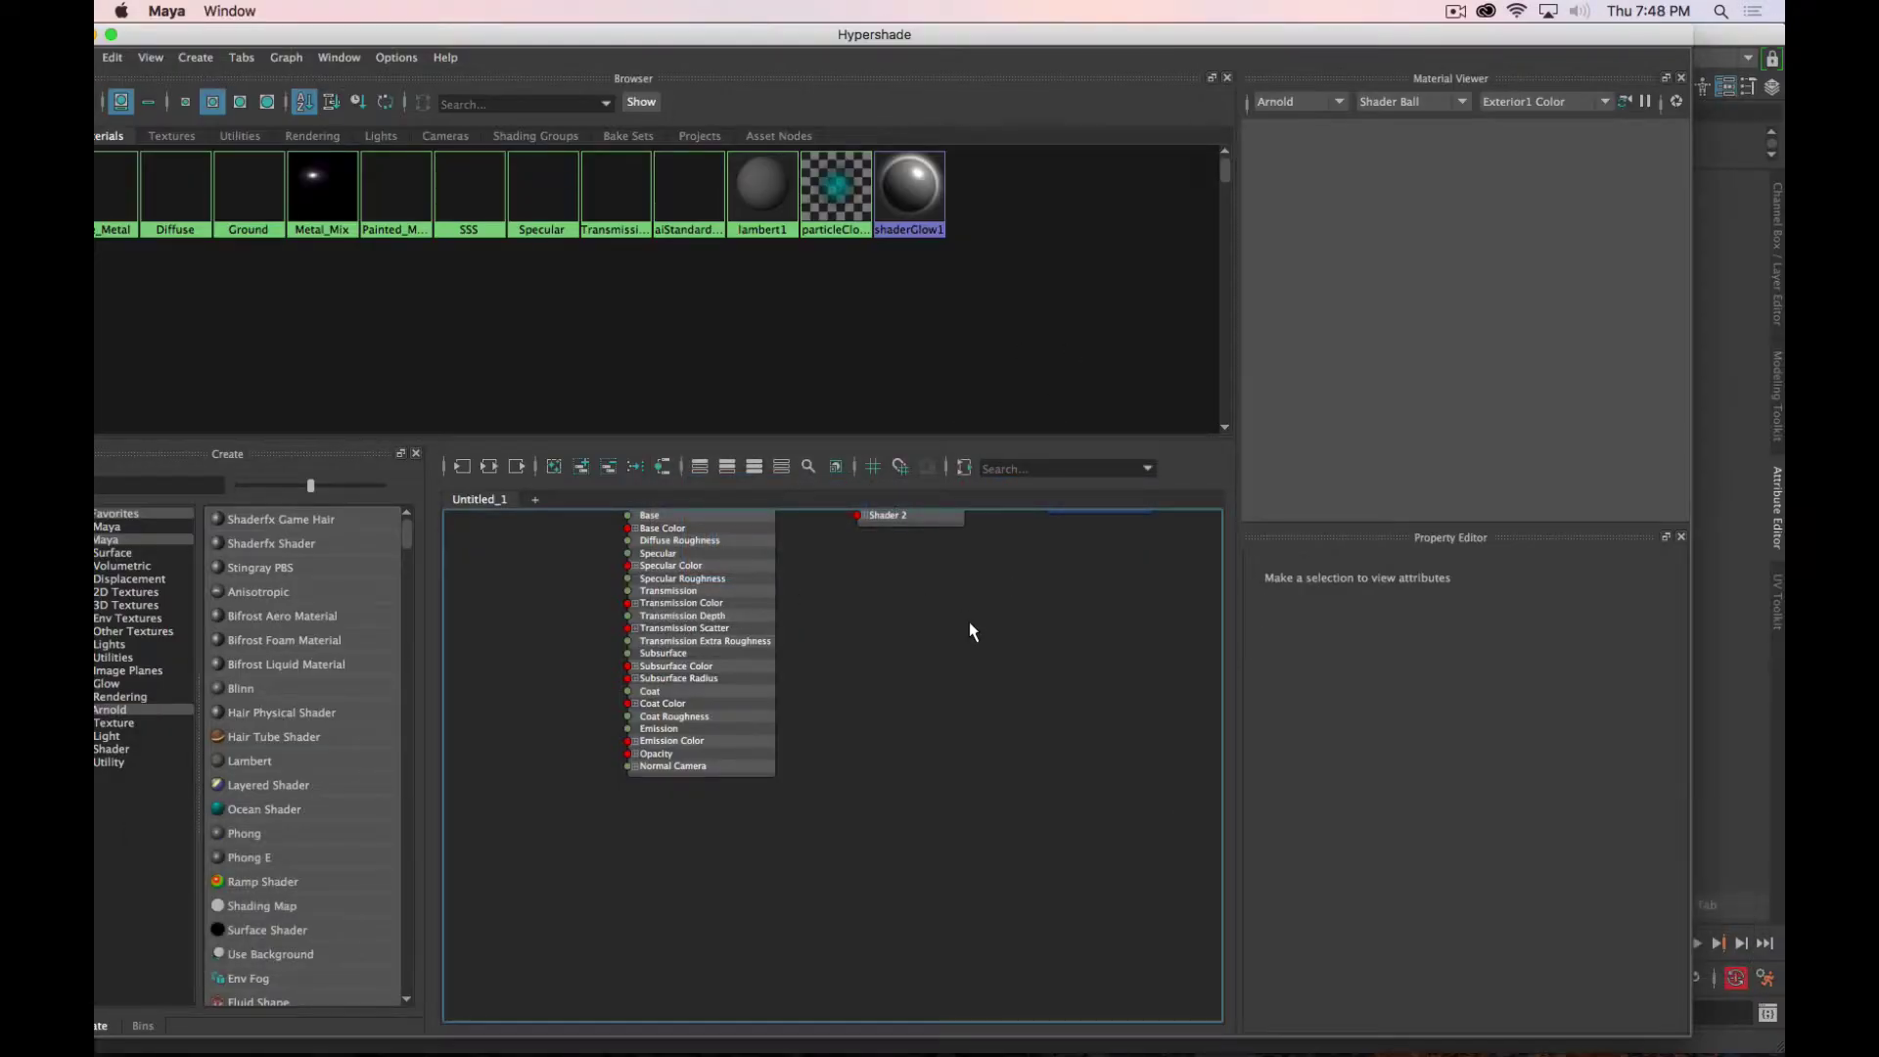
{"action": "scroll", "coordinate": [972, 631], "scroll_direction": "down", "scroll_amount": 3}
{"action": "middle_click_drag", "start_coordinate": [965, 617], "coordinate": [957, 764], "text": "alt"}
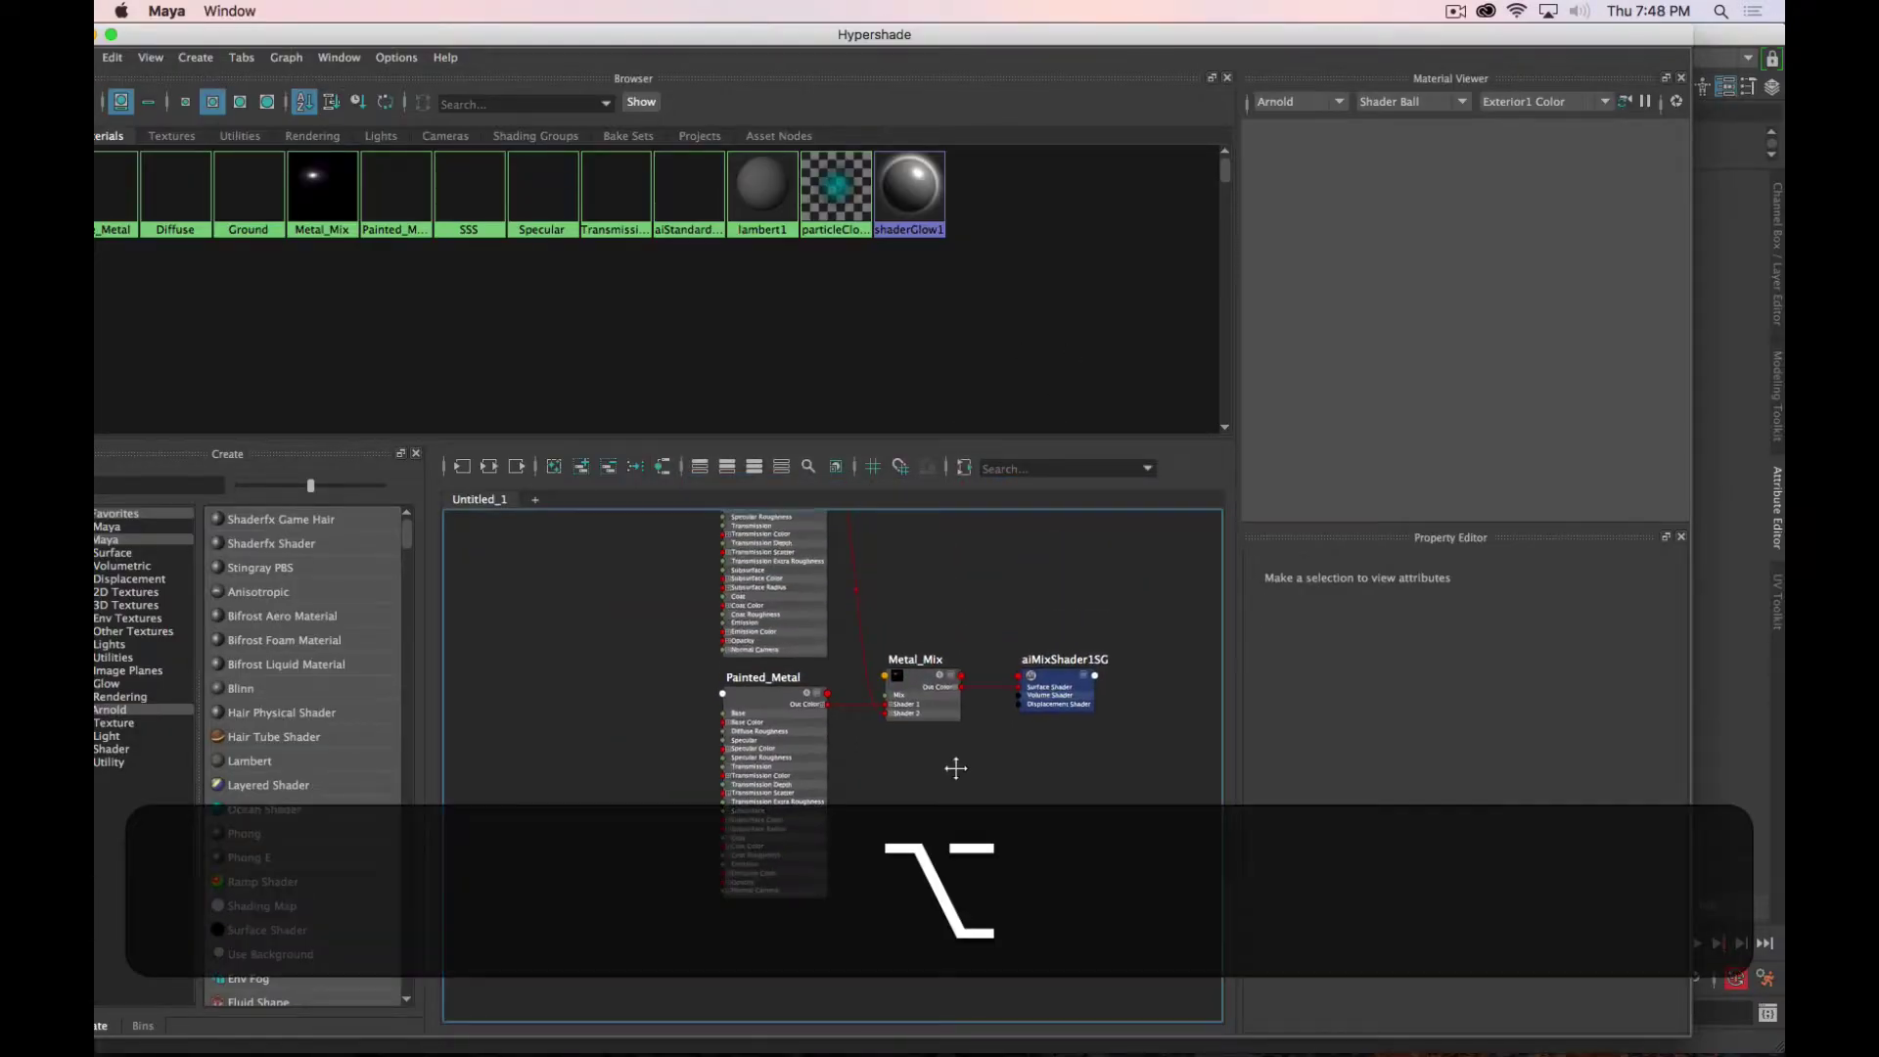
{"action": "left_click", "coordinate": [912, 675]}
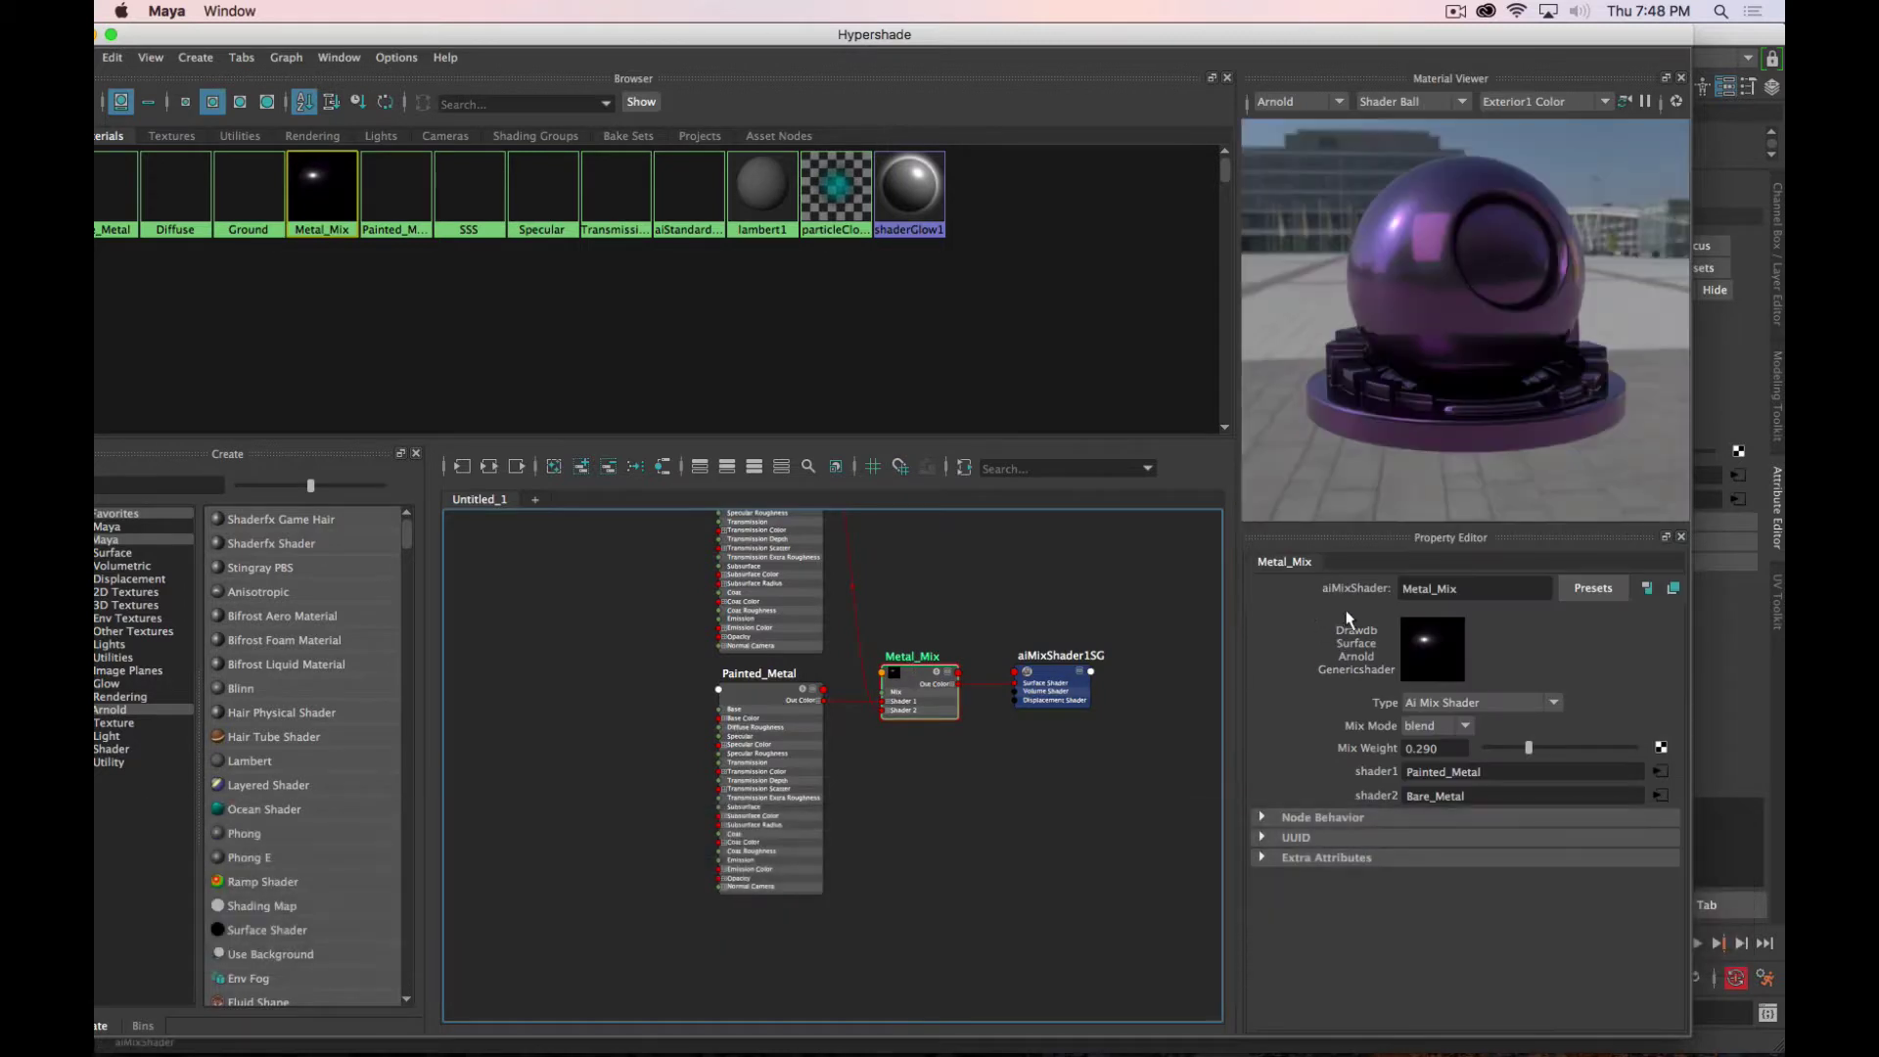
{"action": "left_click", "coordinate": [1661, 750]}
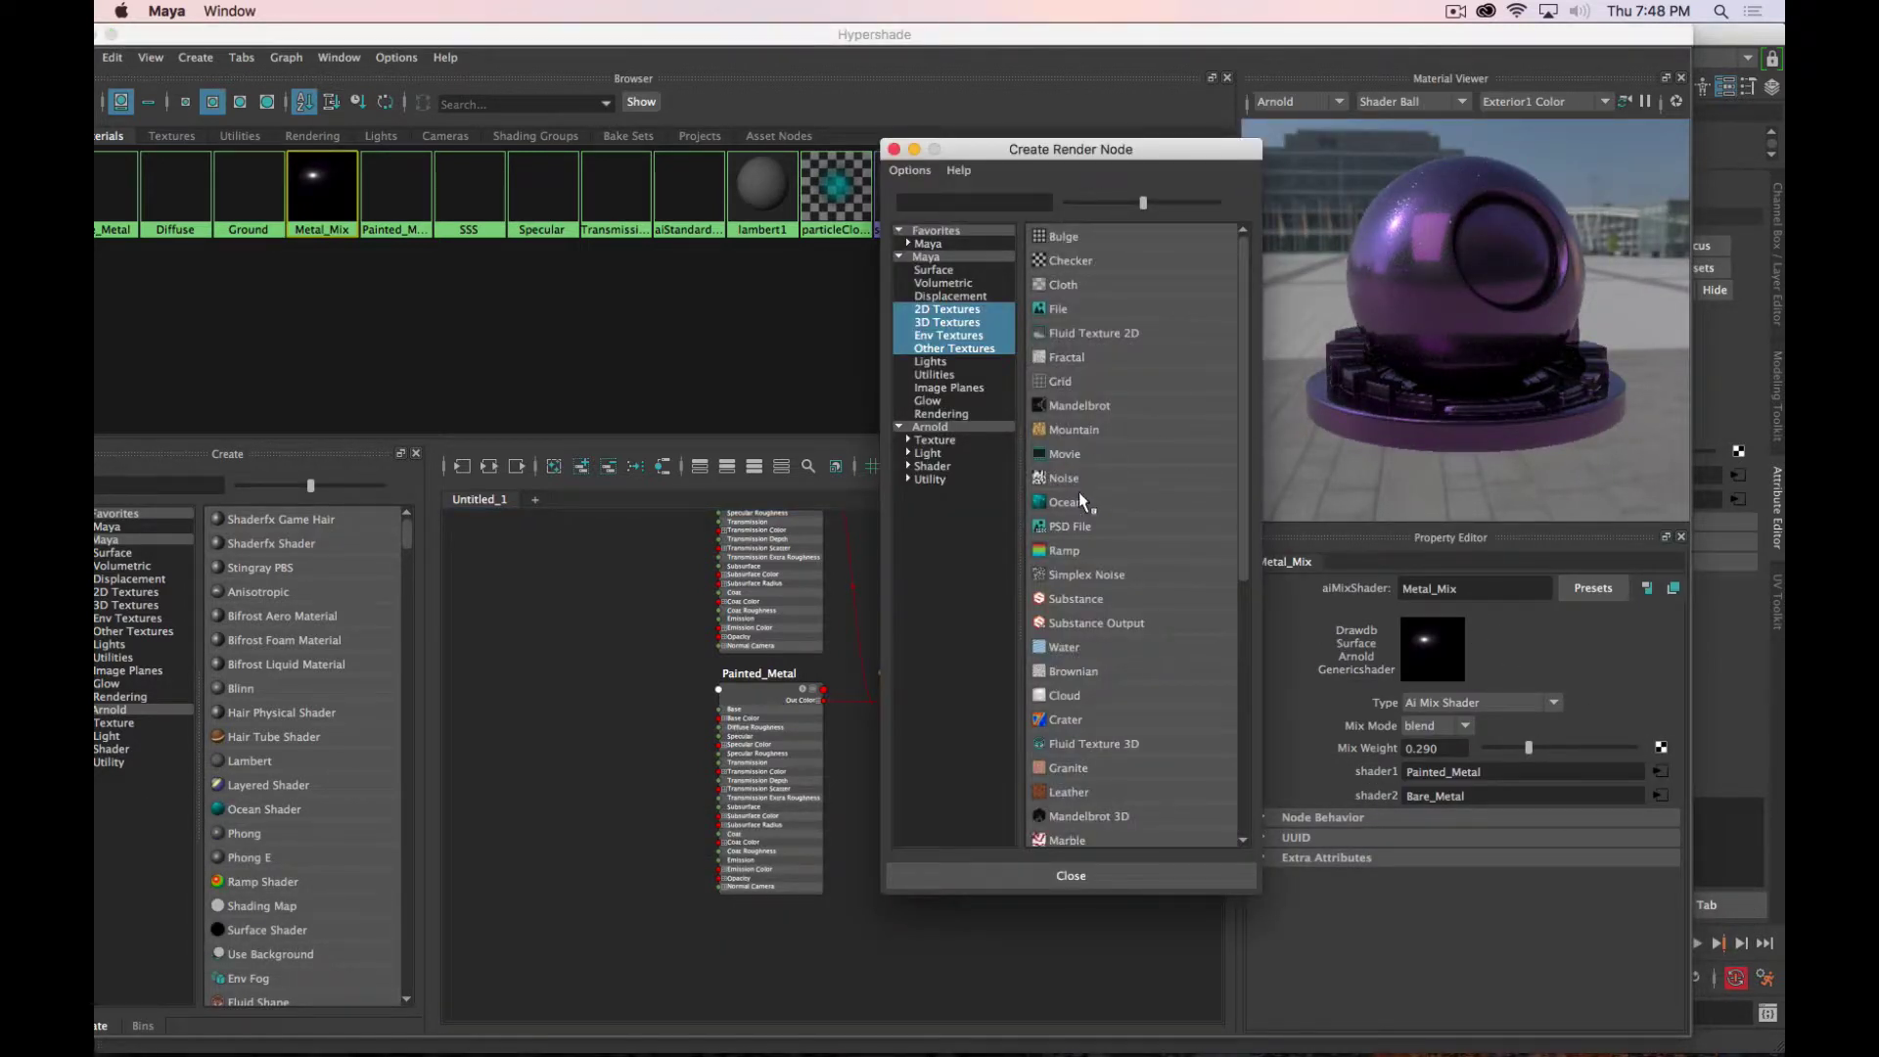
{"action": "left_click", "coordinate": [1059, 308]}
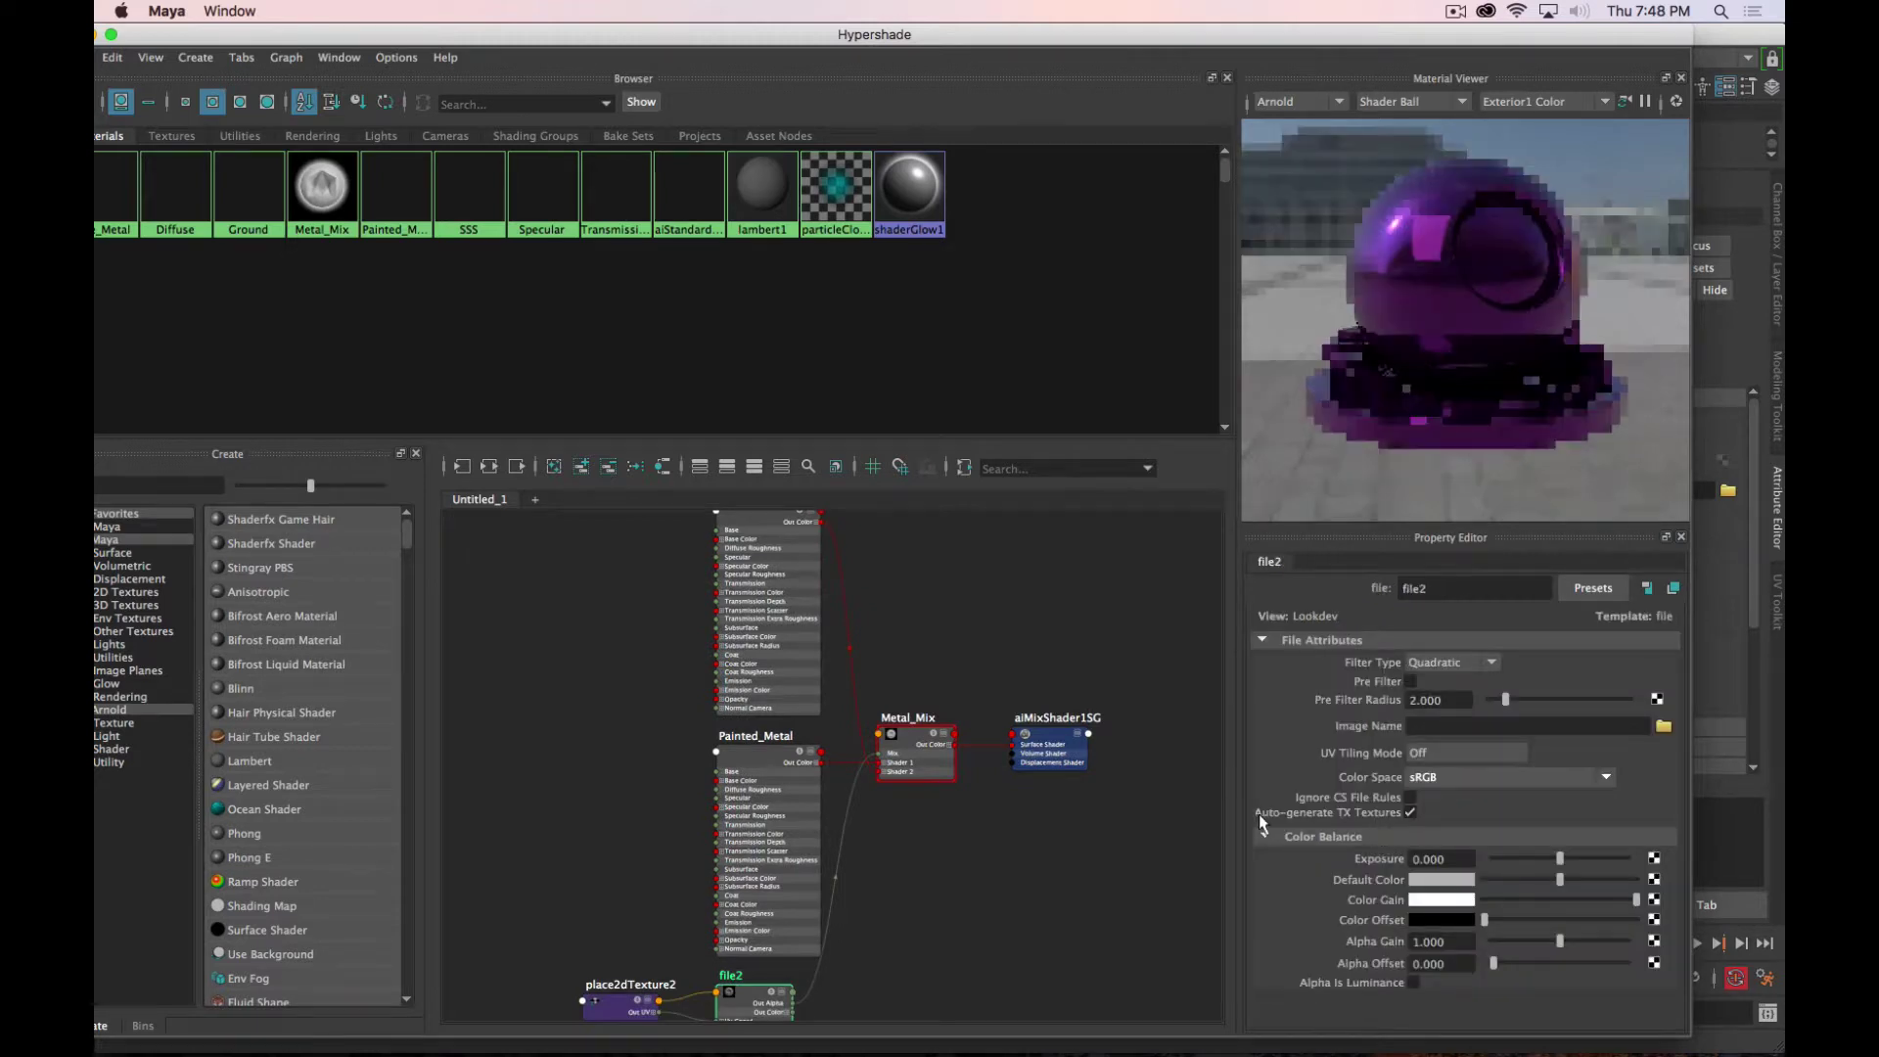
Step: Load Metal_Mix_01.png as the file texture's image
{"action": "left_click", "coordinate": [1664, 728]}
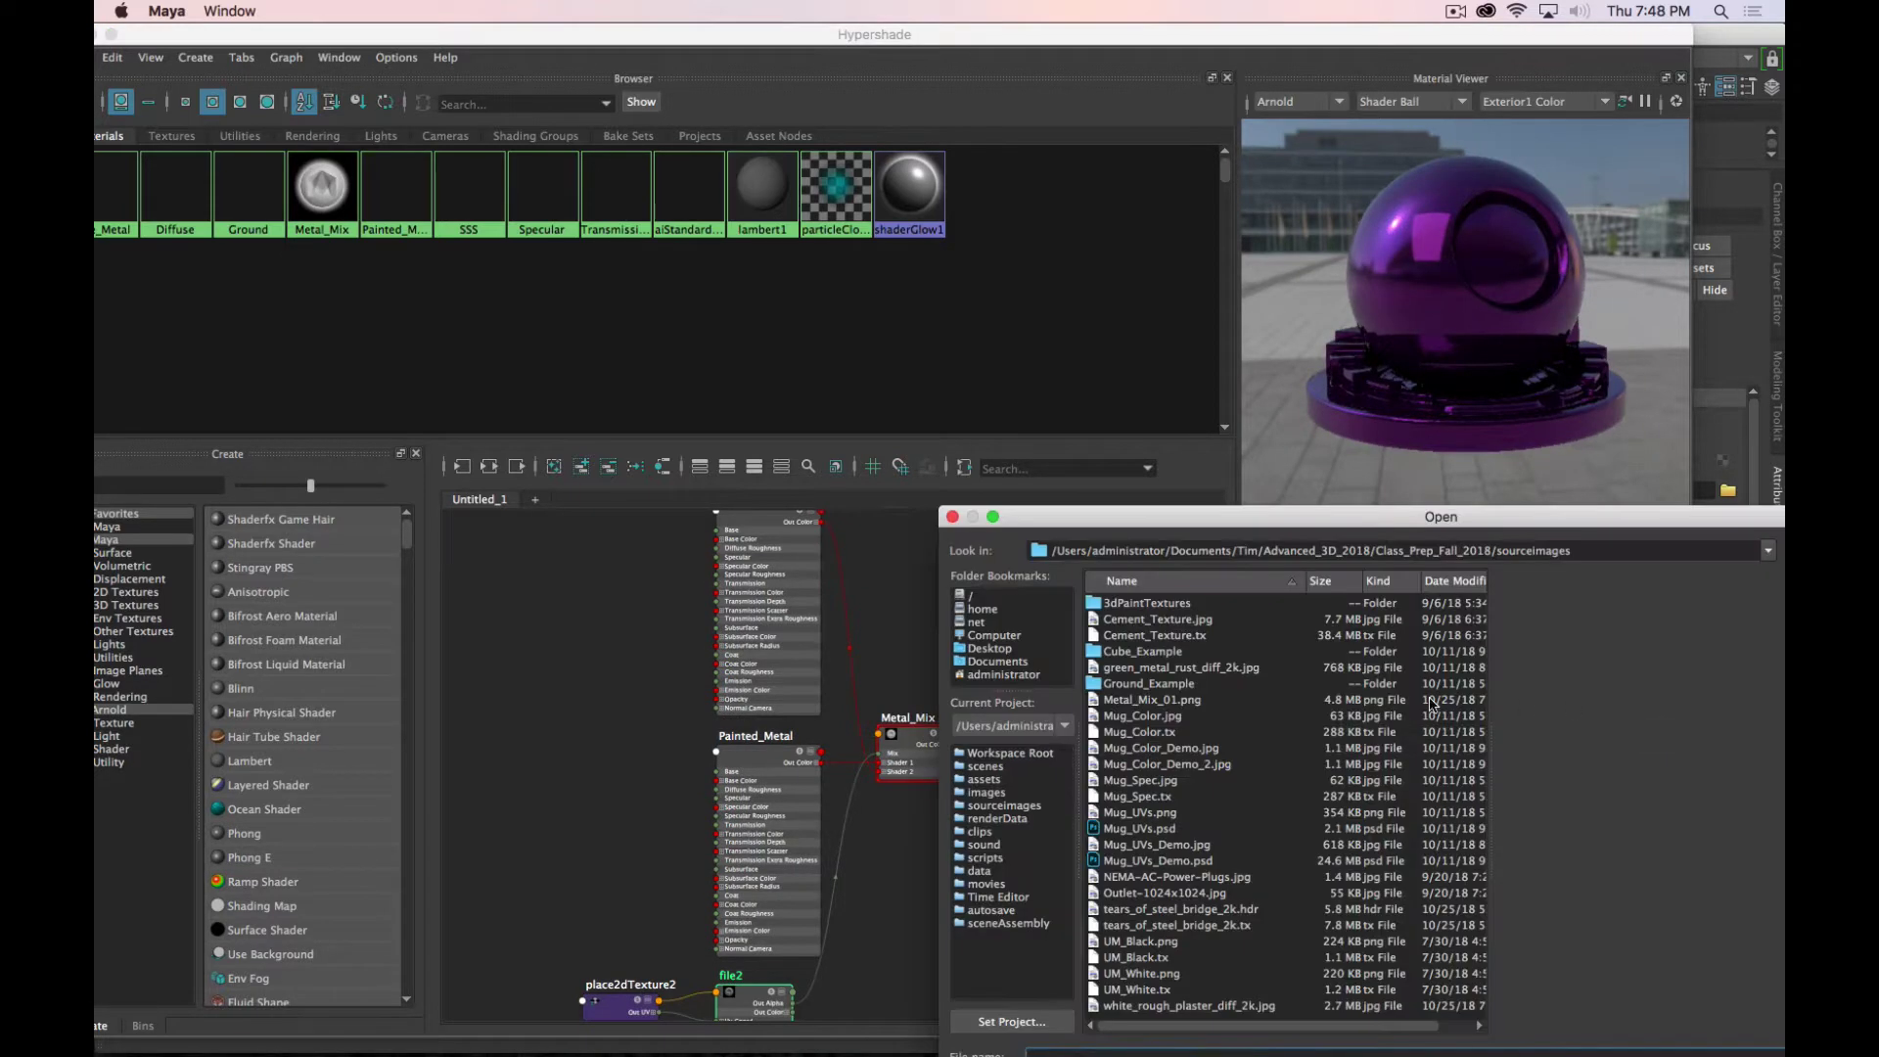
{"action": "left_click", "coordinate": [1155, 701]}
{"action": "left_click_drag", "start_coordinate": [1380, 517], "coordinate": [778, 185]}
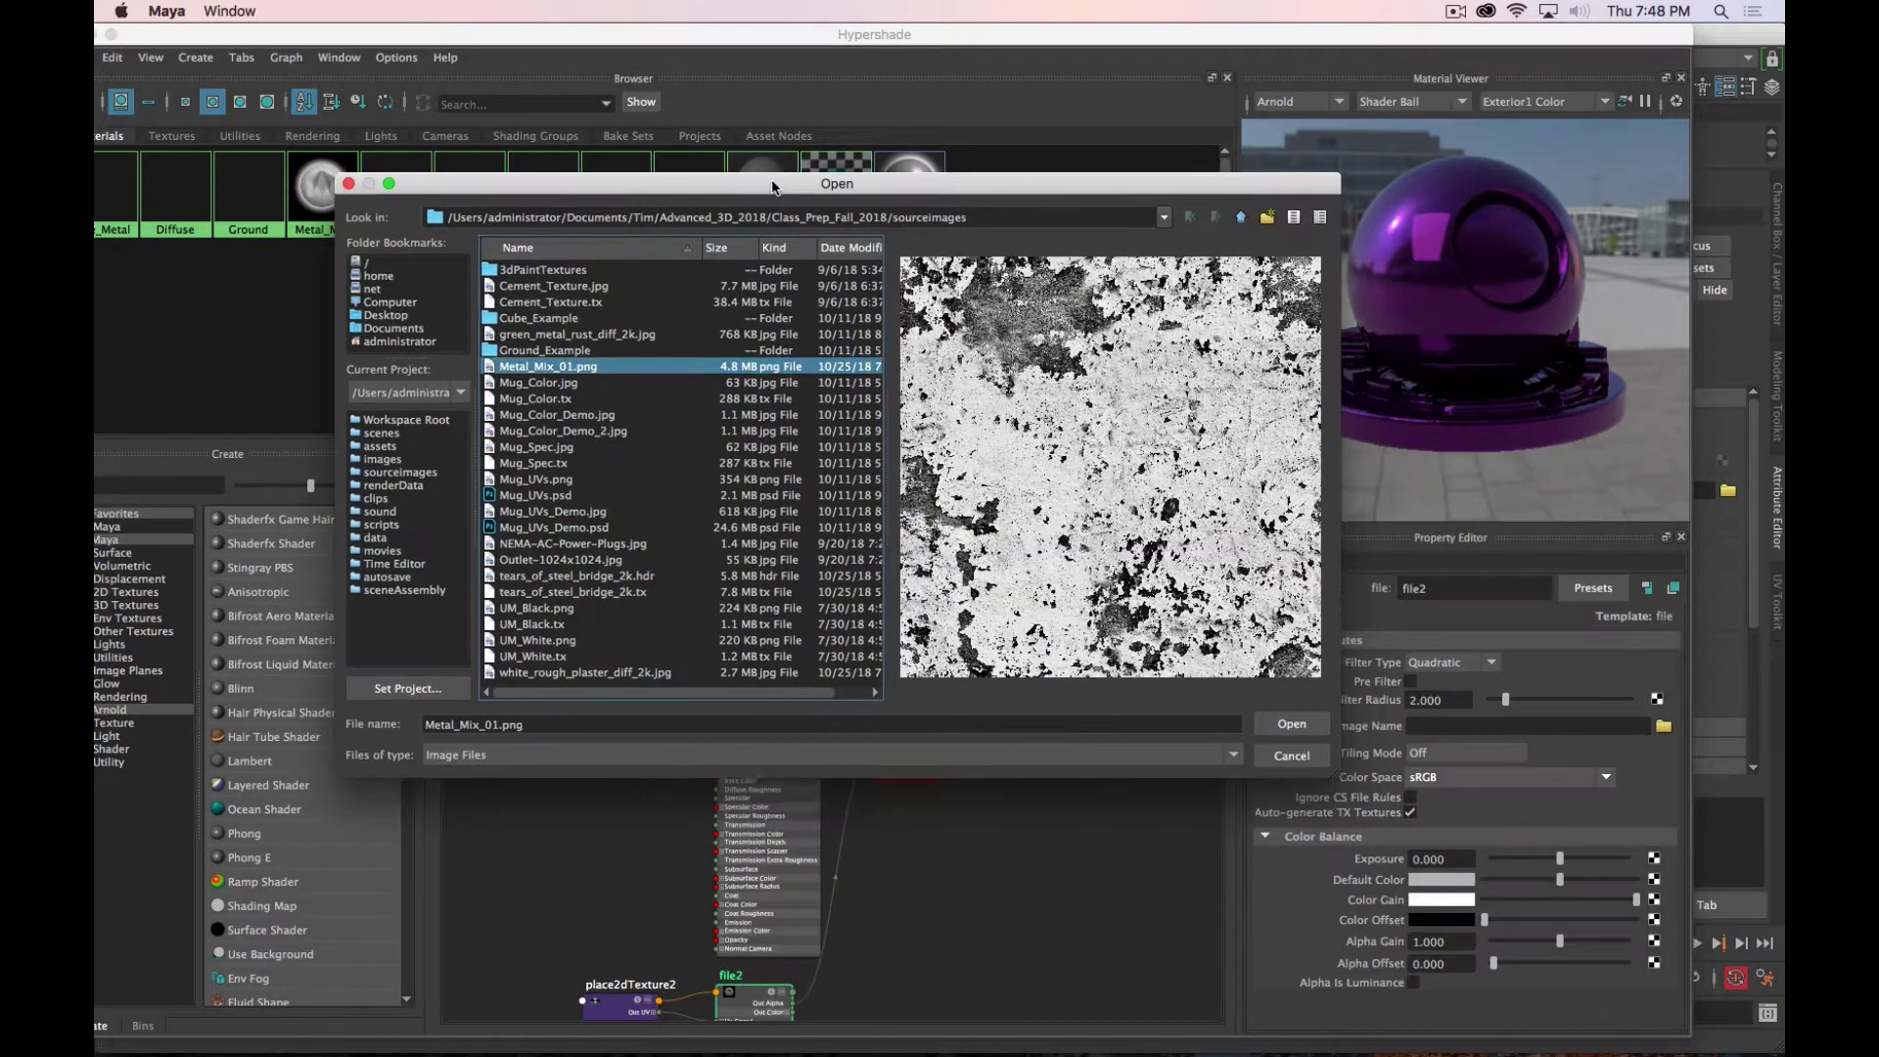
{"action": "left_click", "coordinate": [1291, 729]}
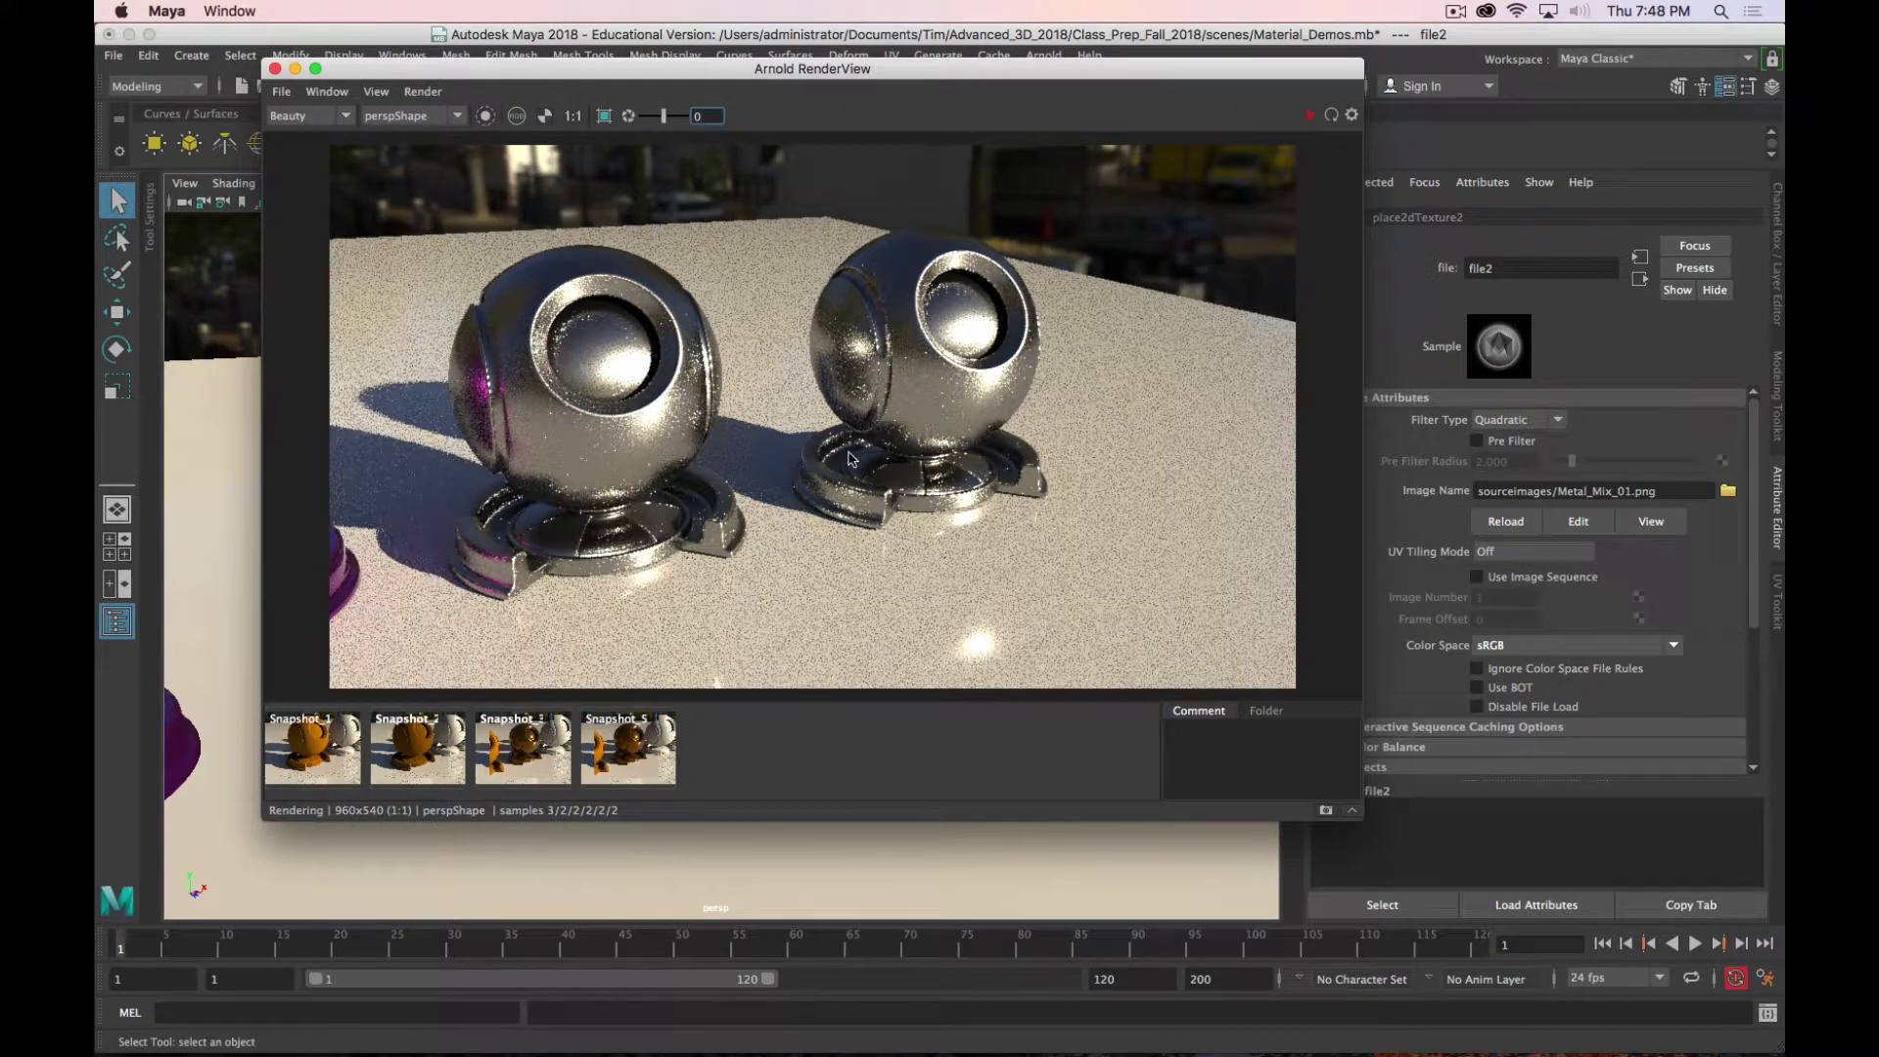
Step: Zoom in and out on the Arnold render, then return to the Hypershade
{"action": "scroll", "coordinate": [861, 436], "scroll_direction": "up", "scroll_amount": 2}
{"action": "scroll", "coordinate": [874, 431], "scroll_direction": "down", "scroll_amount": 2}
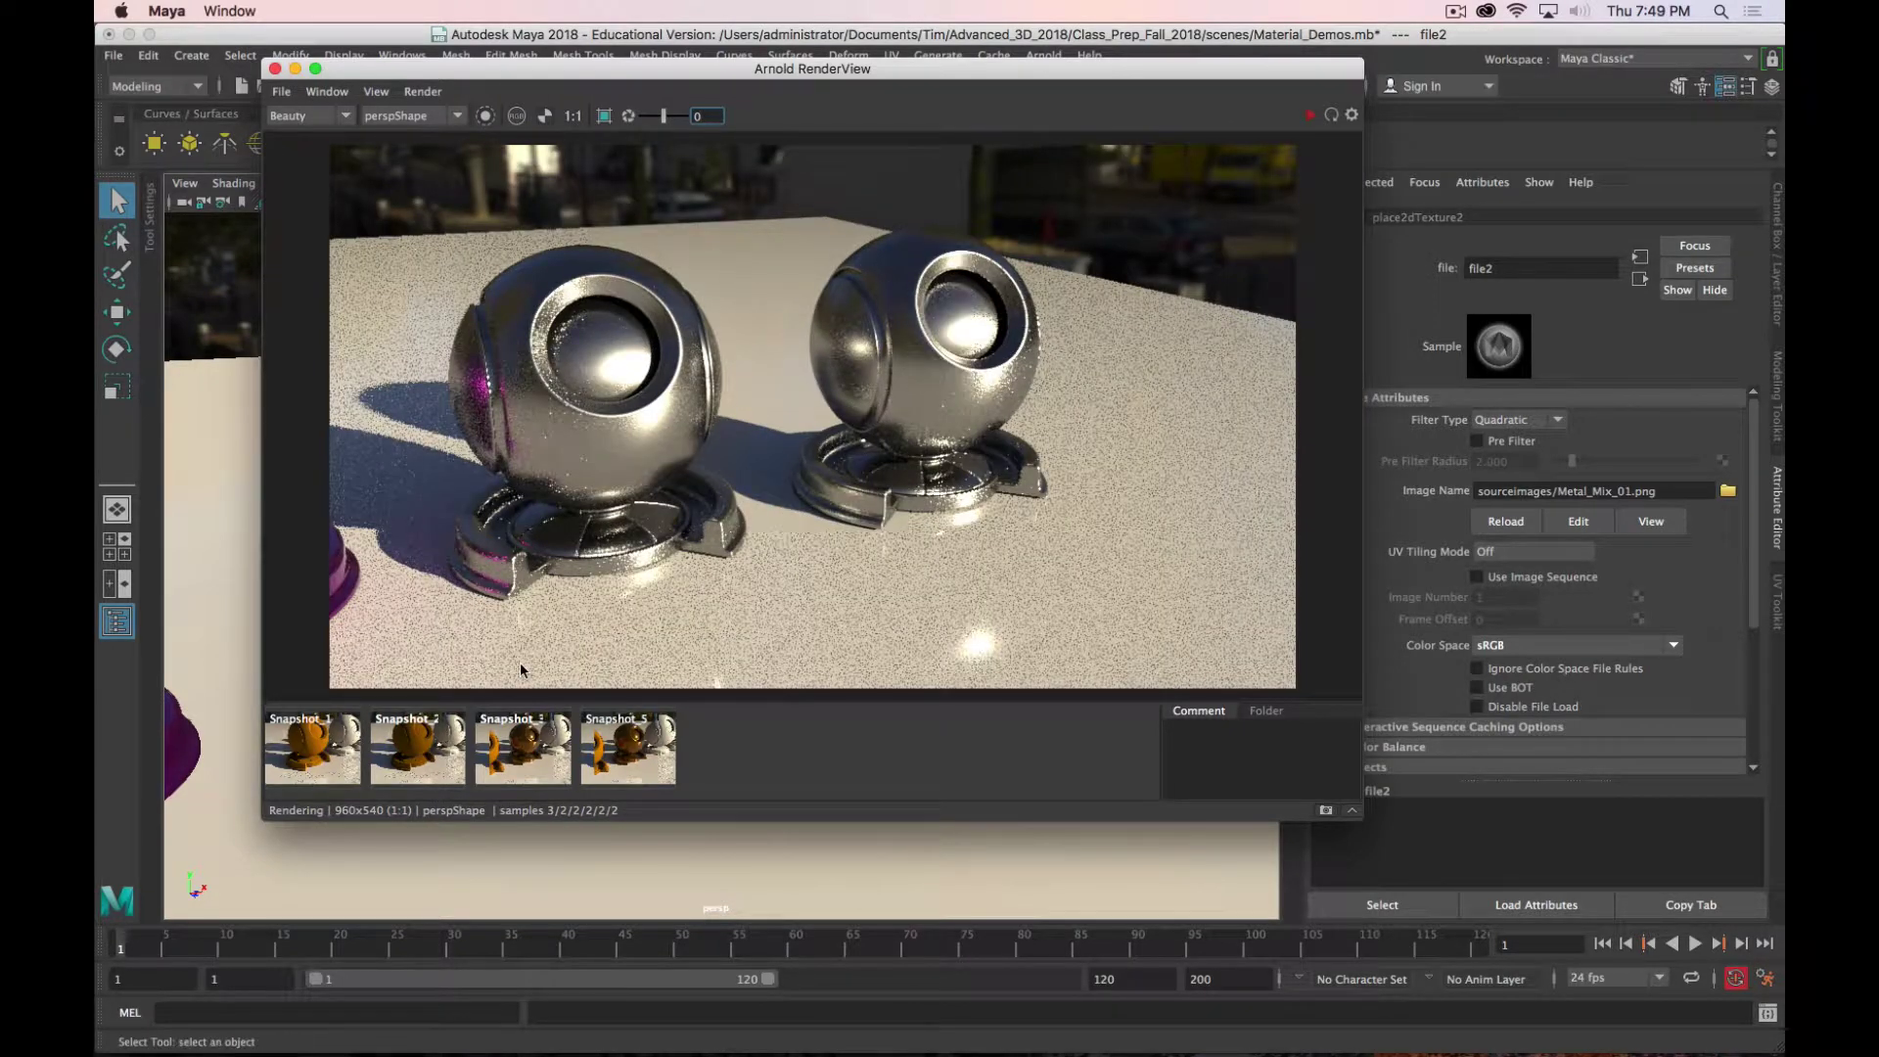
{"action": "key", "text": "alt"}
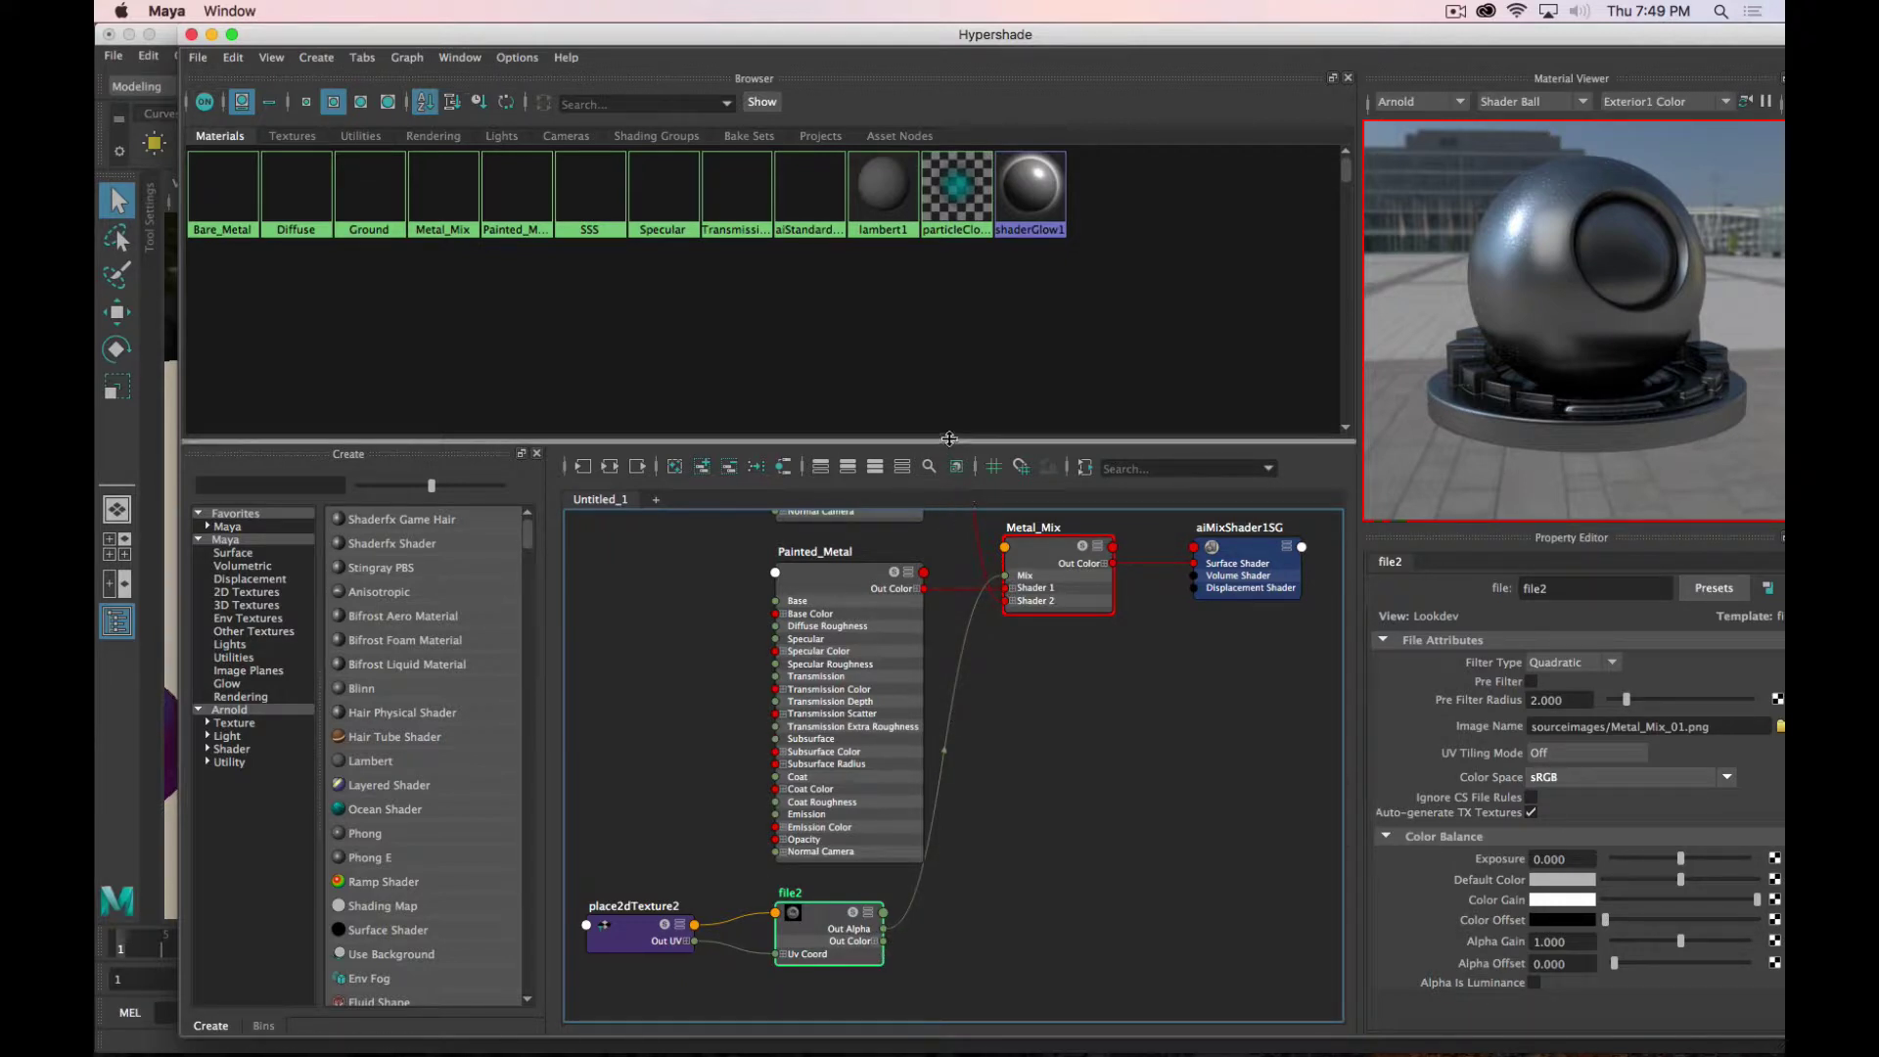
Step: Break file2's Out Alpha link and connect Out Color R to Metal_Mix's Mix input
{"action": "left_click_drag", "start_coordinate": [951, 439], "coordinate": [966, 329]}
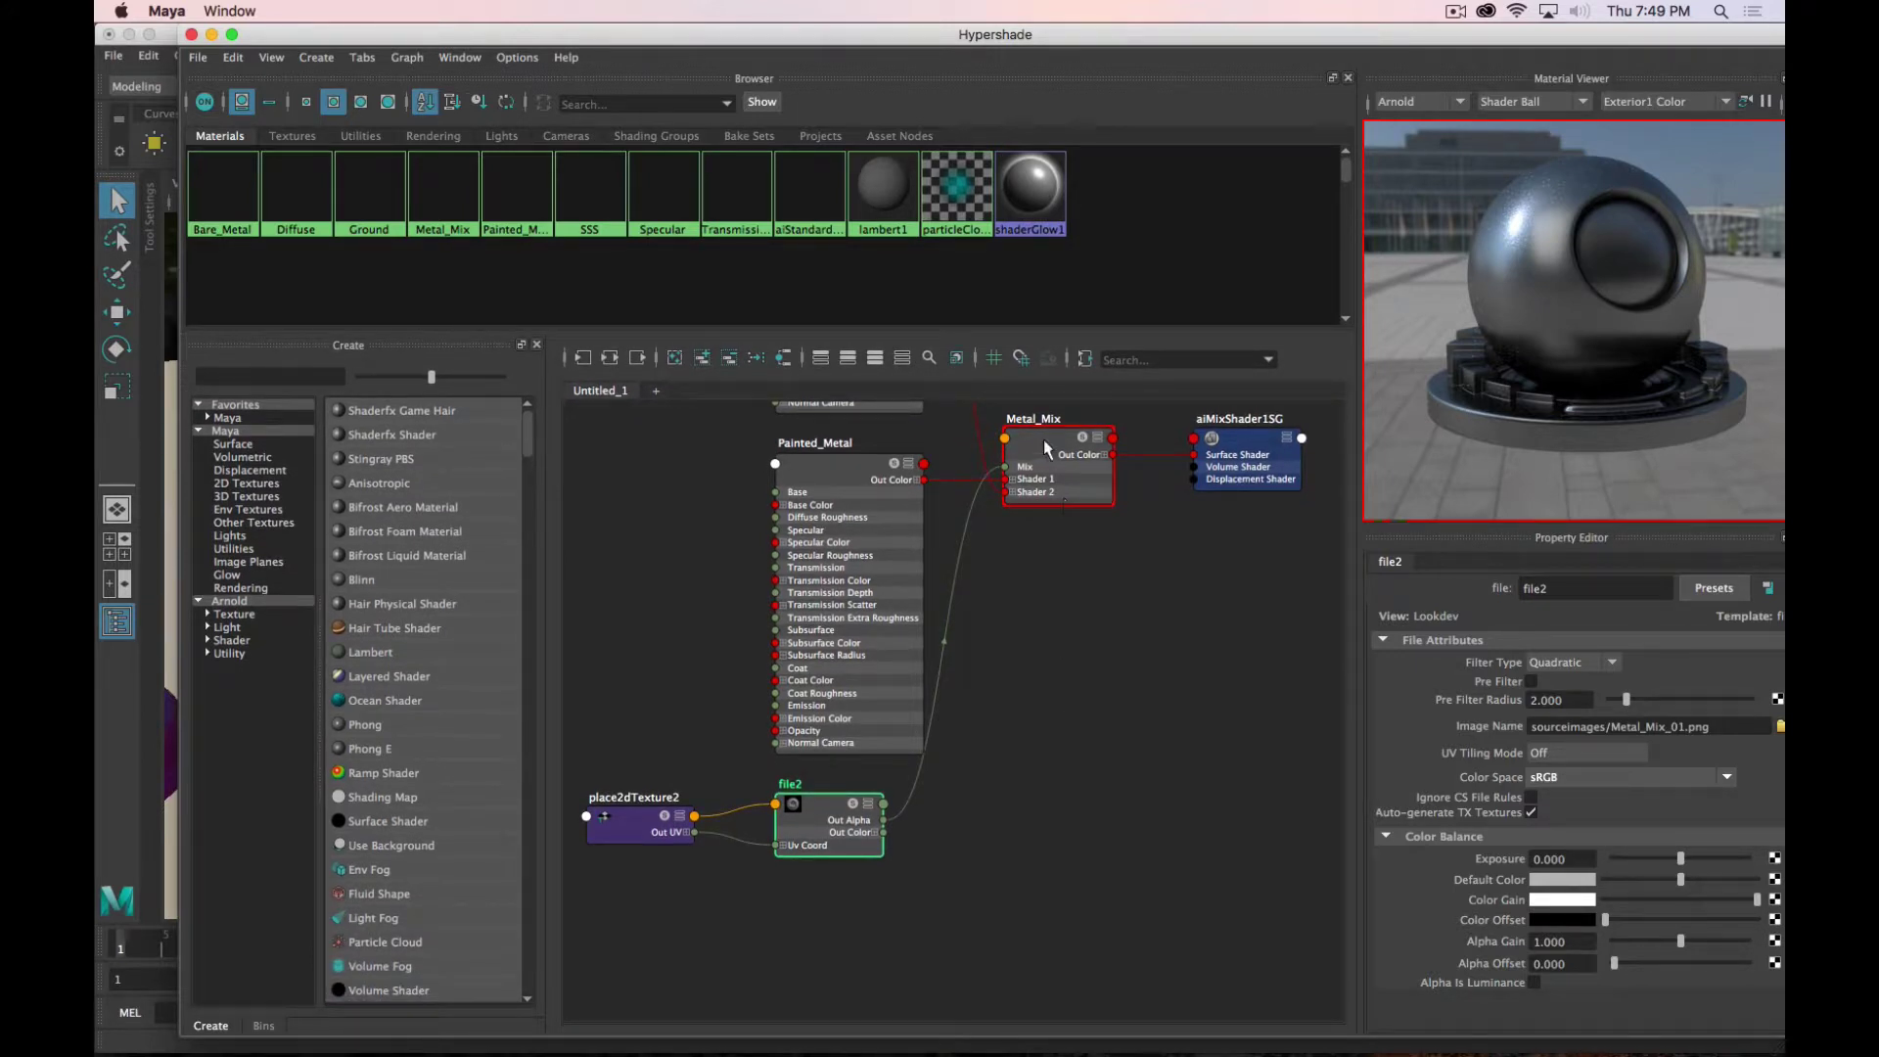
{"action": "left_click_drag", "start_coordinate": [1046, 447], "coordinate": [1069, 516]}
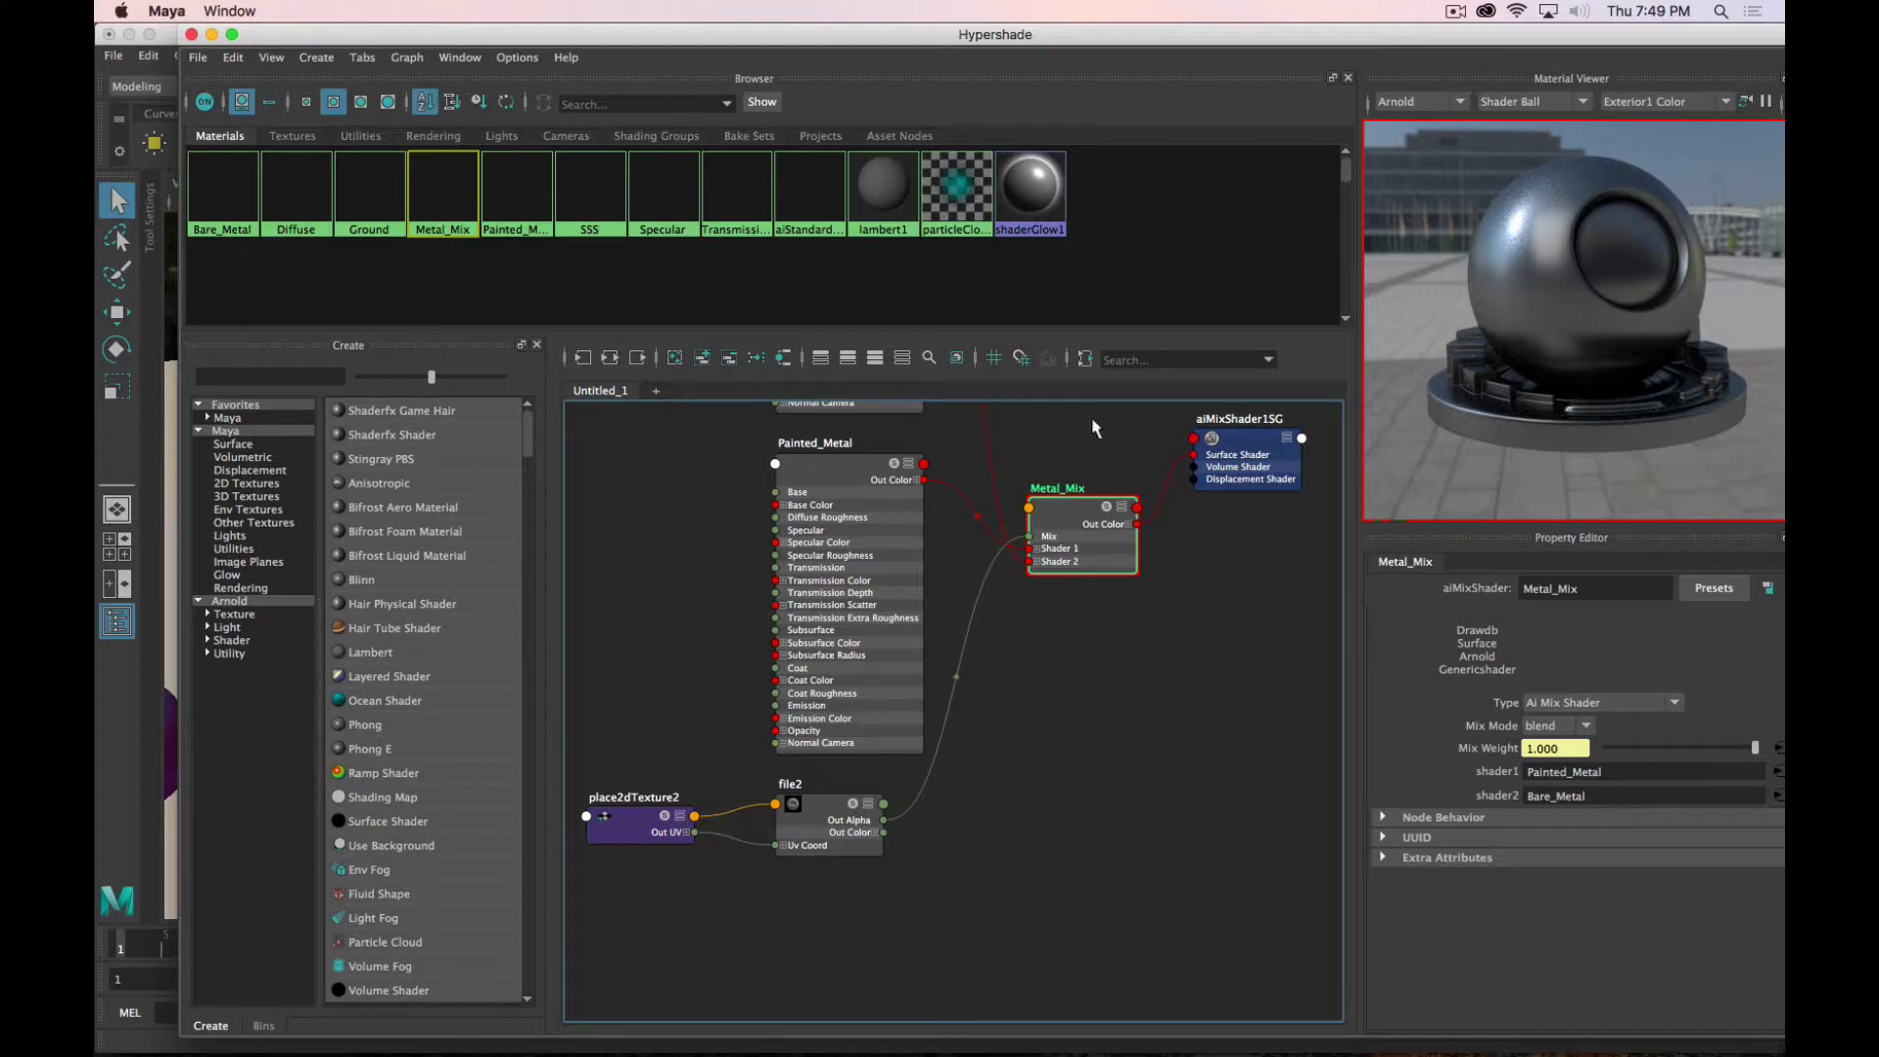
{"action": "left_click_drag", "start_coordinate": [1030, 537], "coordinate": [949, 913]}
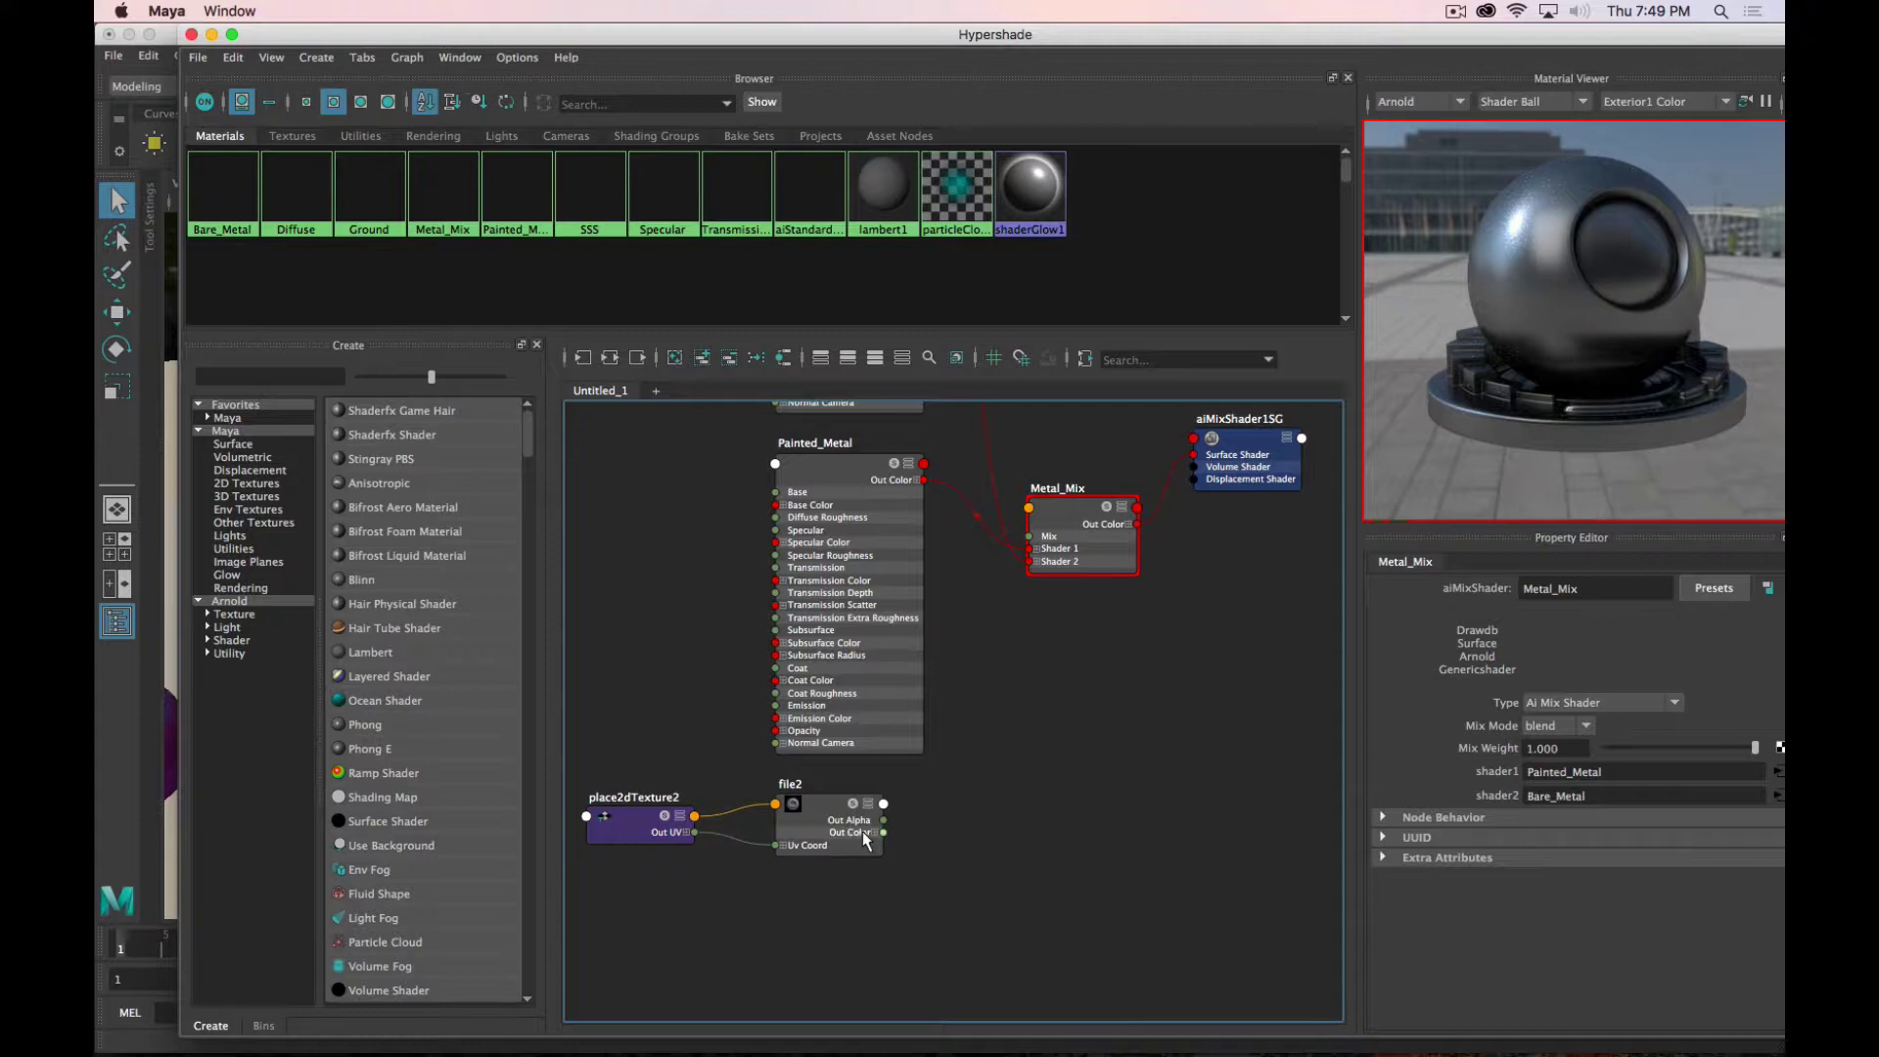
{"action": "left_click_drag", "start_coordinate": [884, 837], "coordinate": [1027, 551]}
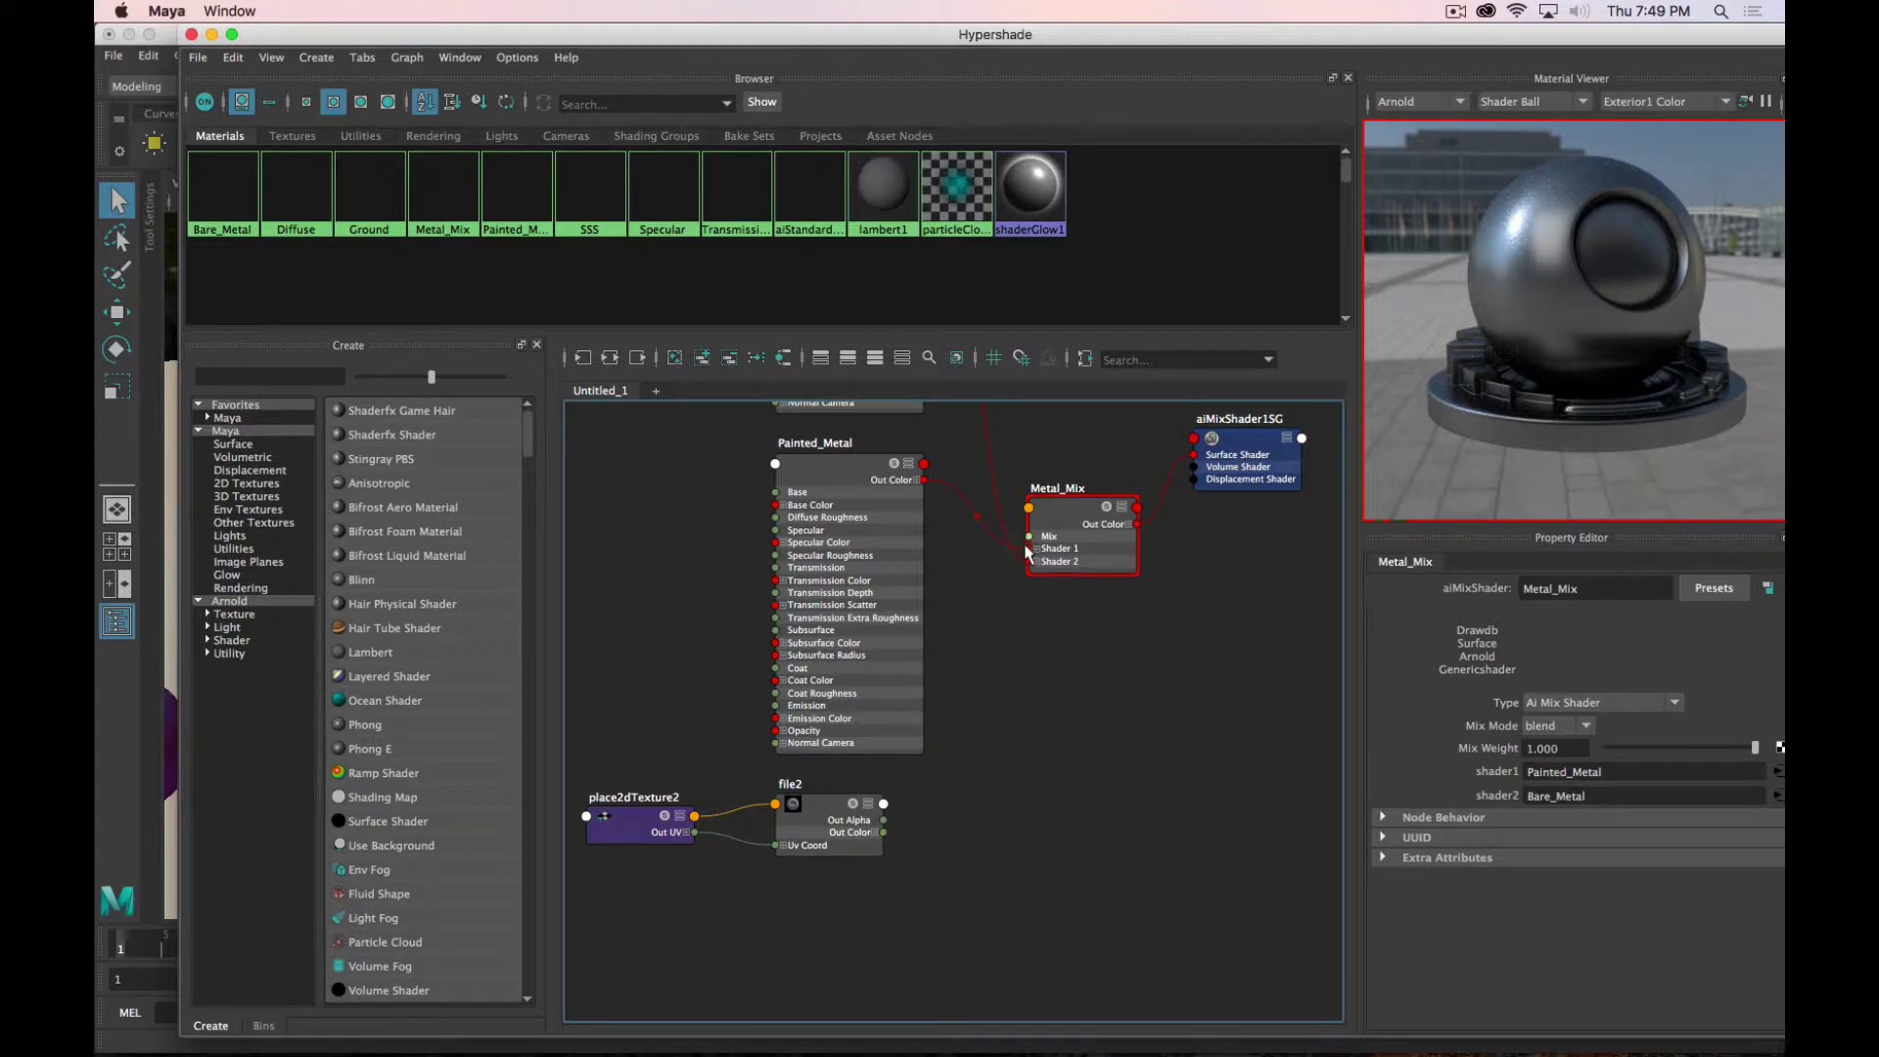
{"action": "left_click_drag", "start_coordinate": [883, 835], "coordinate": [1027, 540]}
{"action": "left_click", "coordinate": [880, 833]}
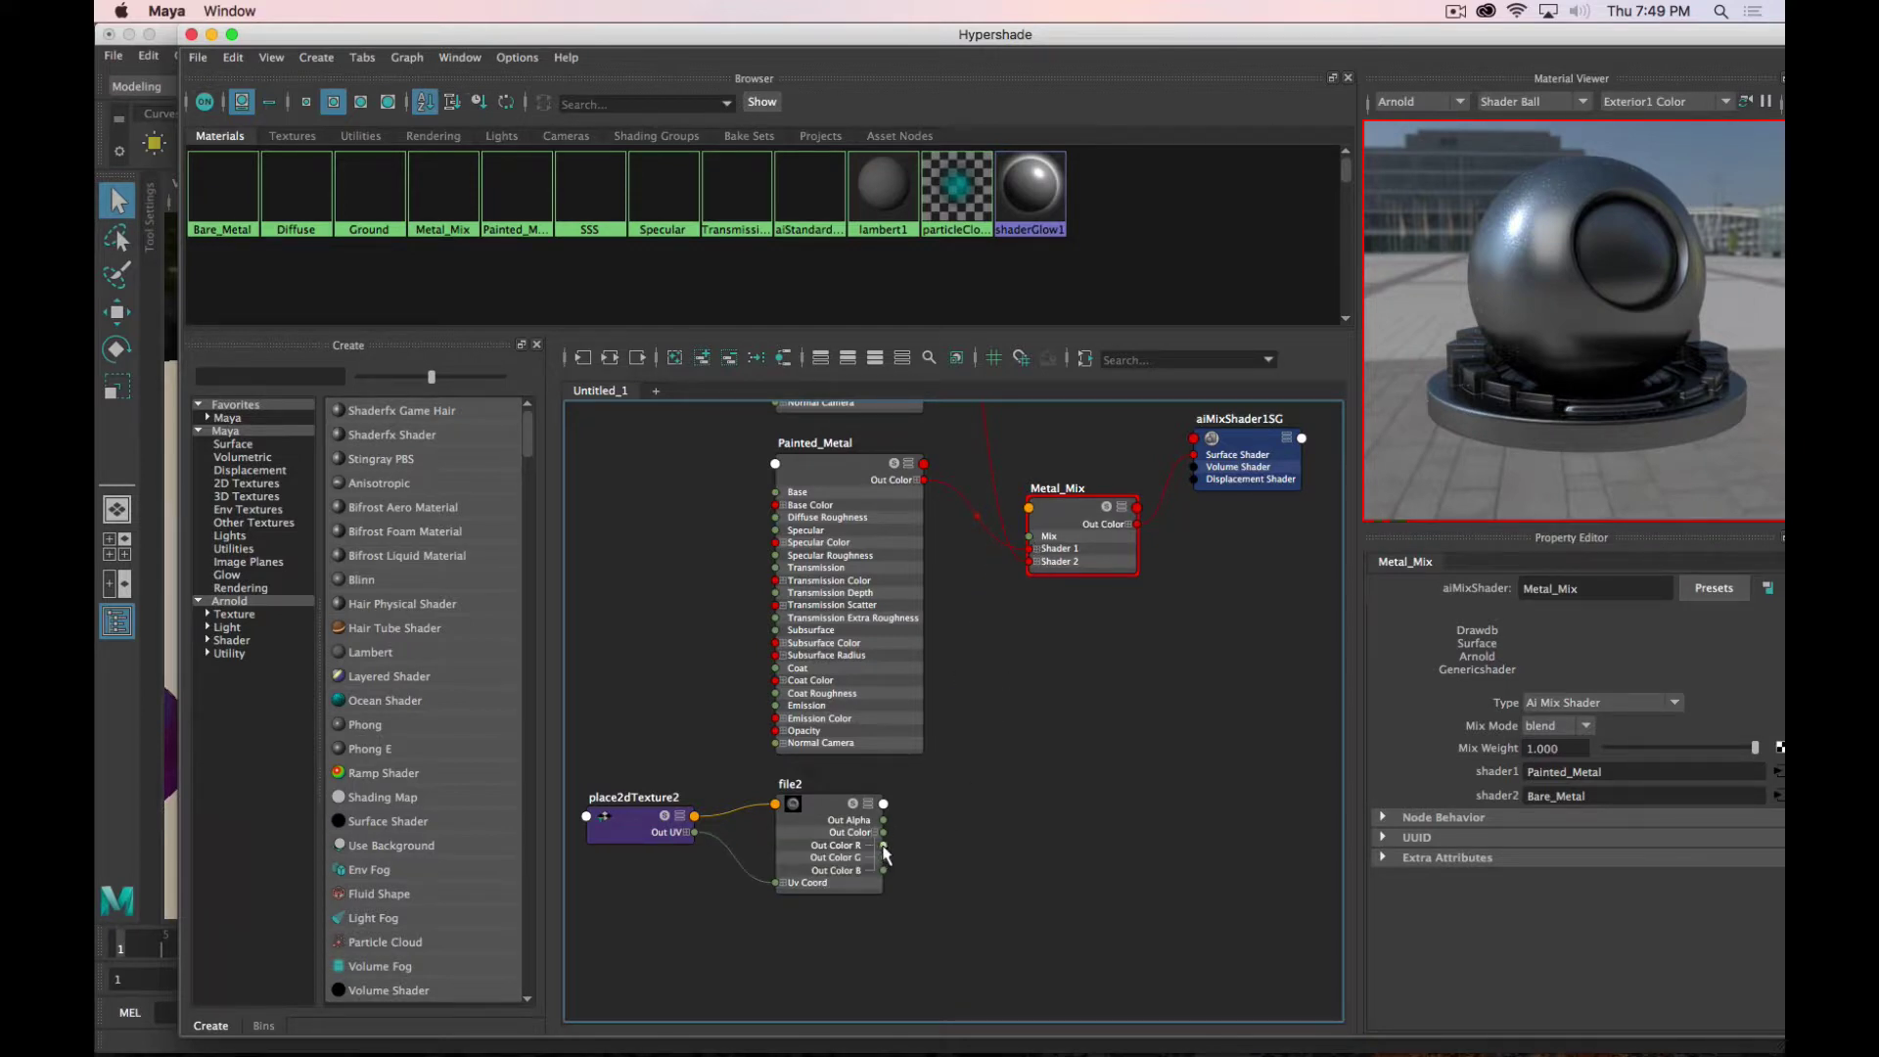
{"action": "left_click_drag", "start_coordinate": [884, 844], "coordinate": [1028, 536]}
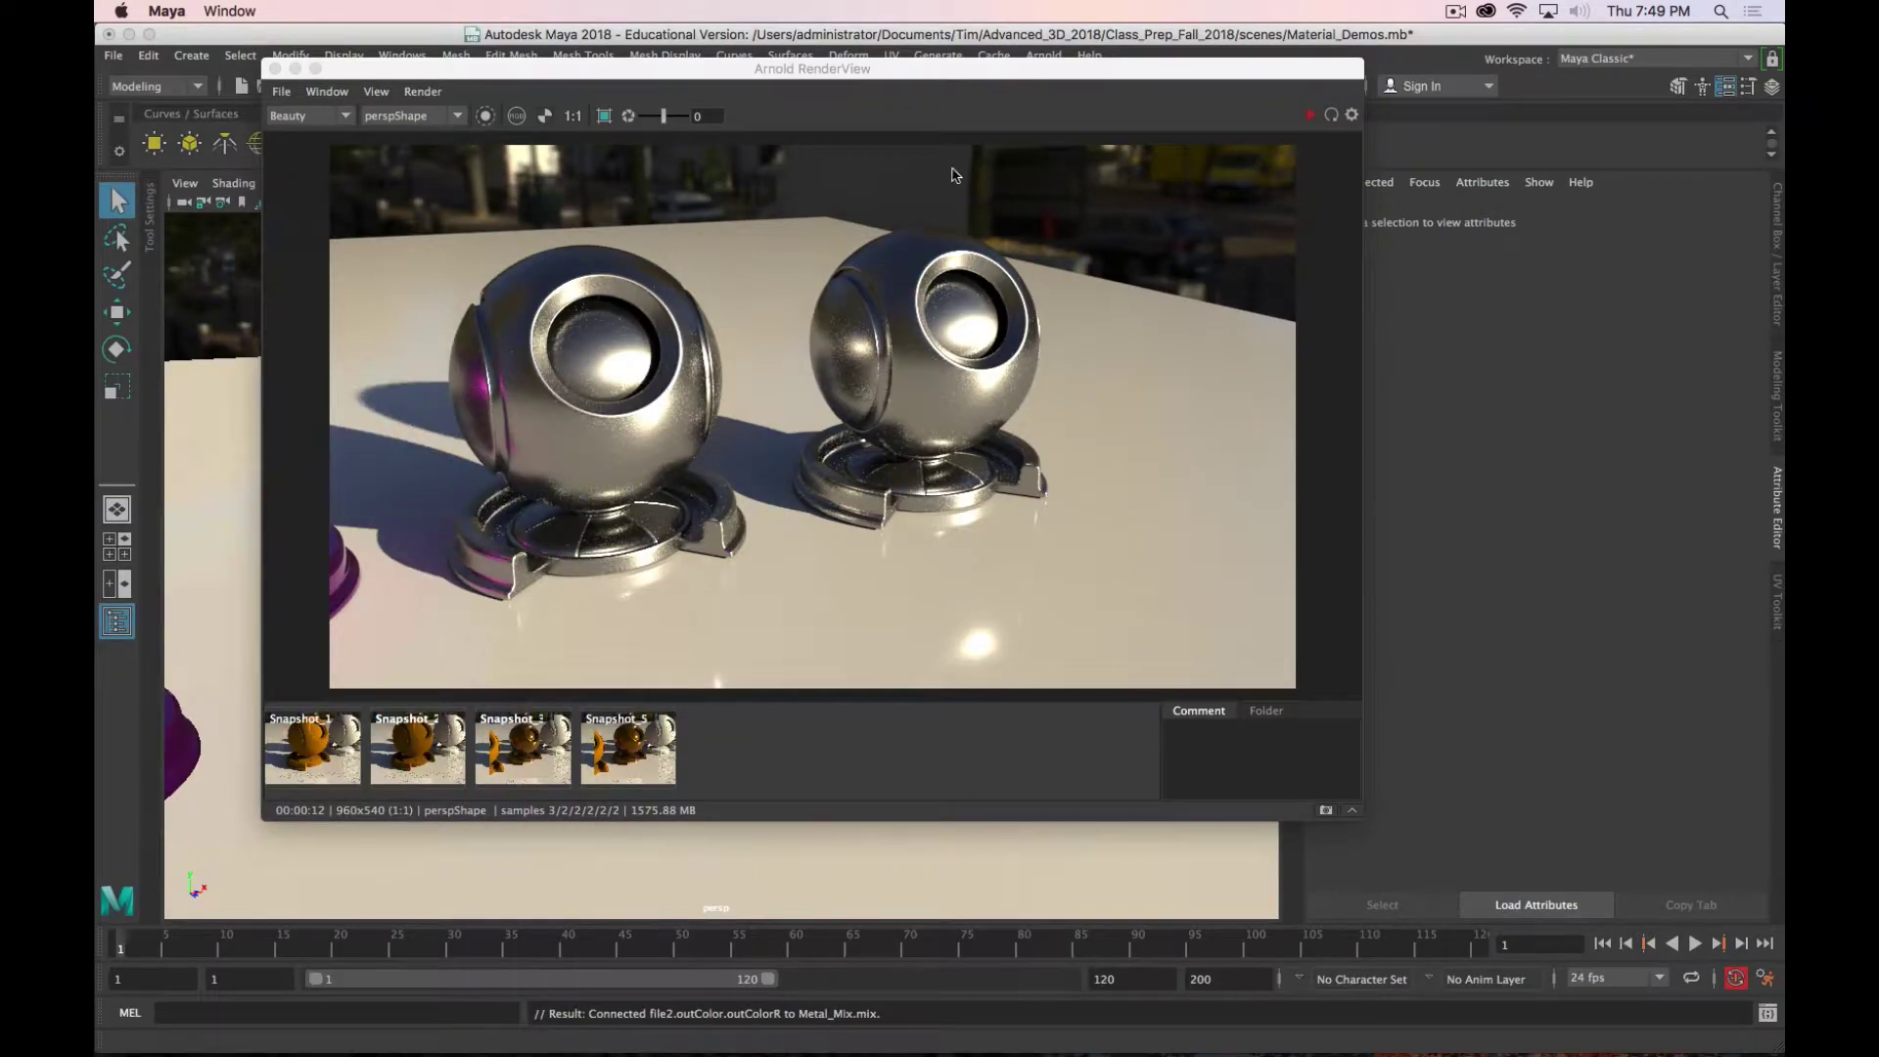
Step: Re-render in Arnold, zoom in to inspect the purple-over-silver mix, then switch to Photoshop
{"action": "left_click", "coordinate": [1084, 166]}
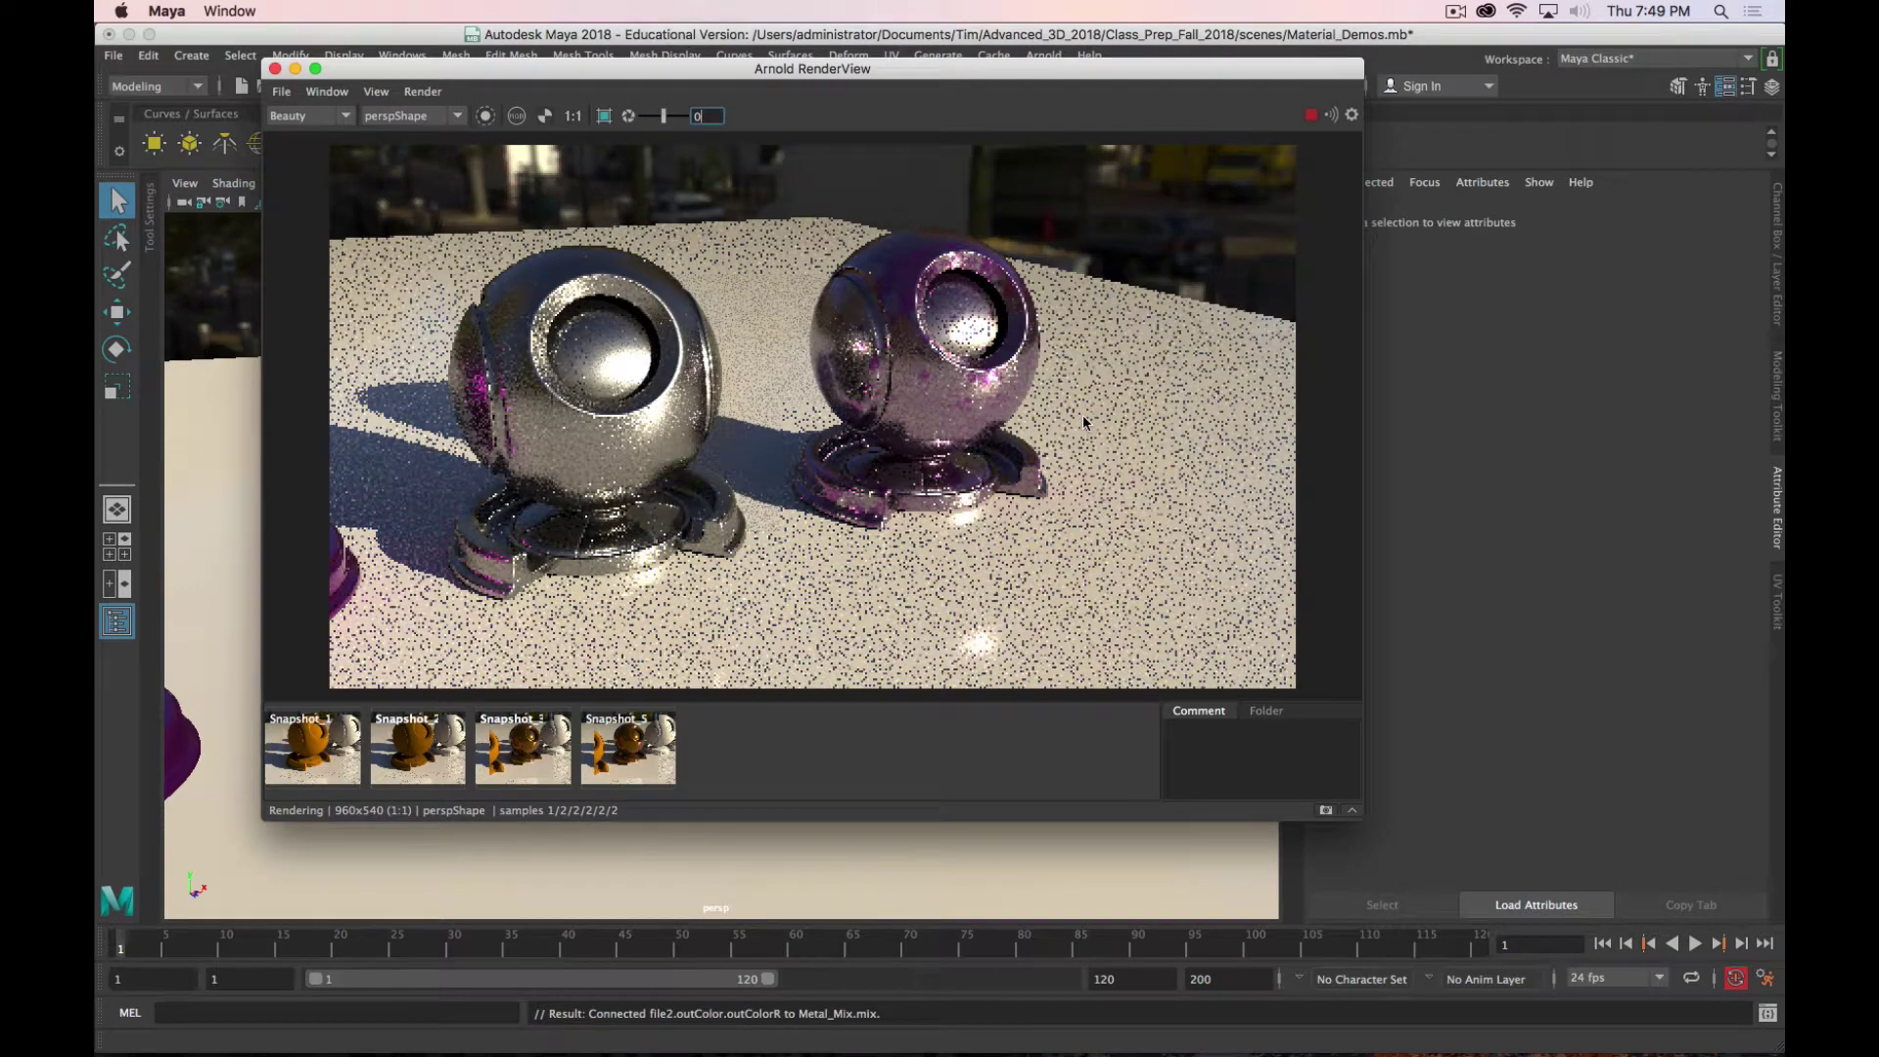
{"action": "scroll", "coordinate": [972, 383], "scroll_direction": "up", "scroll_amount": 1}
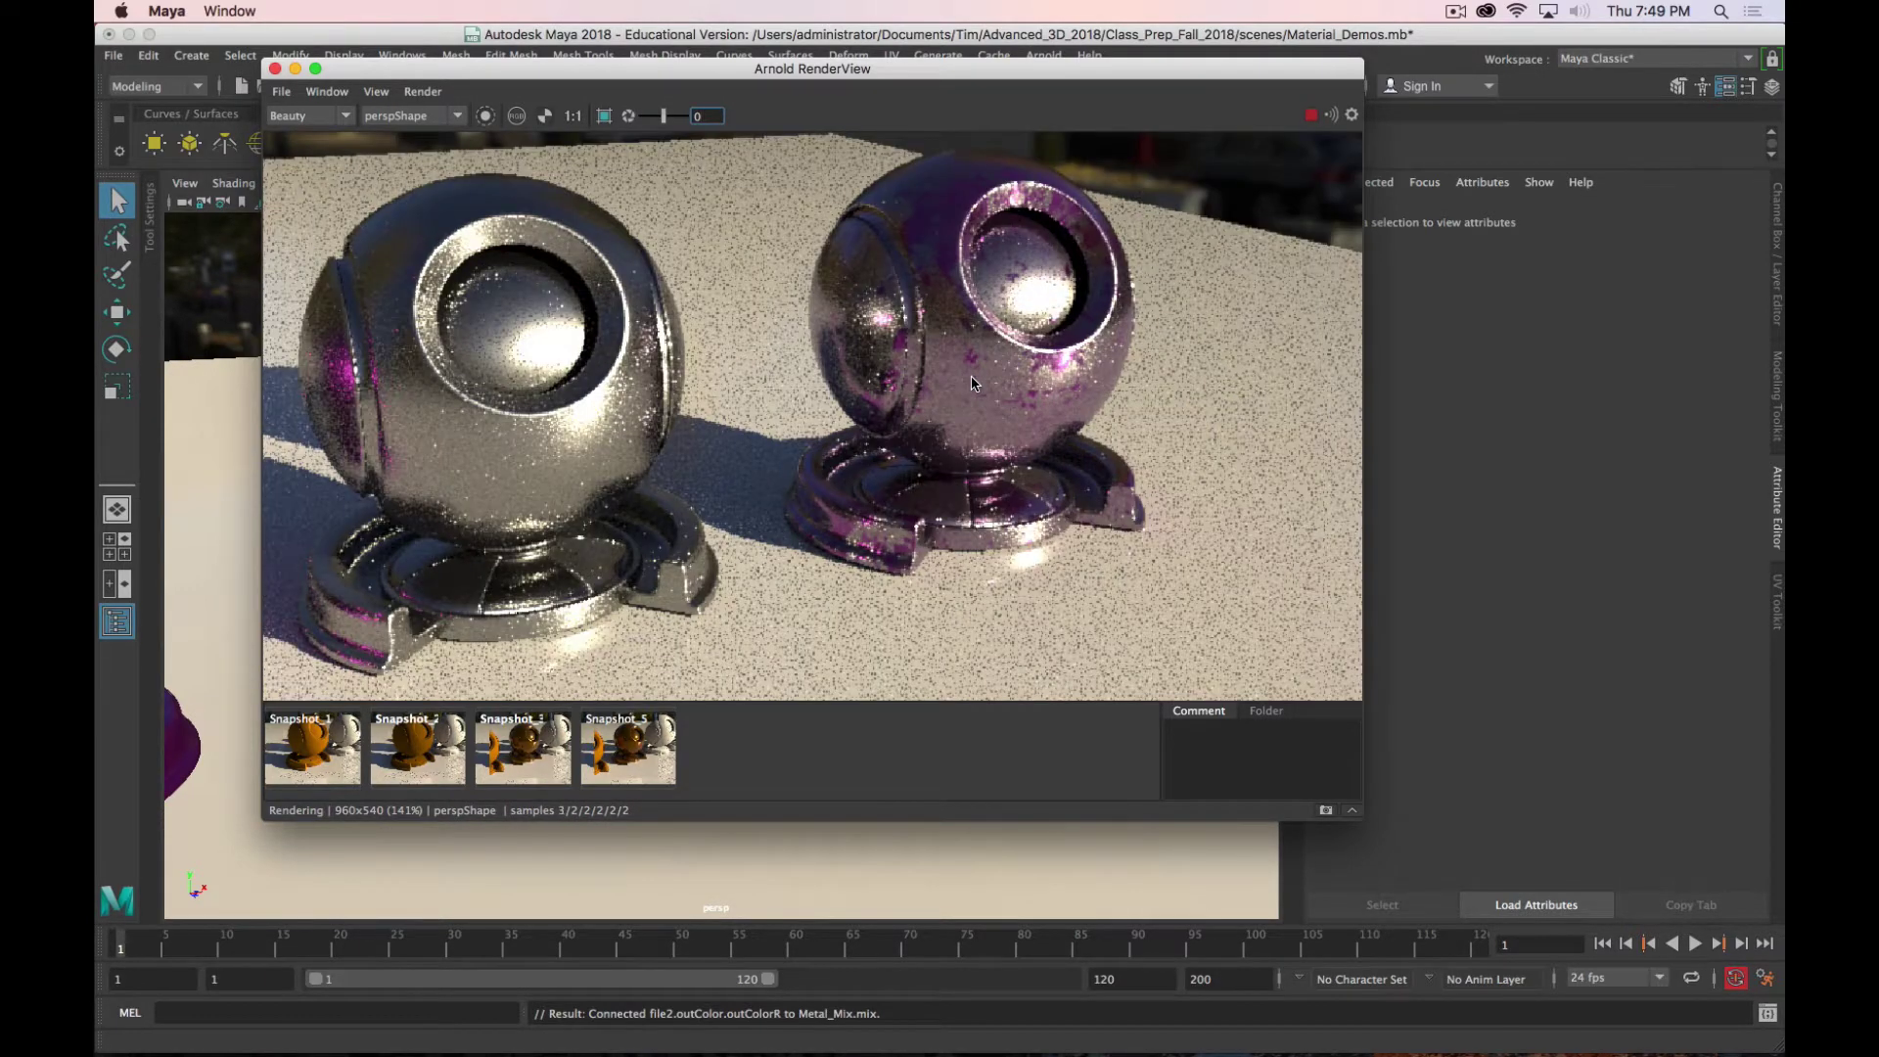
{"action": "scroll", "coordinate": [979, 522], "scroll_direction": "up", "scroll_amount": 1}
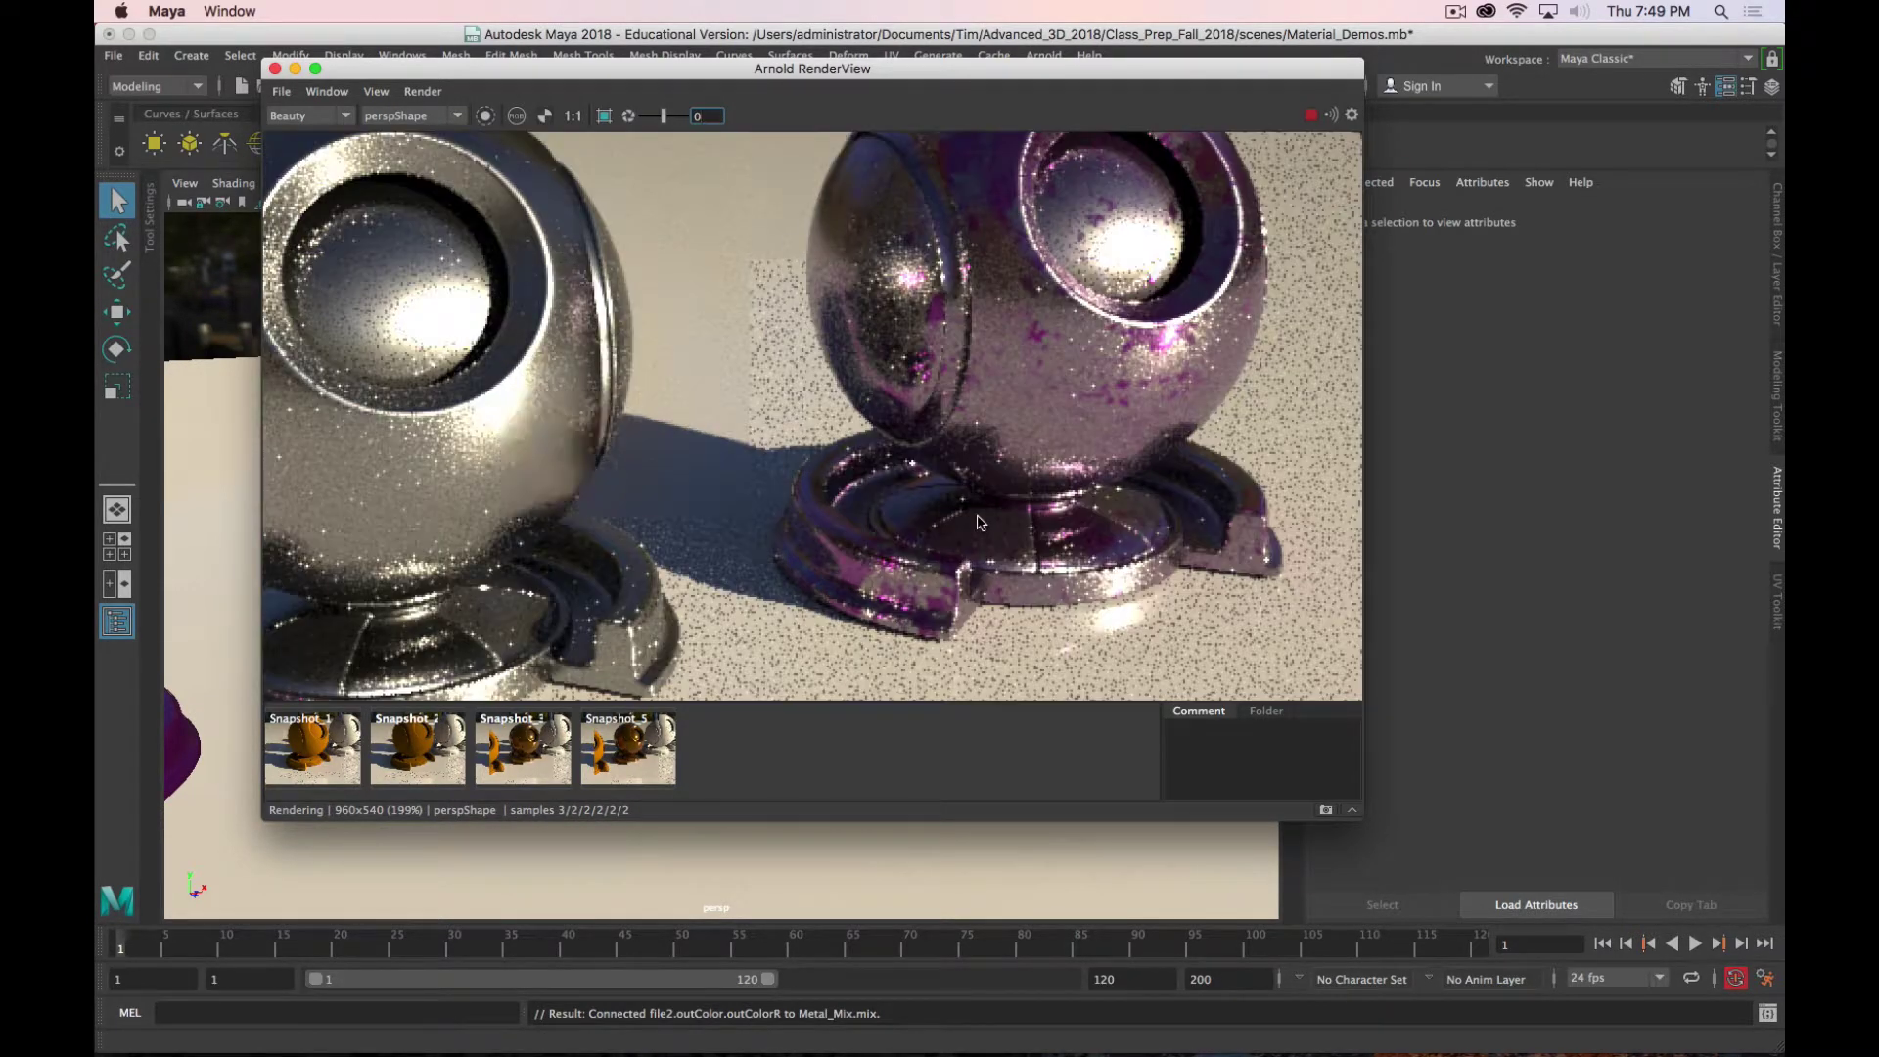
{"action": "scroll", "coordinate": [979, 522], "scroll_direction": "down", "scroll_amount": 1}
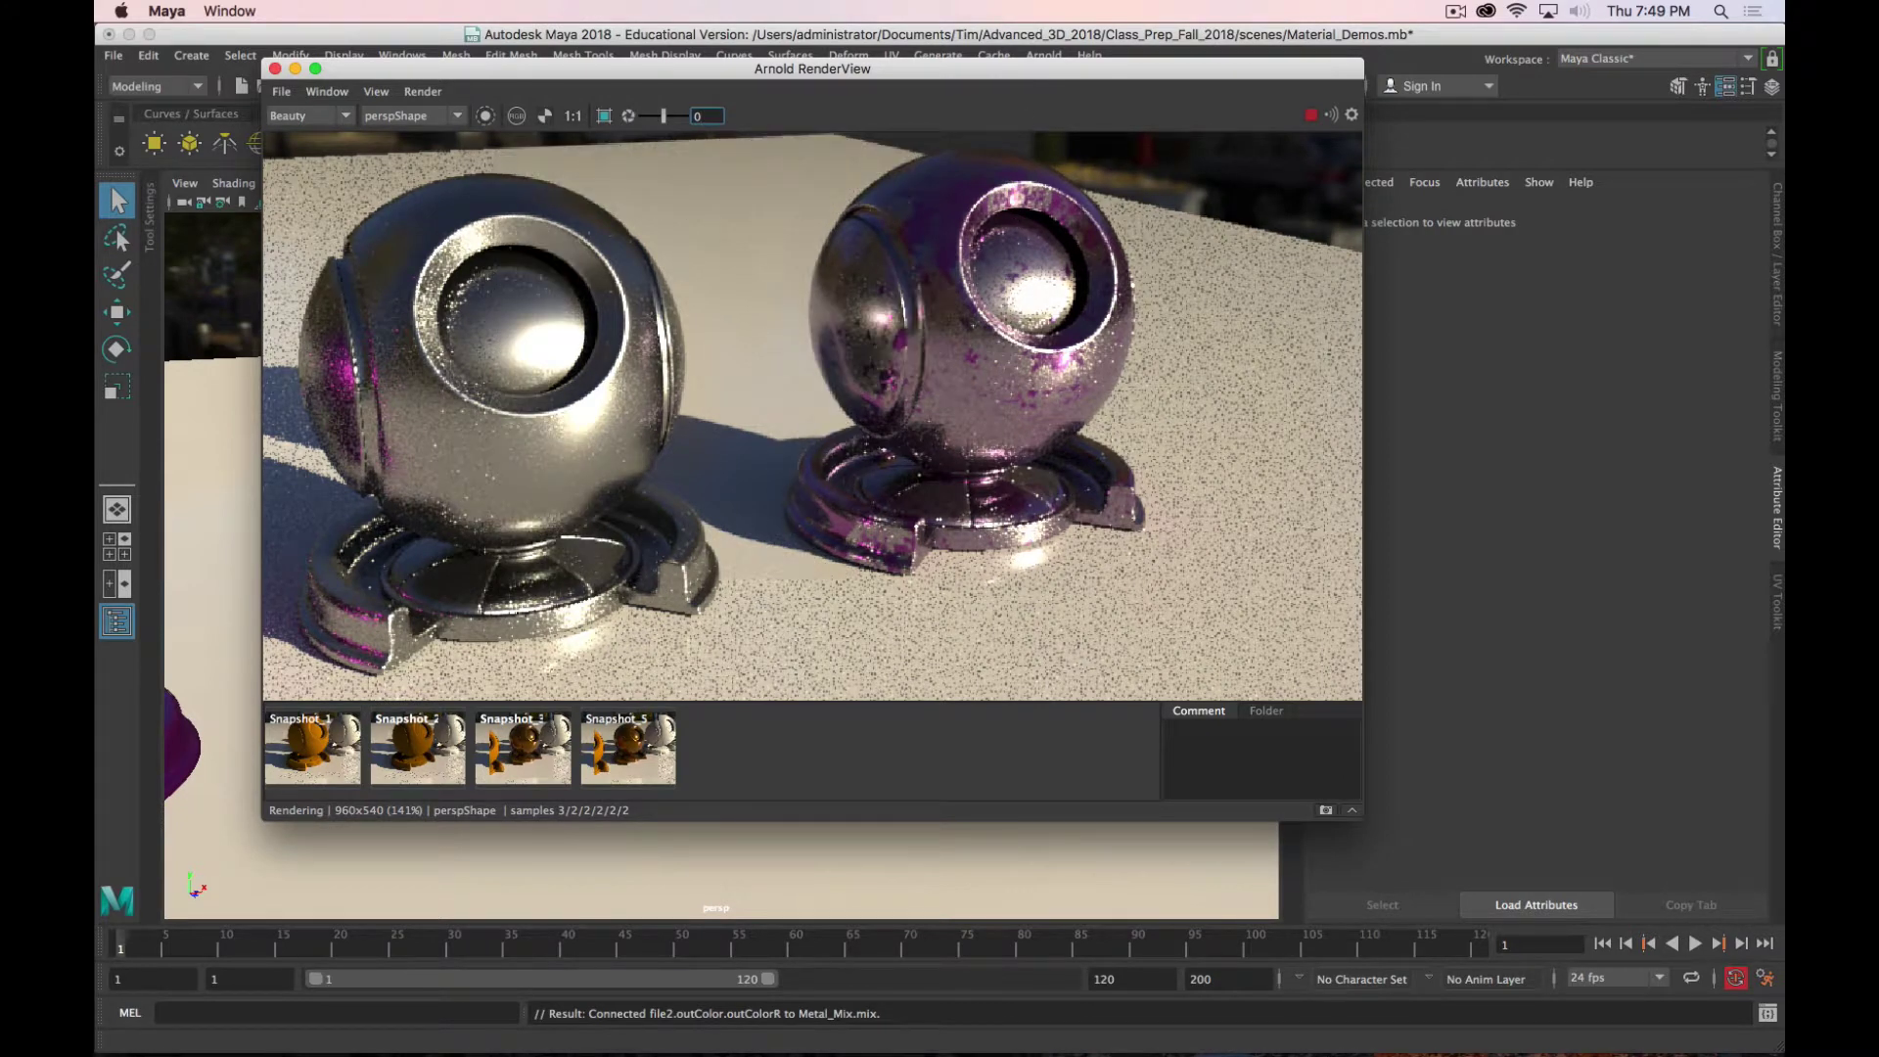
{"action": "key", "text": "super+Tab"}
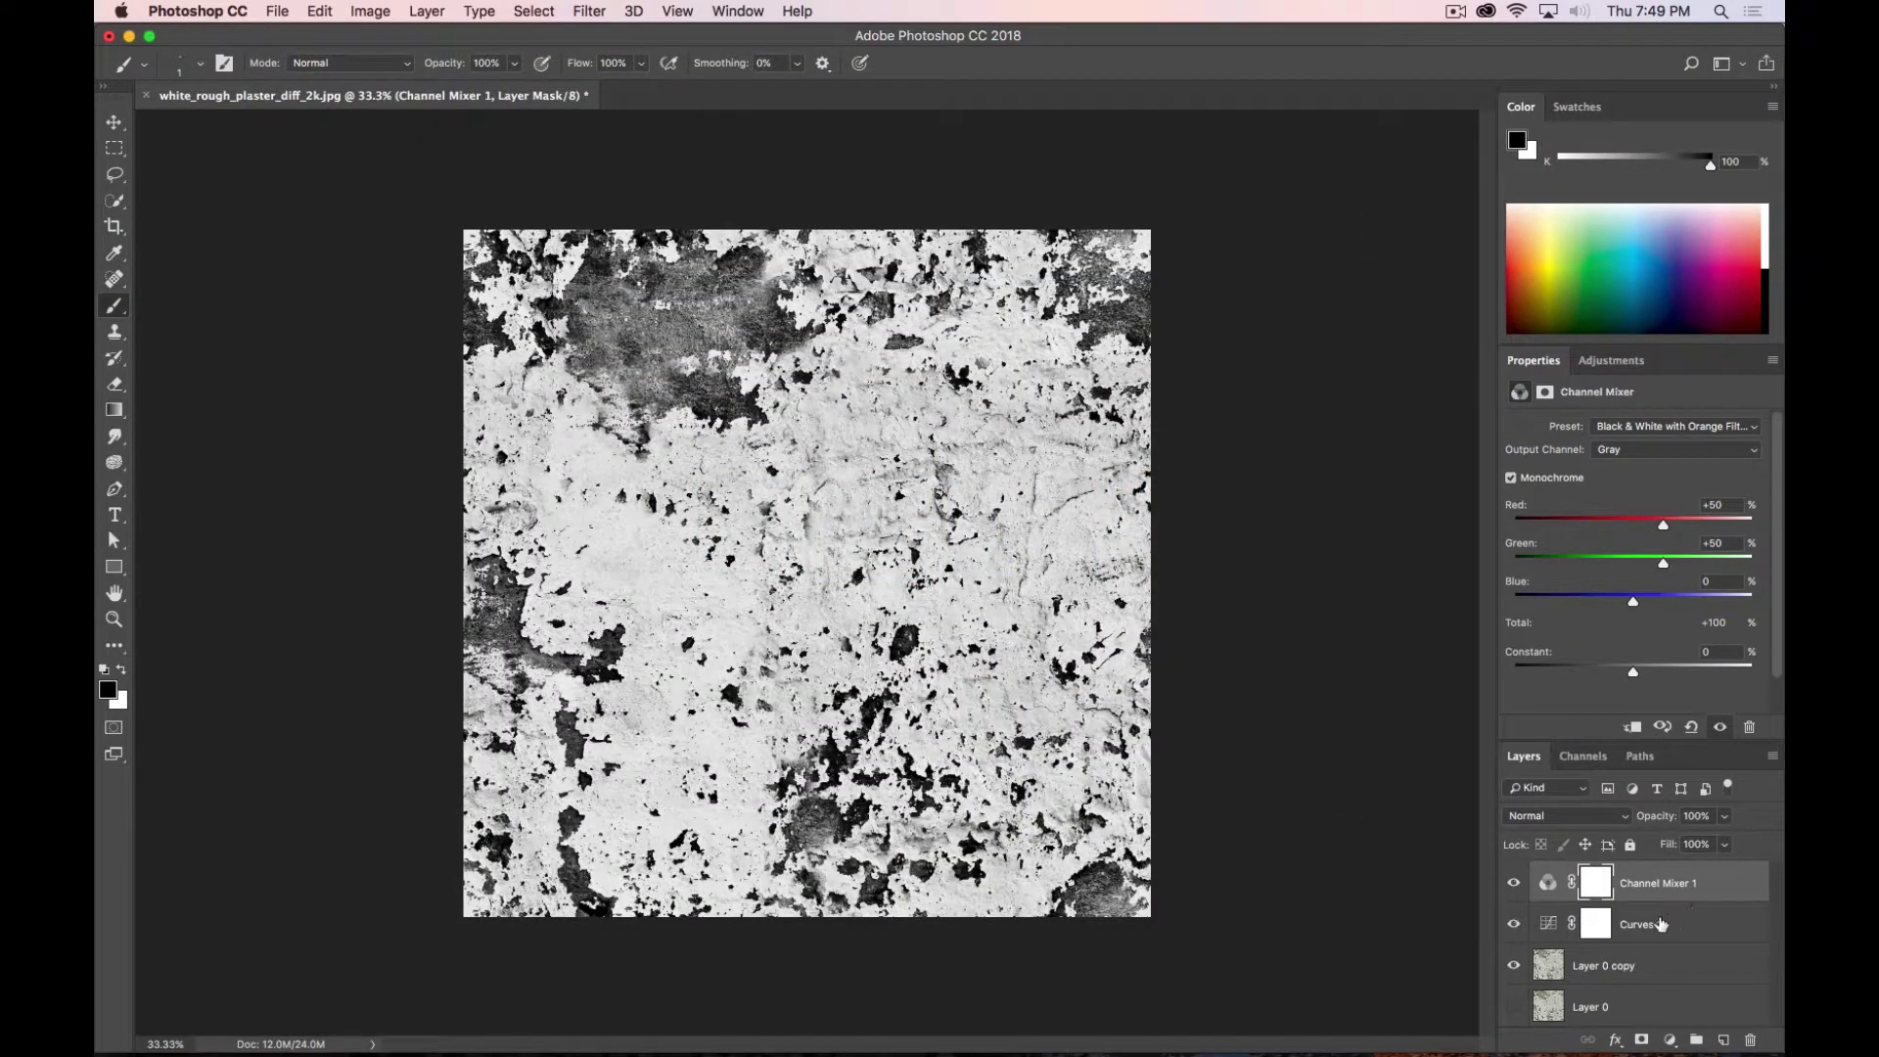
Step: Replace Curves 1 with a Levels adjustment, black input 121 and white input 205
{"action": "left_click", "coordinate": [1659, 925]}
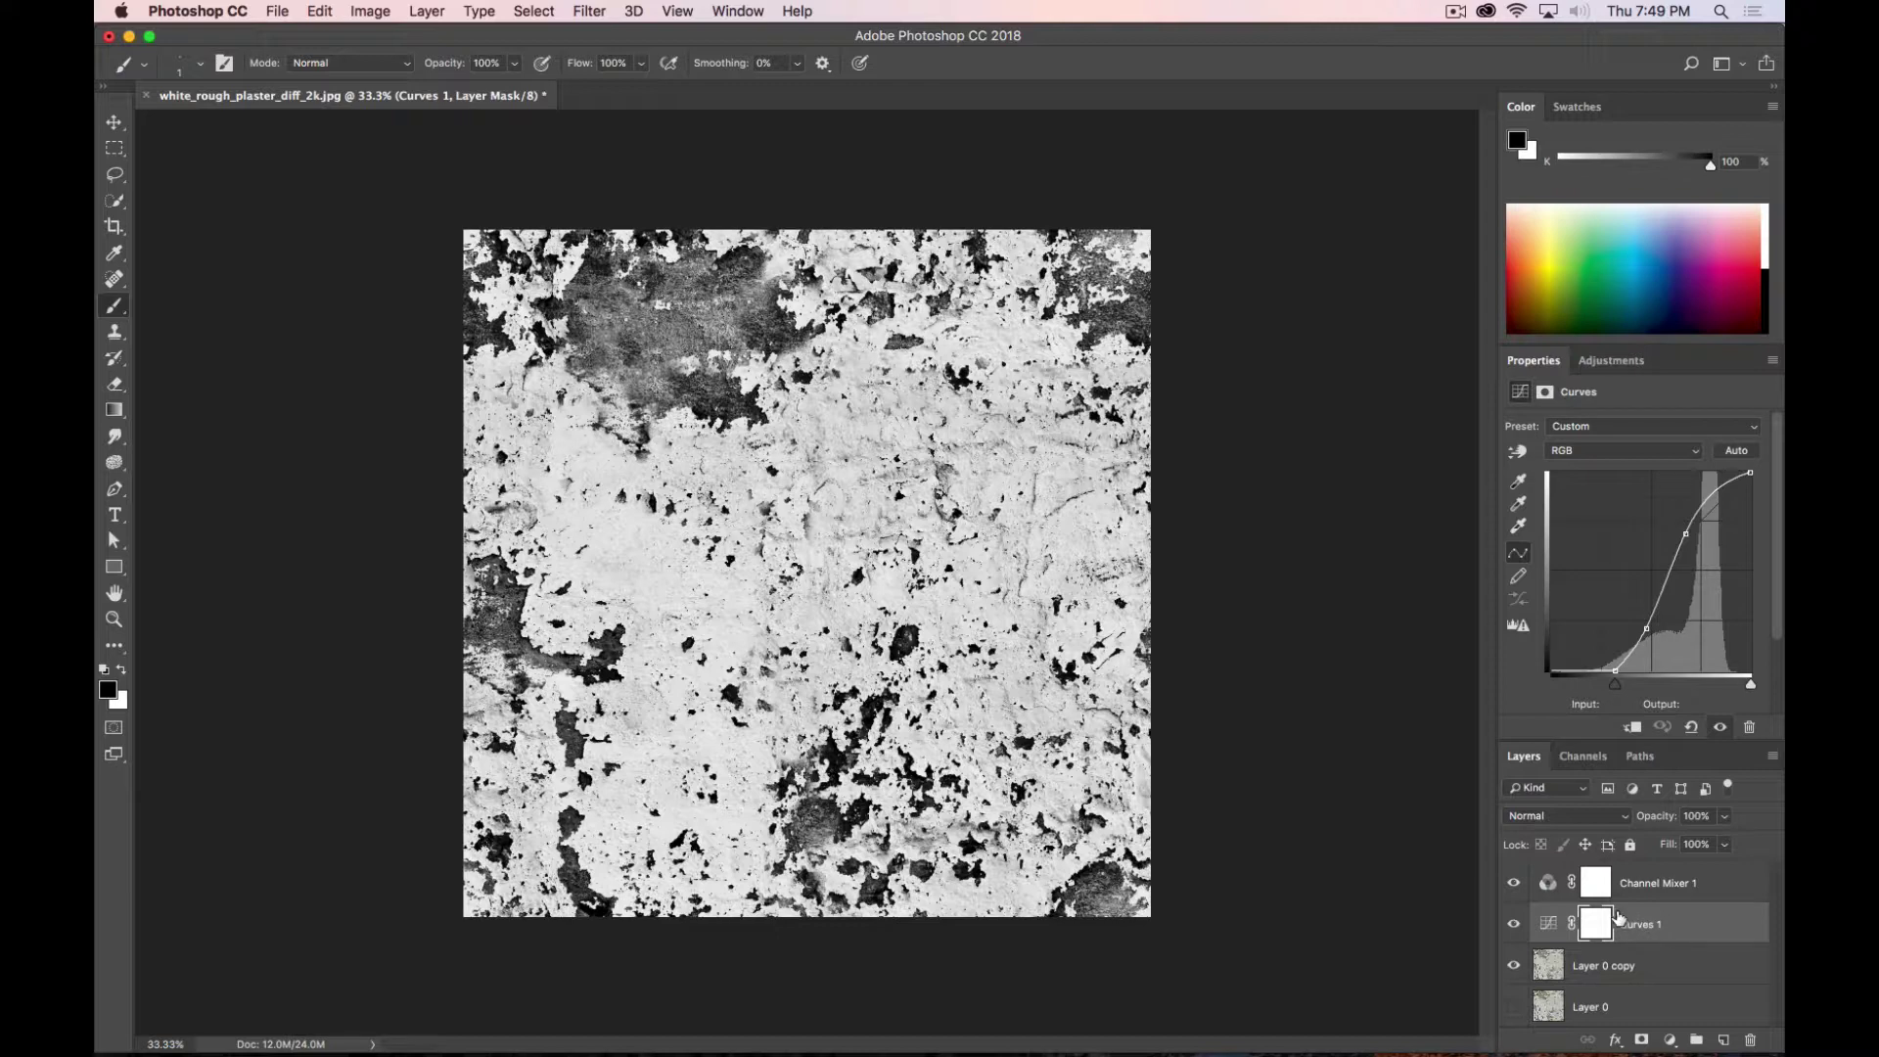
{"action": "key", "text": "BackSpace"}
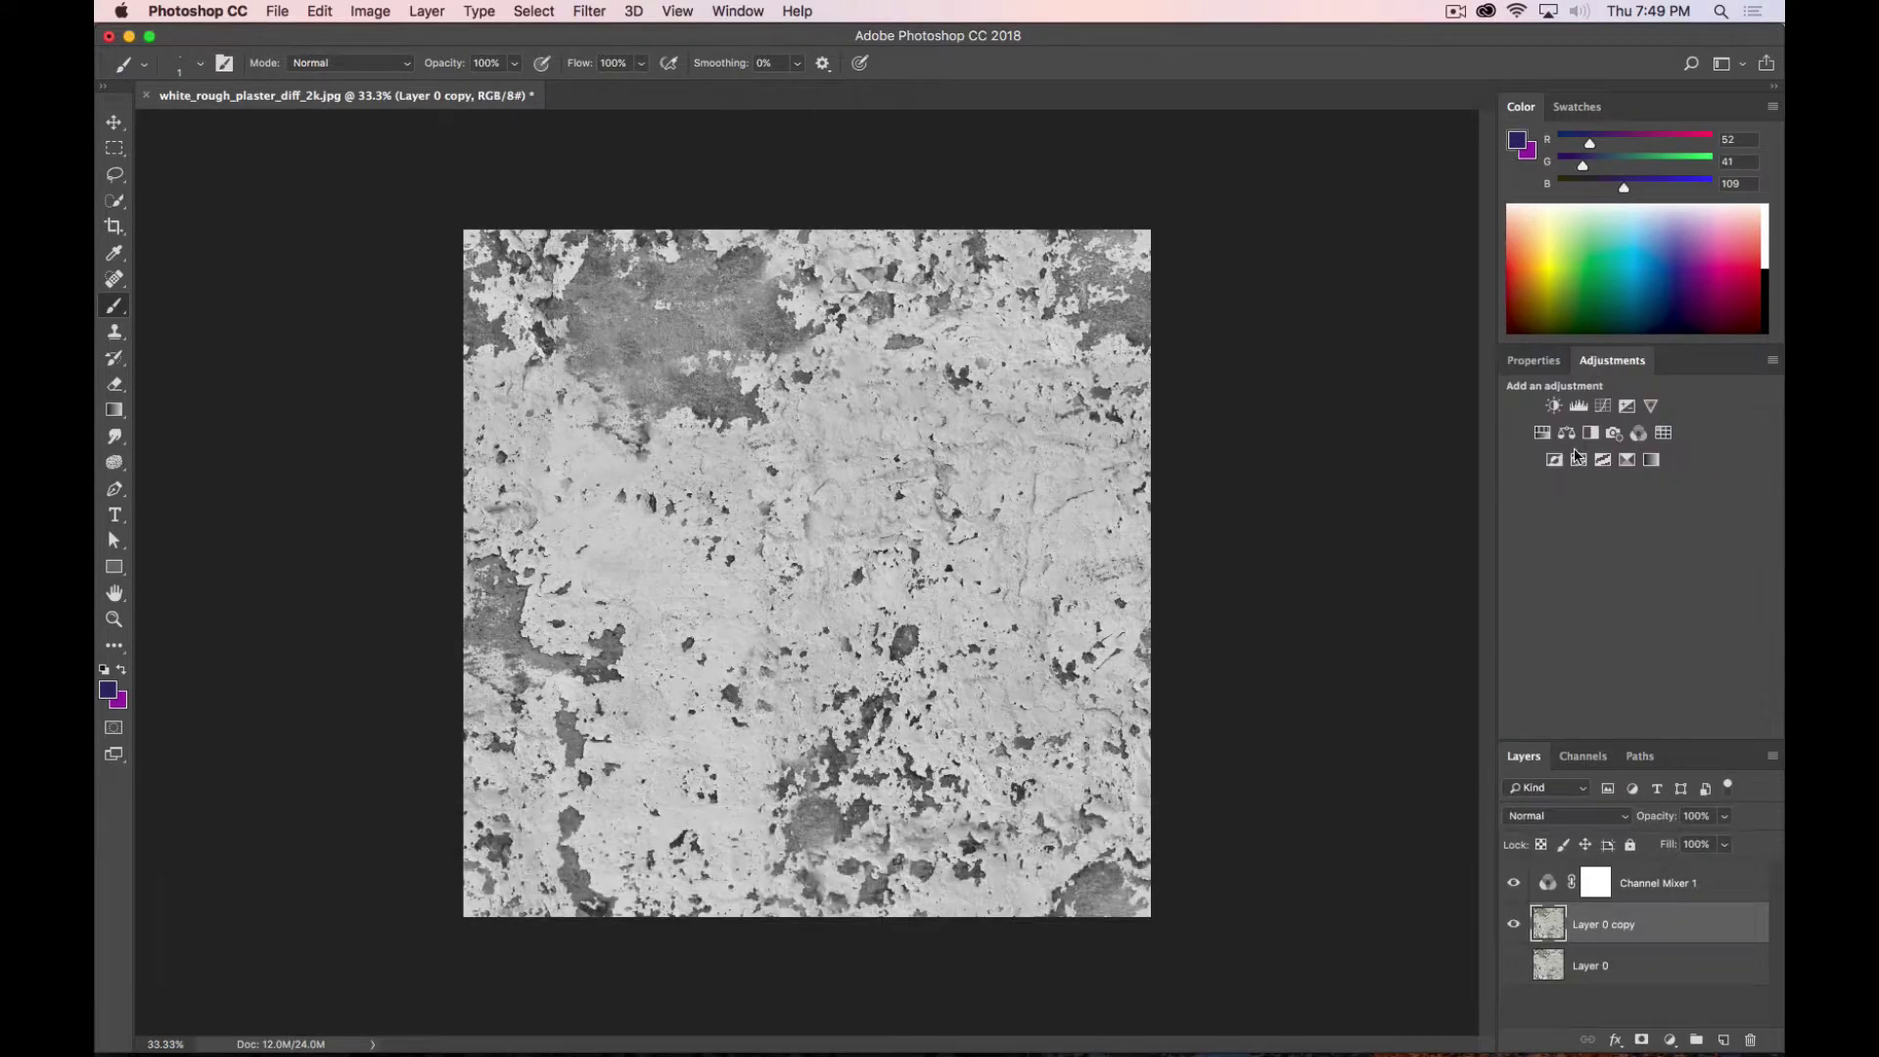
{"action": "left_click", "coordinate": [1579, 405]}
{"action": "left_click_drag", "start_coordinate": [1536, 567], "coordinate": [1640, 568]}
{"action": "left_click_drag", "start_coordinate": [1756, 568], "coordinate": [1696, 576]}
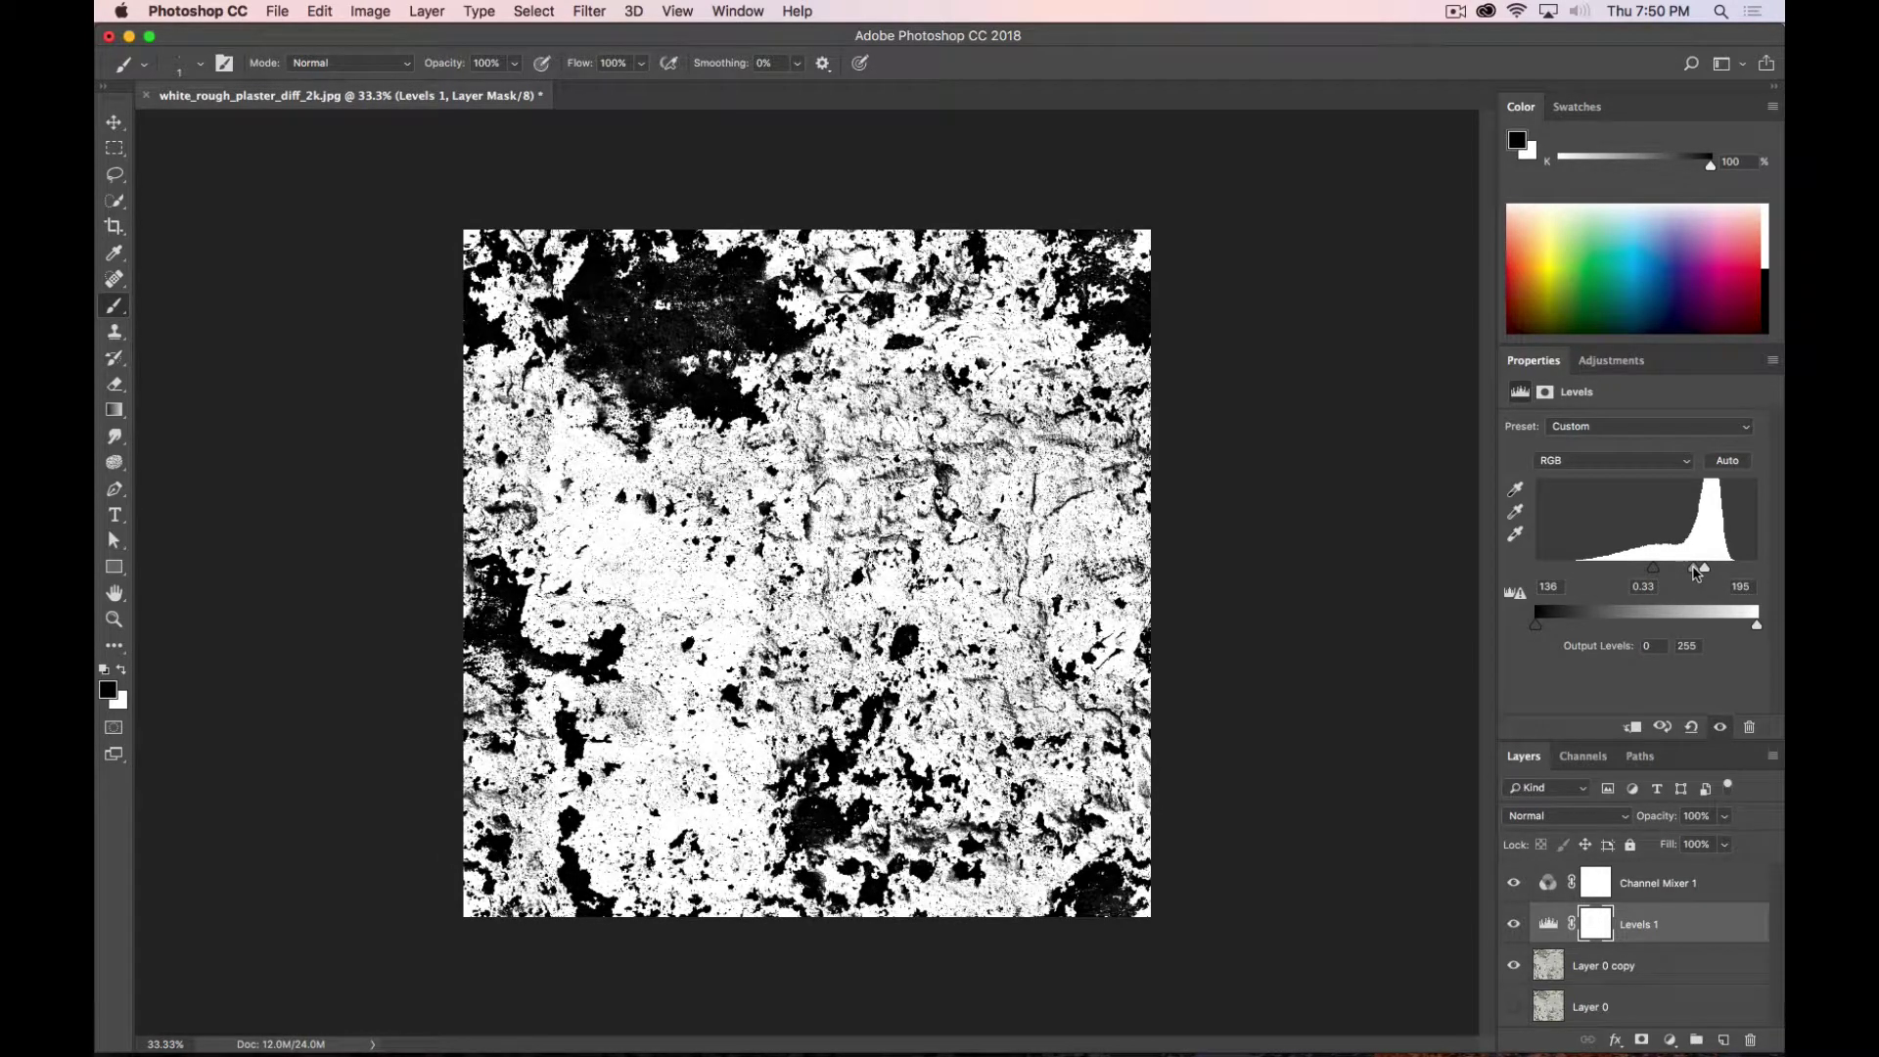
{"action": "left_click", "coordinate": [1656, 966]}
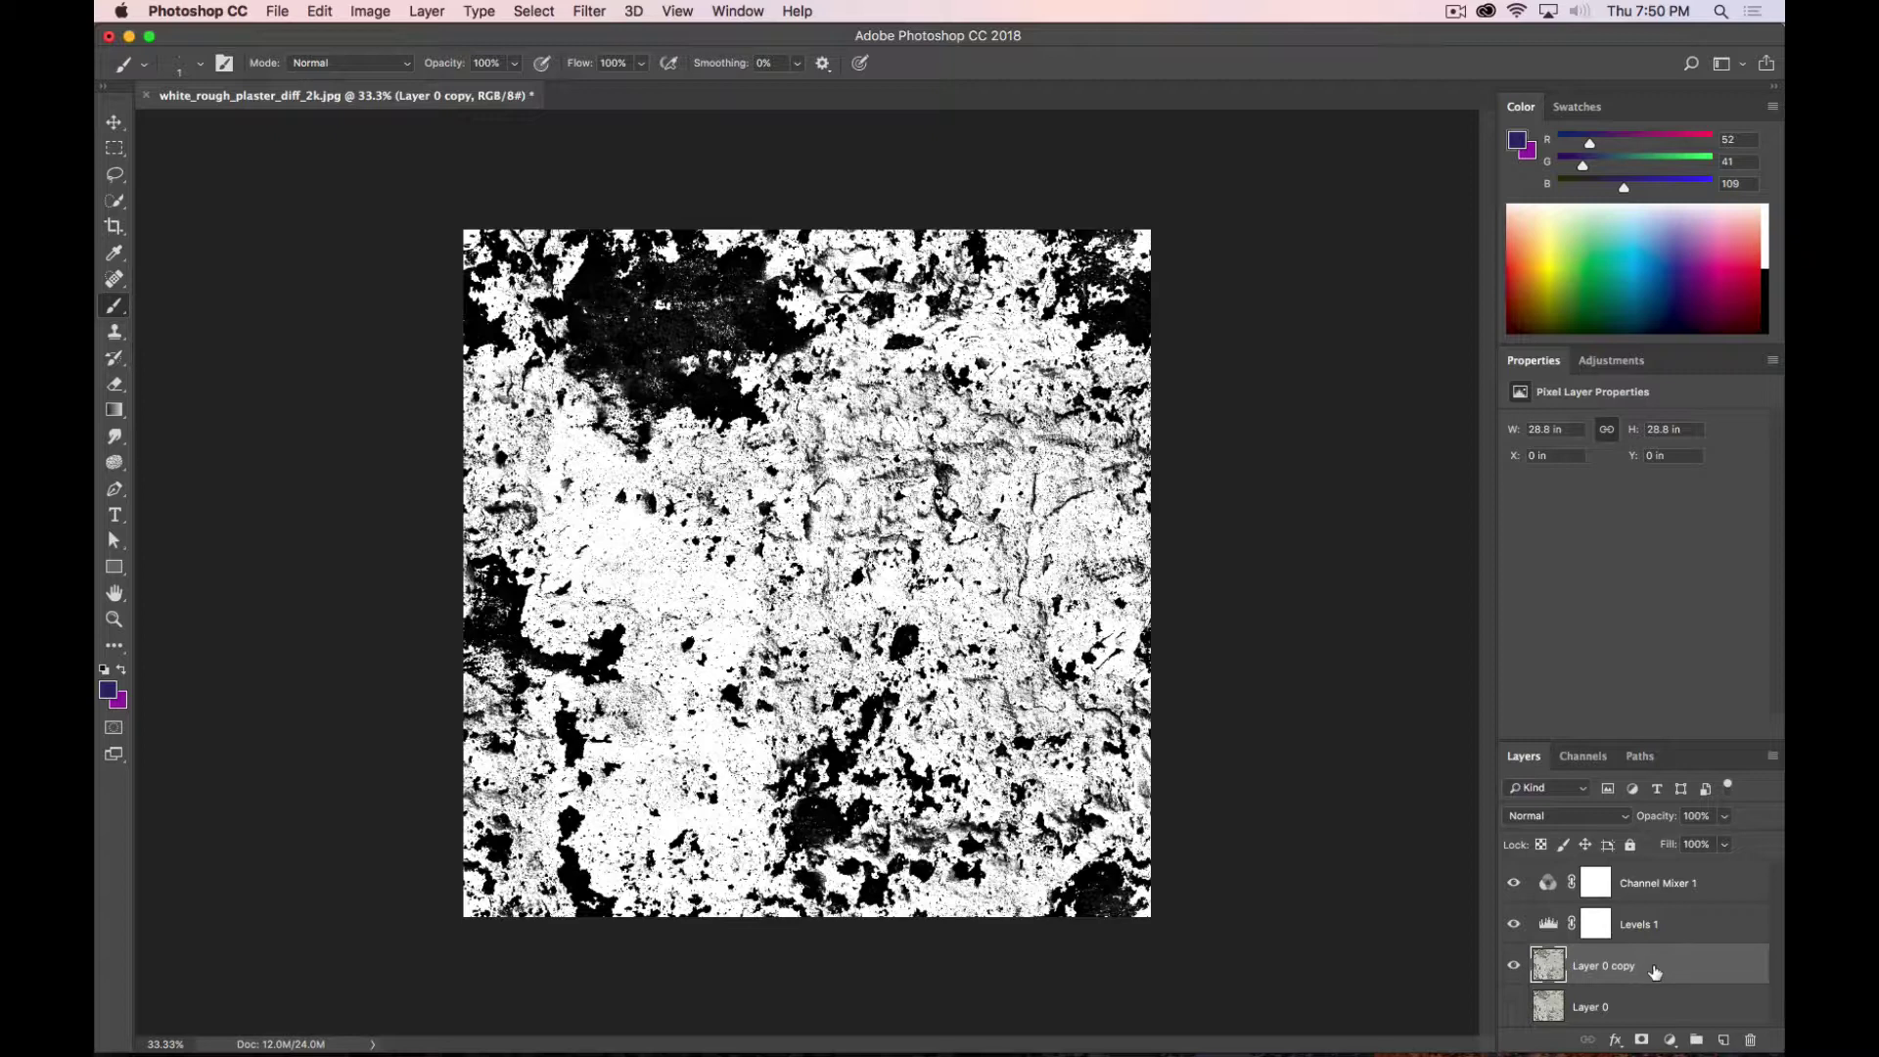
Step: Invert the plaster copy layer and lower the Levels black input to brighten the map
{"action": "key", "text": "super+i"}
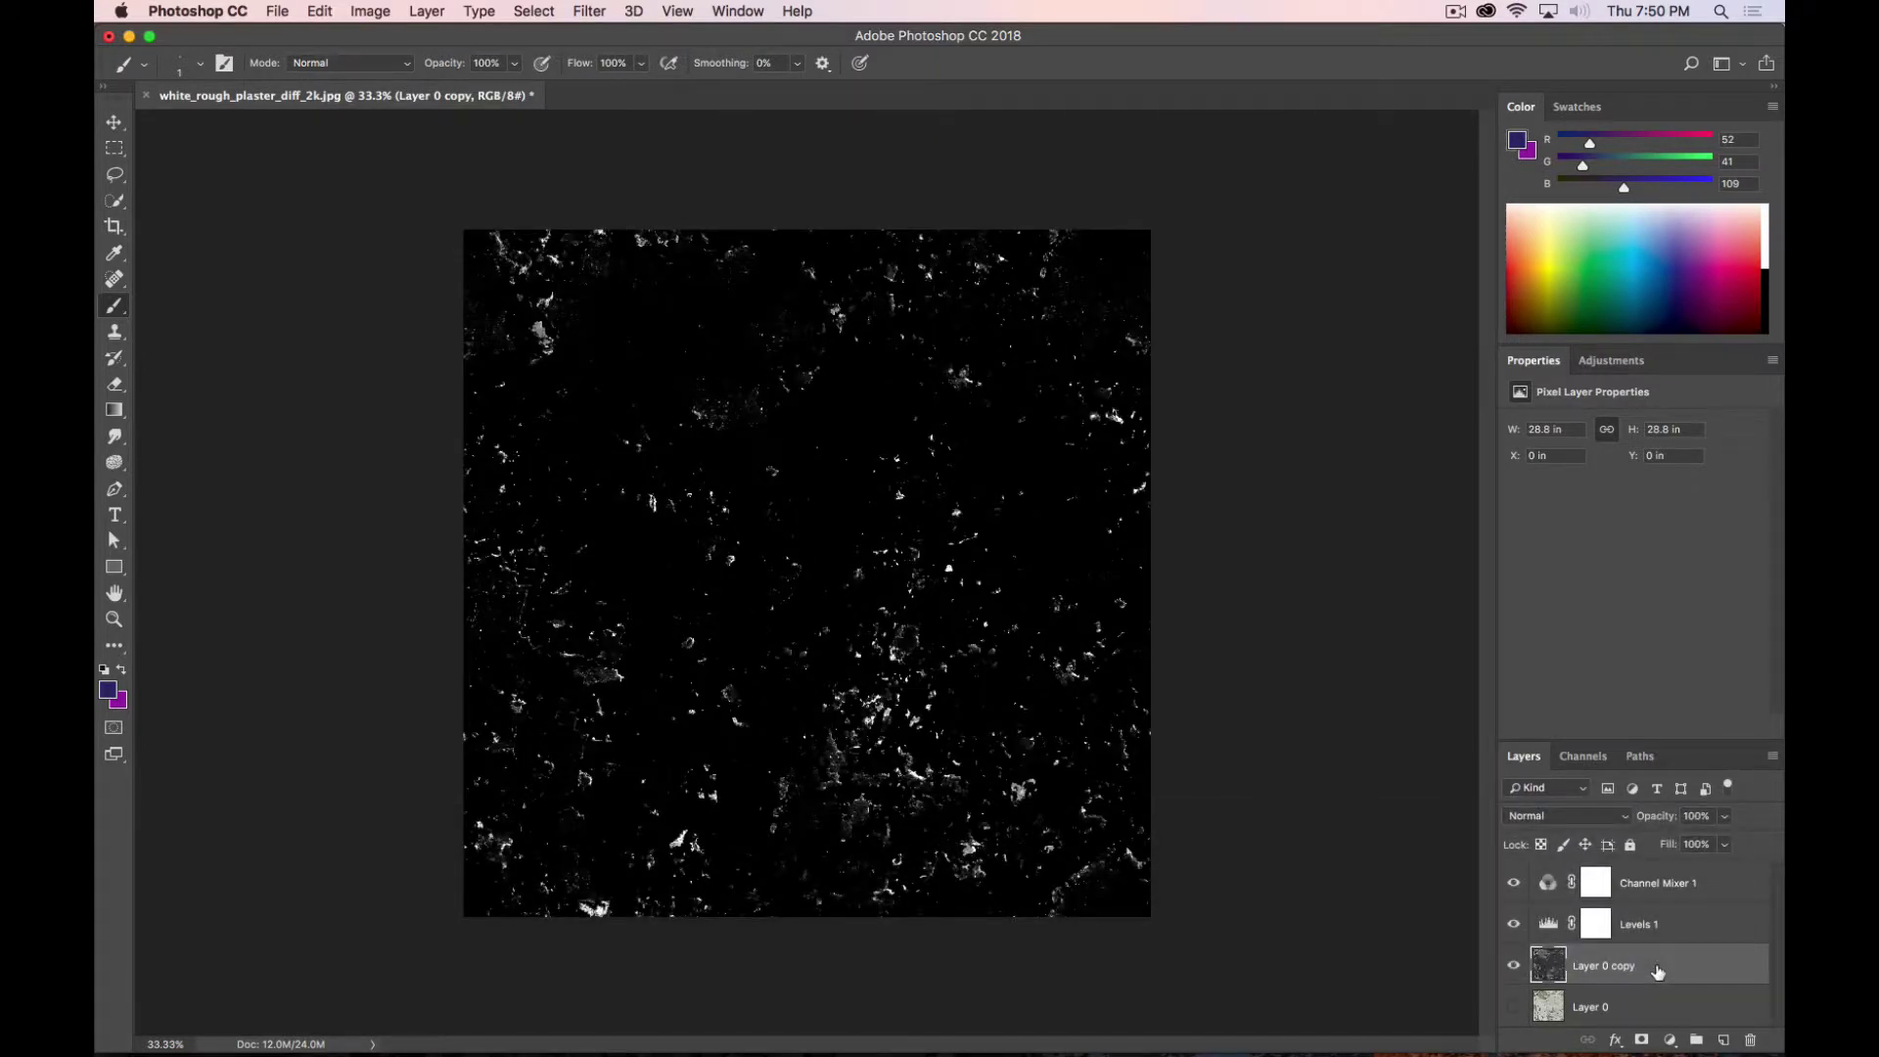
{"action": "left_click", "coordinate": [1649, 921]}
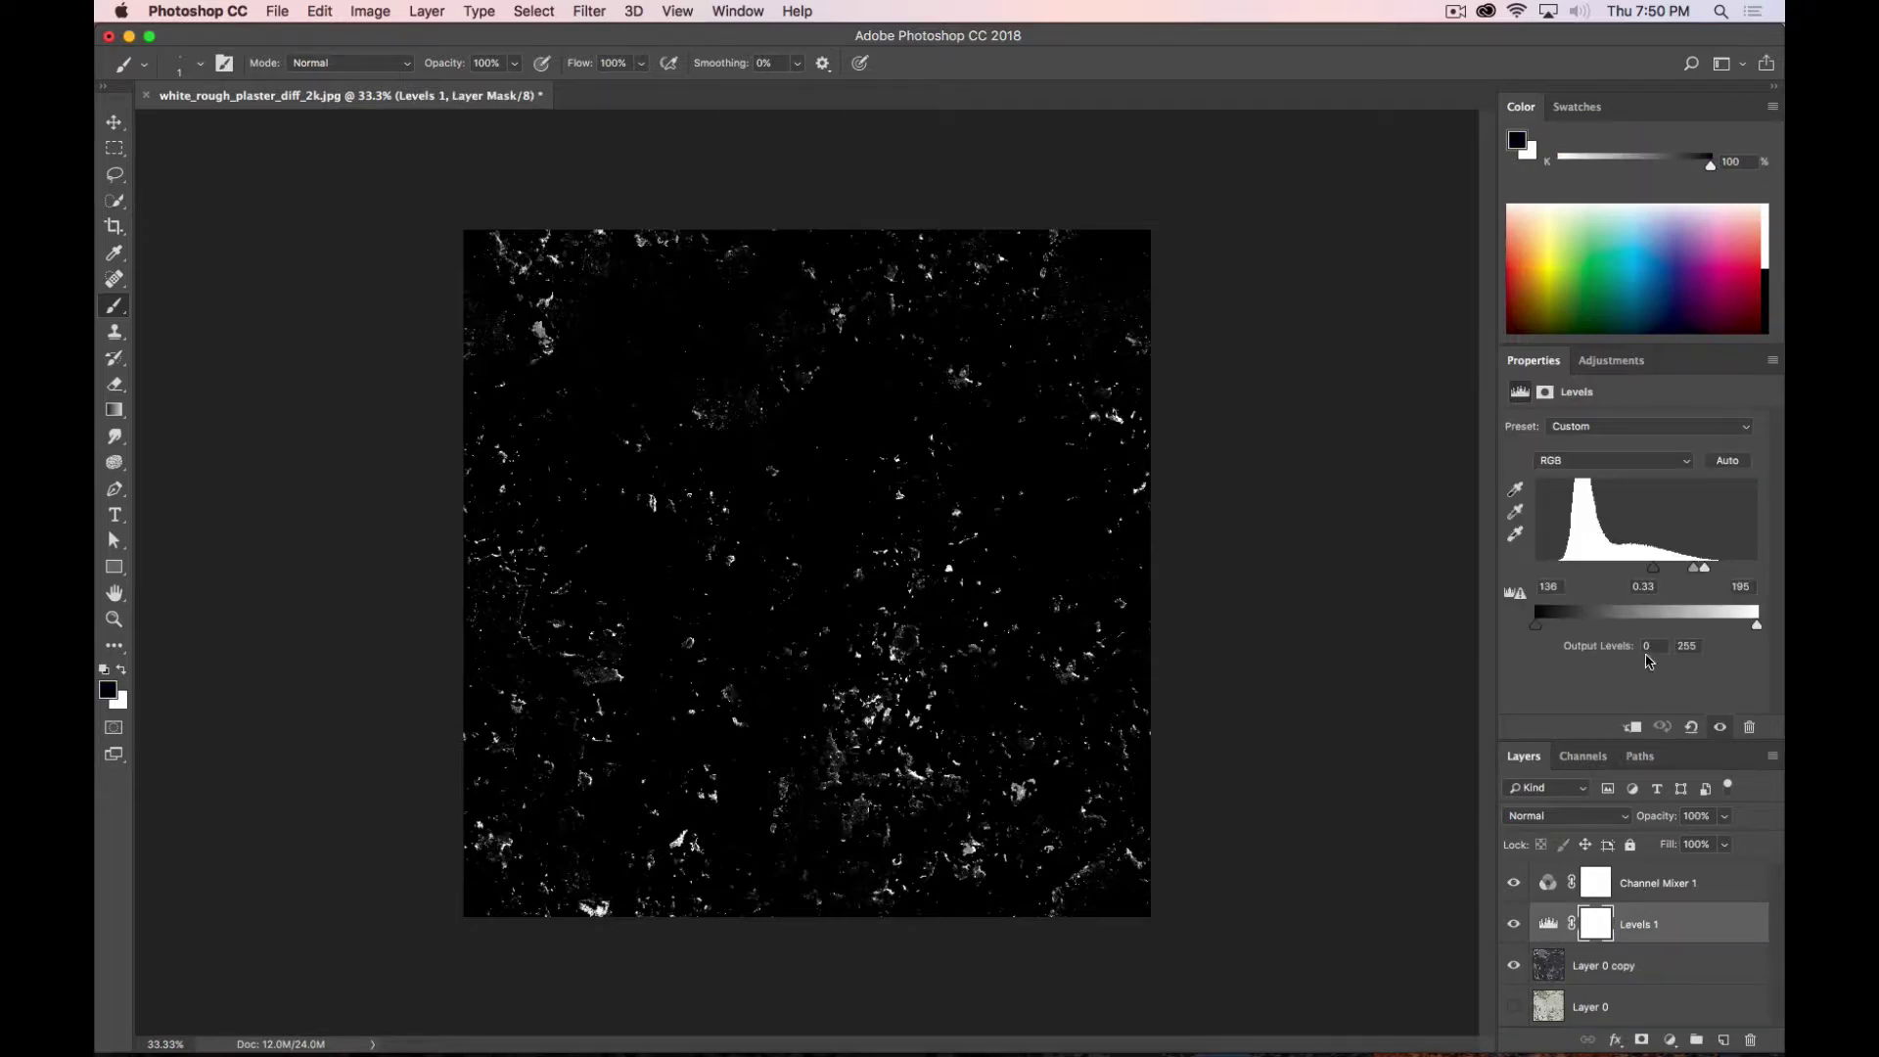
{"action": "mouse_move", "coordinate": [1645, 575]}
{"action": "left_mouse_down"}
{"action": "mouse_move", "coordinate": [1619, 578]}
{"action": "mouse_move", "coordinate": [1690, 572]}
{"action": "mouse_move", "coordinate": [1624, 575]}
{"action": "mouse_move", "coordinate": [1654, 574]}
{"action": "left_mouse_up"}
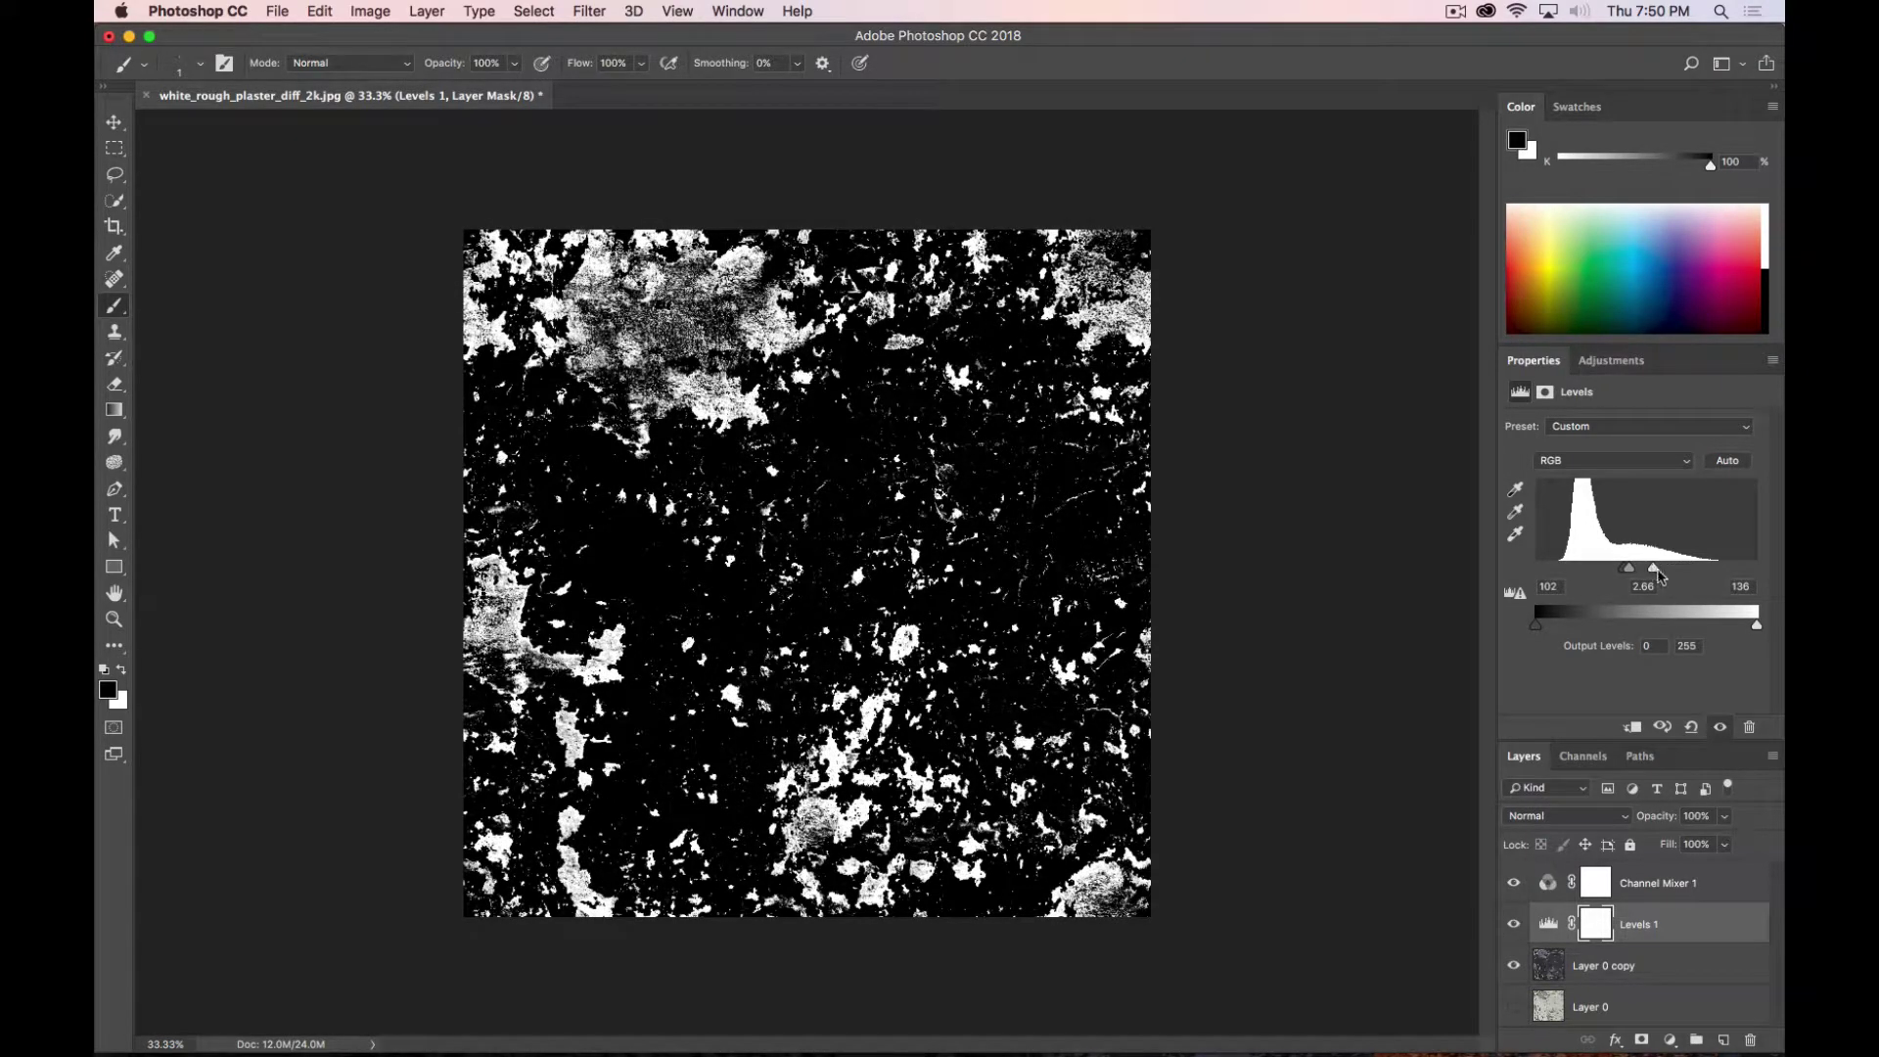
Step: Re-export the map as PNG, replacing the existing Metal_Mix_01.png
{"action": "key", "text": "alt+shift+super+s"}
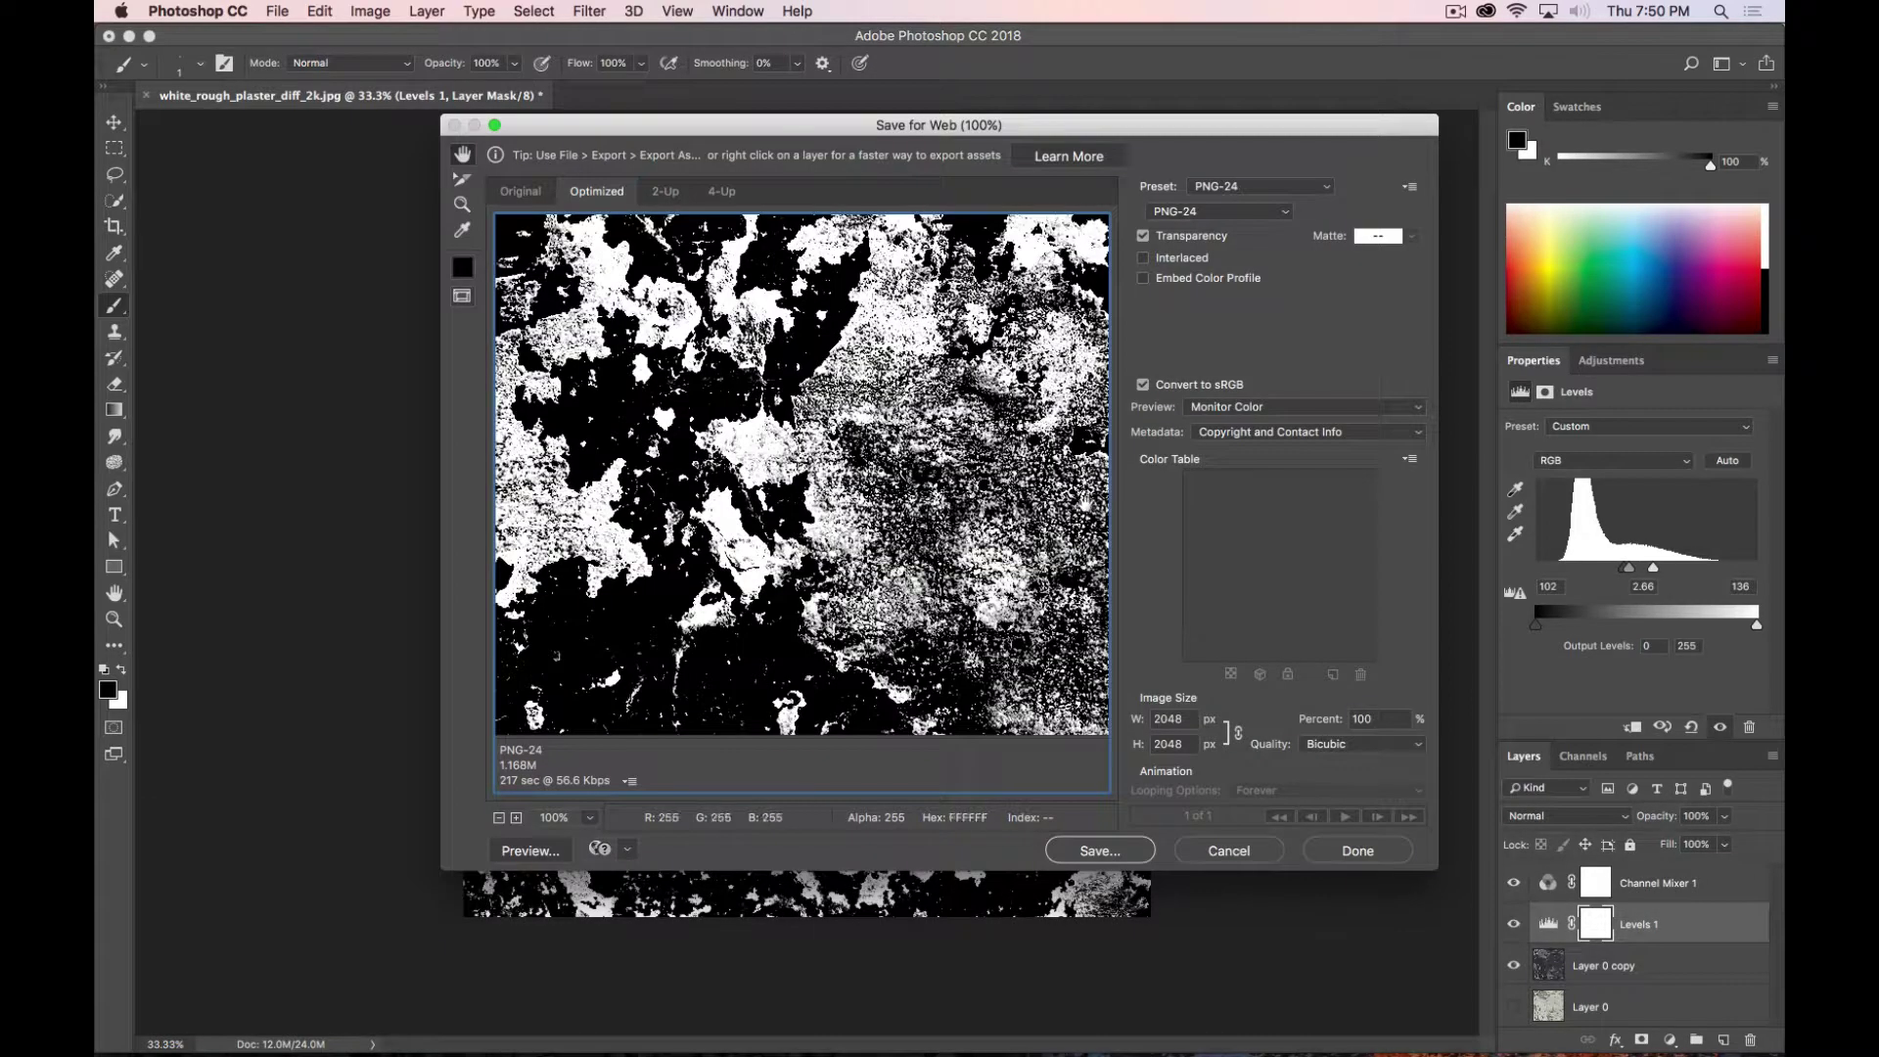
{"action": "left_click", "coordinate": [1097, 851]}
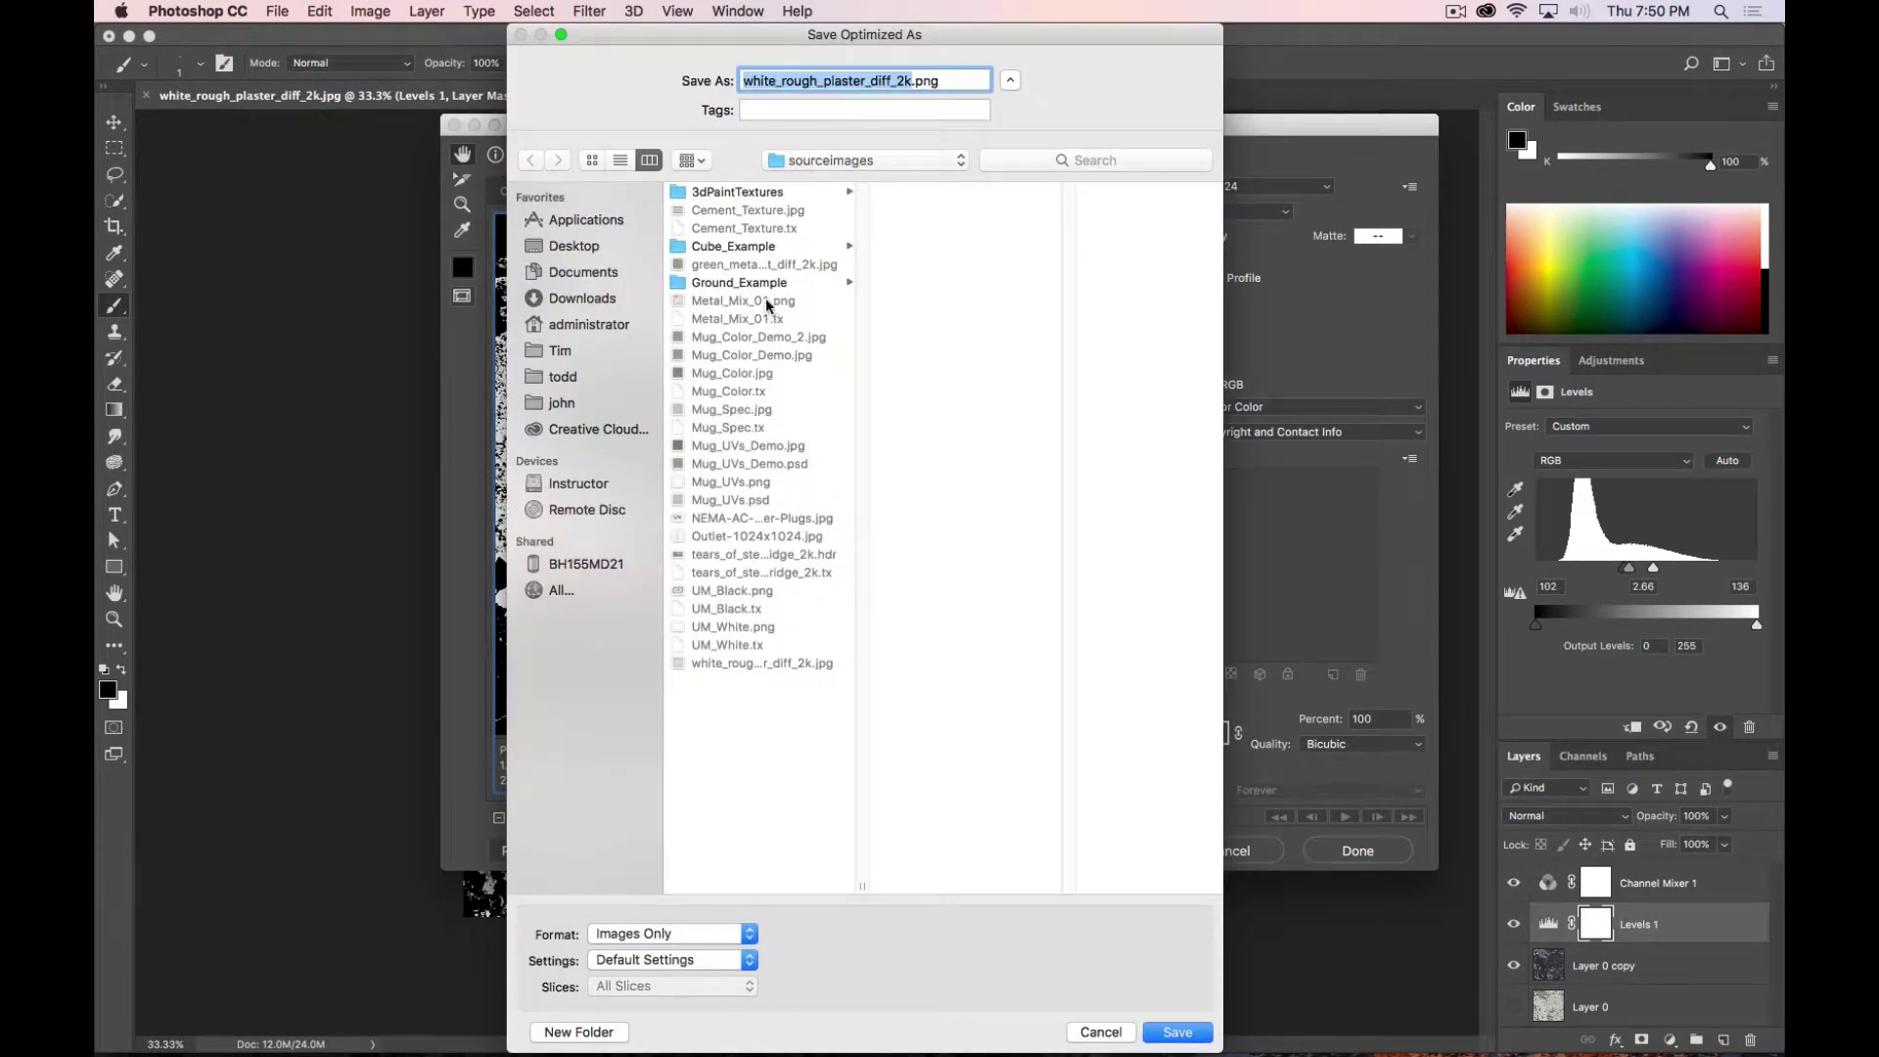
{"action": "left_click", "coordinate": [766, 306]}
{"action": "left_click", "coordinate": [1177, 1034]}
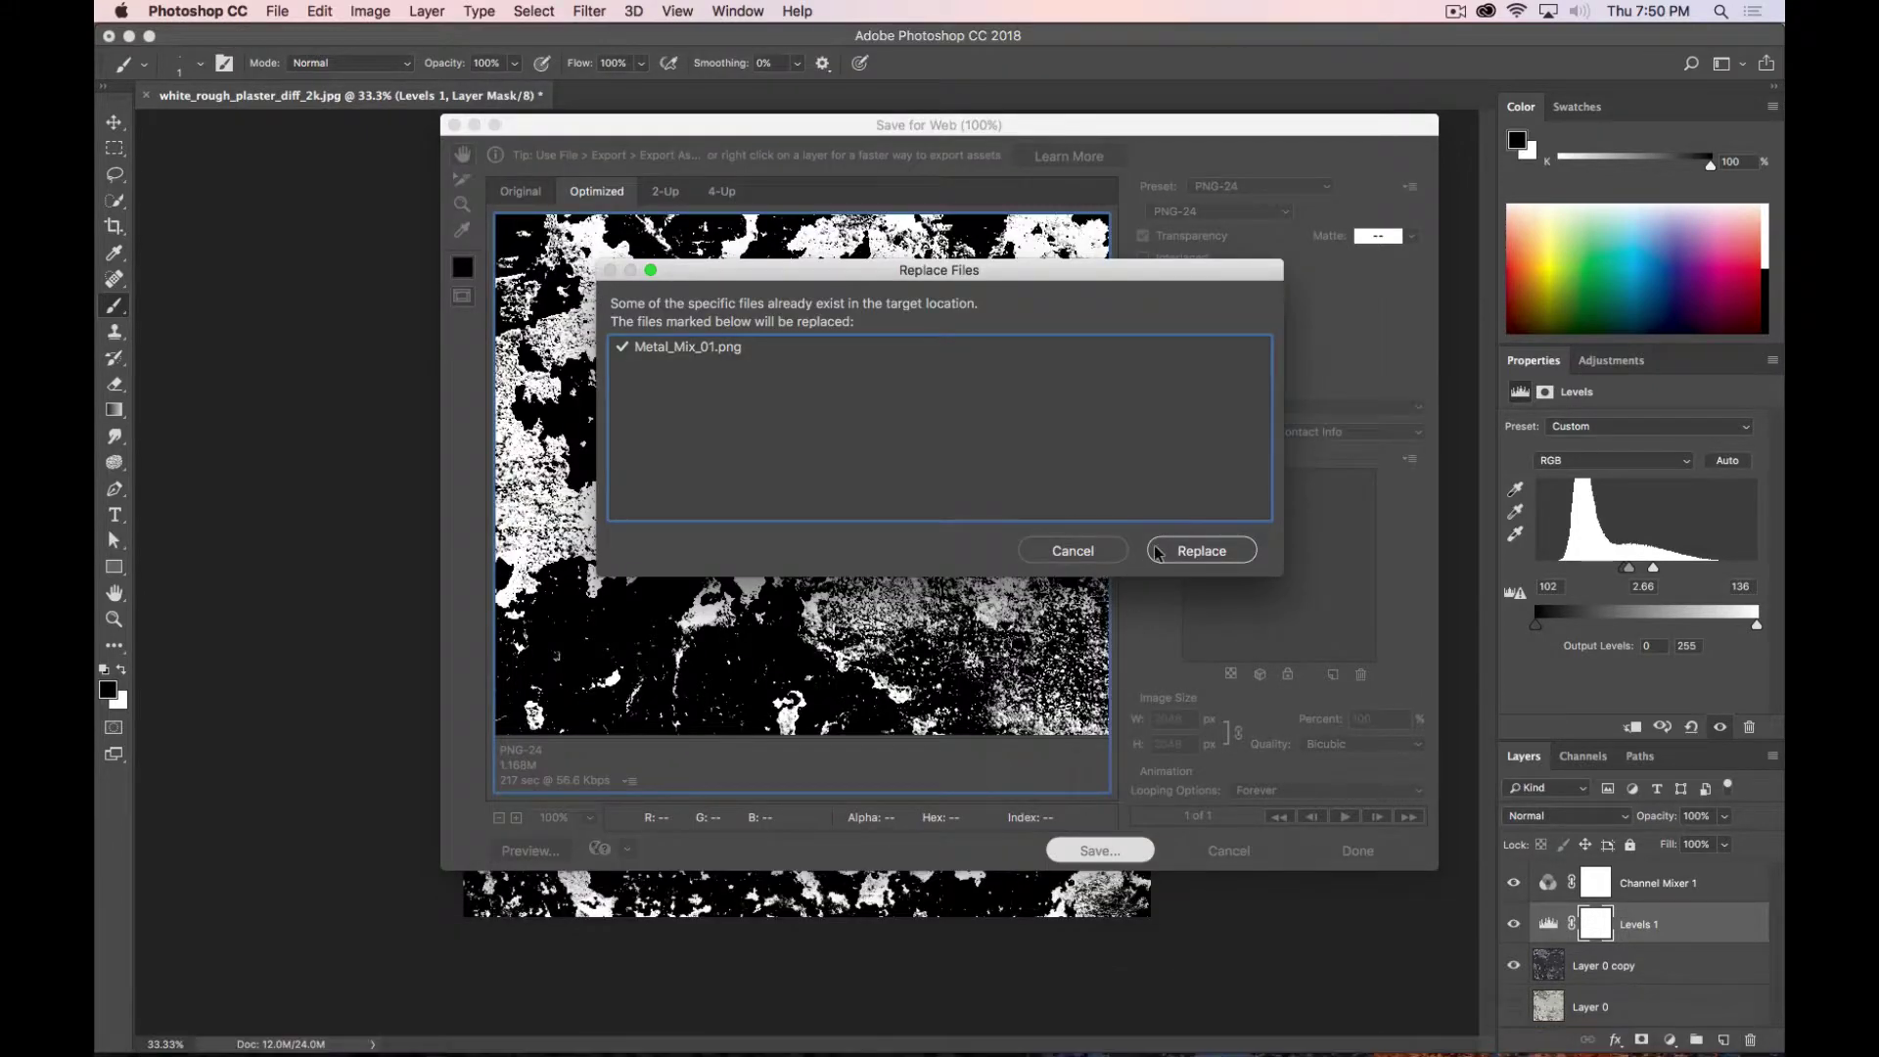
{"action": "key", "text": "Return"}
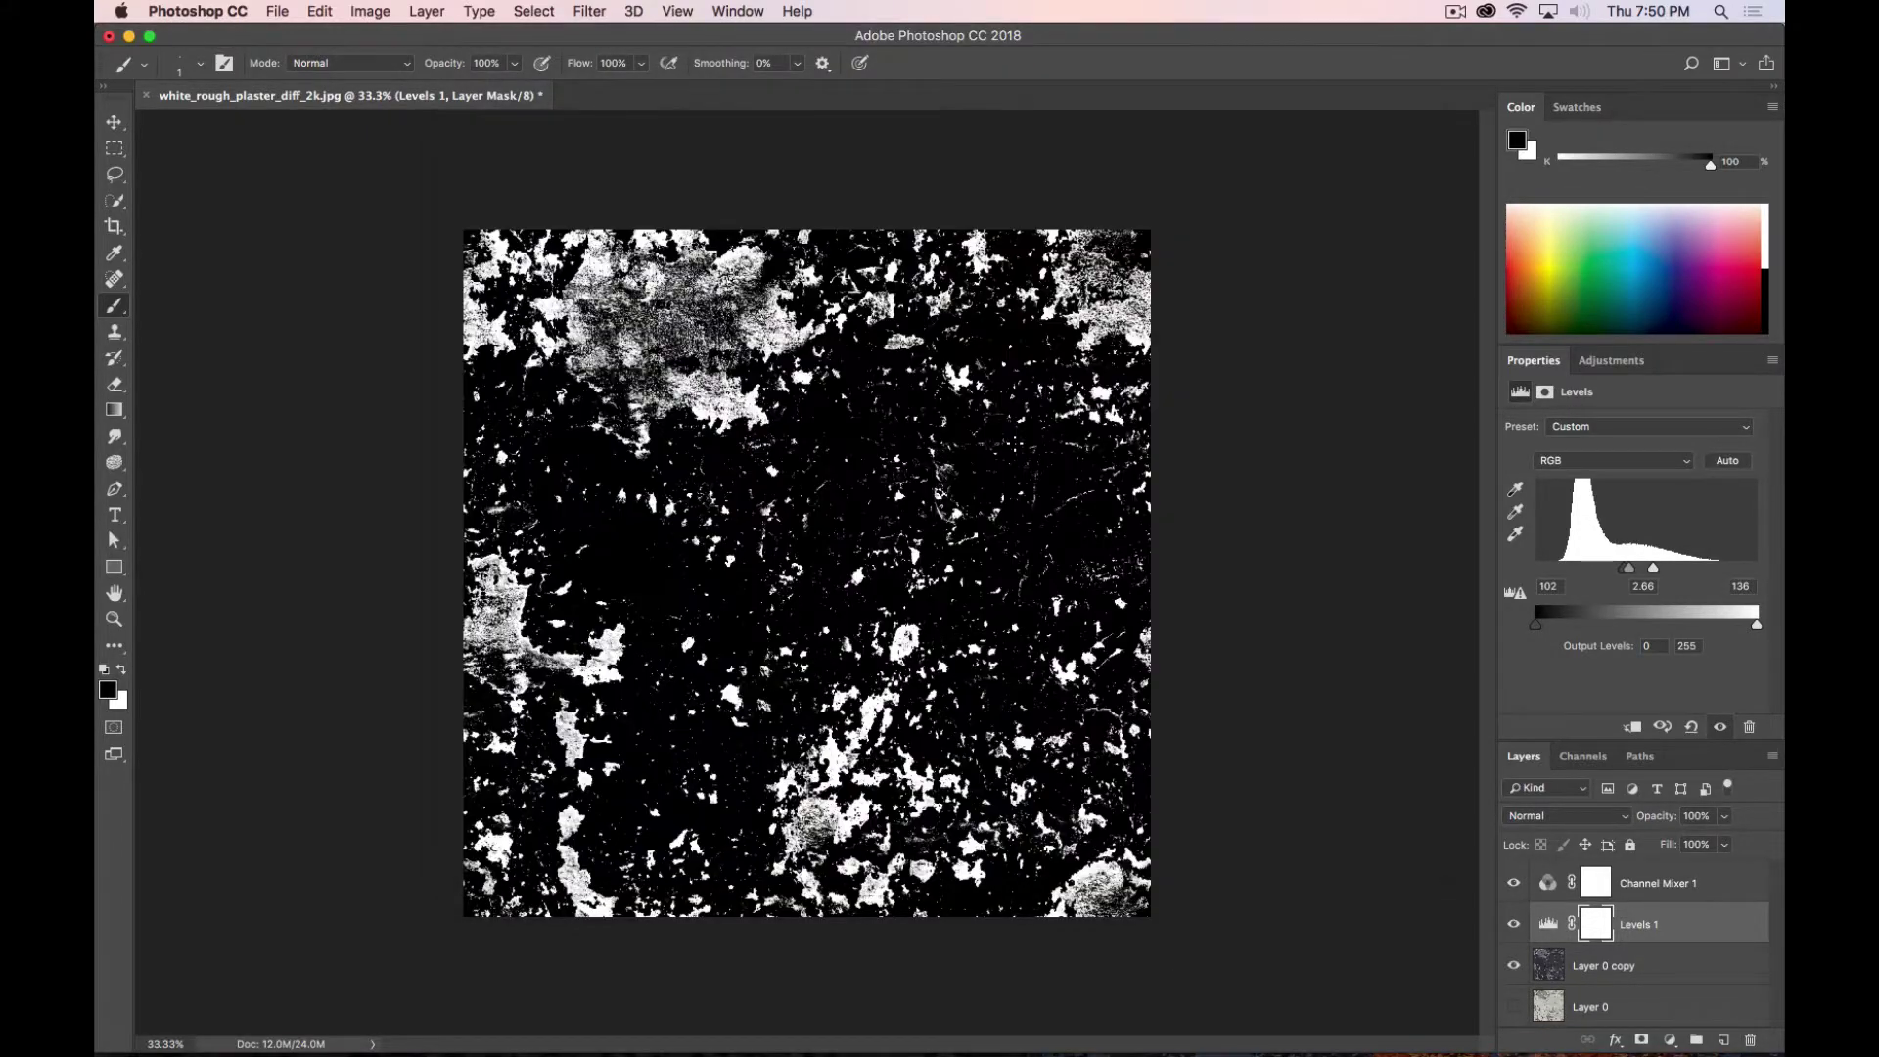
Step: Close the Arnold render and reload Metal_Mix_01.png into file2's image
{"action": "key", "text": "super+Tab"}
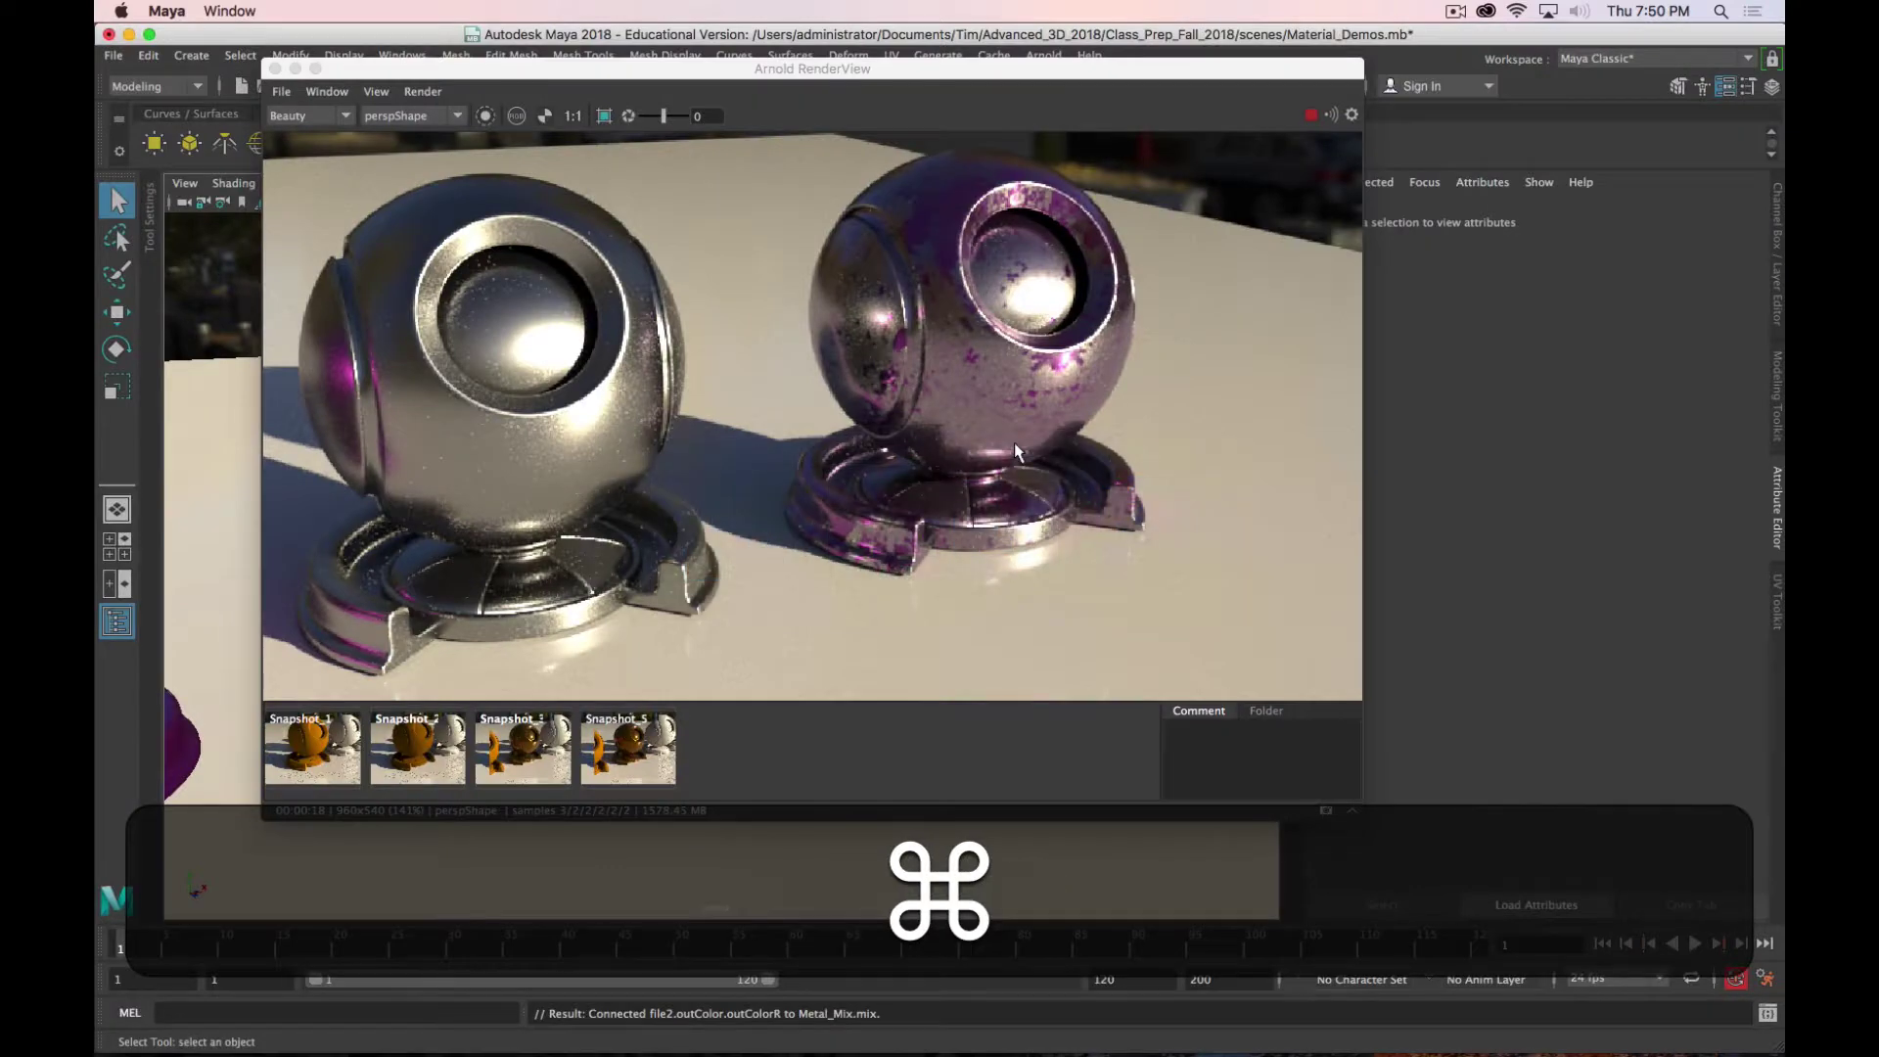
{"action": "left_click_drag", "start_coordinate": [739, 71], "coordinate": [756, 55]}
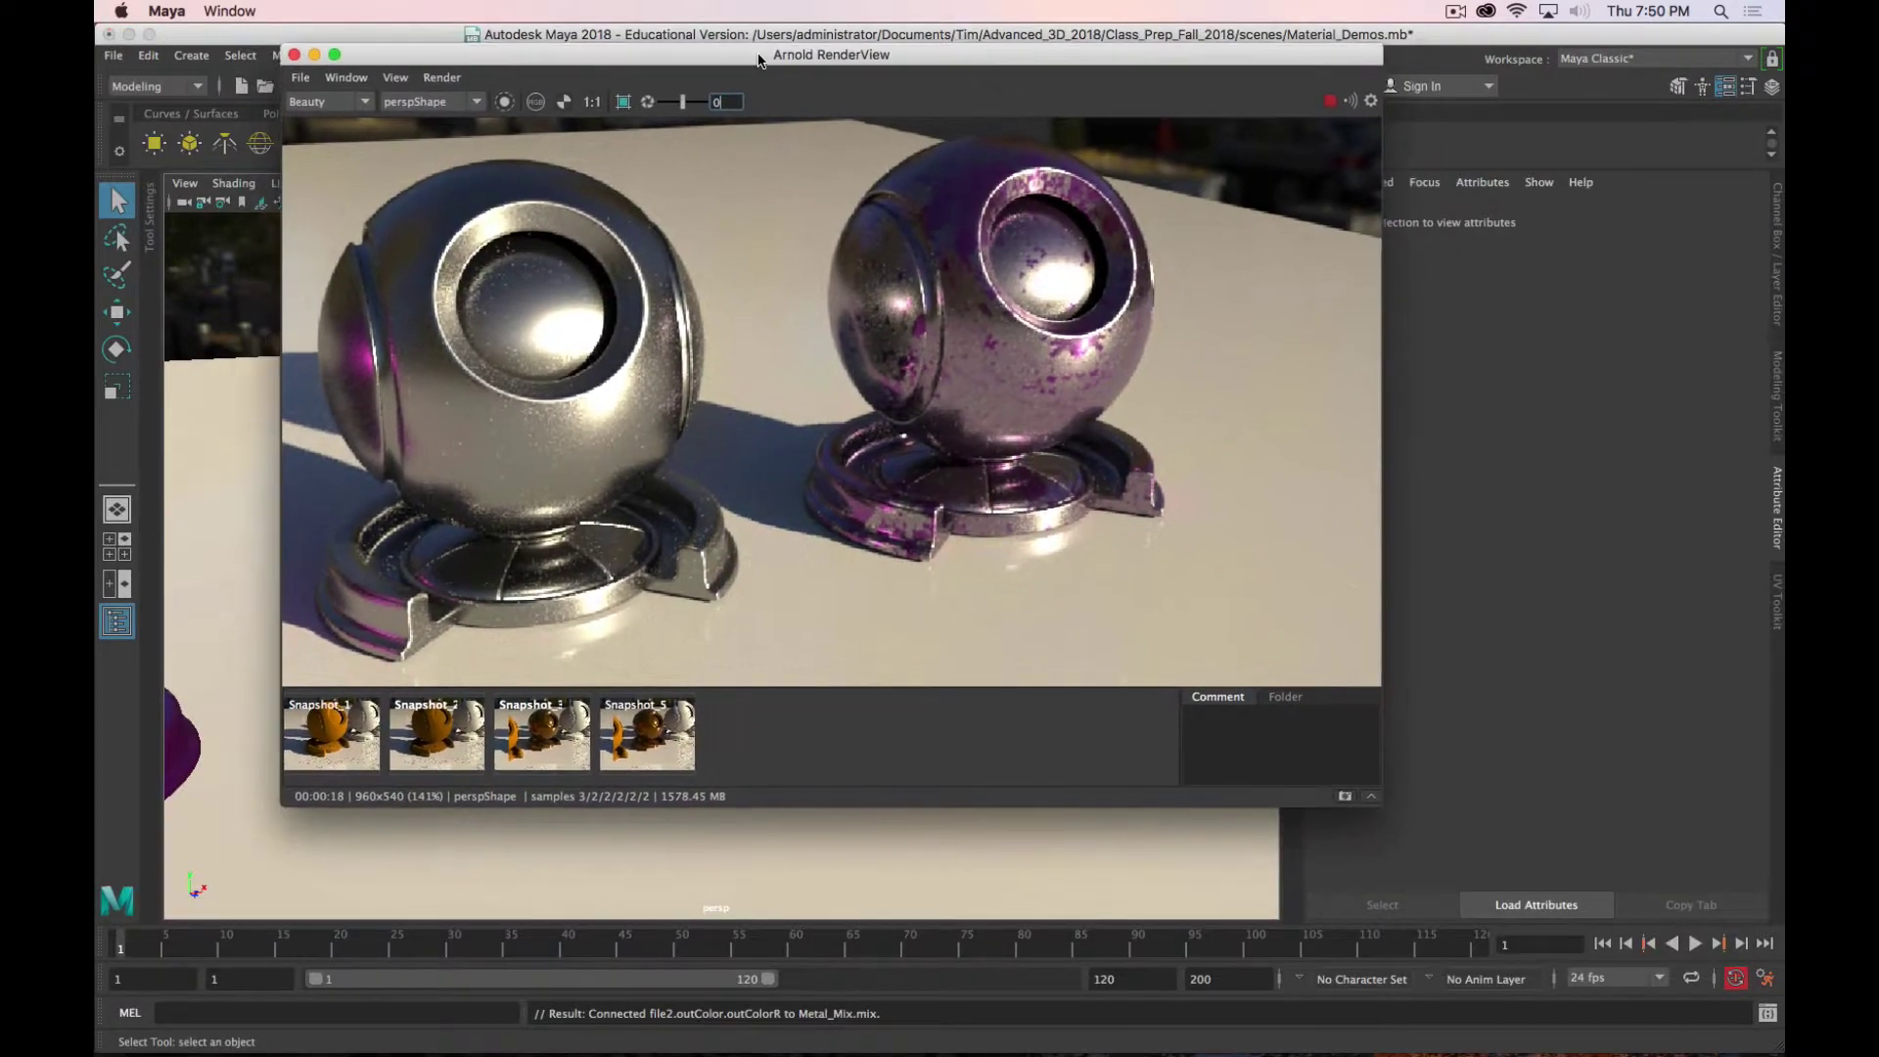
{"action": "left_click", "coordinate": [291, 54]}
{"action": "key", "text": "super+grave"}
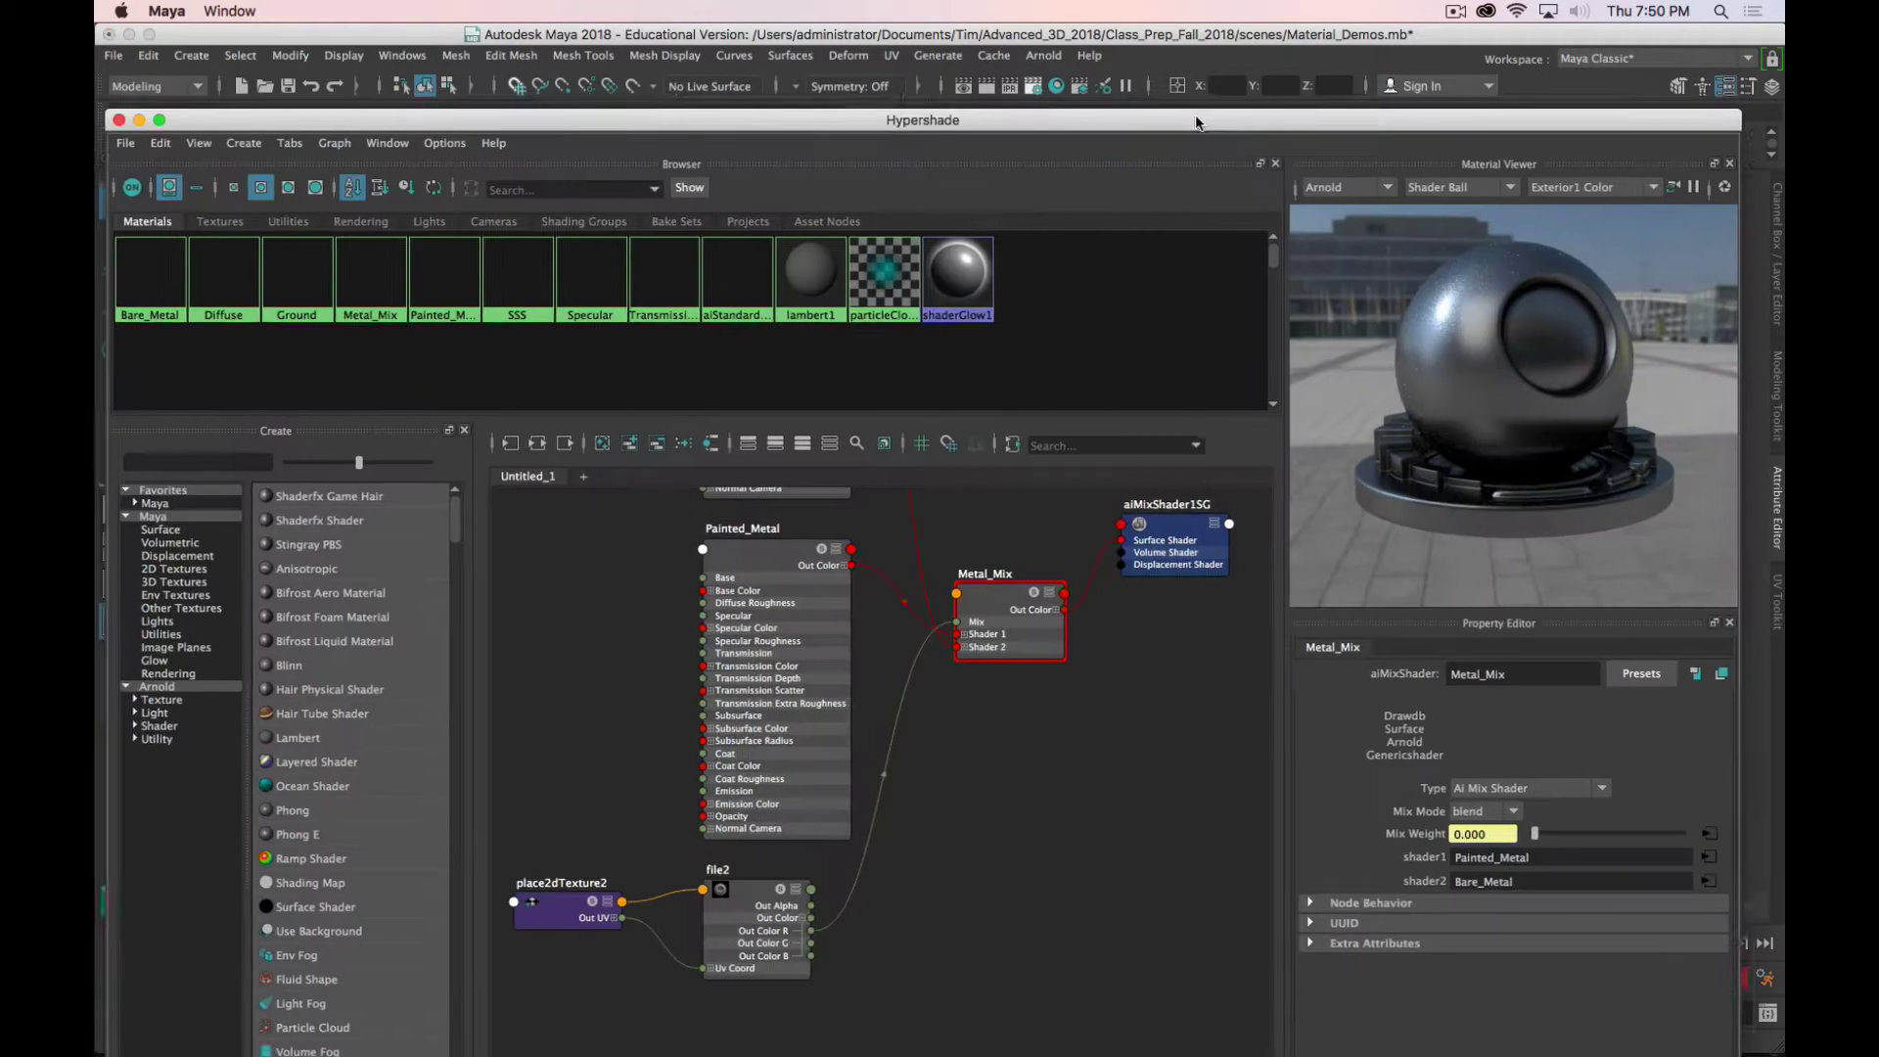
{"action": "left_click", "coordinate": [656, 838]}
{"action": "left_click", "coordinate": [1641, 752]}
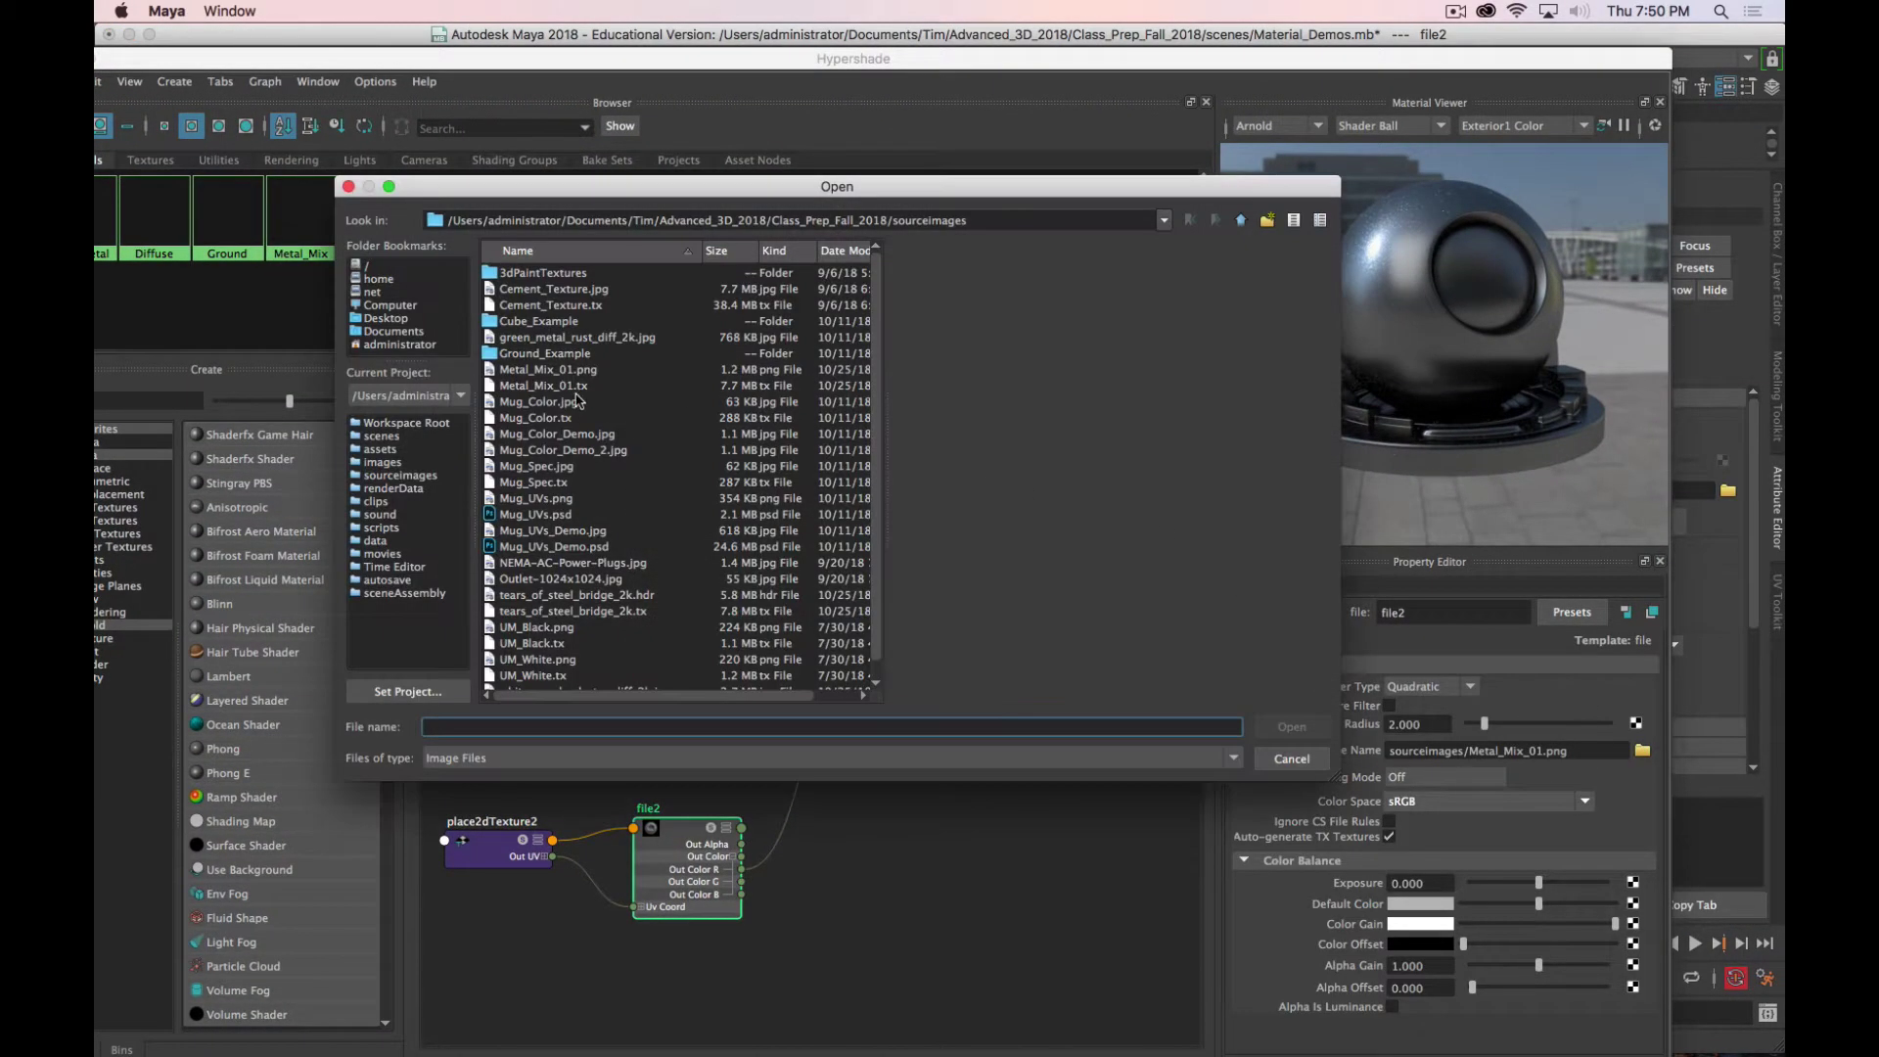
{"action": "left_click", "coordinate": [559, 372]}
{"action": "left_click", "coordinate": [1292, 726]}
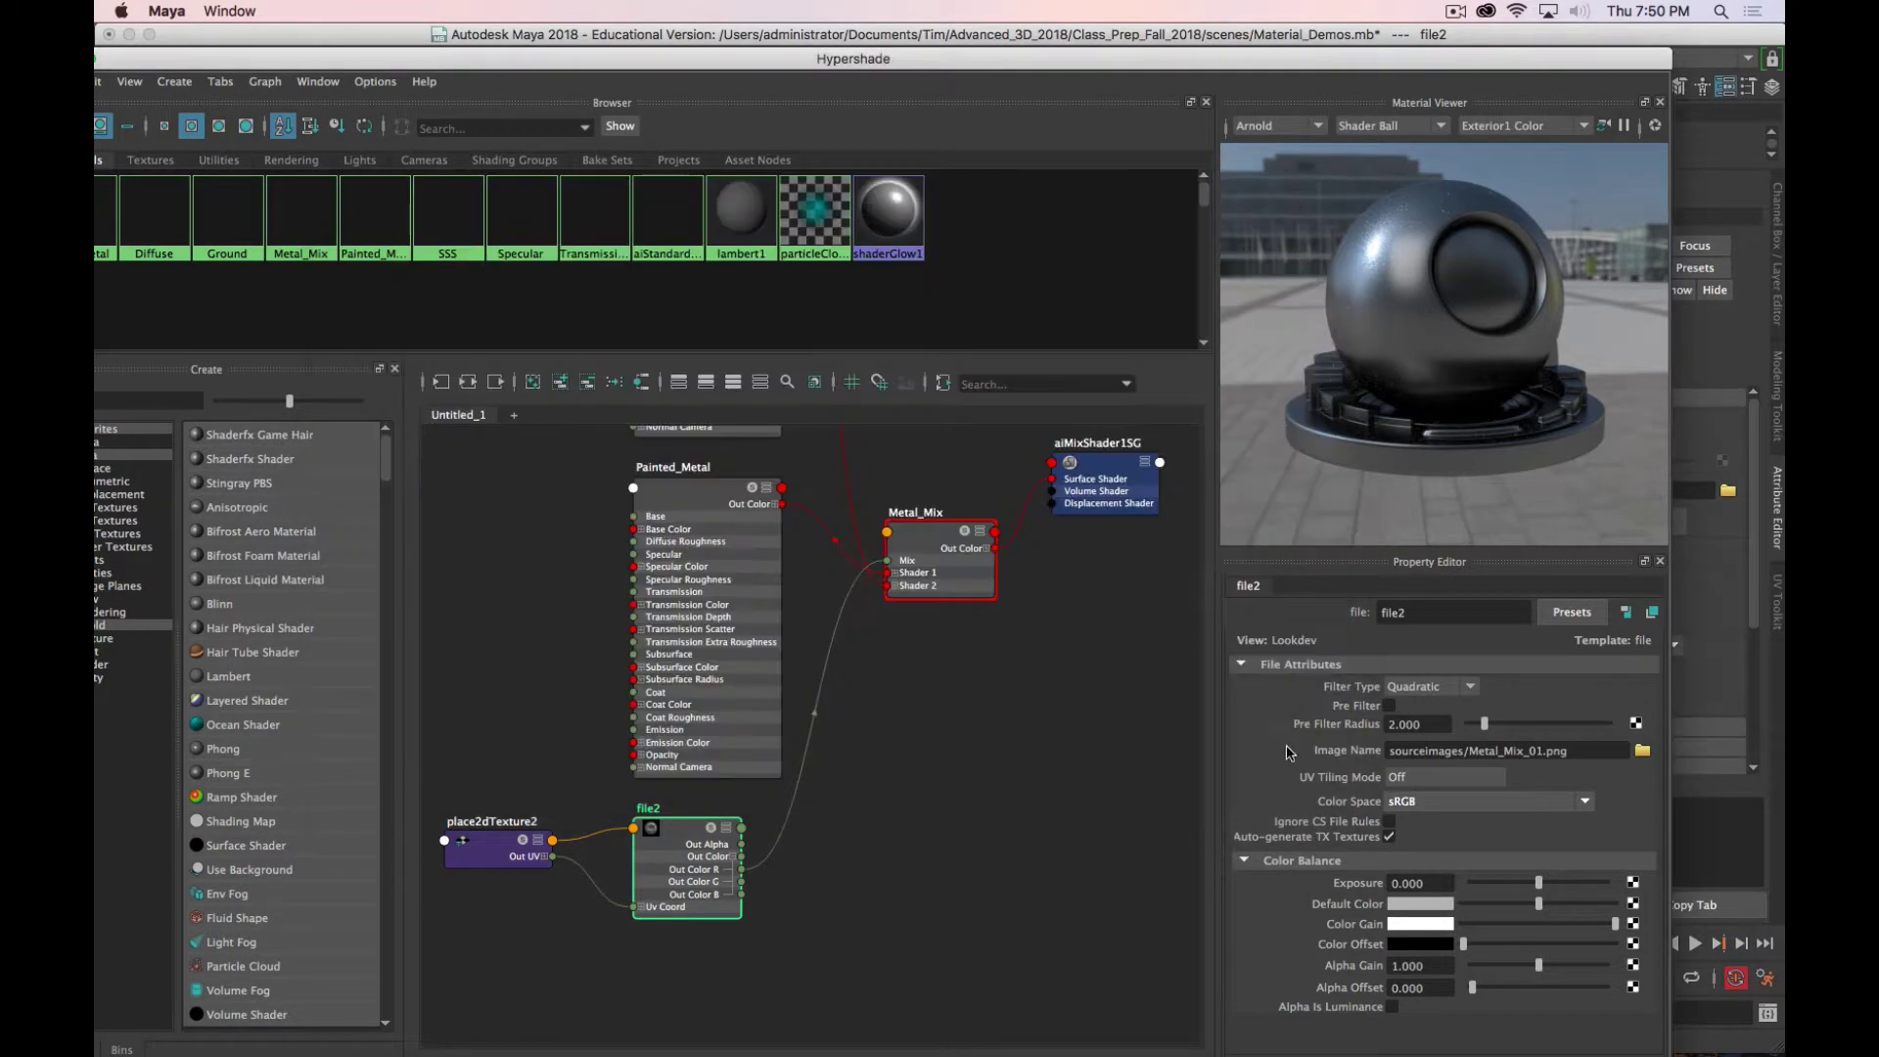
Step: Launch a new Arnold render to view the updated map on the sphere
{"action": "left_click_drag", "start_coordinate": [988, 57], "coordinate": [641, 43]}
{"action": "double_click", "coordinate": [641, 43]}
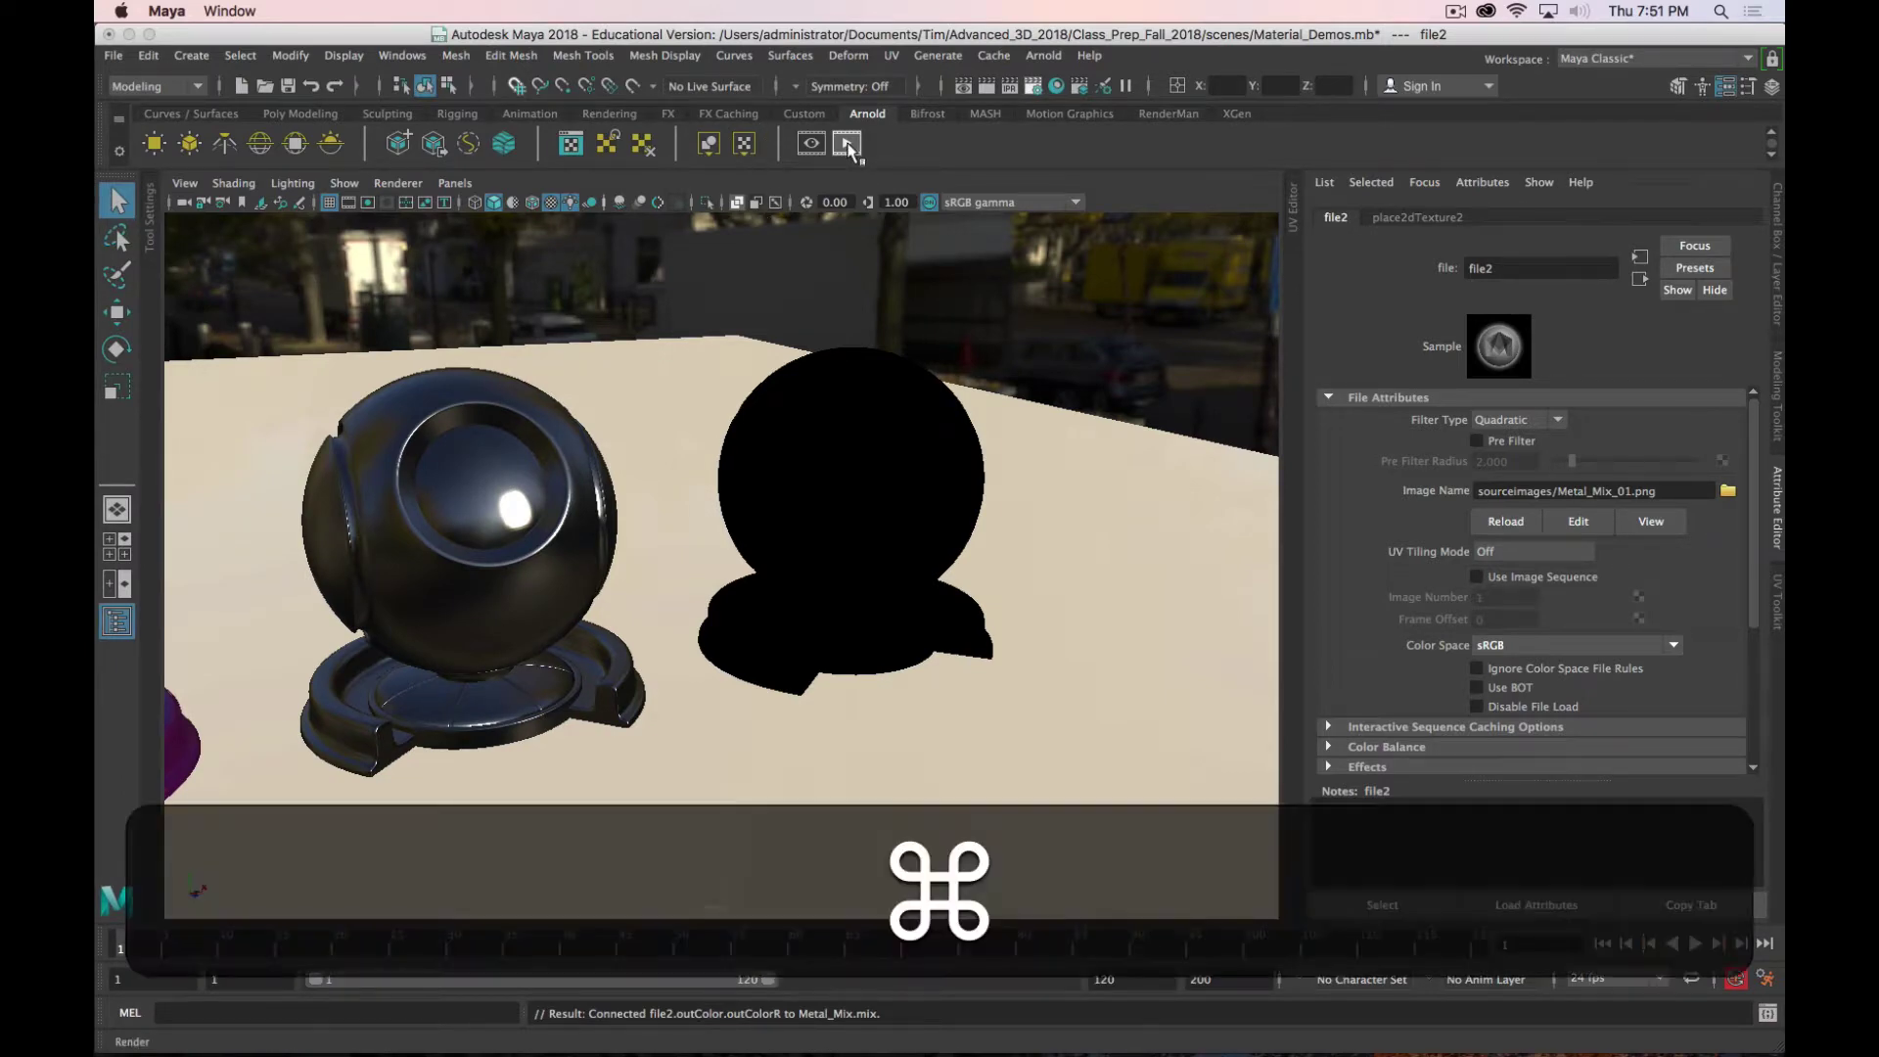
{"action": "left_click", "coordinate": [848, 145]}
{"action": "key", "text": "super+period"}
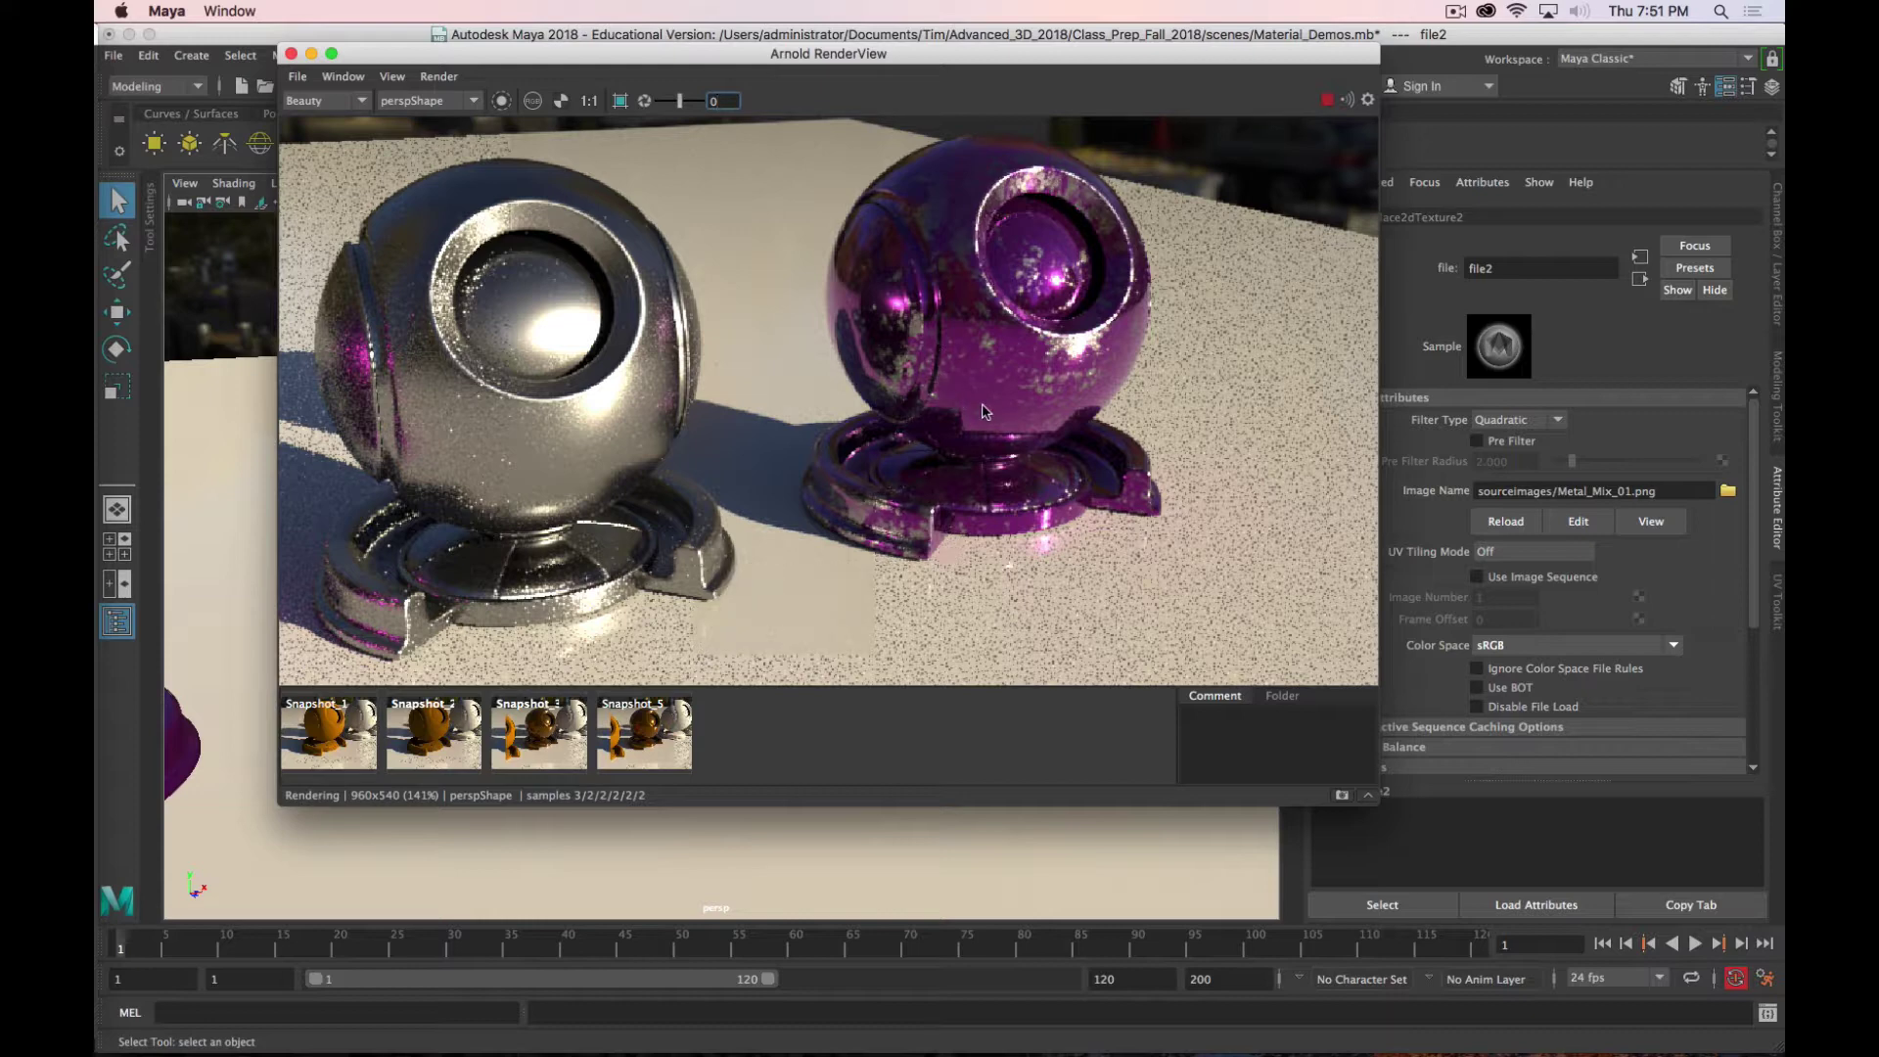
{"action": "left_click", "coordinate": [460, 55]}
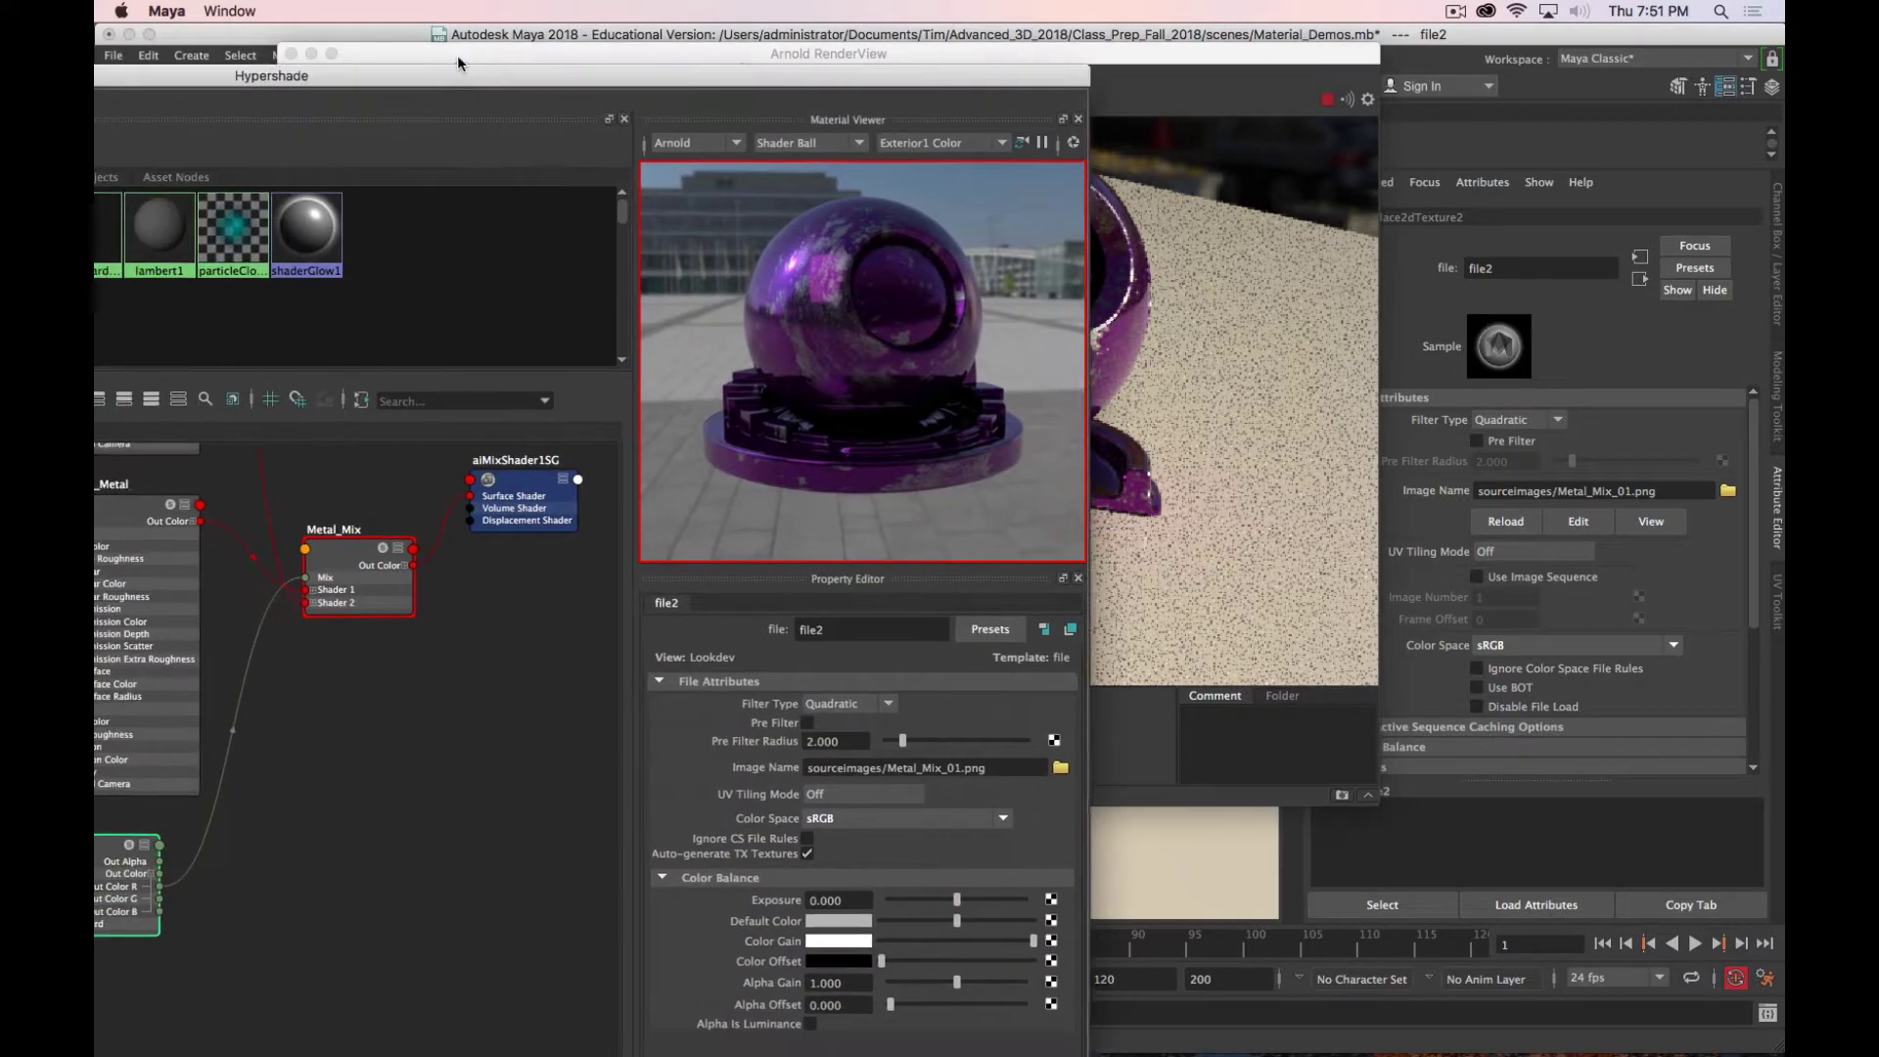
{"action": "left_click_drag", "start_coordinate": [460, 55], "coordinate": [660, 284]}
{"action": "left_click", "coordinate": [685, 225]}
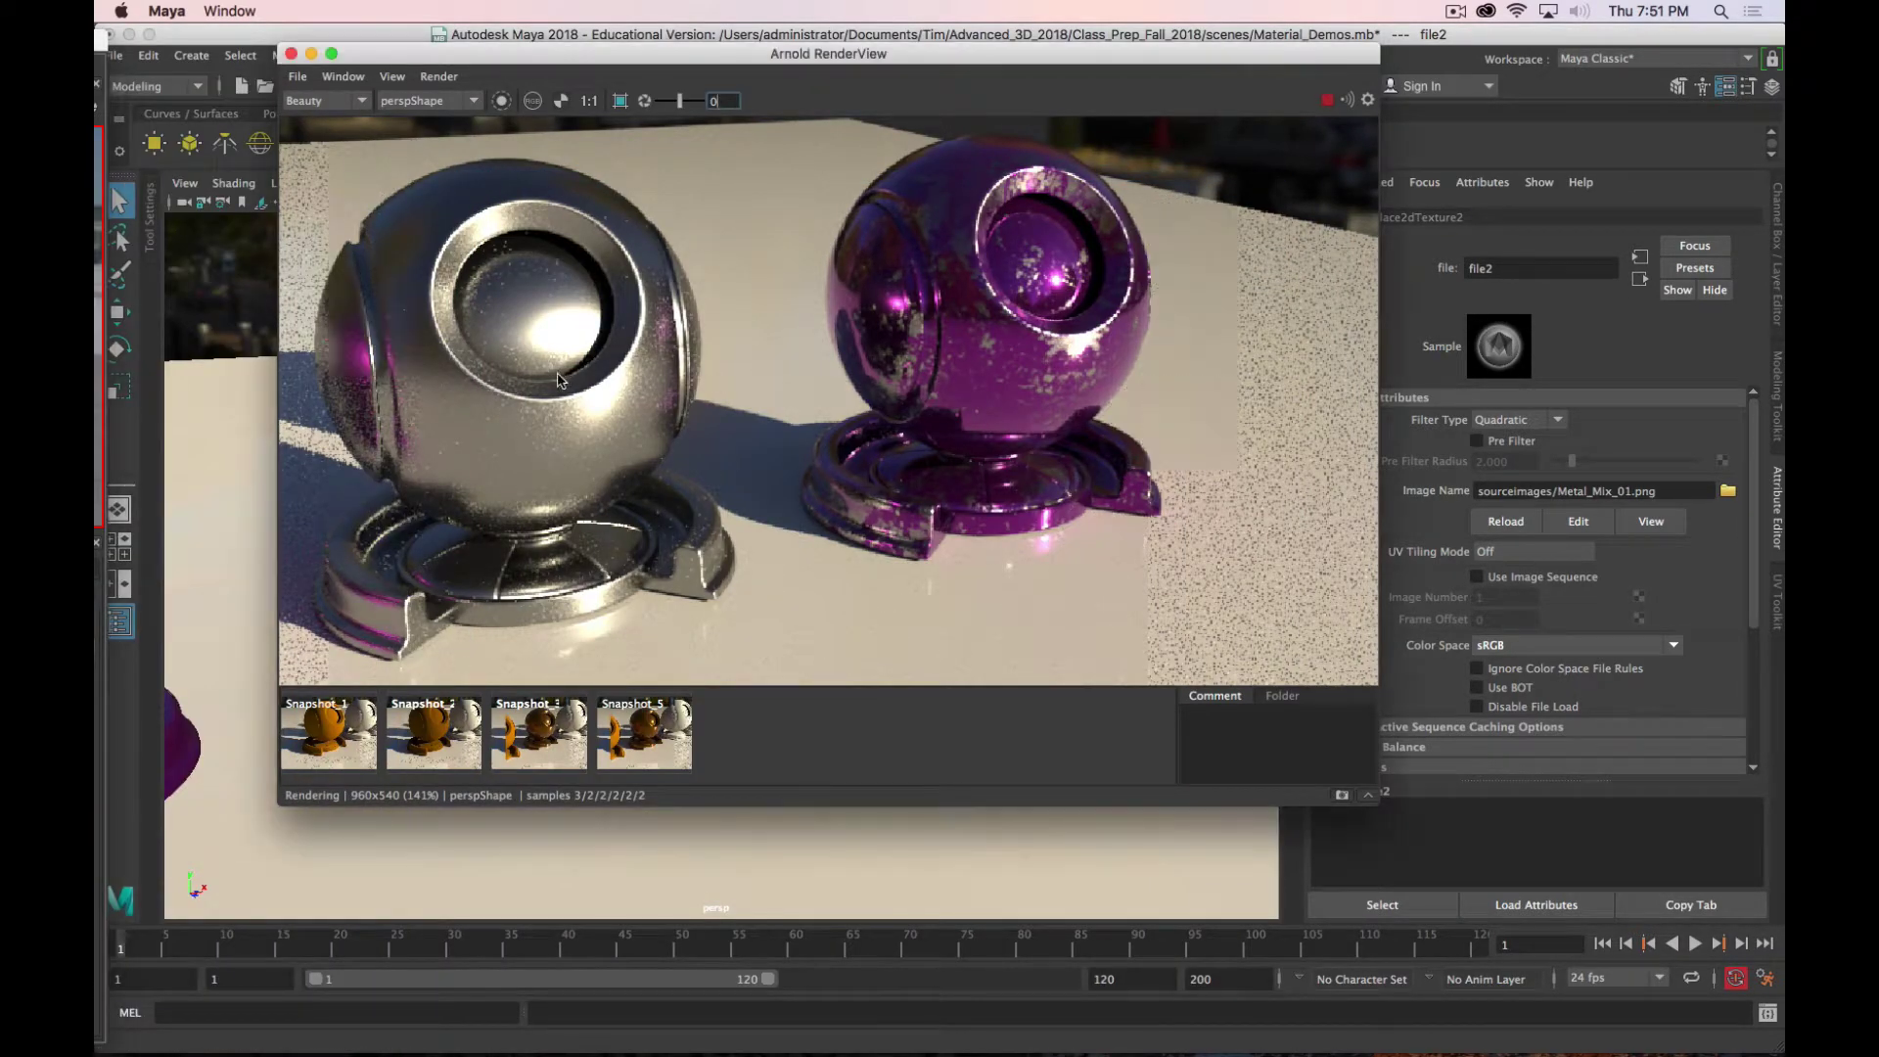
Step: Set Bare_Metal's specular roughness to 0.446 and darken its base colour
{"action": "left_click", "coordinate": [606, 401]}
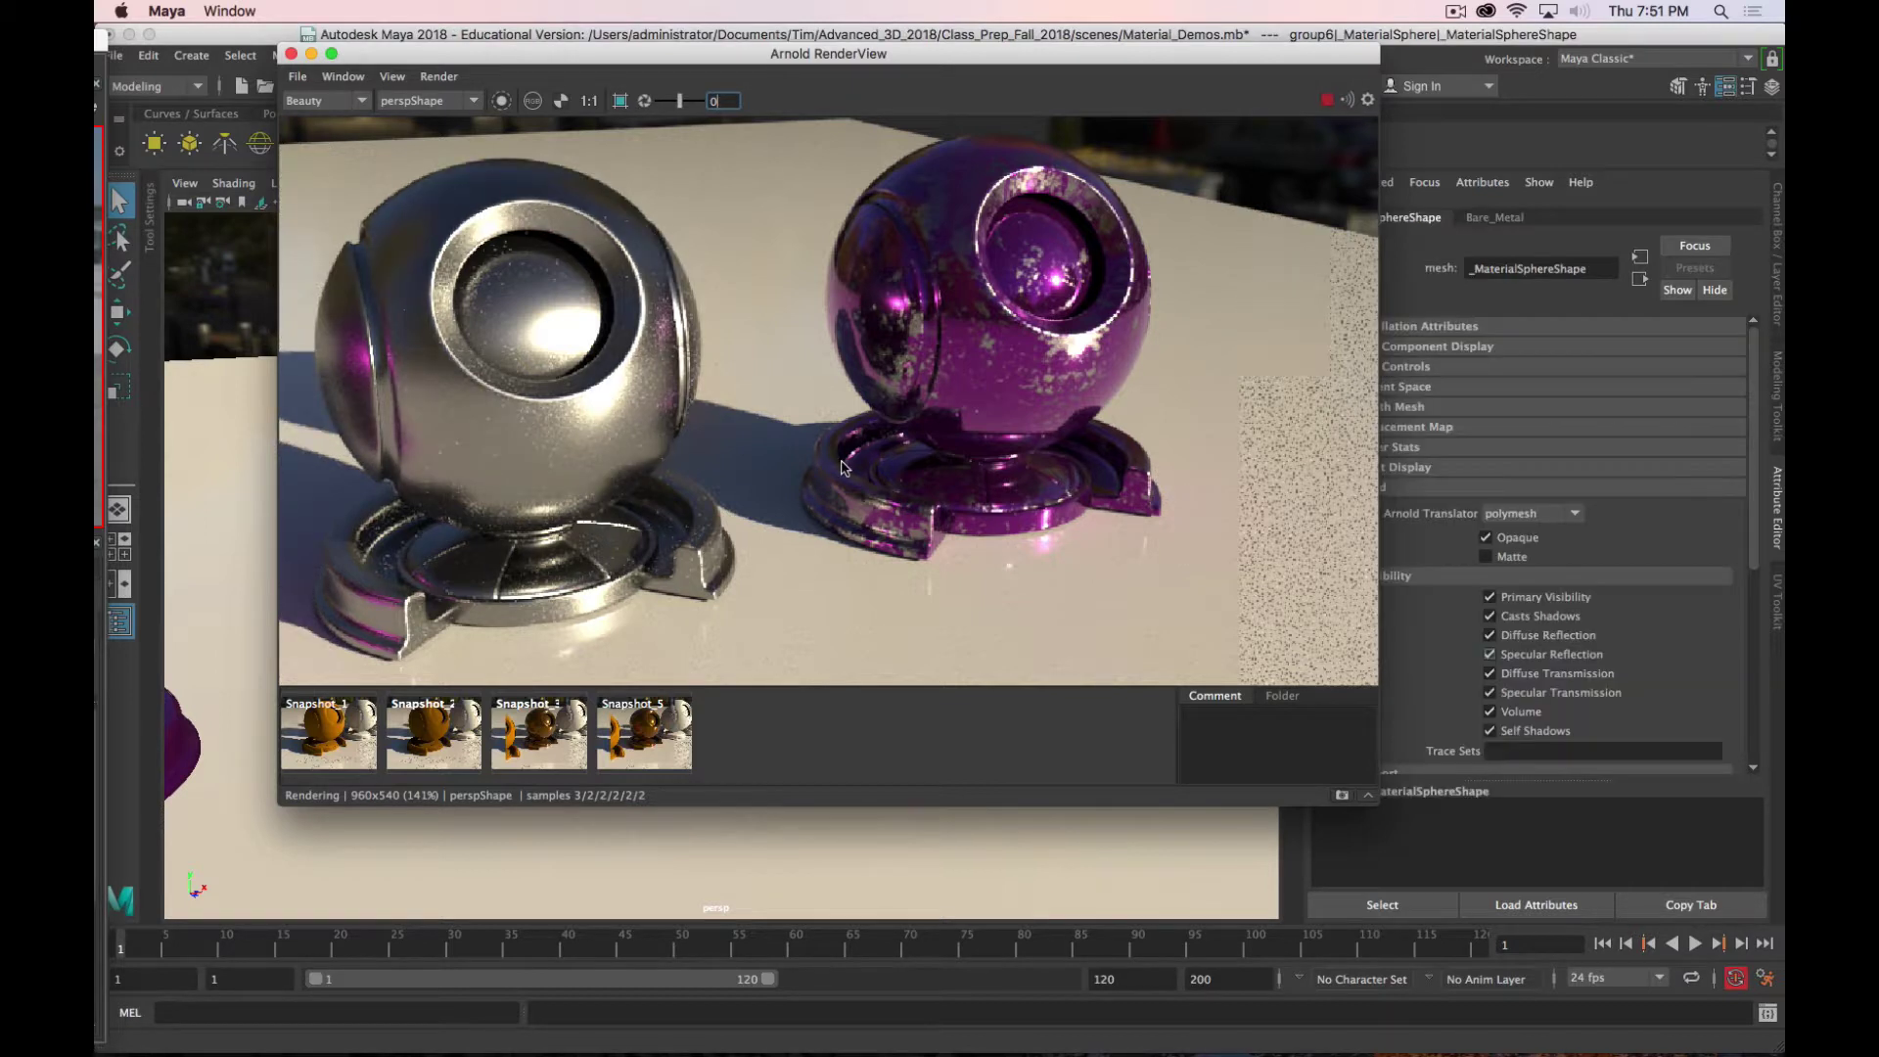
{"action": "left_click", "coordinate": [1494, 218]}
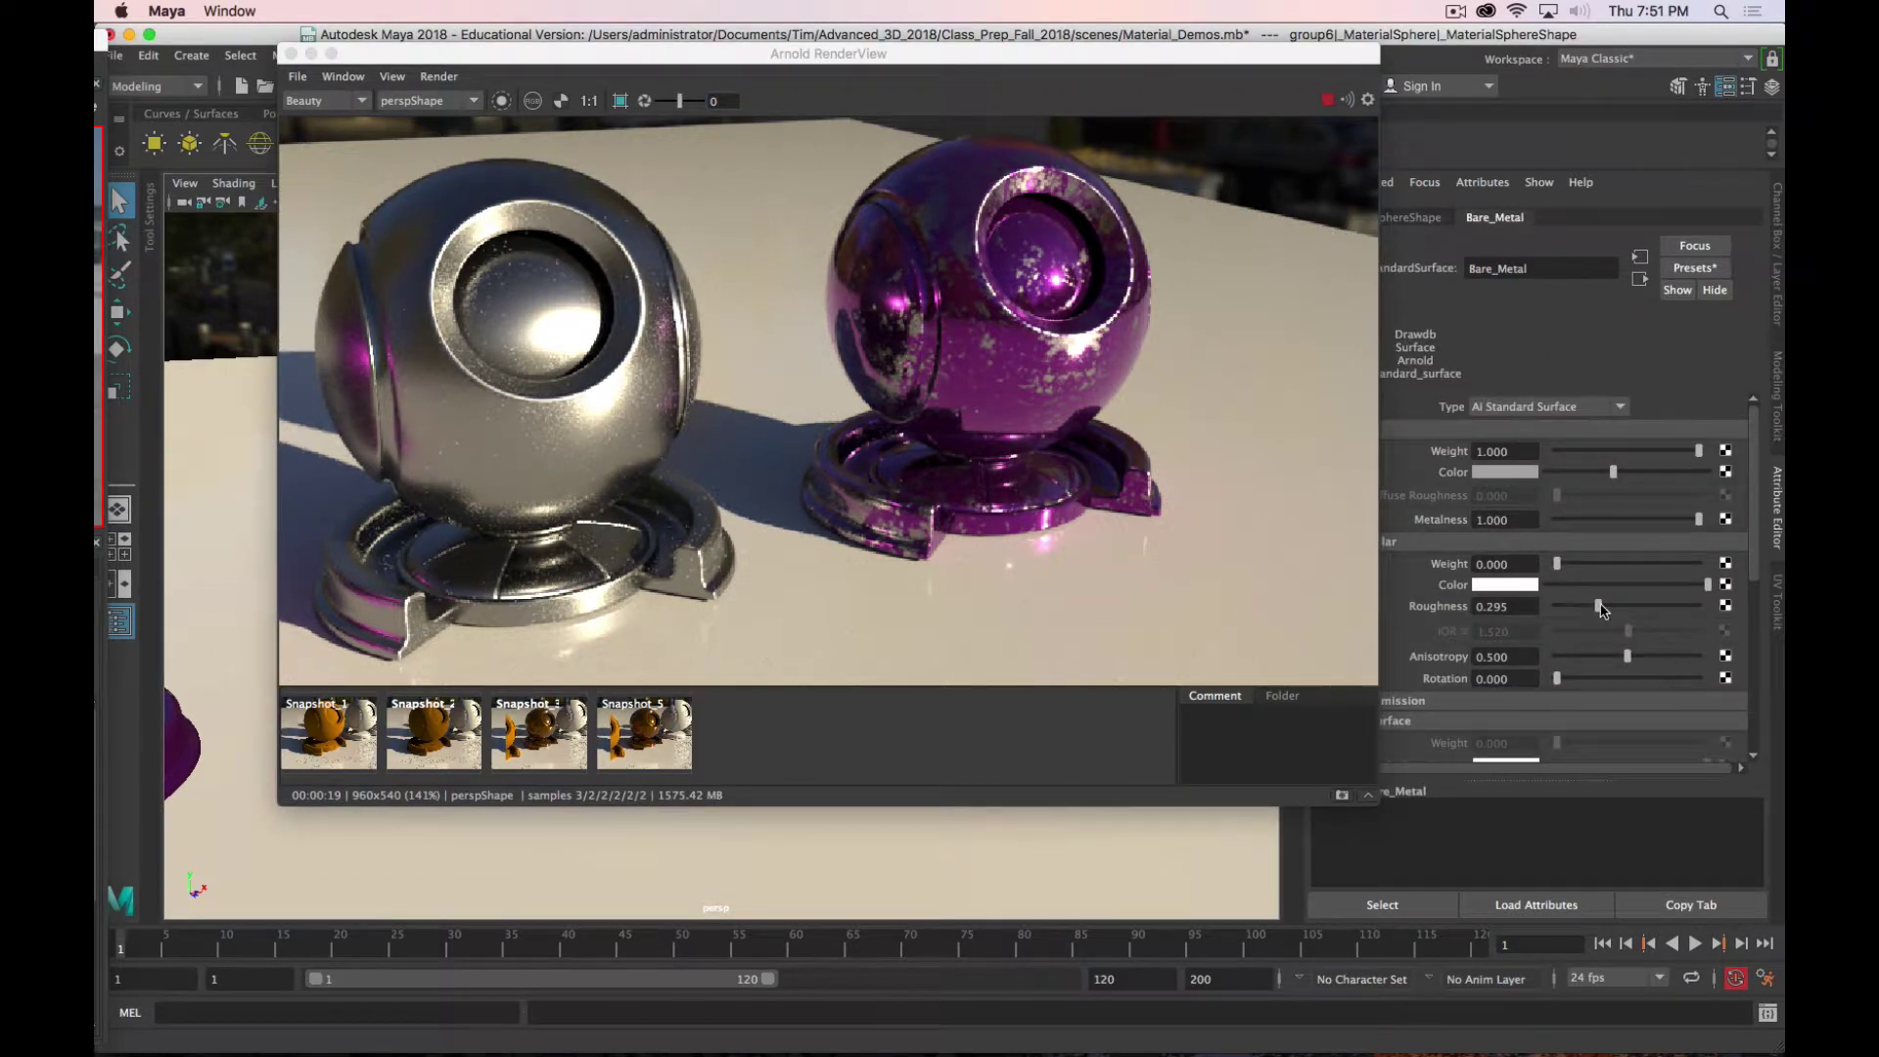
{"action": "left_click_drag", "start_coordinate": [1599, 606], "coordinate": [1615, 605]}
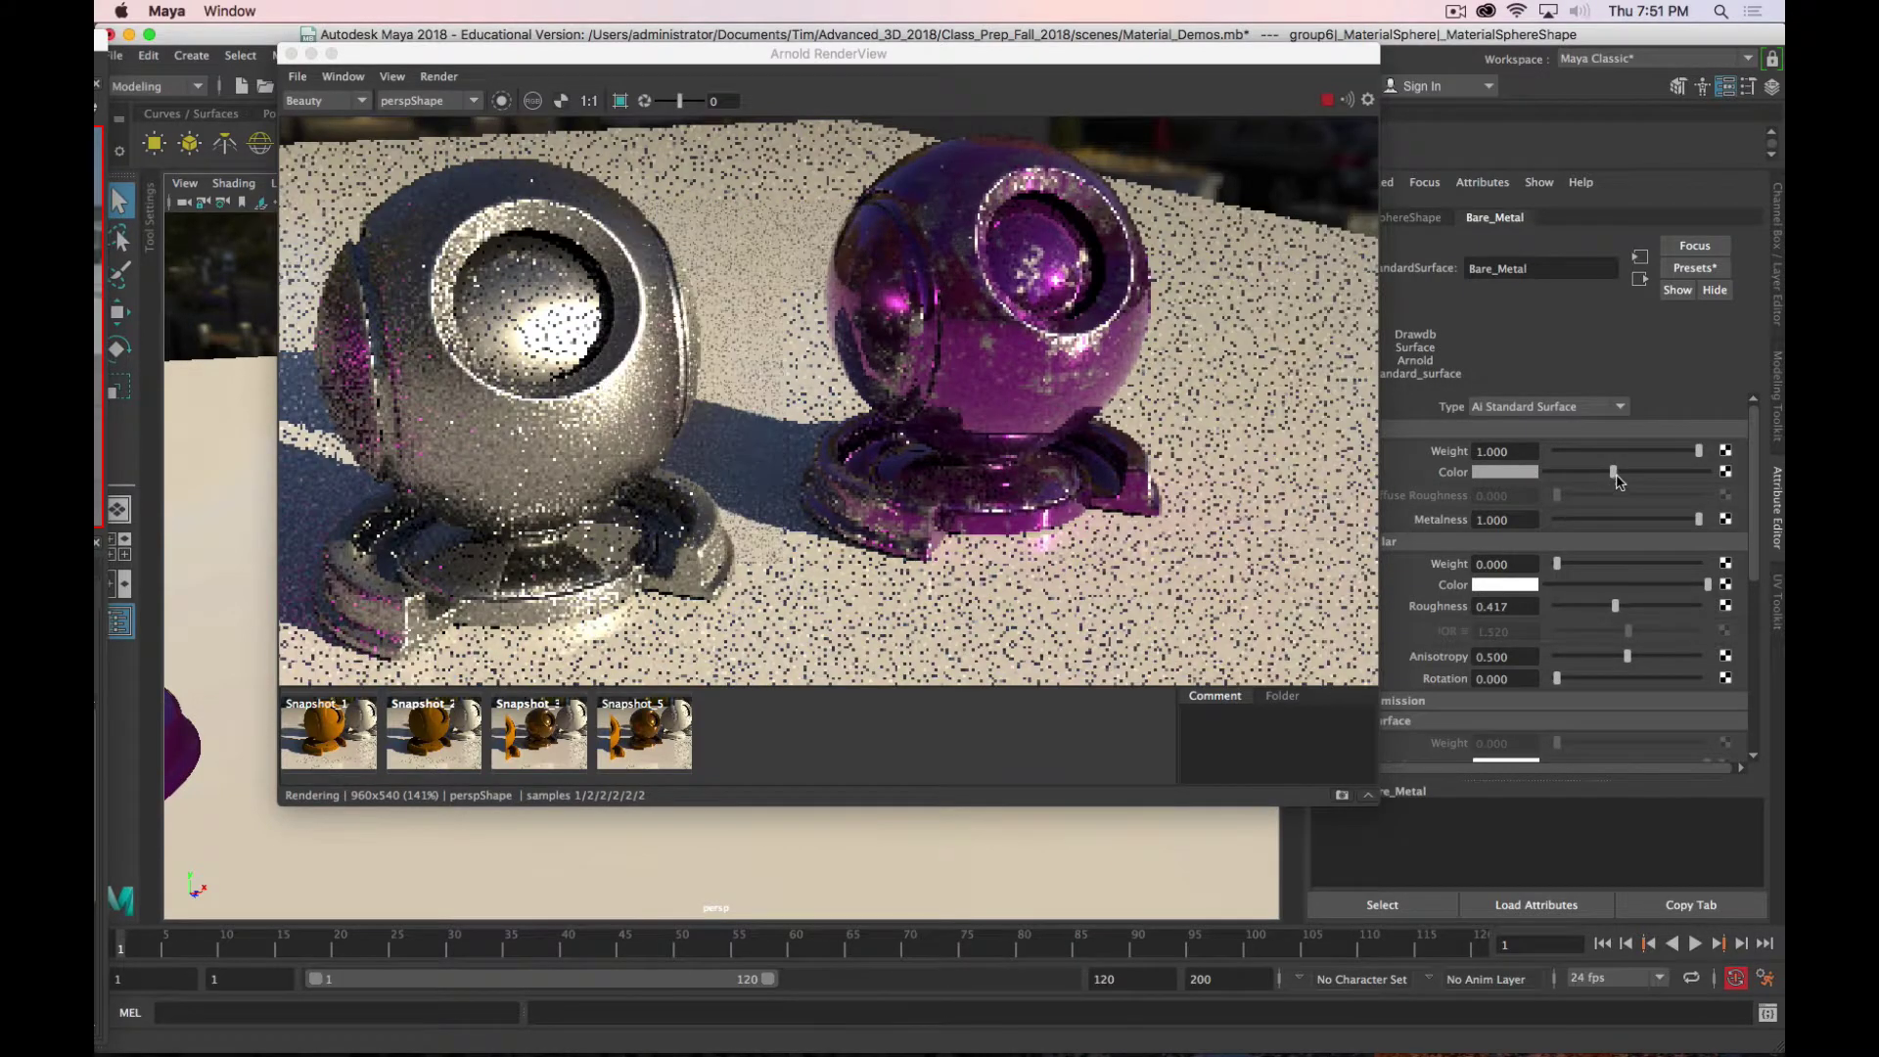
{"action": "left_click_drag", "start_coordinate": [1616, 475], "coordinate": [1574, 477]}
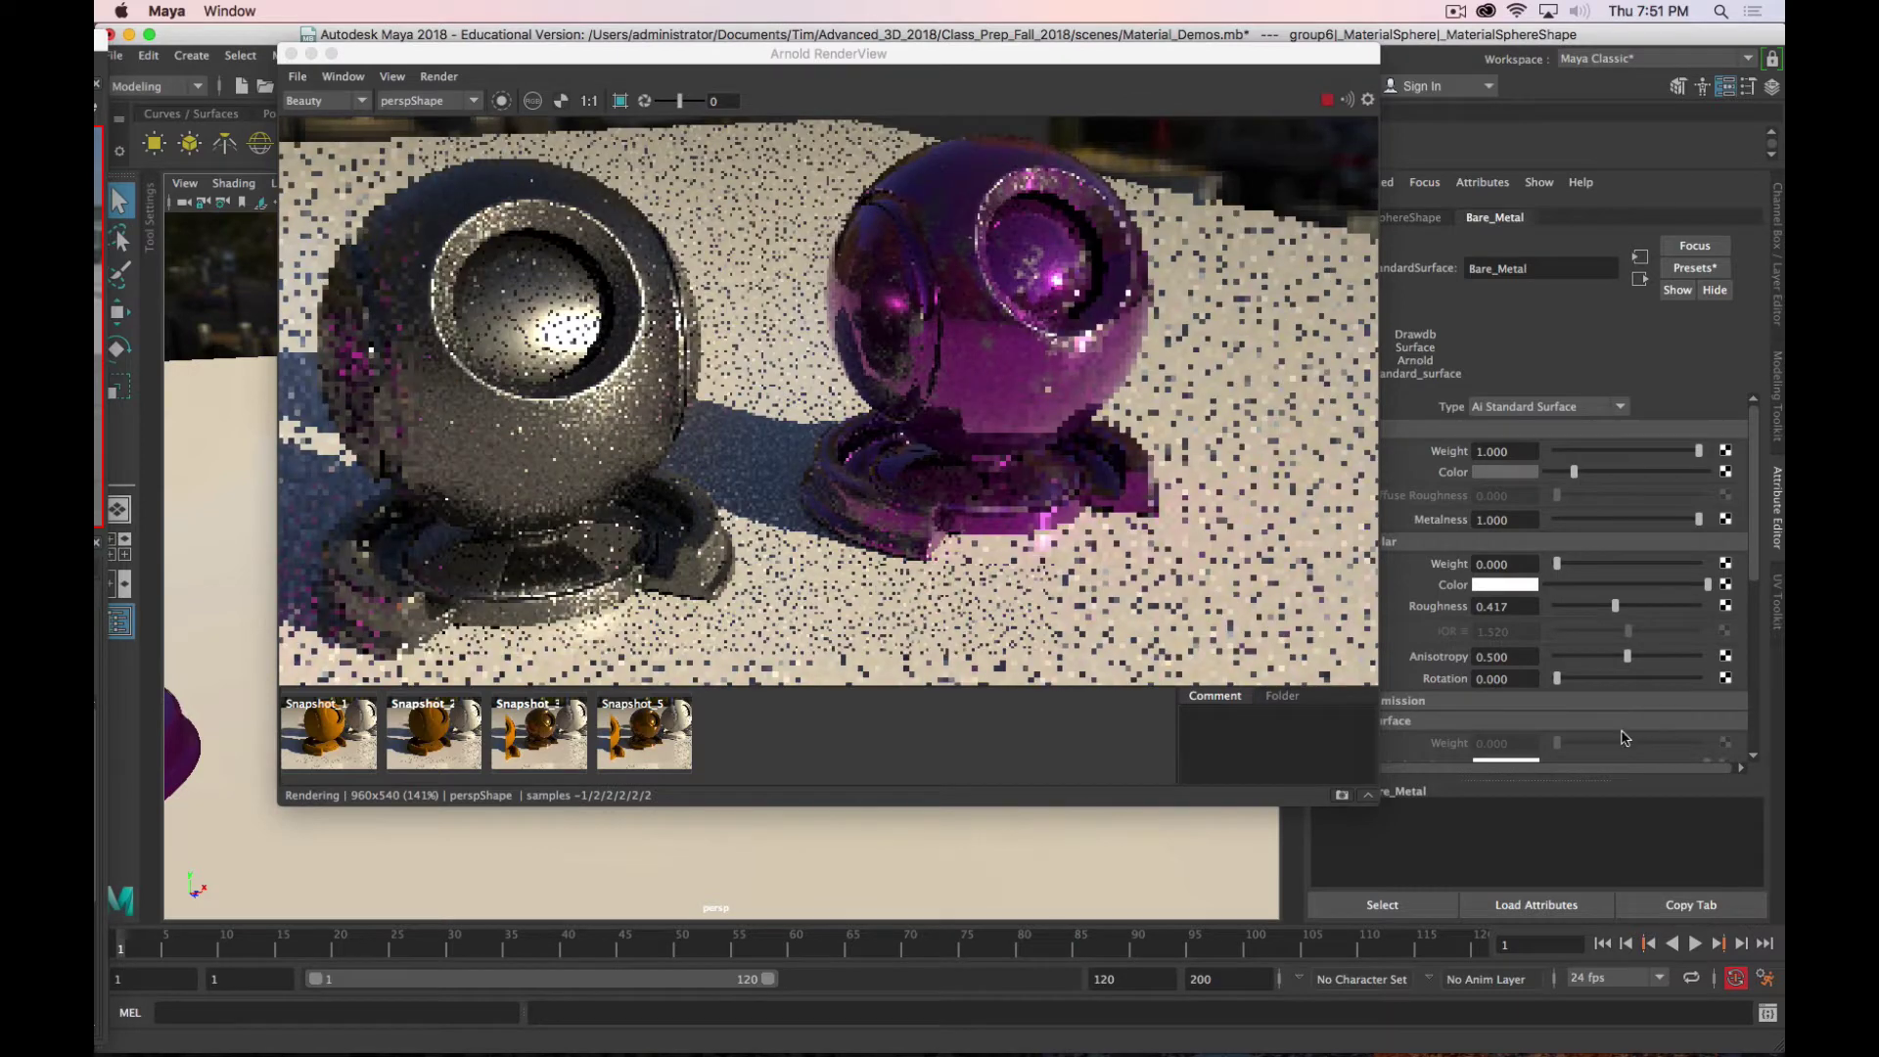
{"action": "left_click_drag", "start_coordinate": [1615, 606], "coordinate": [1619, 606]}
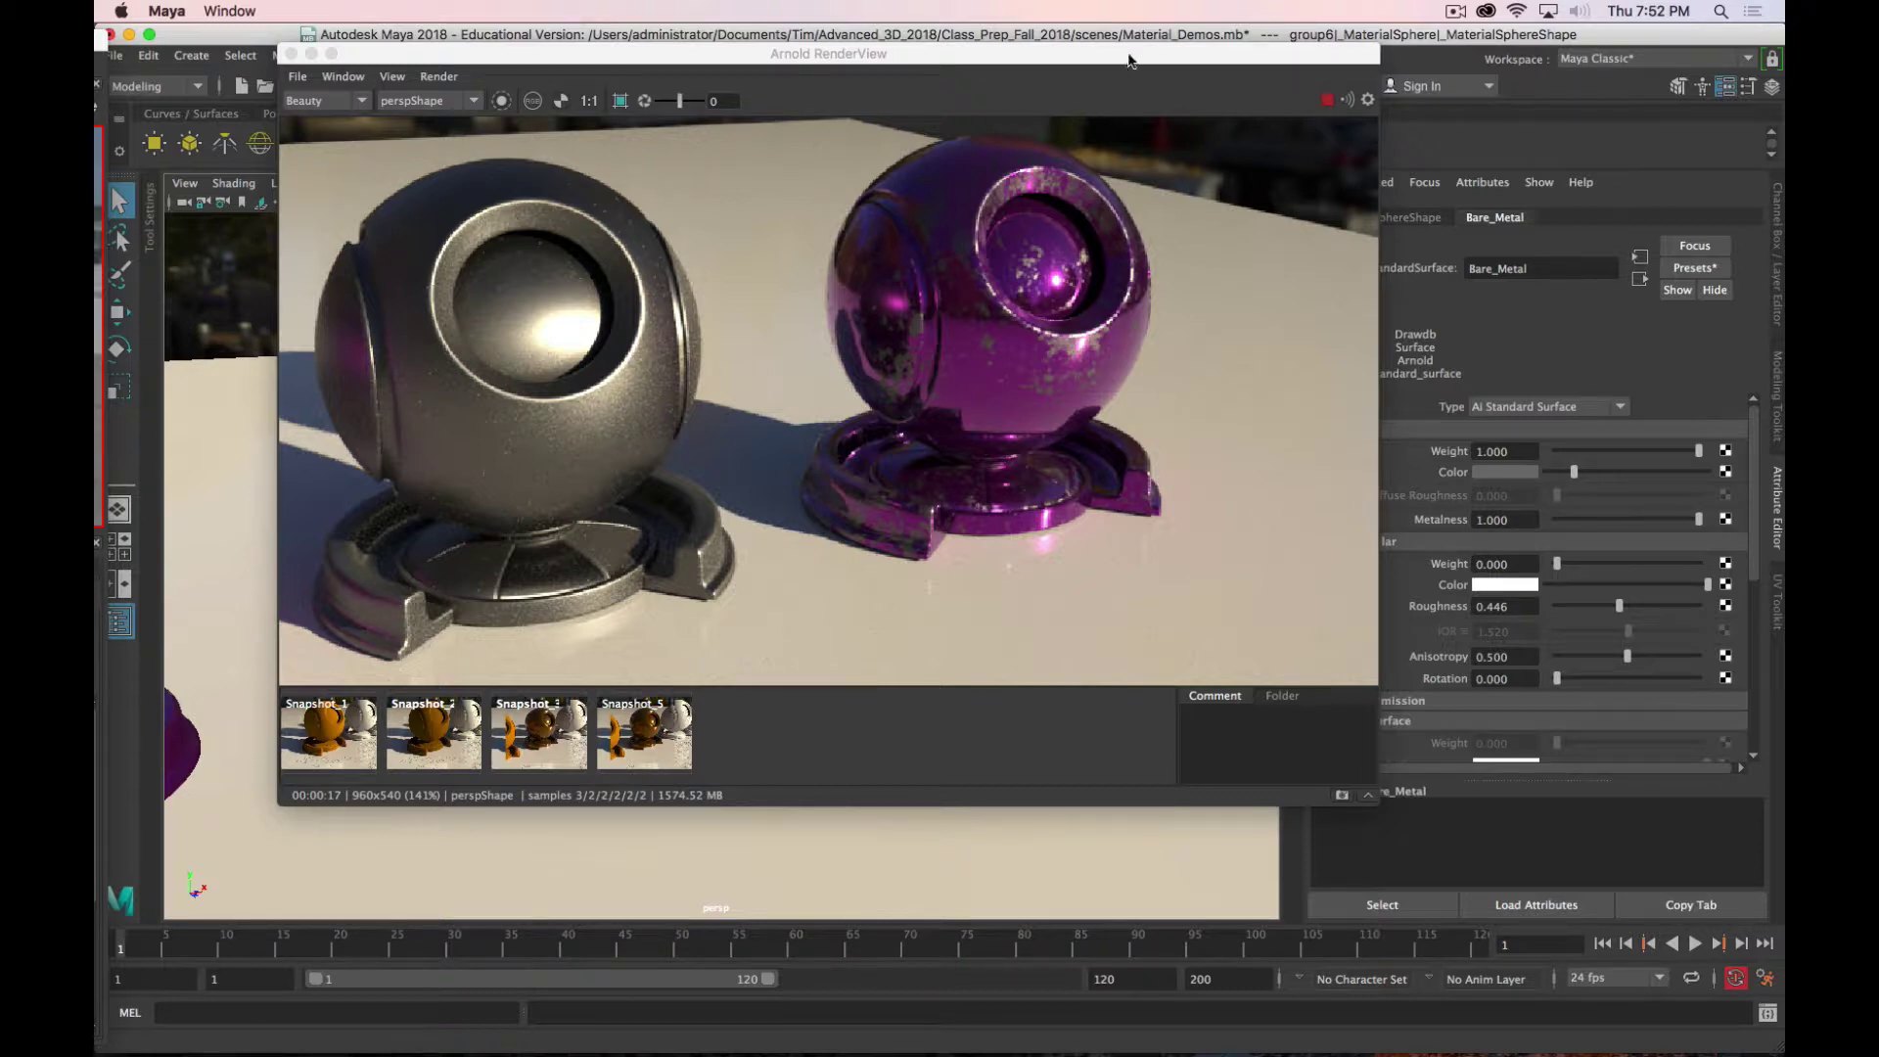
Step: Connect a file texture into the shader's Geometry bump input, creating bump2d1 and file3
{"action": "left_click_drag", "start_coordinate": [1128, 61], "coordinate": [98, 162]}
{"action": "scroll", "coordinate": [1400, 658], "scroll_direction": "down", "scroll_amount": 5}
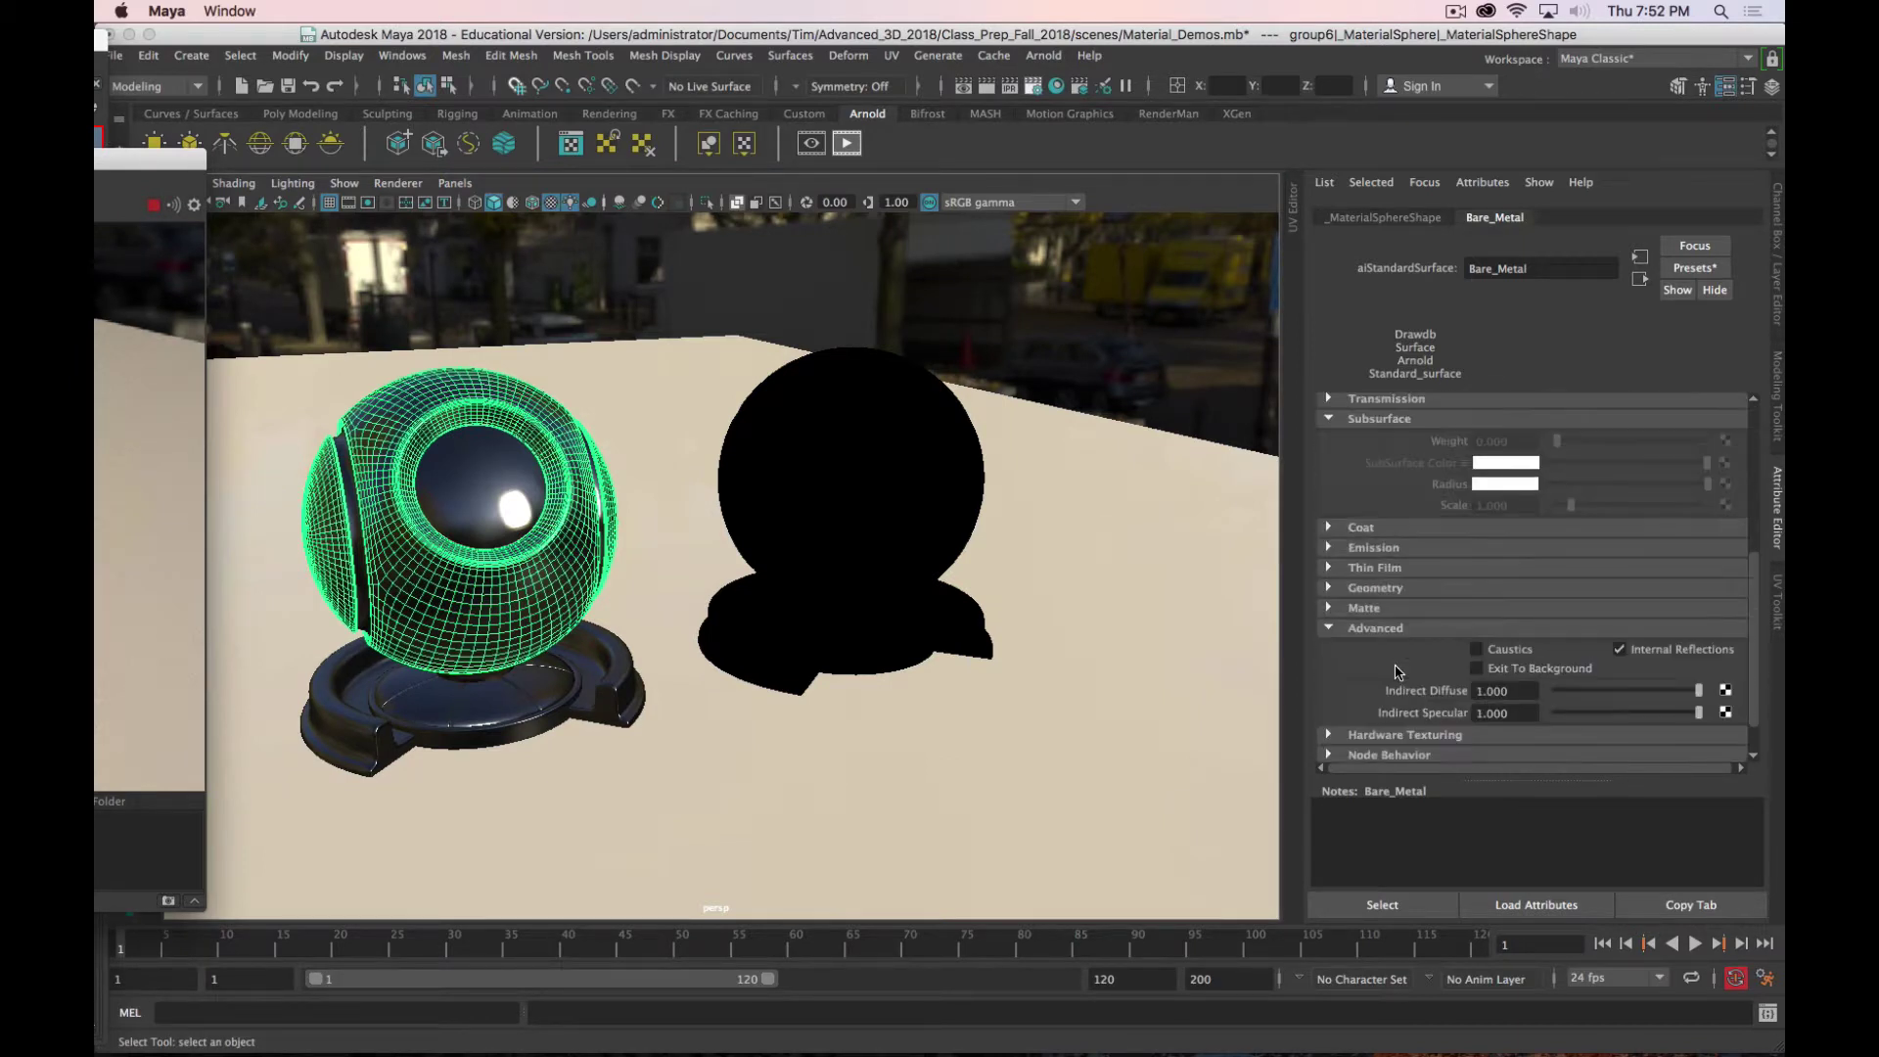
{"action": "left_click", "coordinate": [1329, 589]}
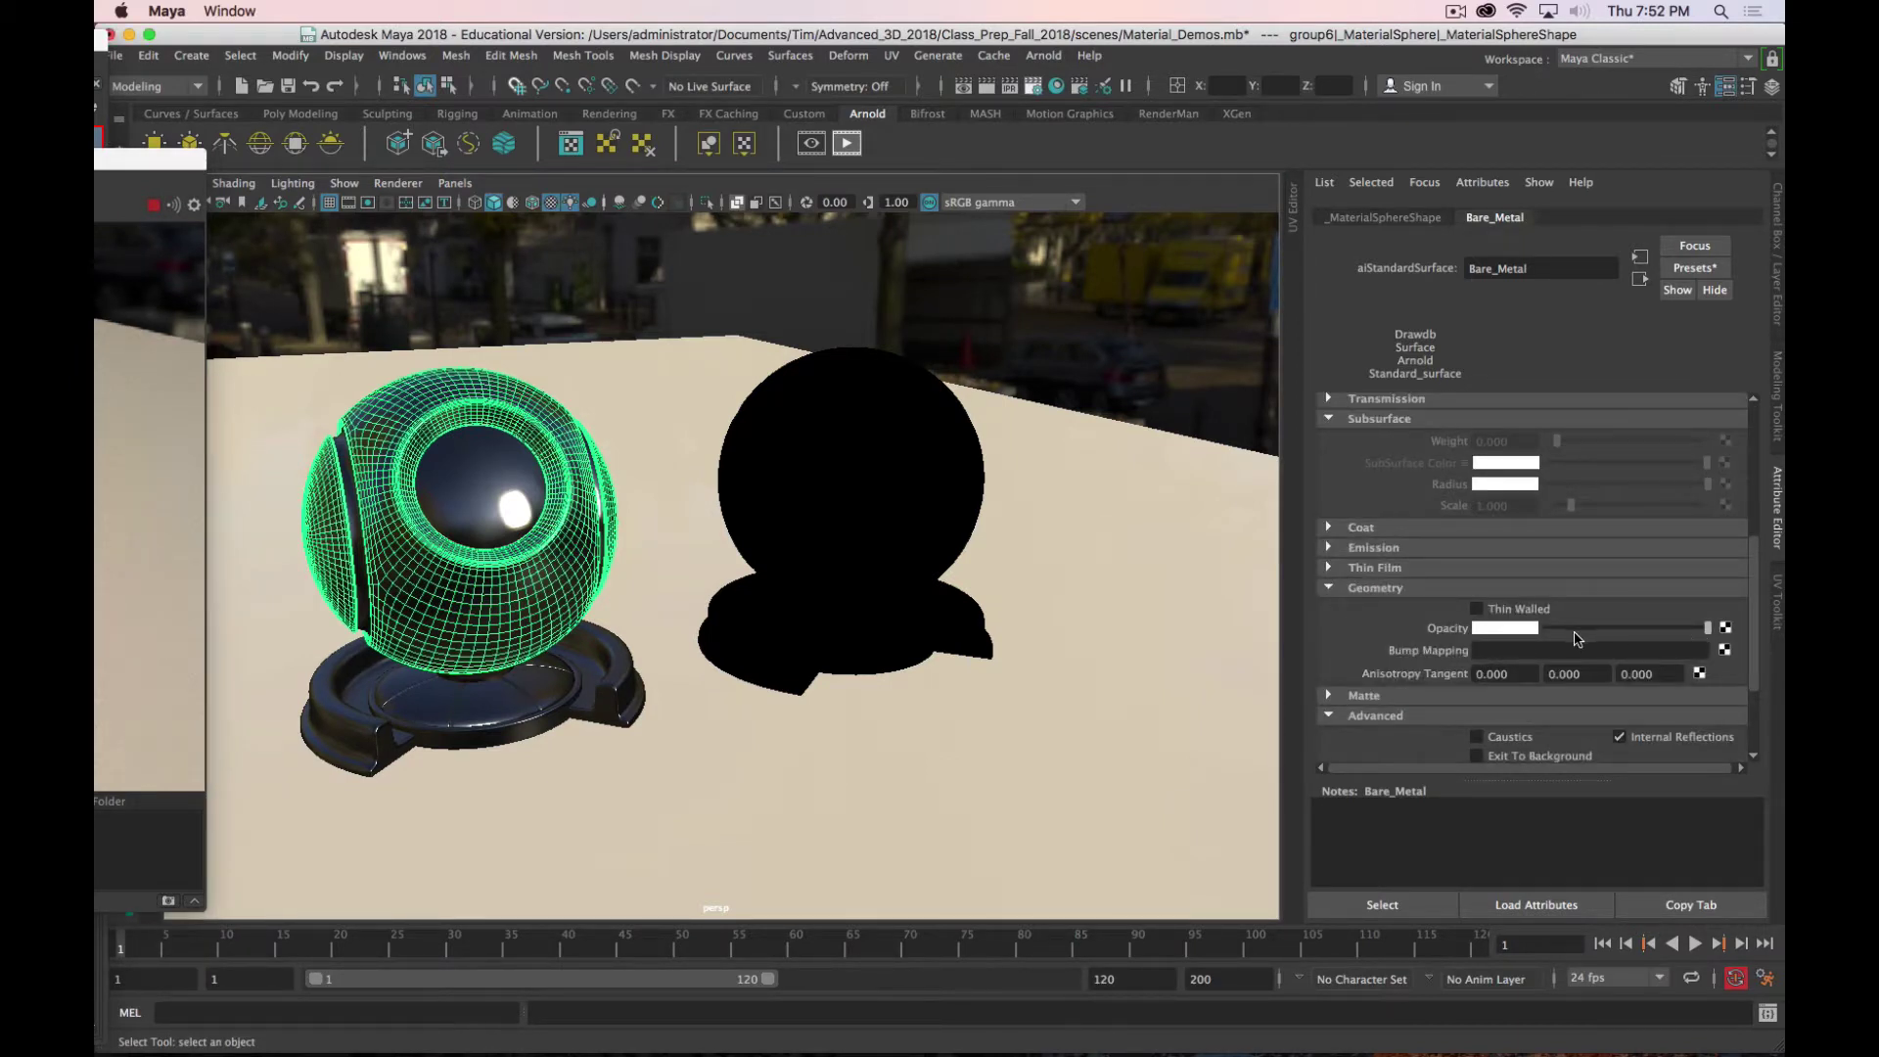
{"action": "left_click", "coordinate": [1725, 652]}
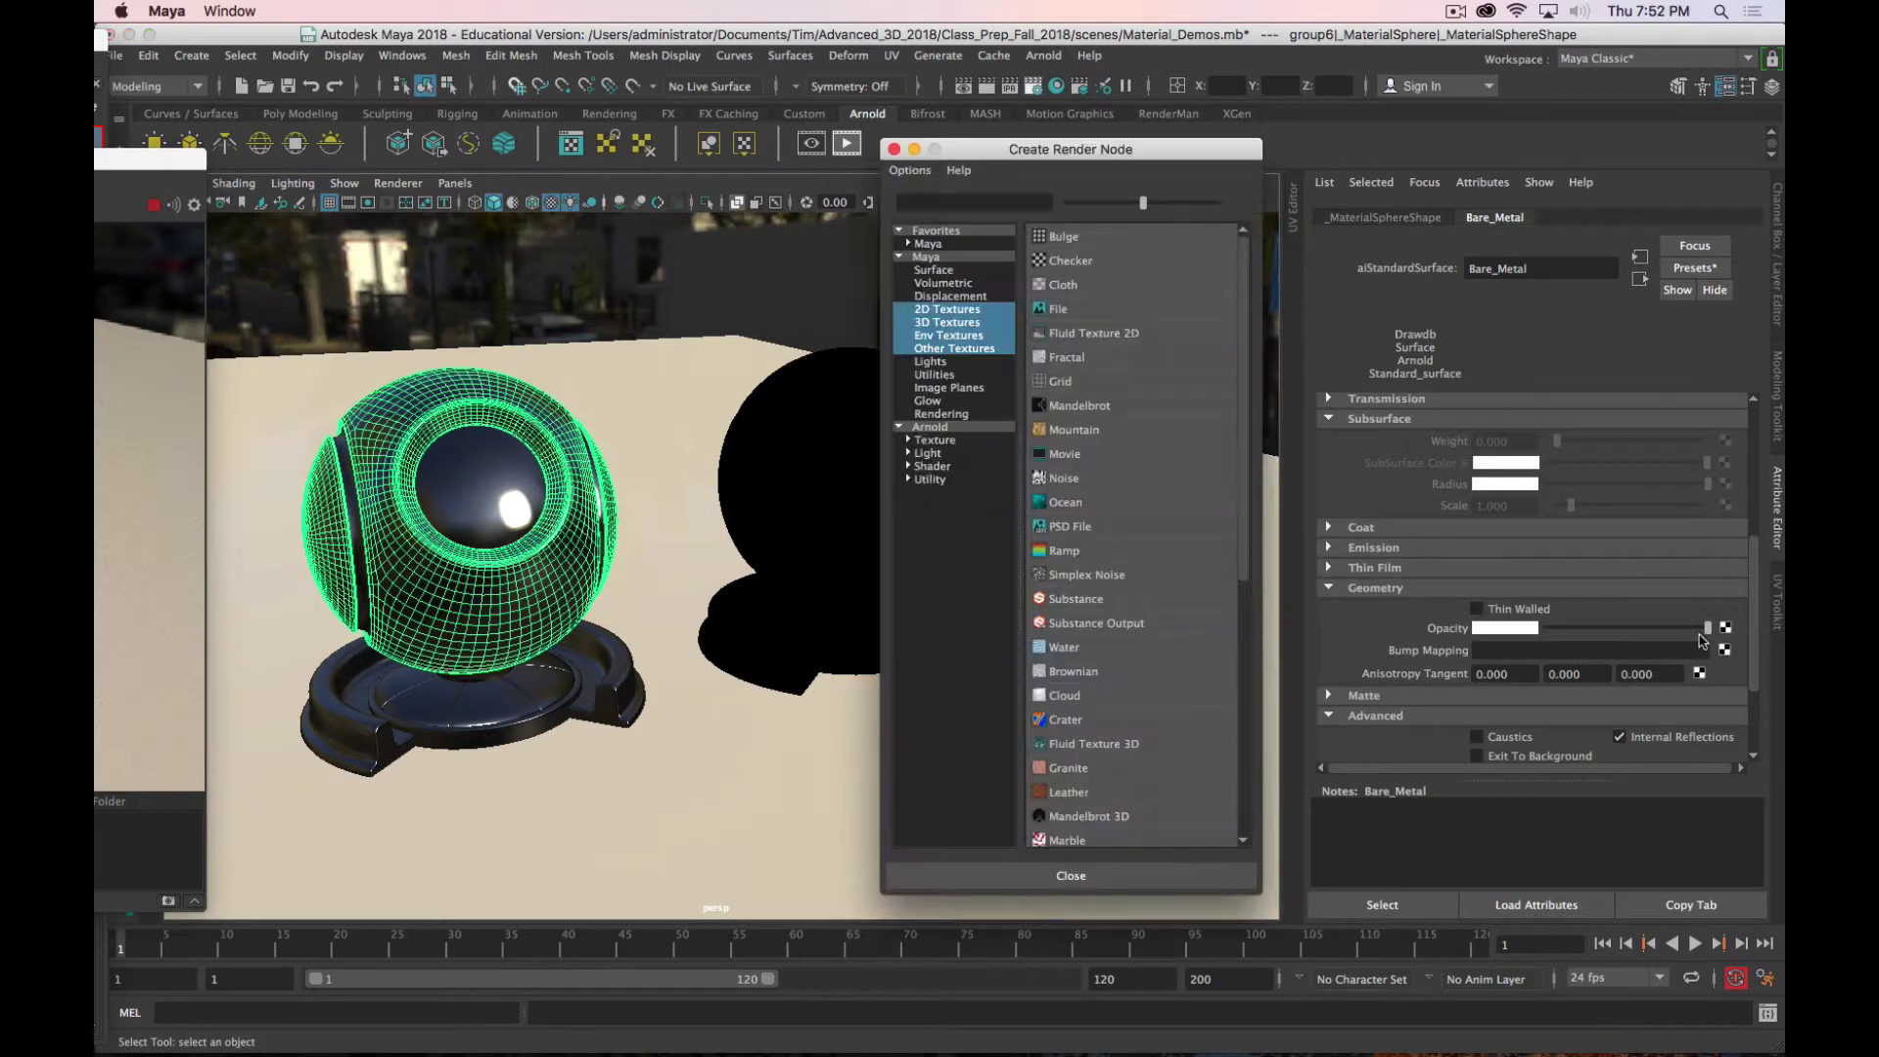
{"action": "left_click", "coordinate": [1058, 311]}
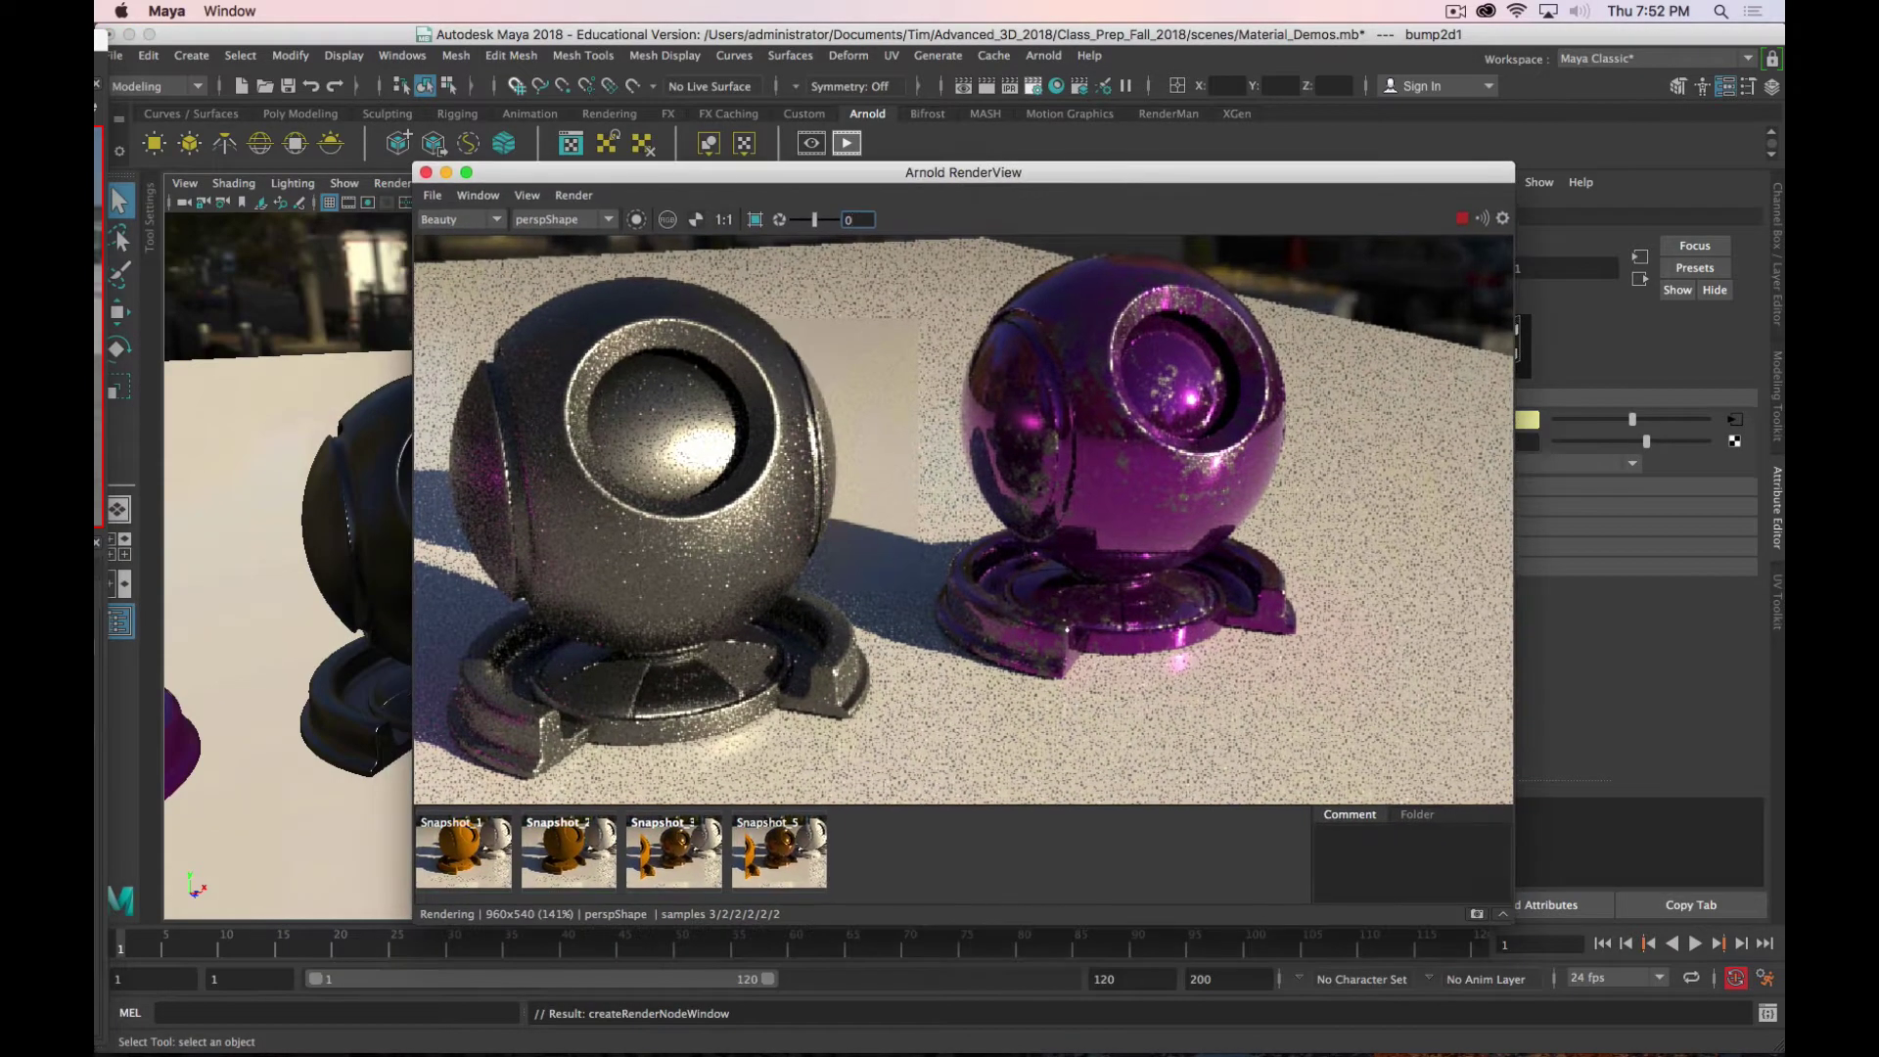
Step: Load Metal_Mix_01.png as the image for the file3 texture node
{"action": "left_click", "coordinate": [1627, 141]}
{"action": "left_click_drag", "start_coordinate": [1627, 141], "coordinate": [1462, 54]}
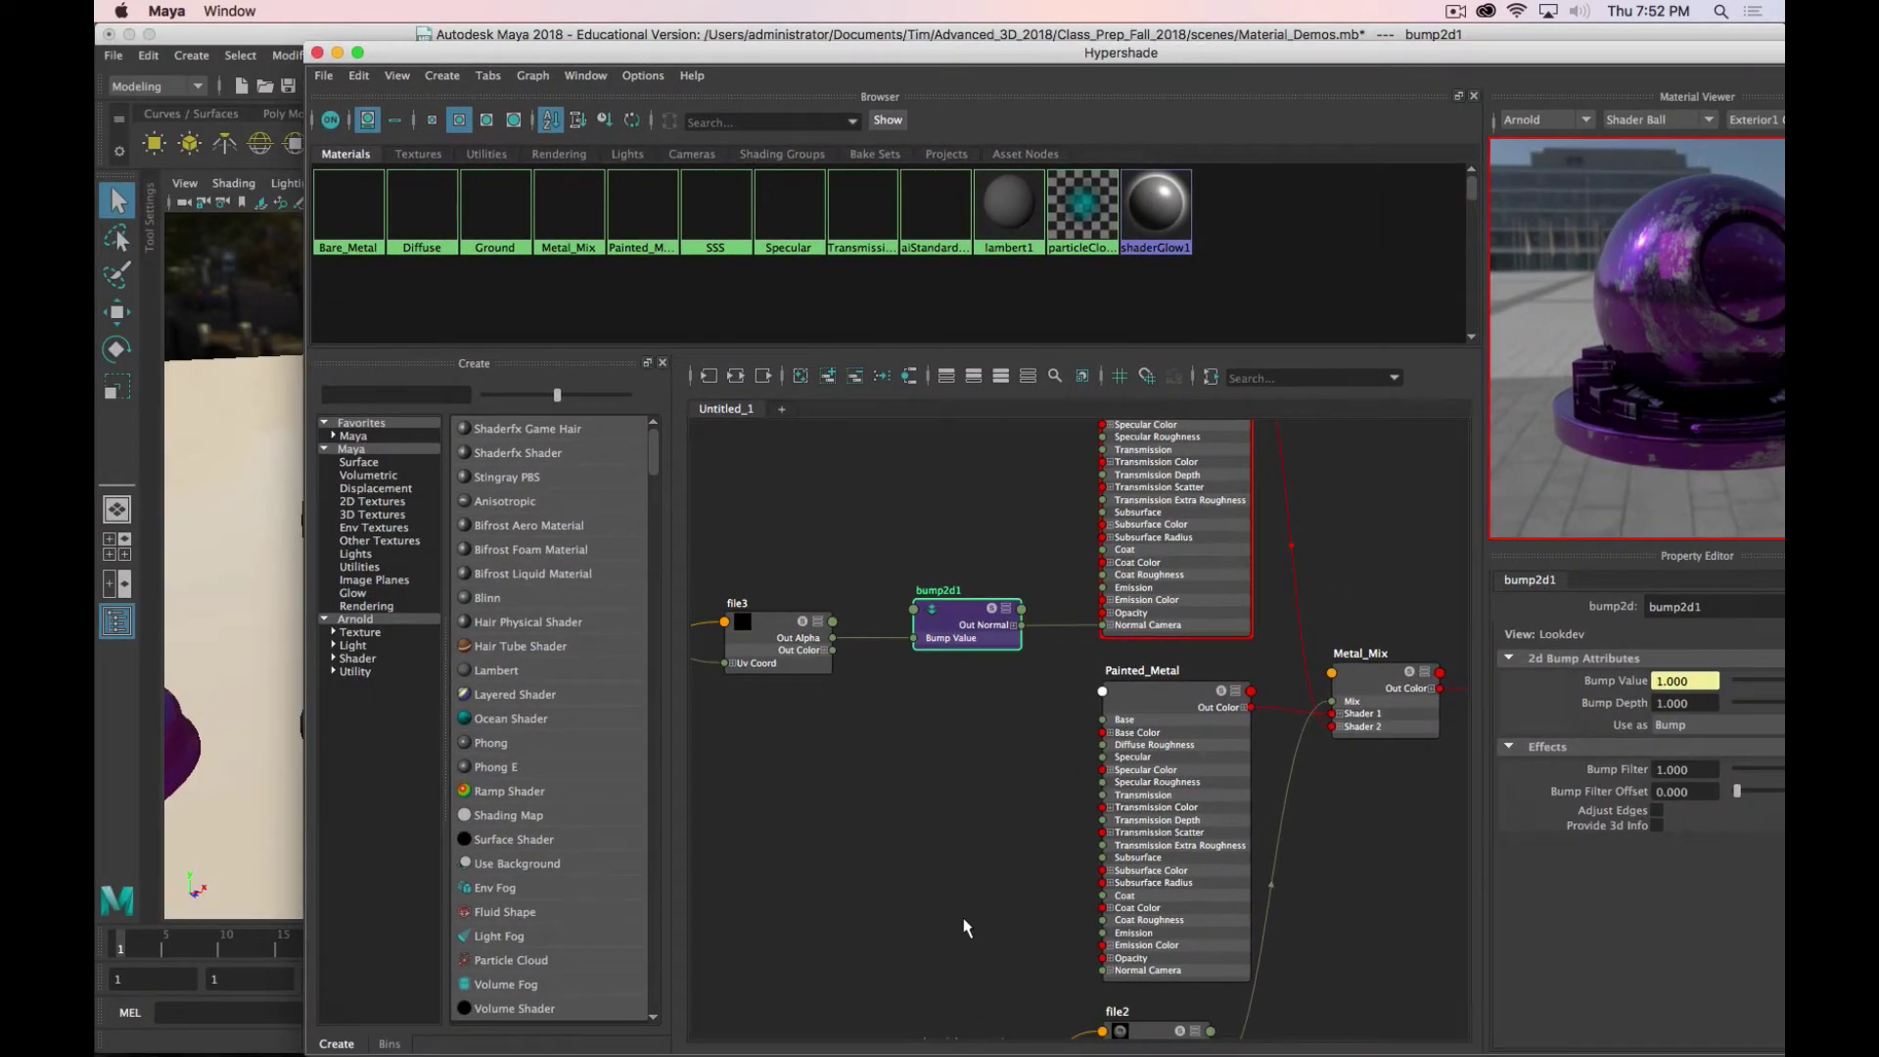
{"action": "middle_click_drag", "start_coordinate": [965, 926], "coordinate": [1196, 858], "text": "alt"}
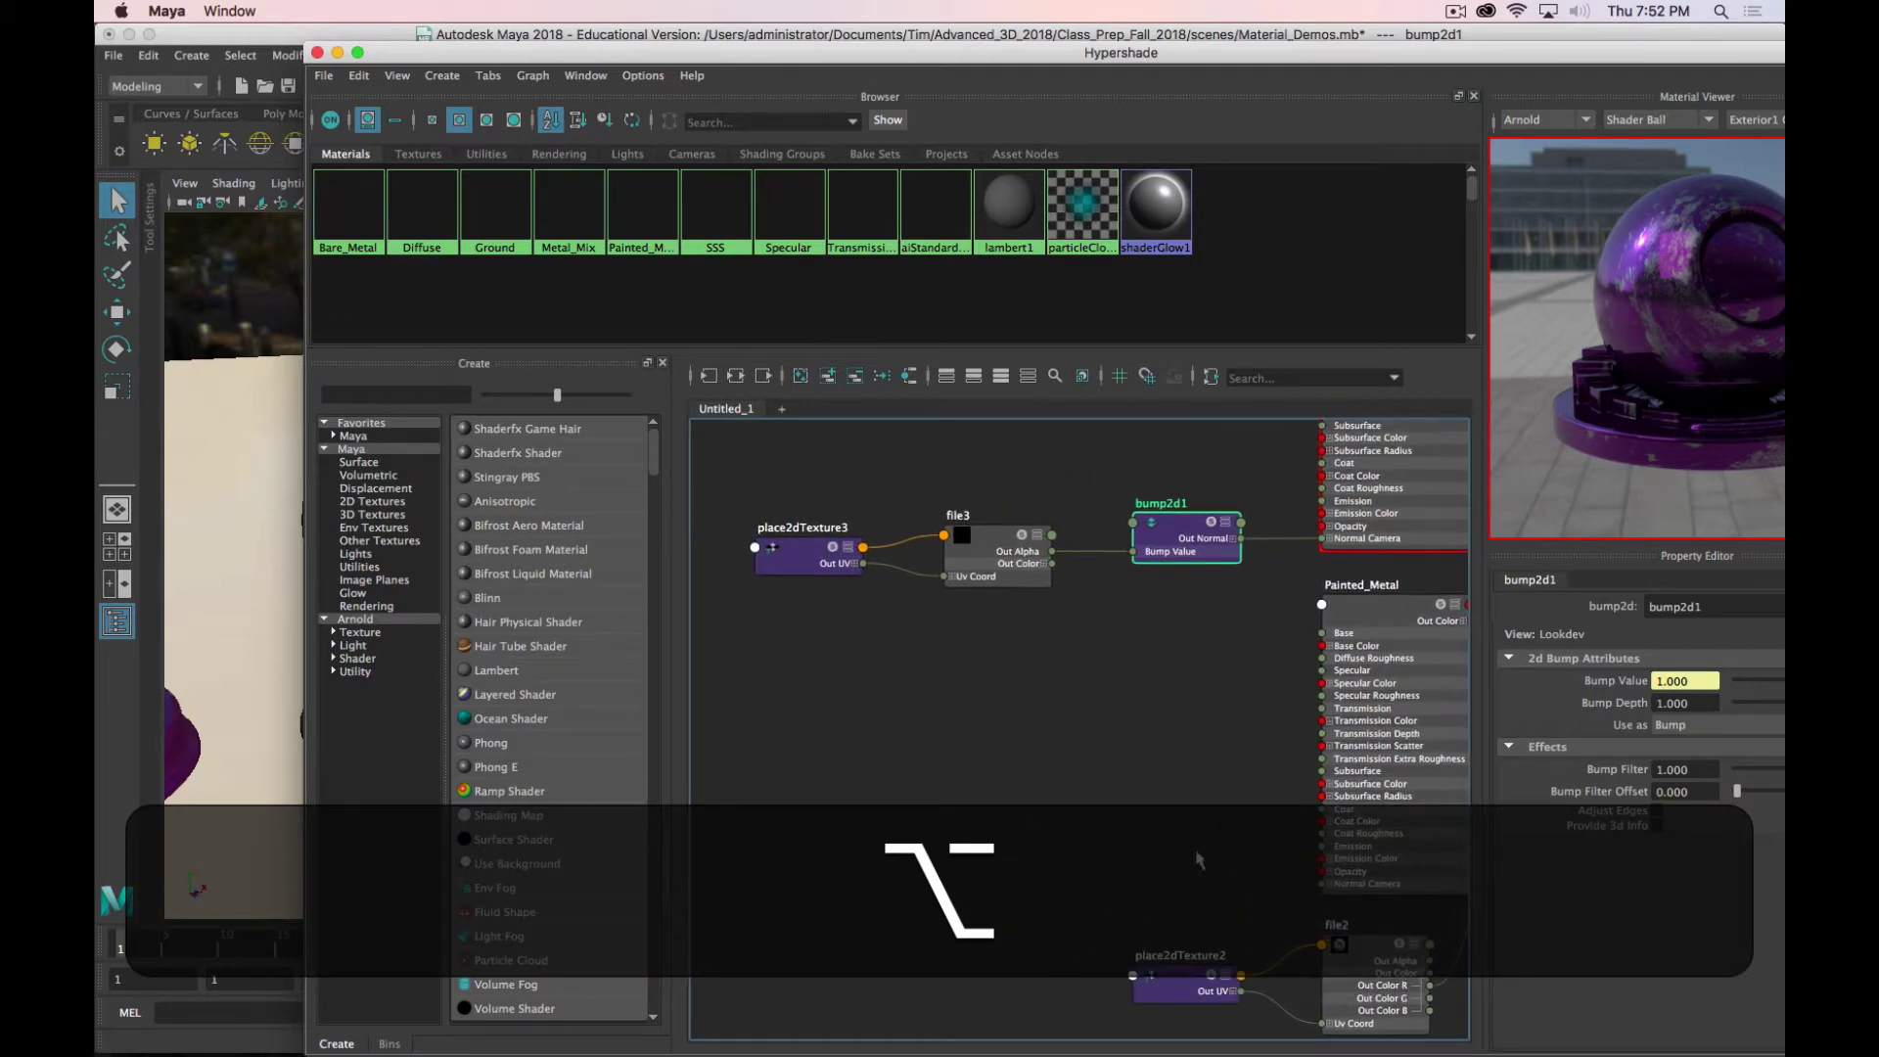
{"action": "left_click", "coordinate": [997, 583]}
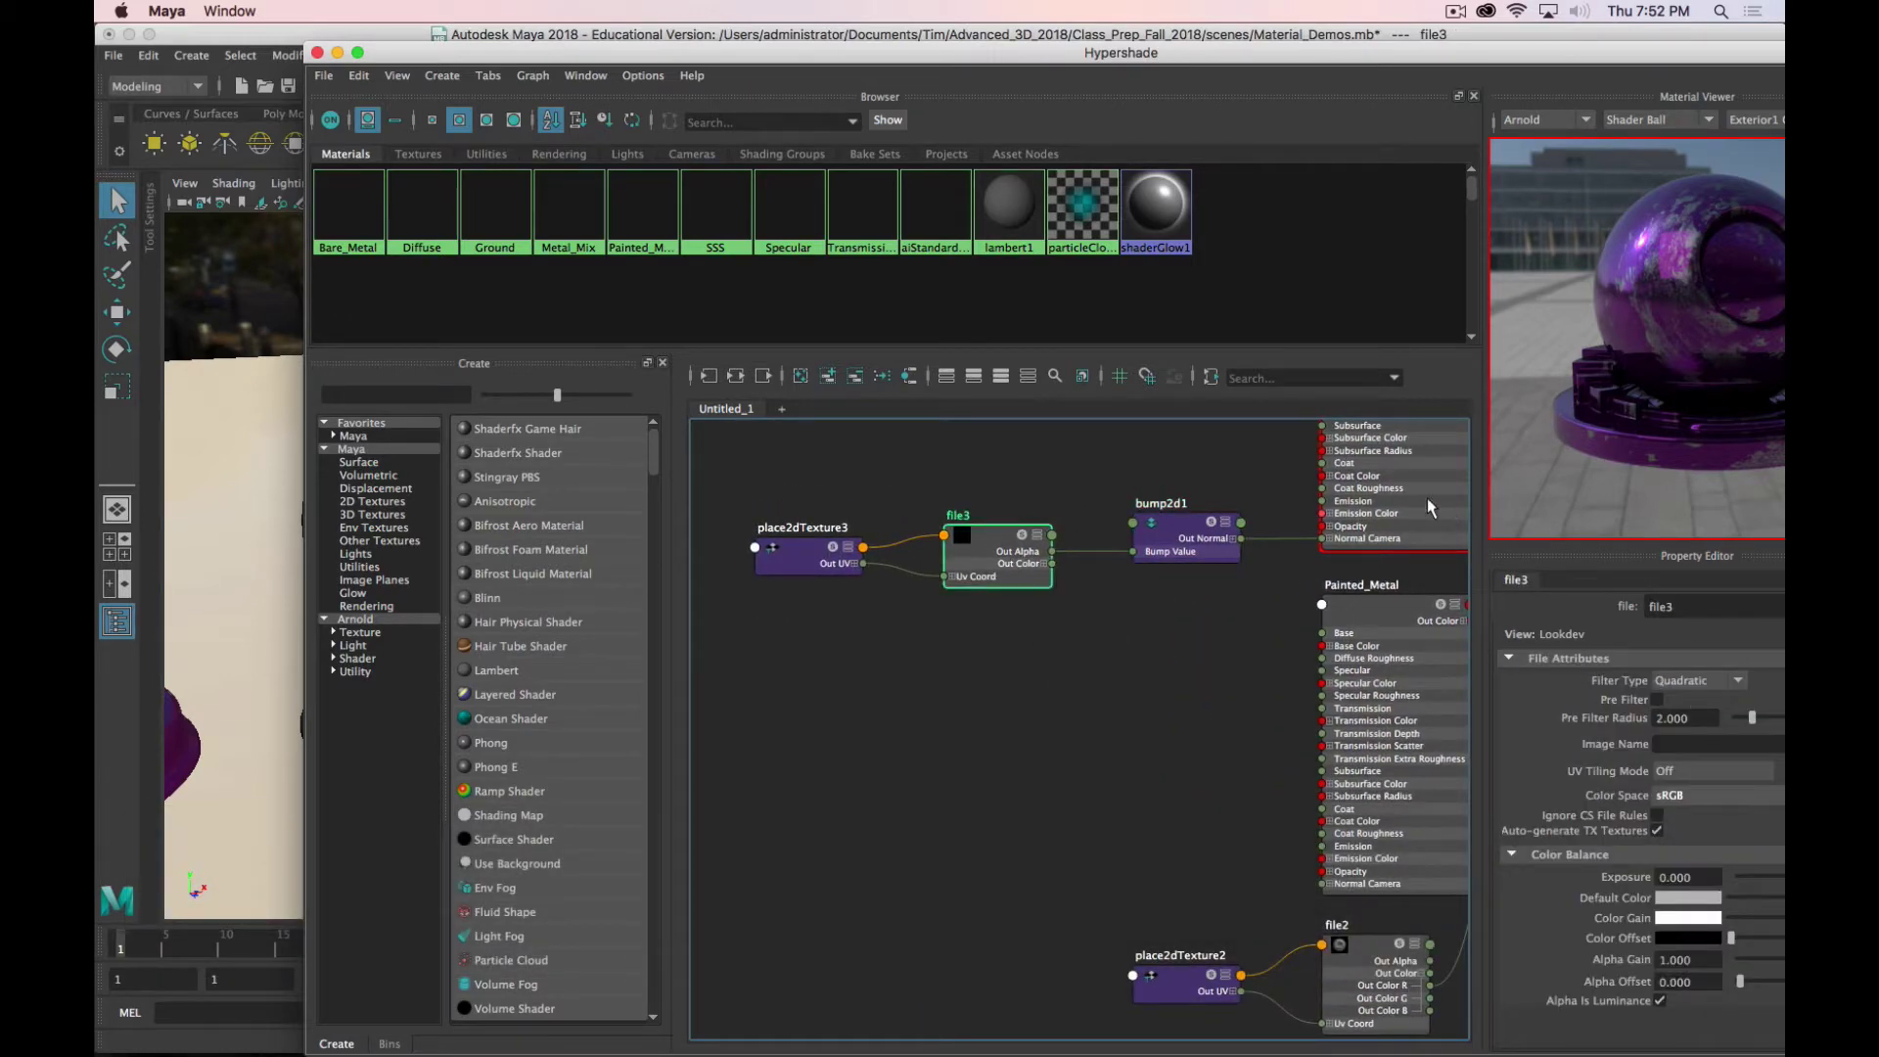
{"action": "left_click_drag", "start_coordinate": [1512, 58], "coordinate": [1236, 41]}
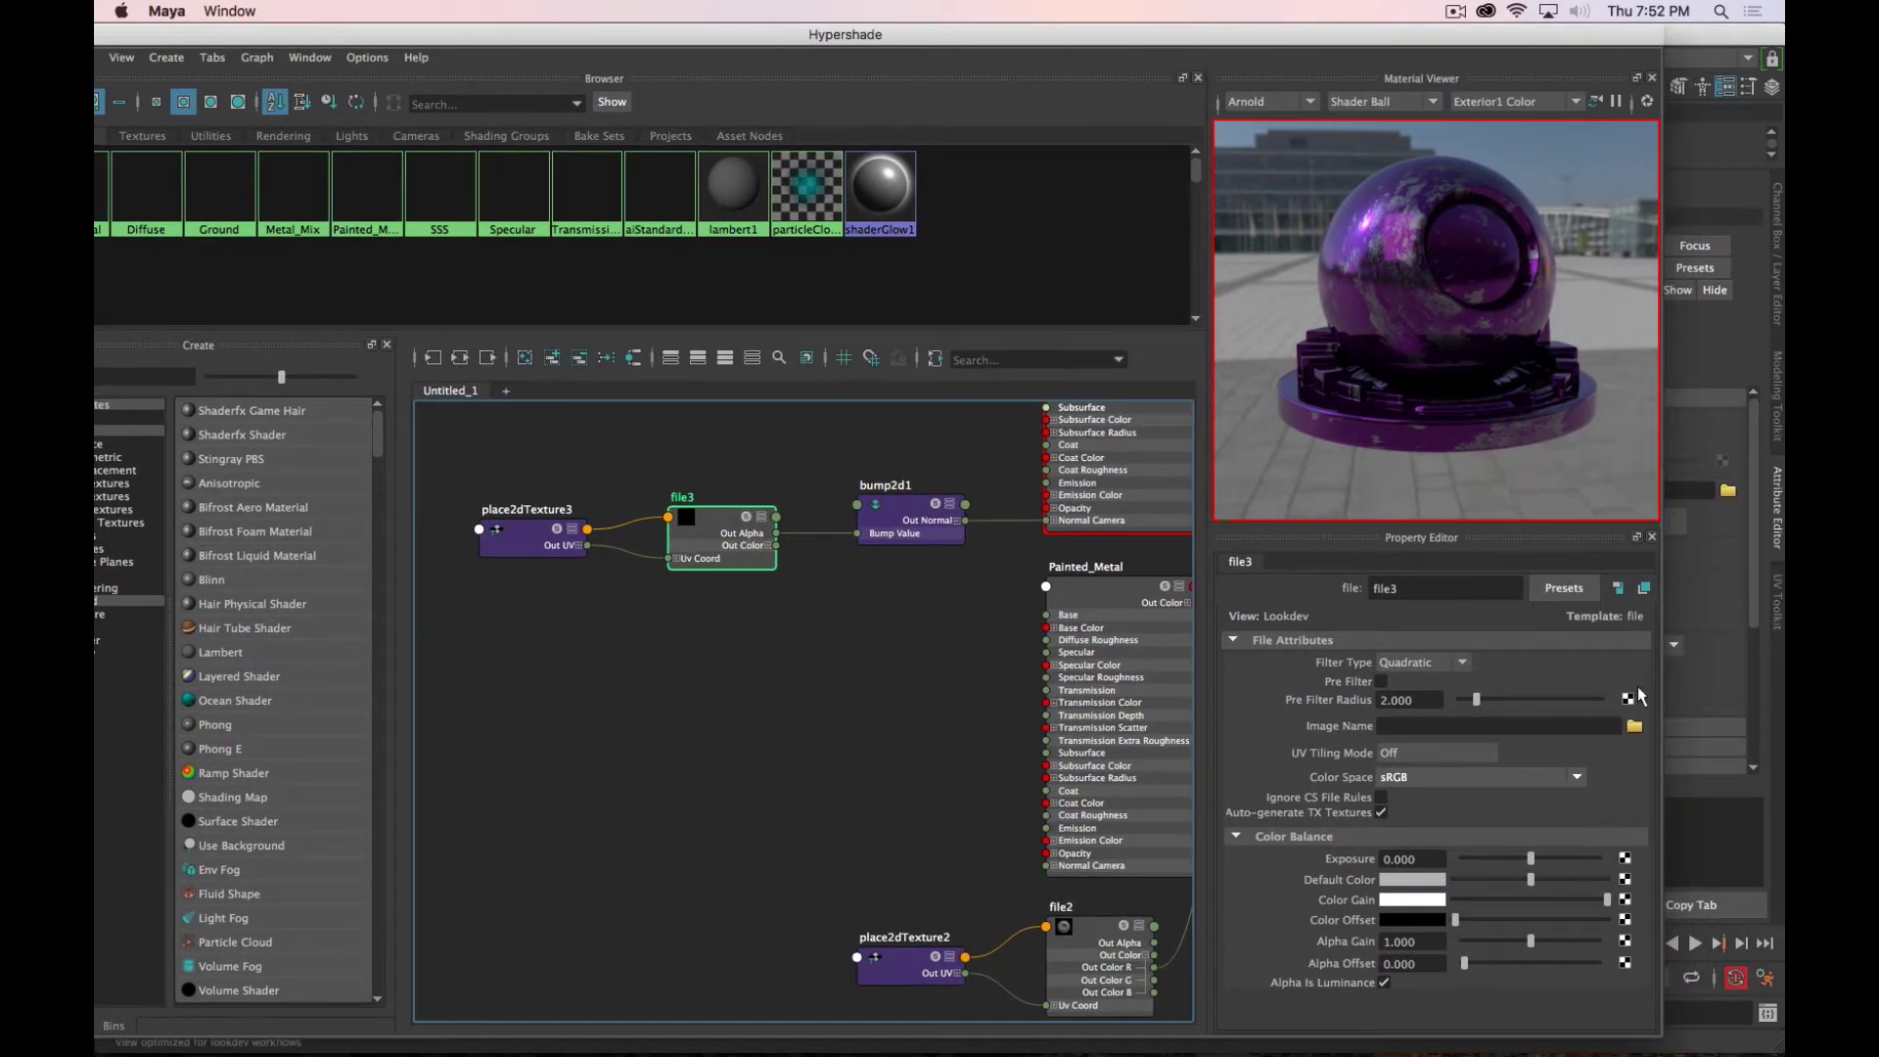
{"action": "left_click", "coordinate": [1634, 725]}
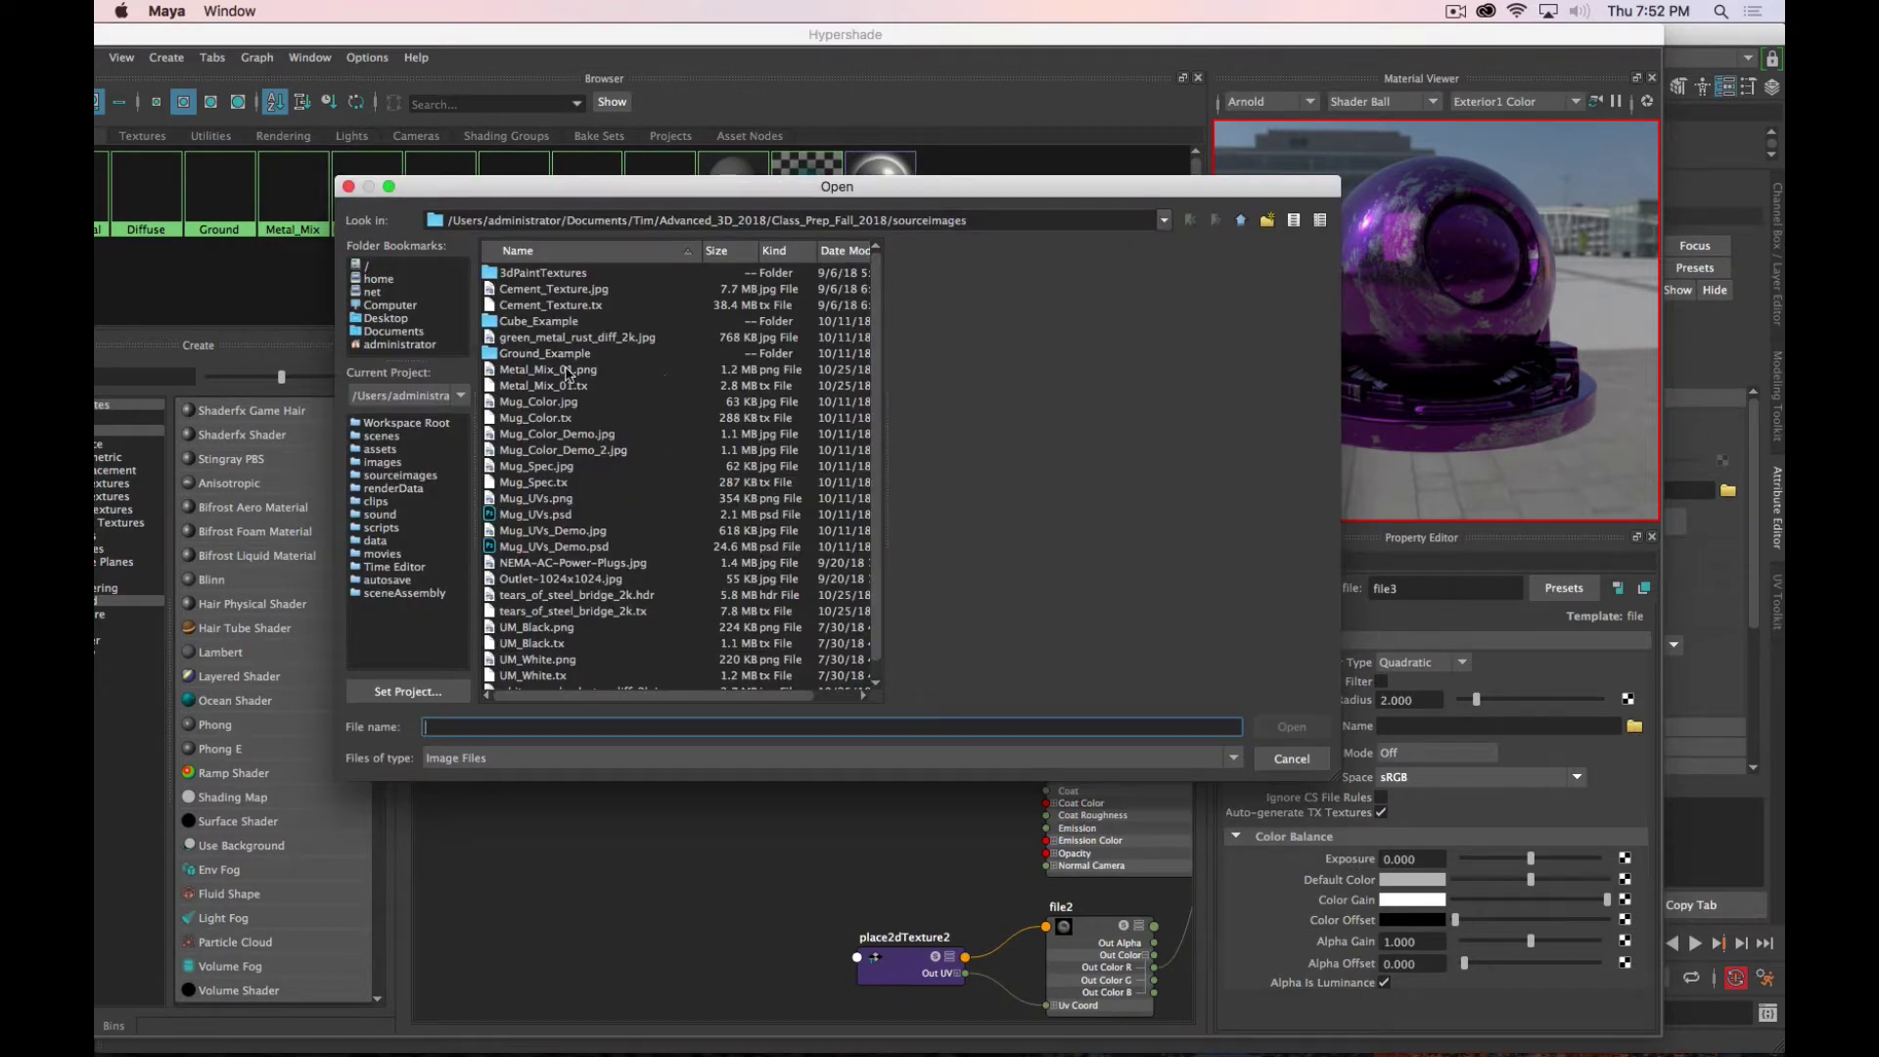
{"action": "left_click", "coordinate": [566, 370]}
{"action": "left_click", "coordinate": [1291, 729]}
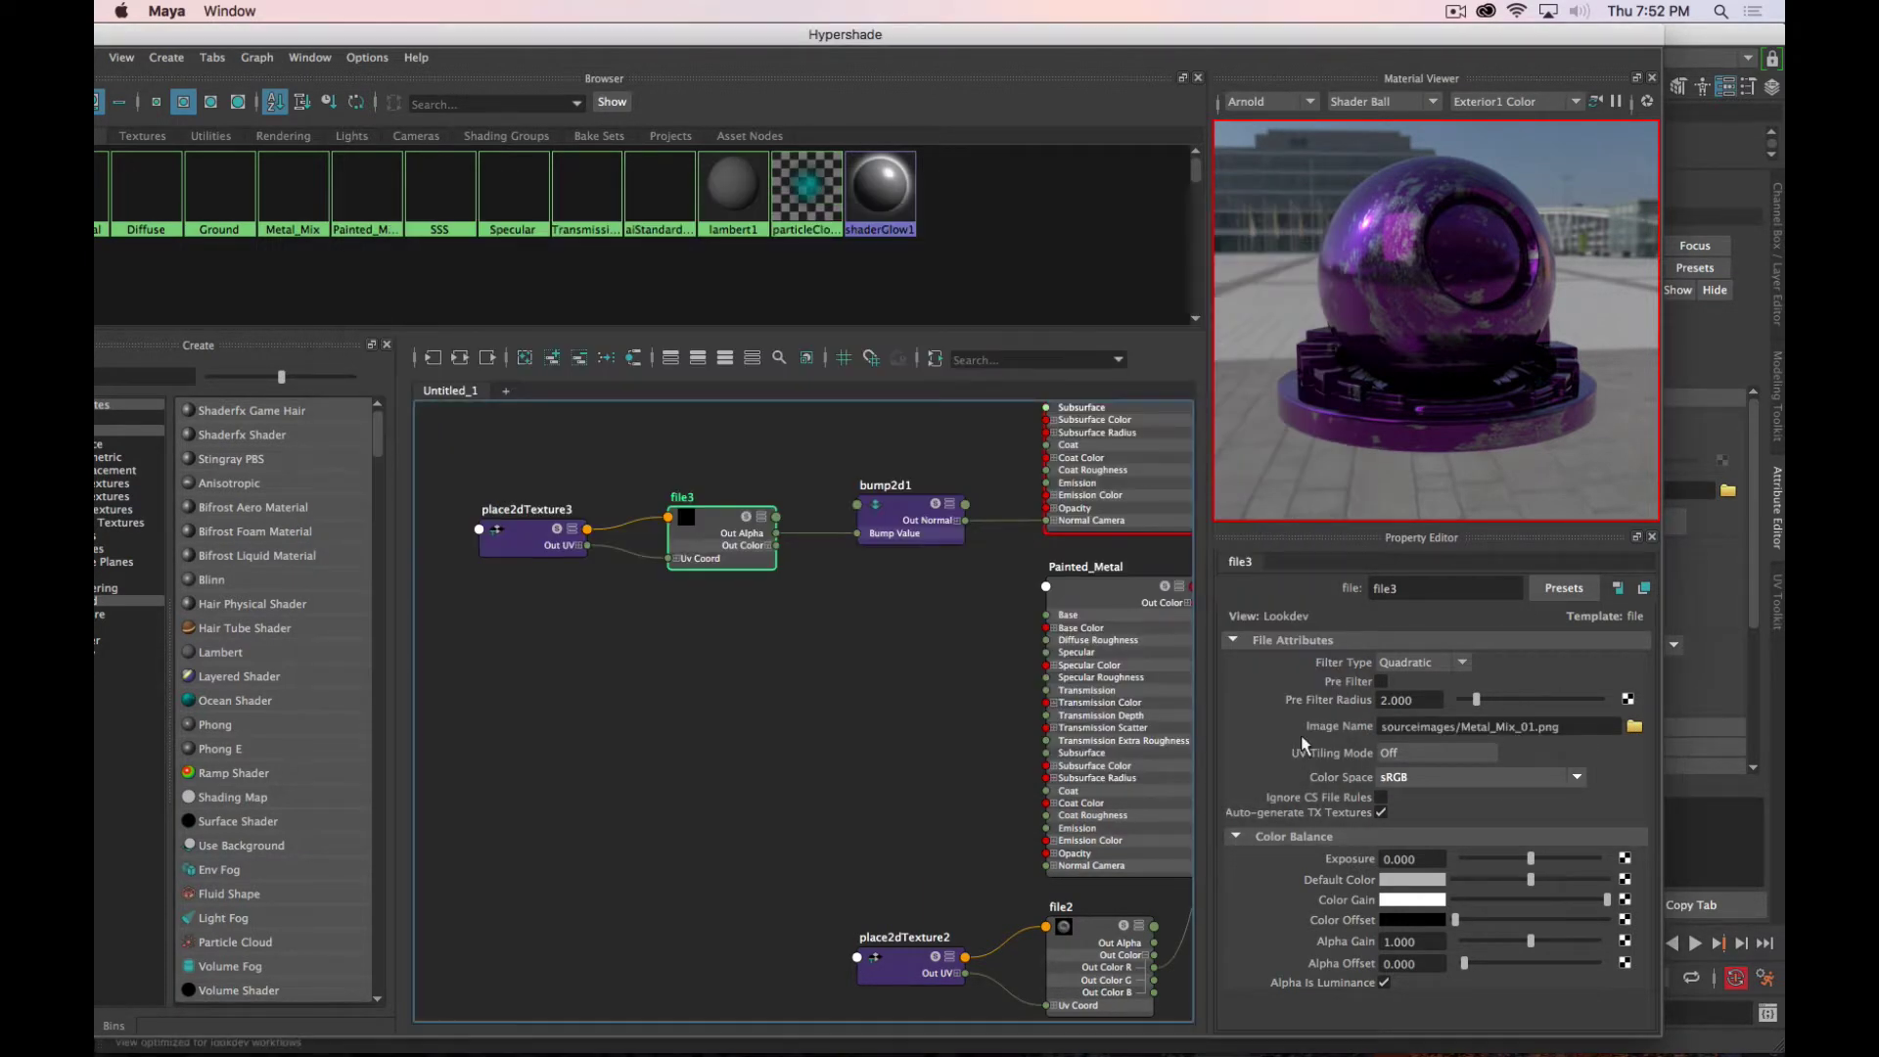
Step: Start an Arnold IPR render restricted to a region around the purple shader ball
{"action": "left_click_drag", "start_coordinate": [1138, 41], "coordinate": [293, 8]}
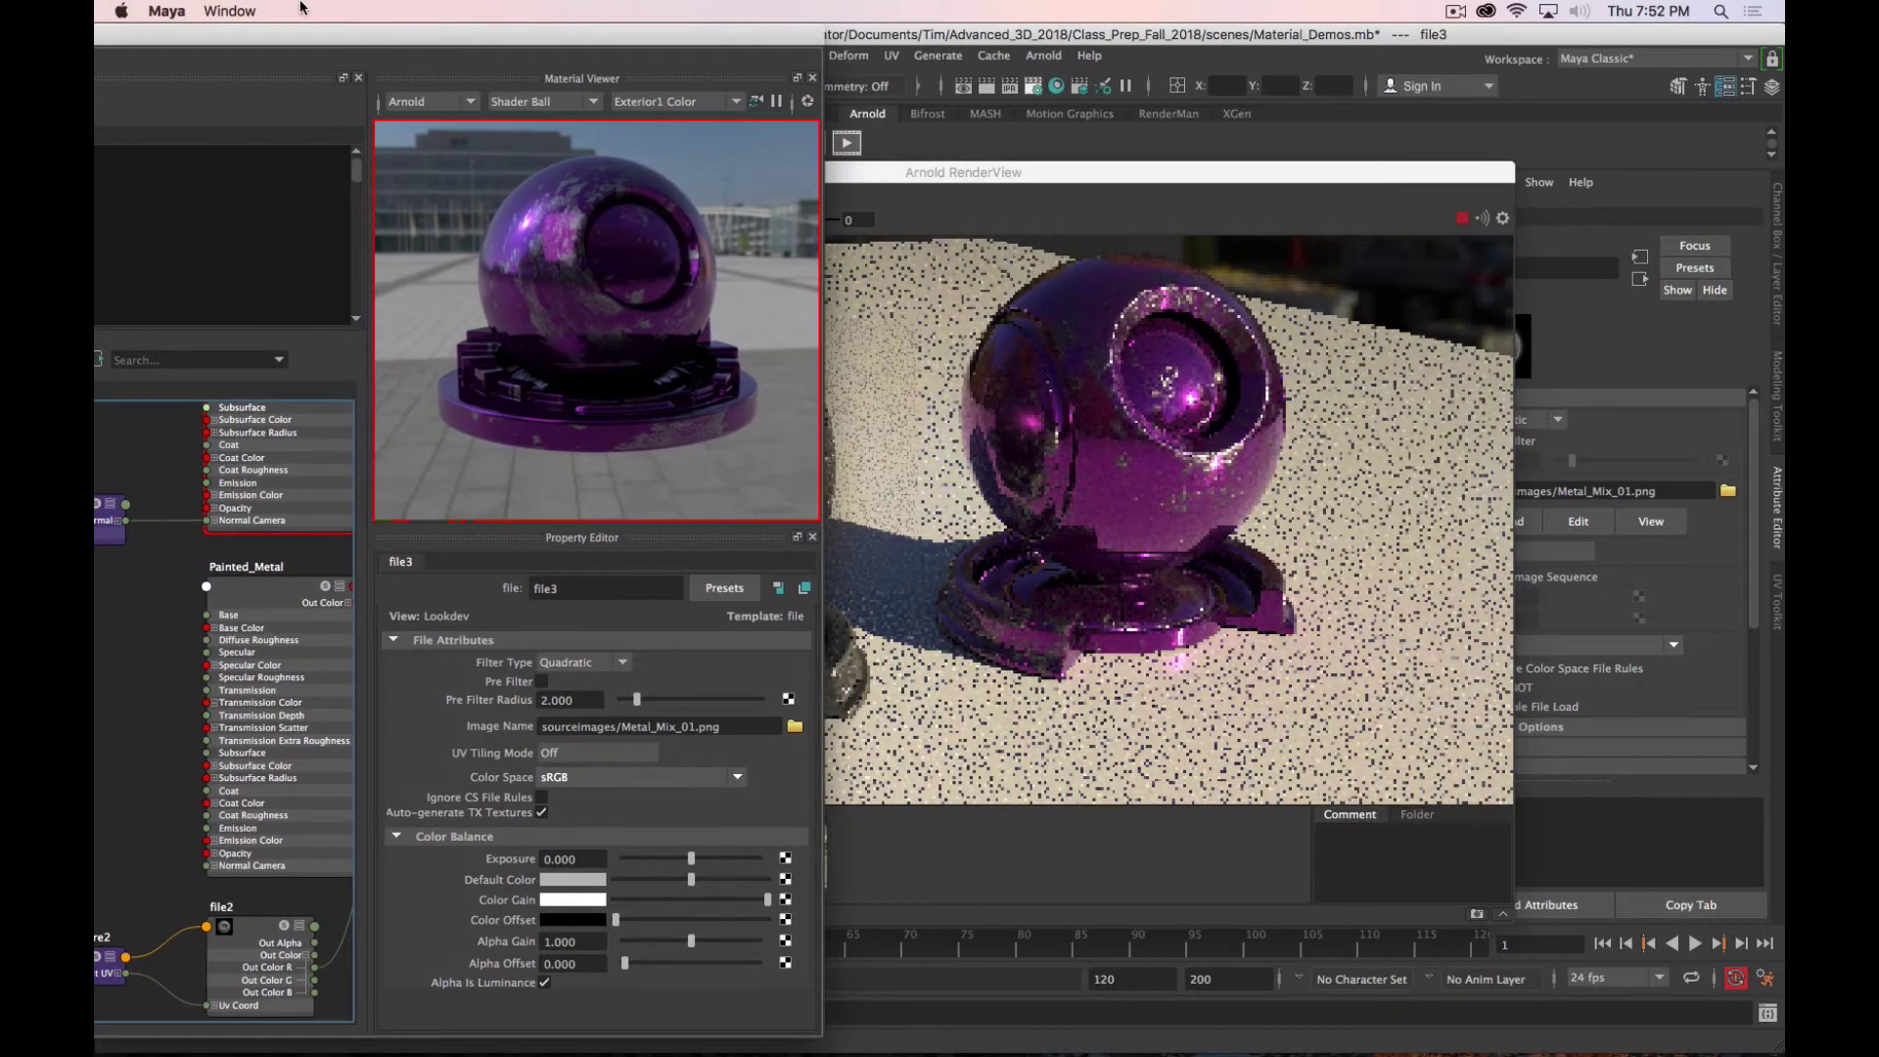
{"action": "left_click_drag", "start_coordinate": [1246, 167], "coordinate": [1324, 149]}
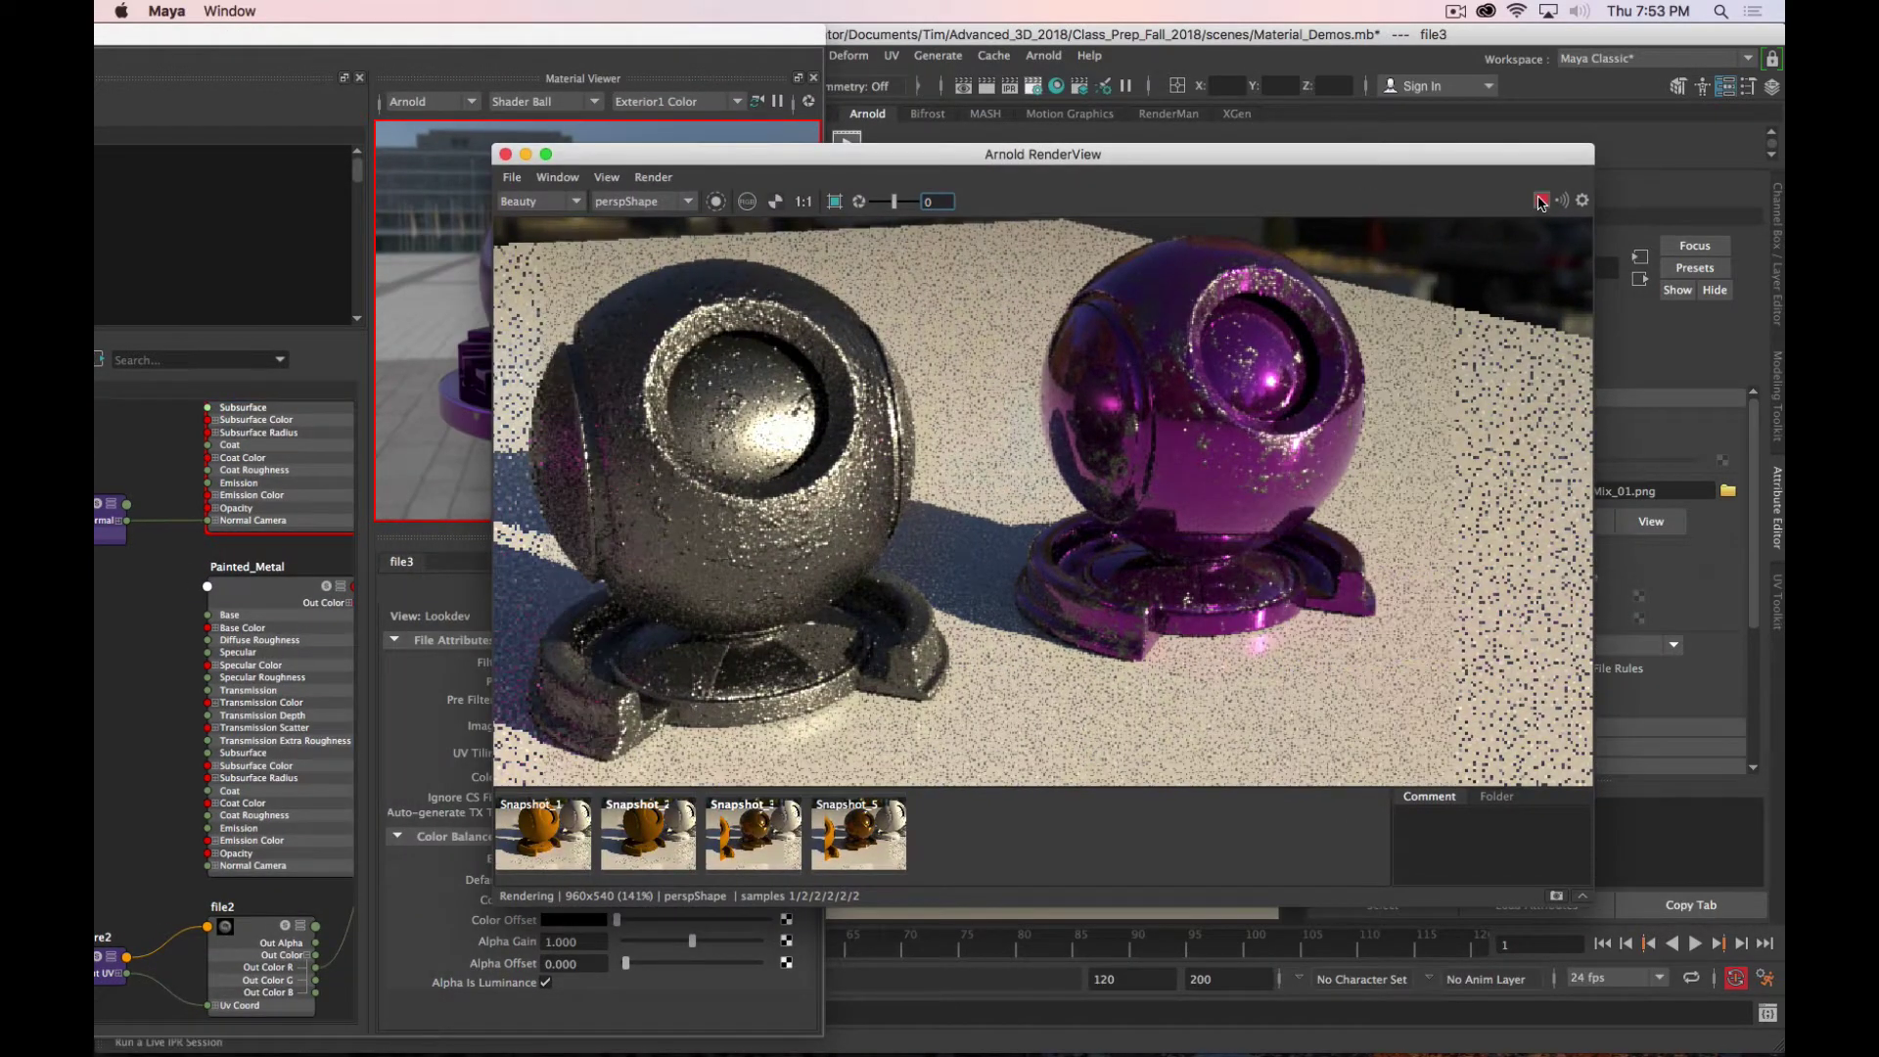
{"action": "left_click", "coordinate": [1539, 201]}
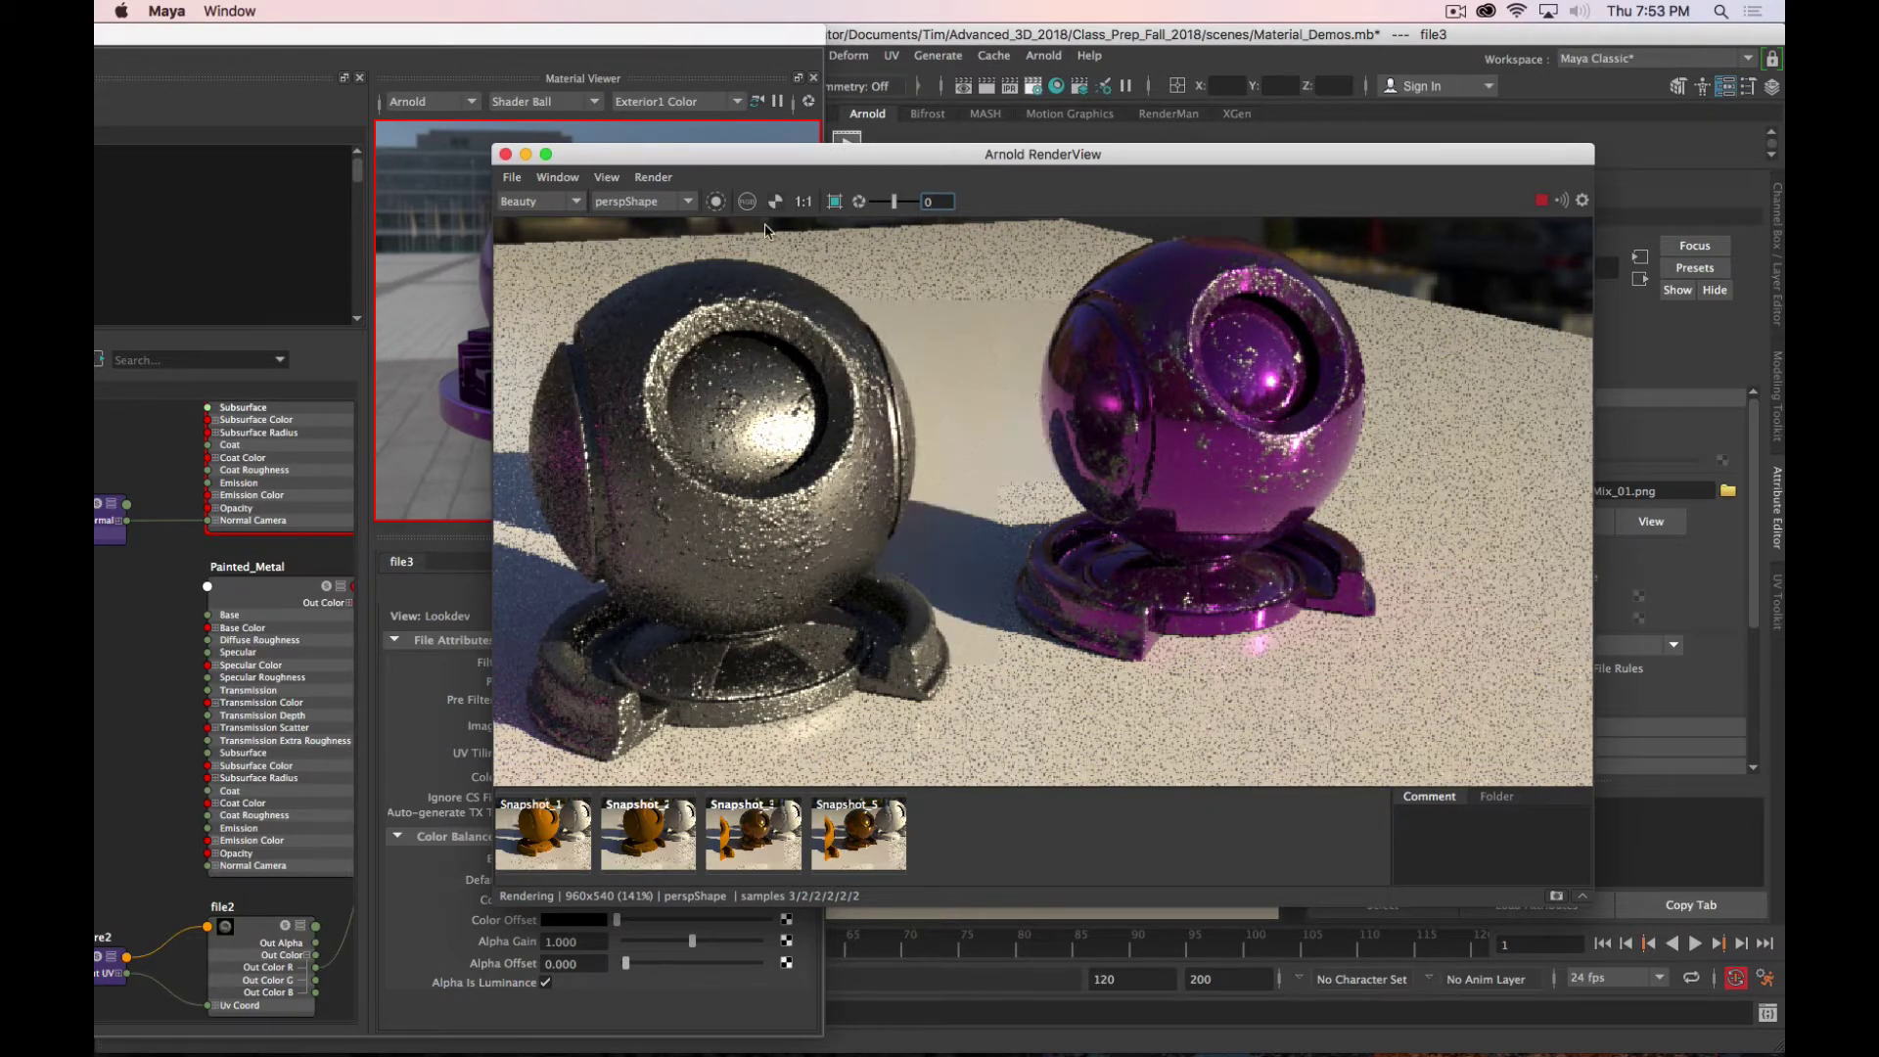
{"action": "left_click", "coordinate": [835, 201]}
{"action": "left_click_drag", "start_coordinate": [1000, 244], "coordinate": [1416, 667]}
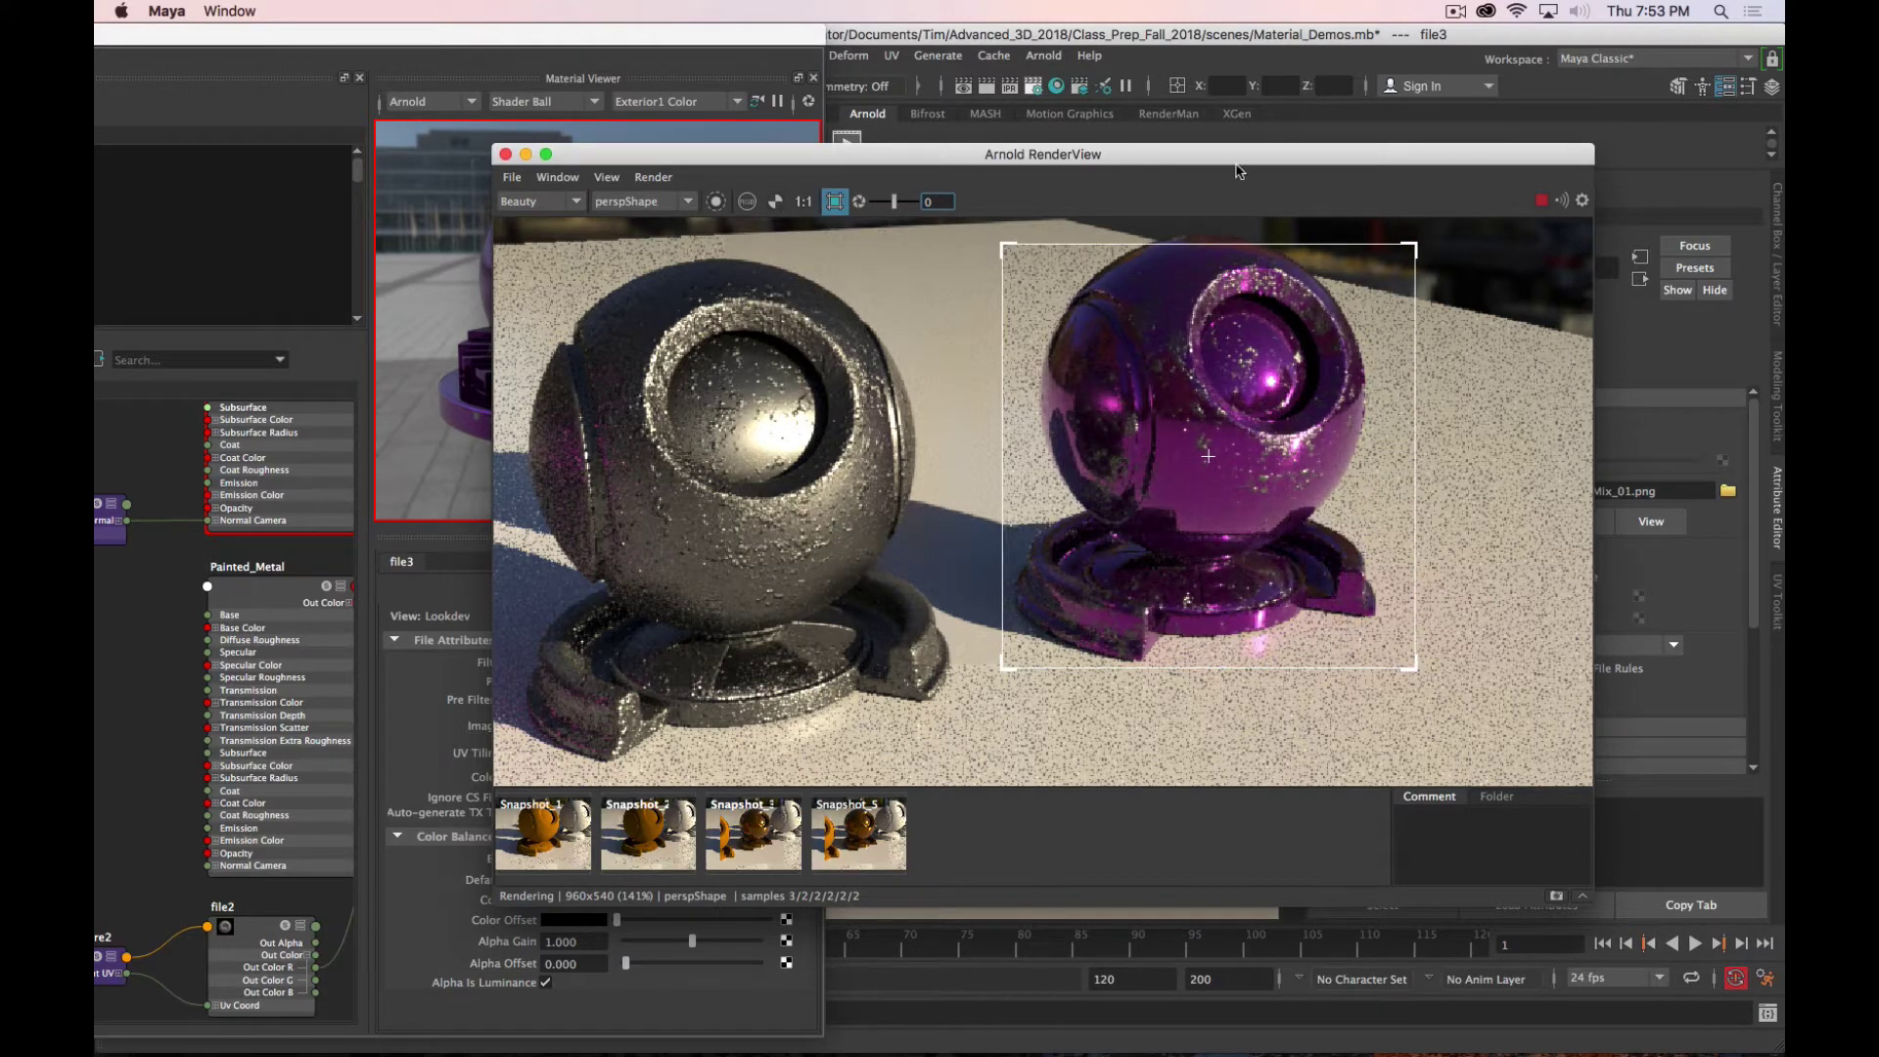
Step: Dolly the camera closer to the sphere and bring the Hypershade back in front
{"action": "left_click_drag", "start_coordinate": [1238, 163], "coordinate": [579, 171]}
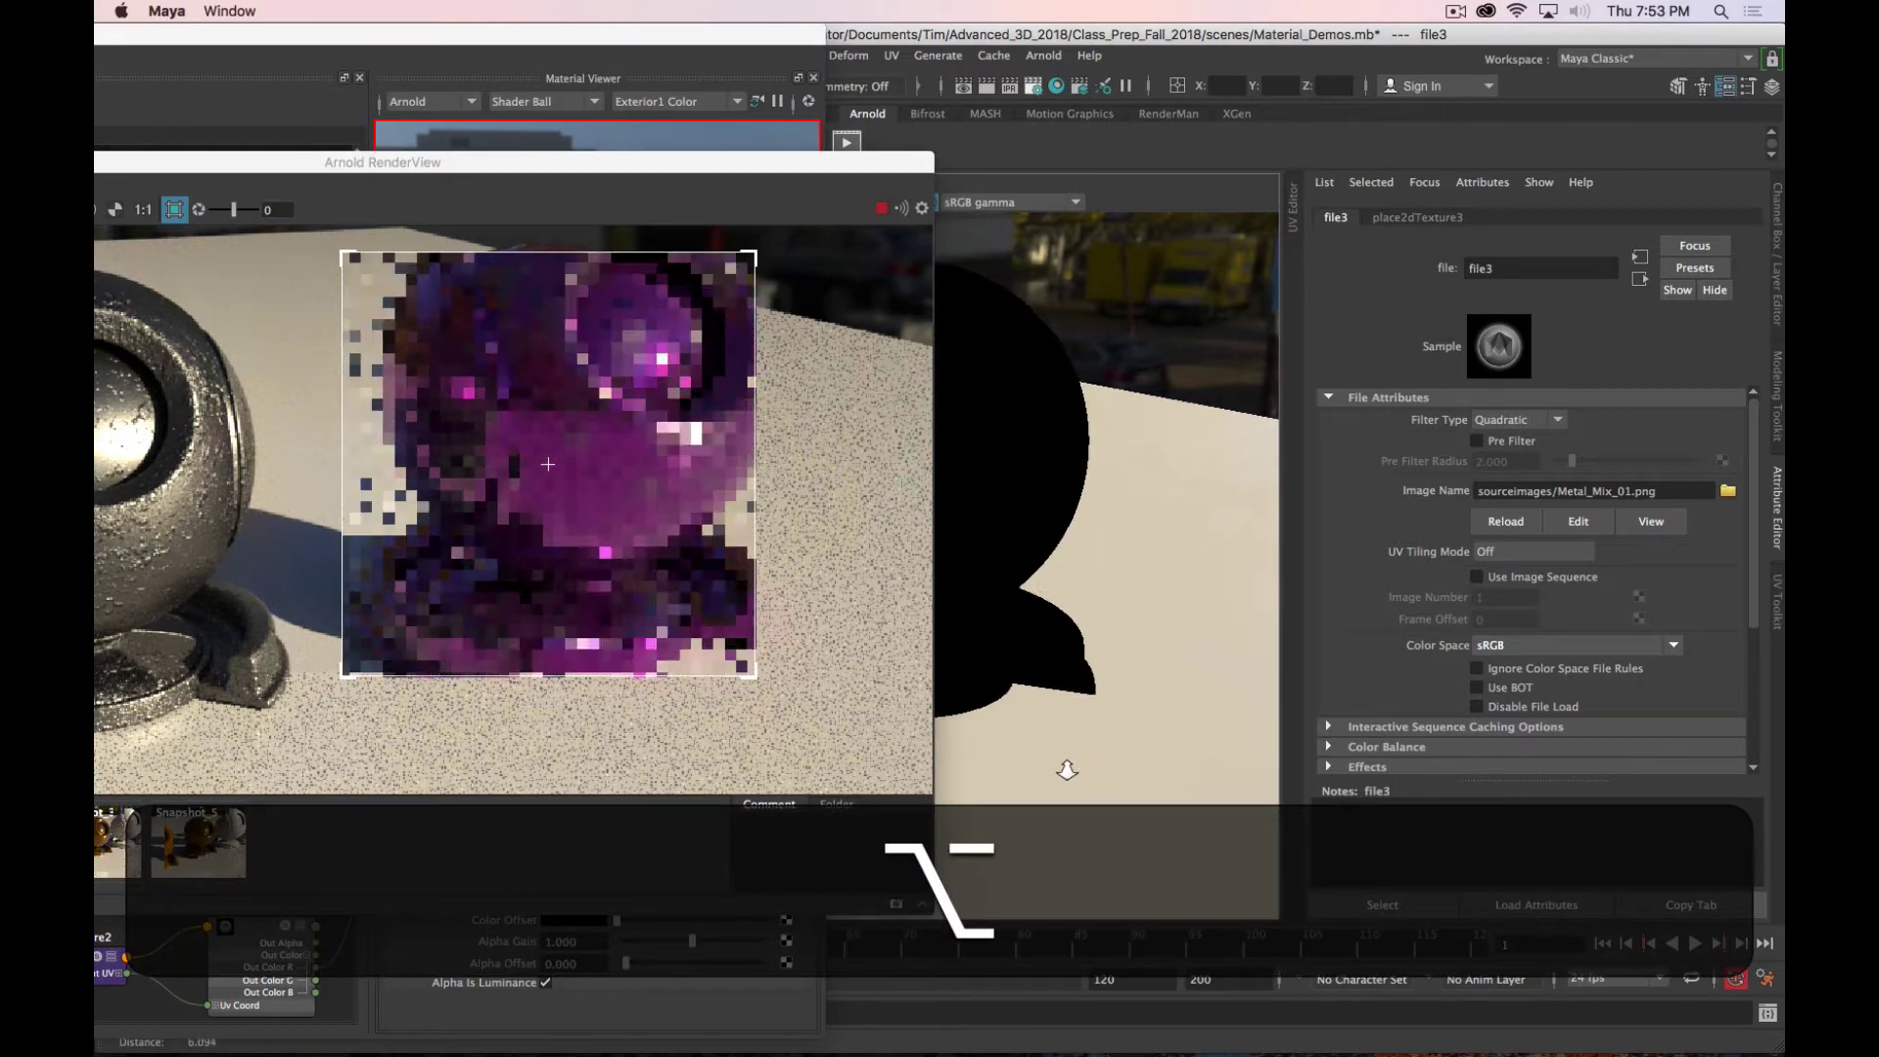
{"action": "right_click_drag", "start_coordinate": [1076, 796], "coordinate": [978, 489], "text": "alt"}
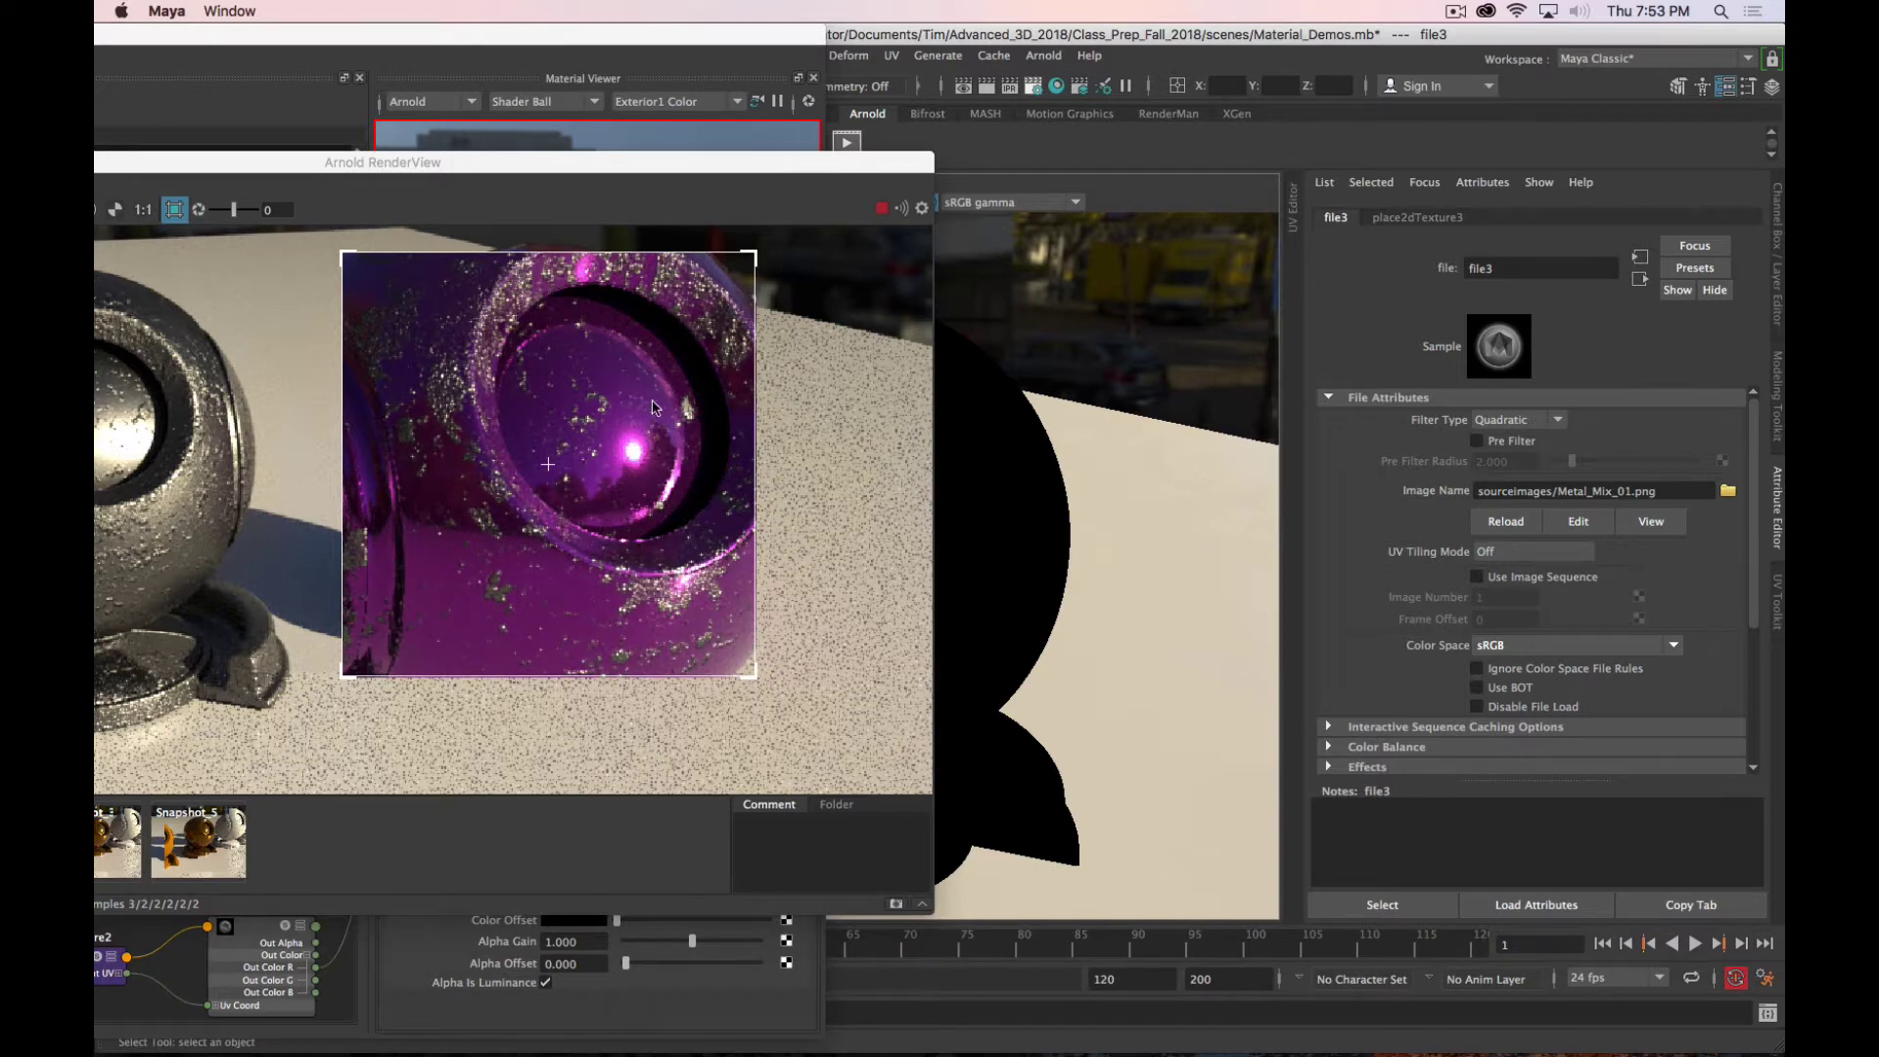
{"action": "left_click_drag", "start_coordinate": [387, 164], "coordinate": [667, 141]}
{"action": "double_click", "coordinate": [492, 26]}
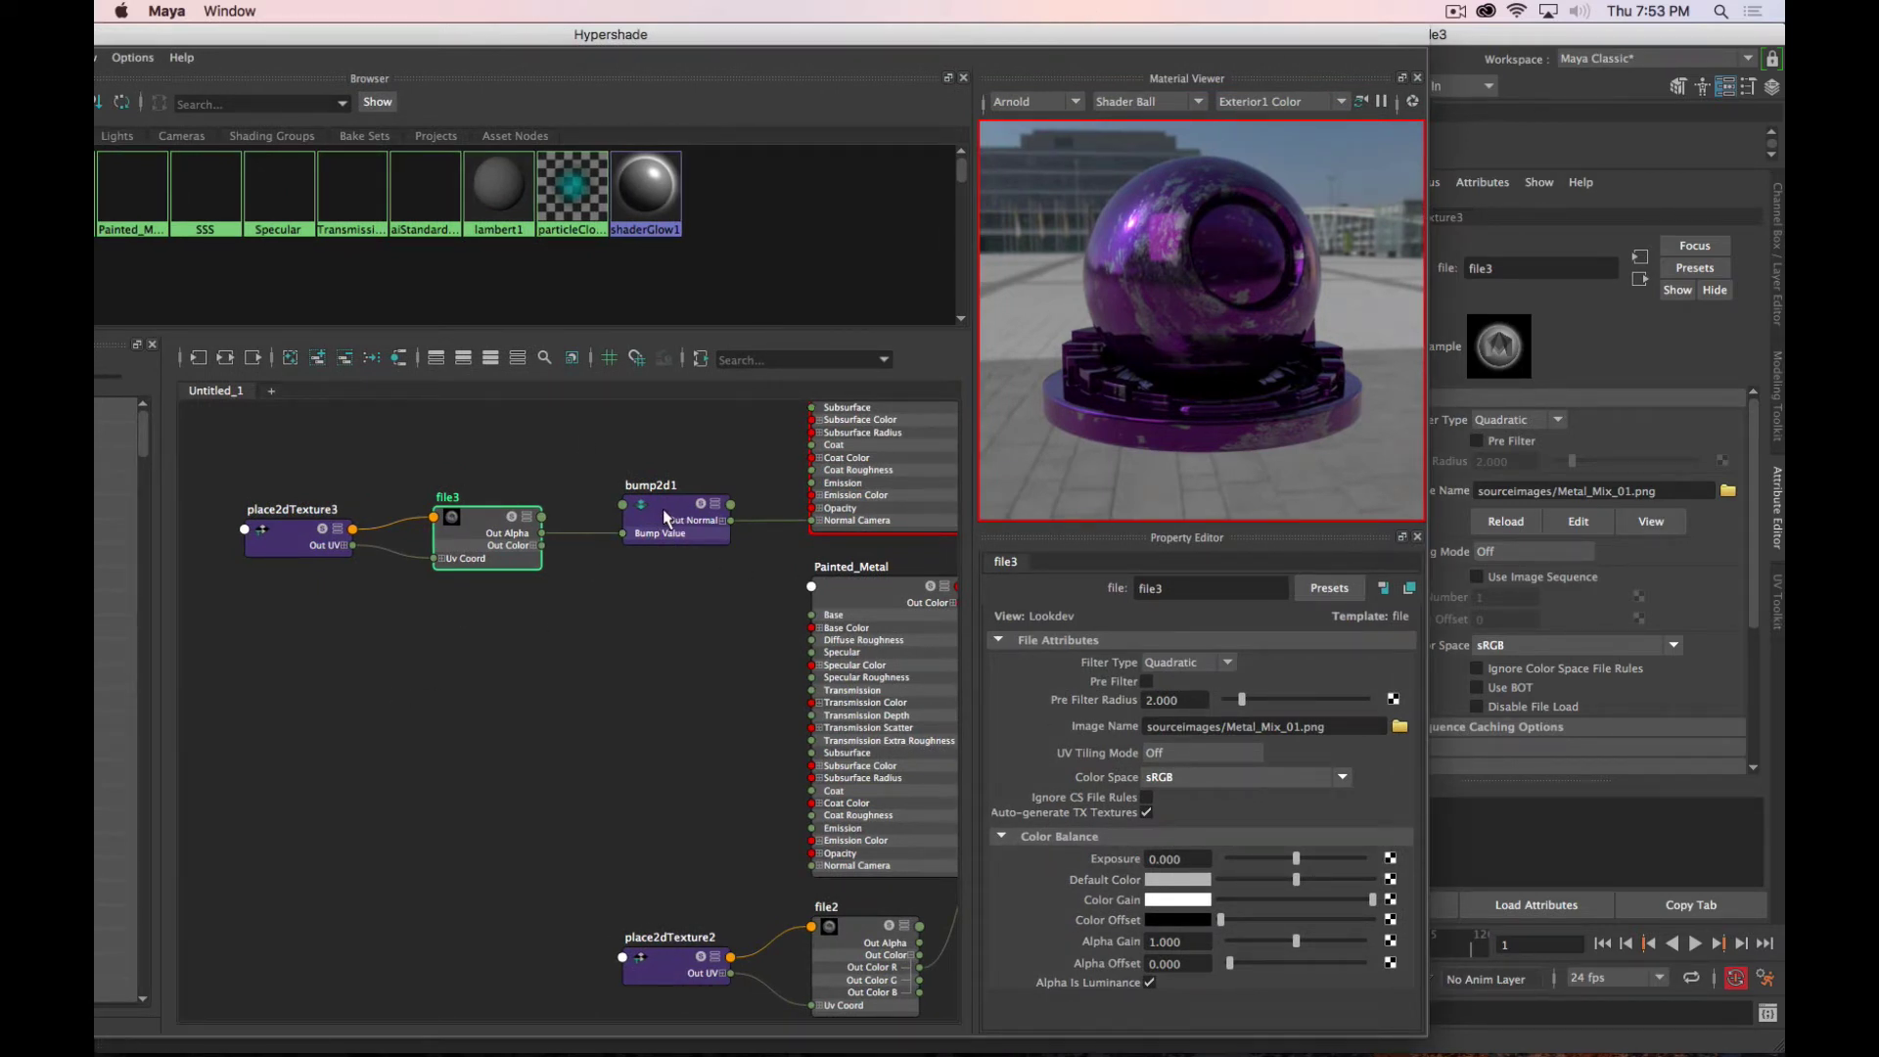
Step: Set bump2d1's Bump Depth to -0.2 and watch the render region update
{"action": "left_click", "coordinate": [663, 511]}
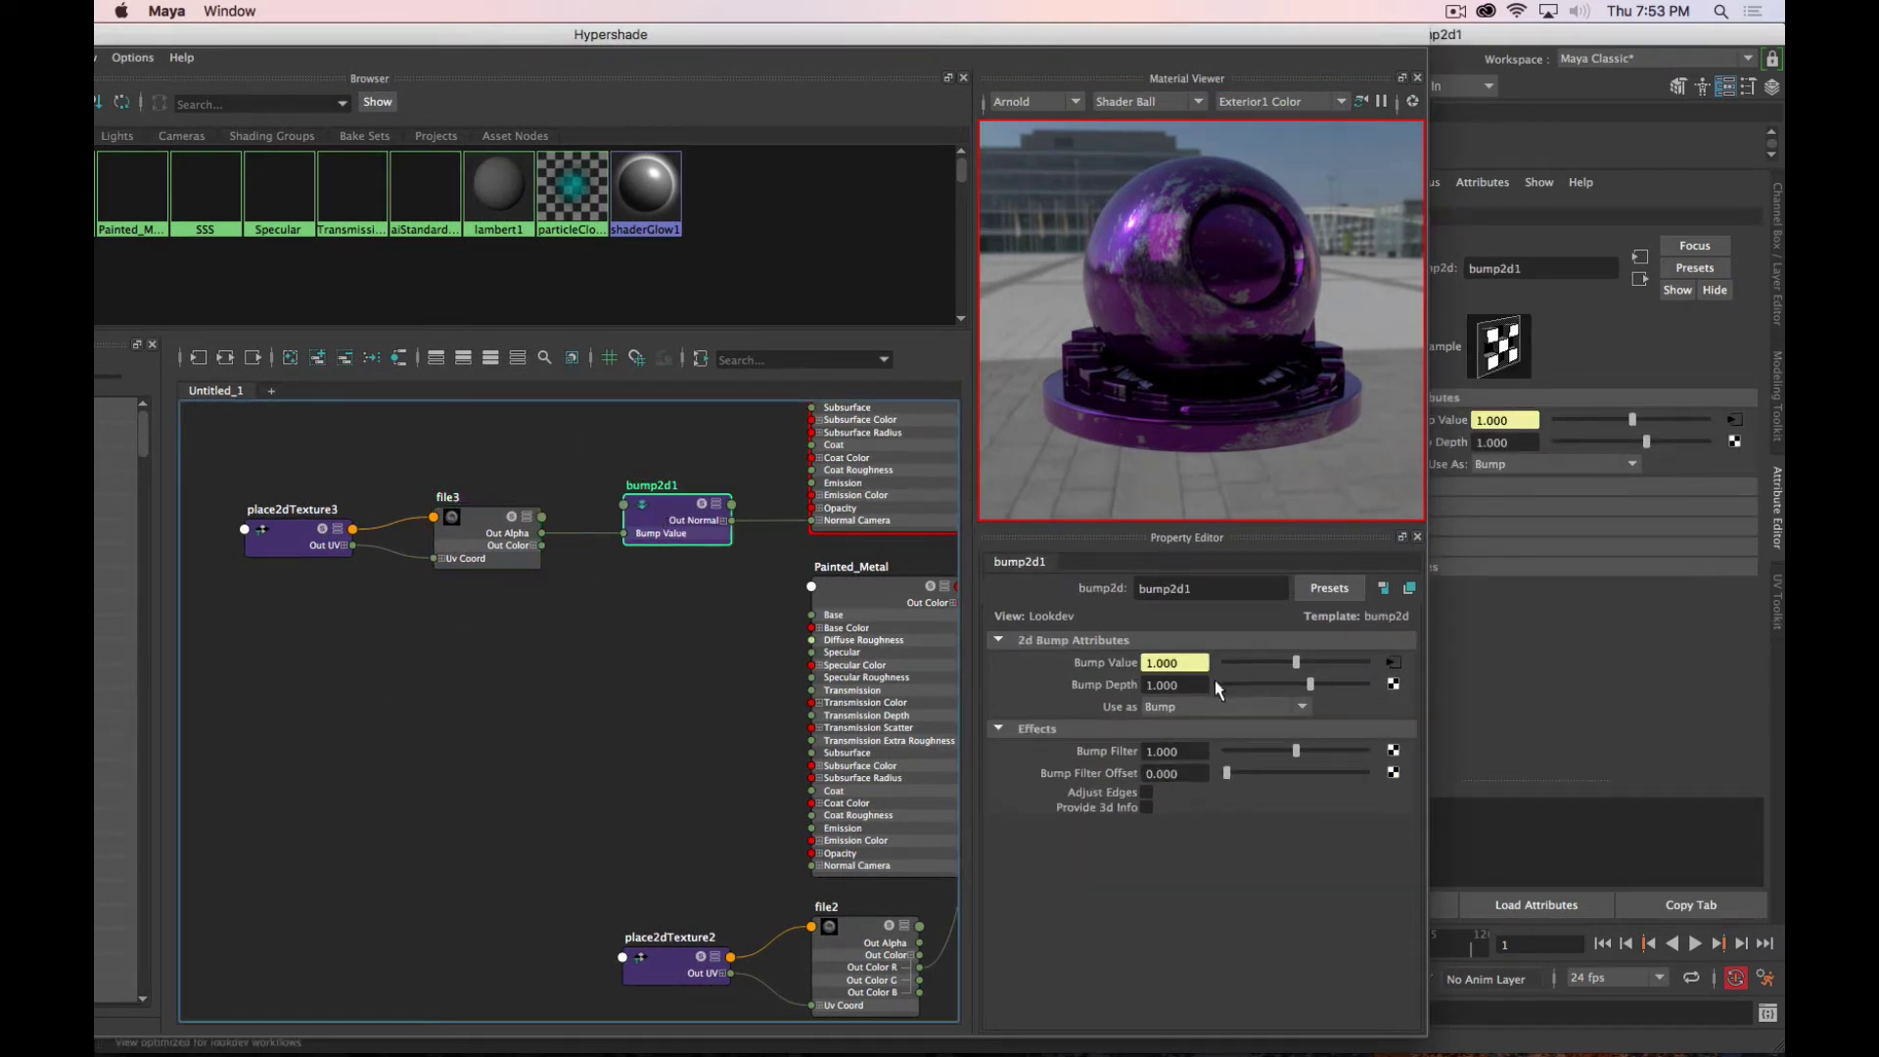
{"action": "left_click_drag", "start_coordinate": [1310, 677], "coordinate": [1280, 685]}
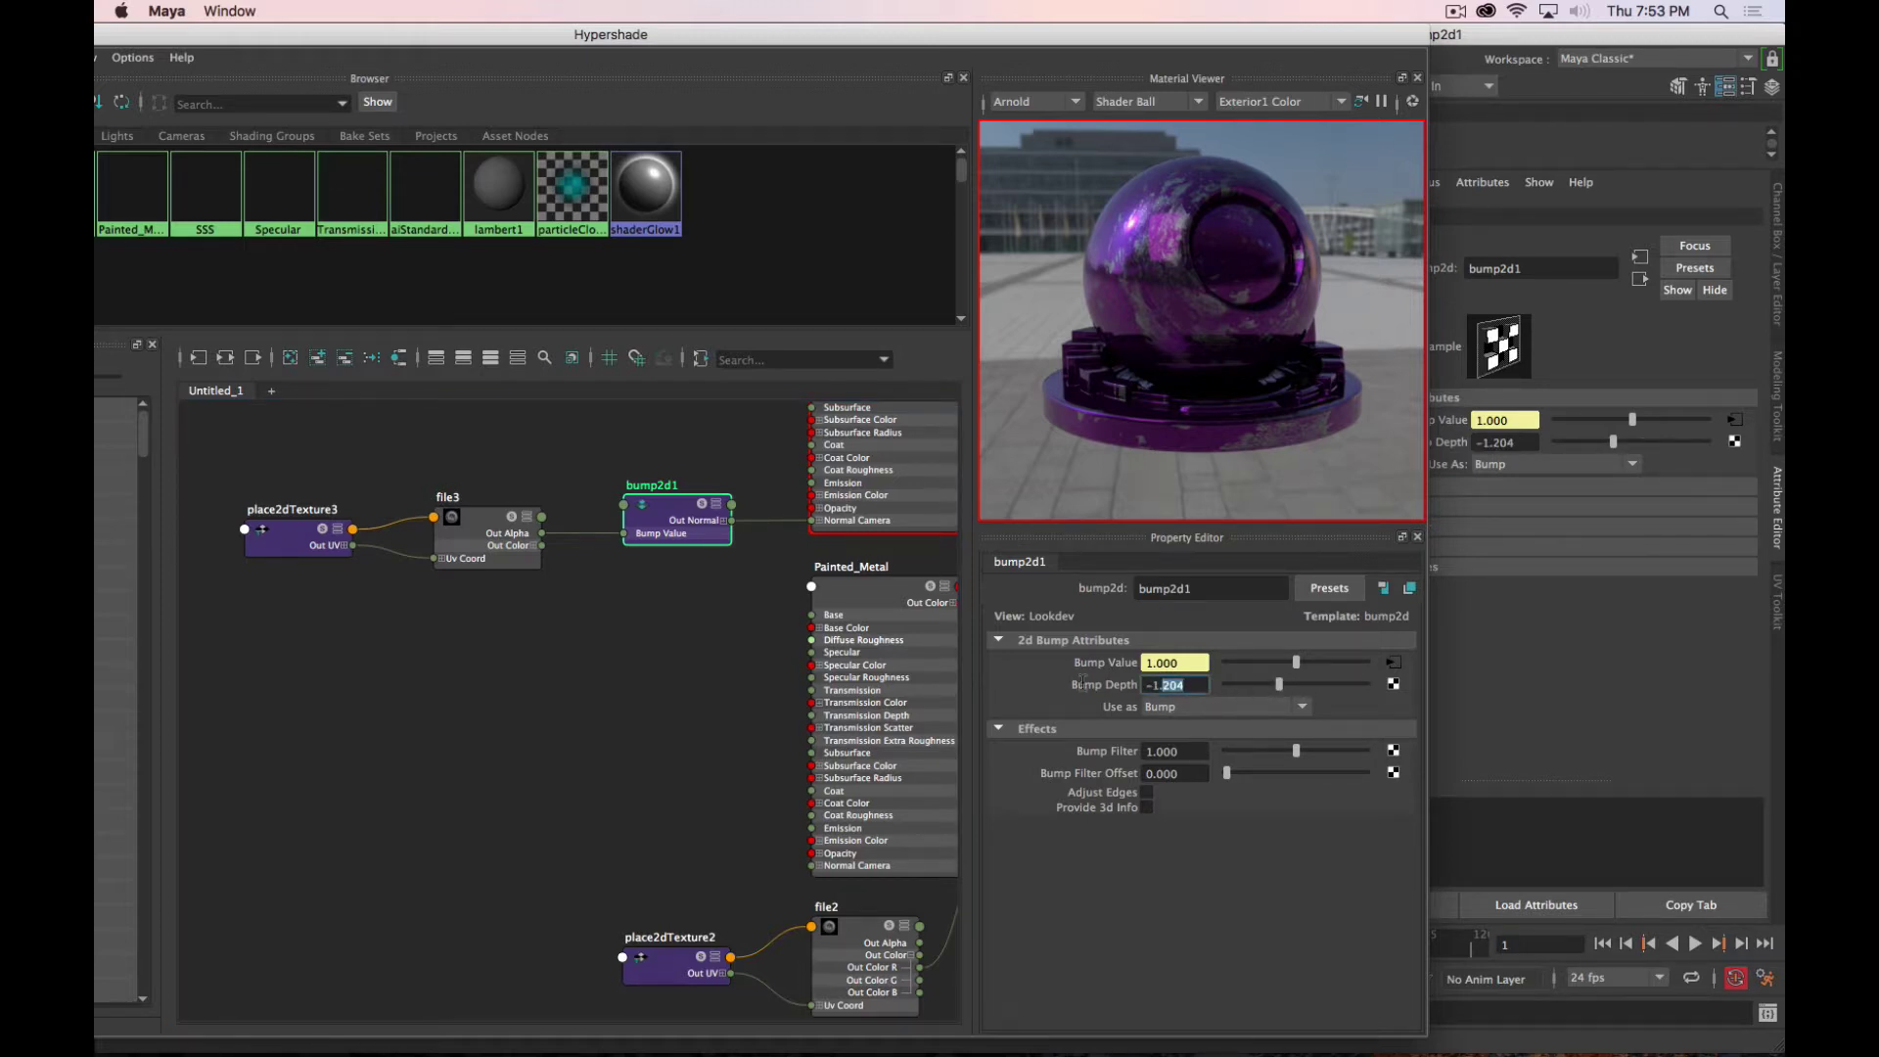
{"action": "key", "text": "BackSpace"}
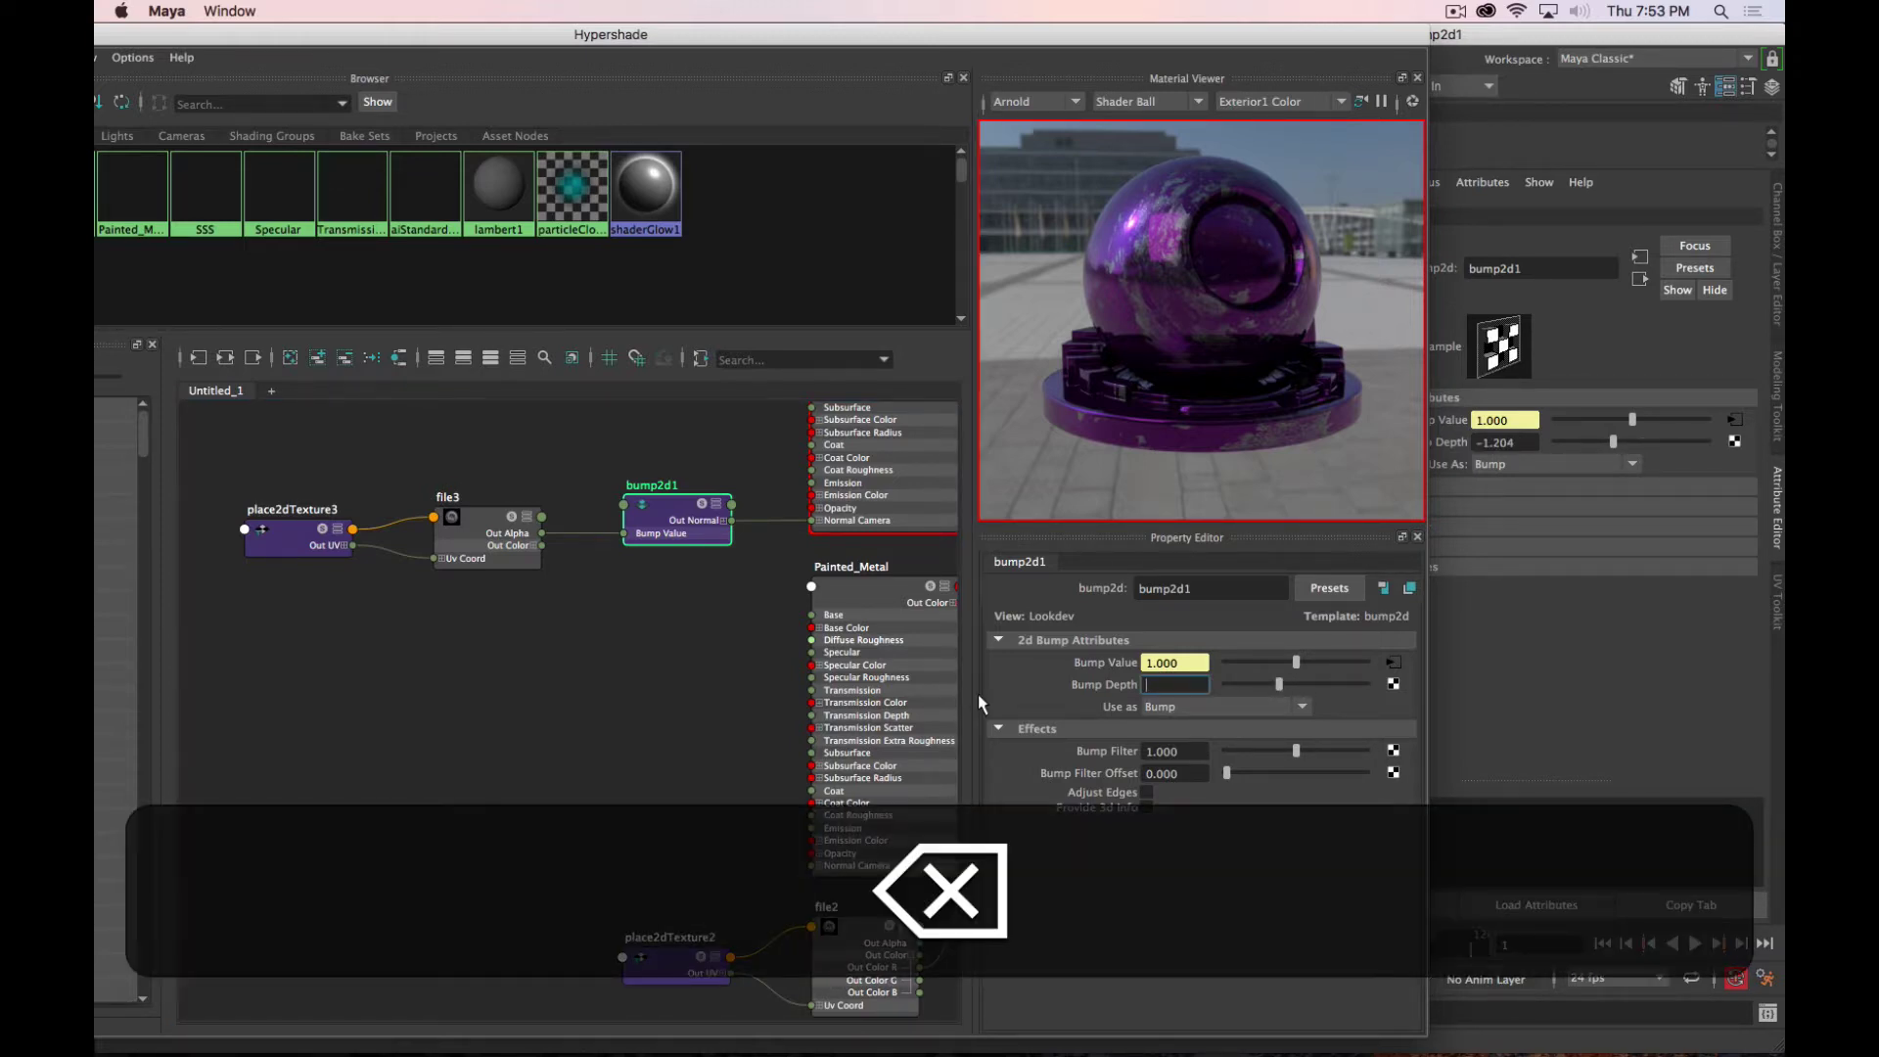
{"action": "type", "text": "-.2"}
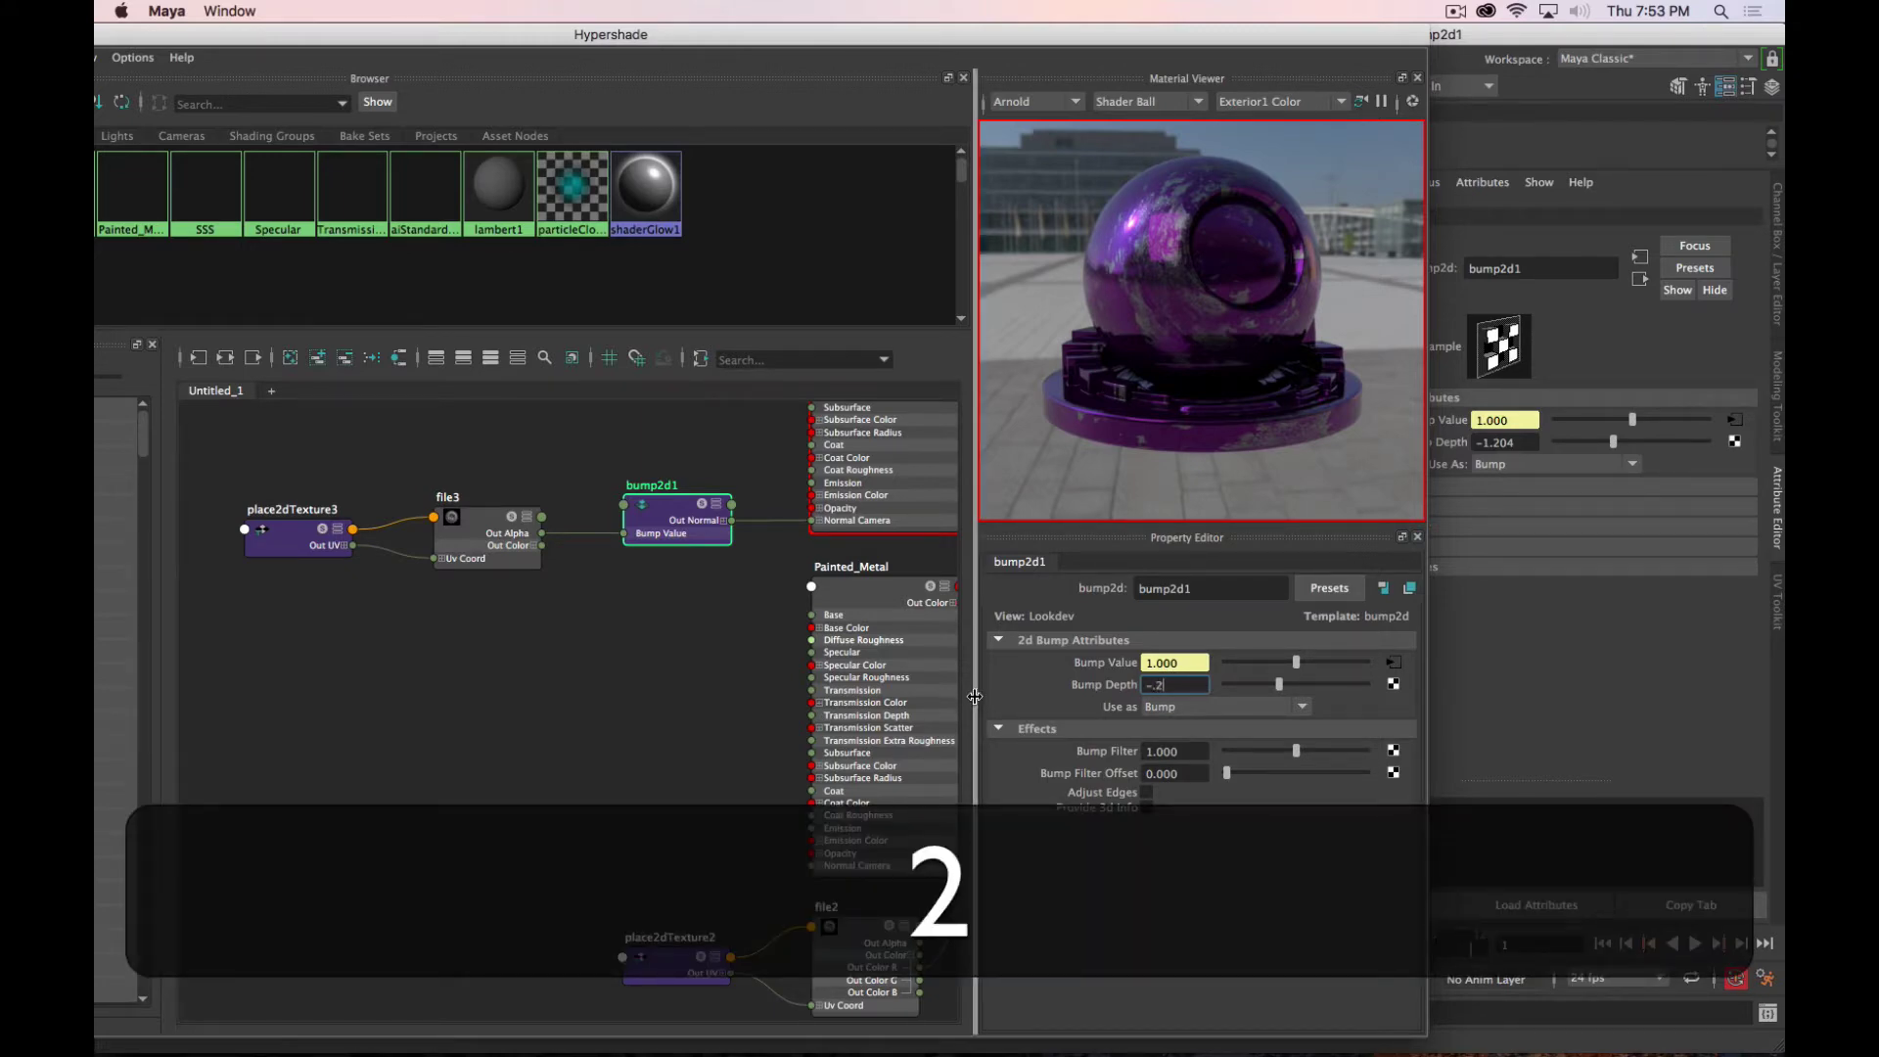
{"action": "key", "text": "Return"}
{"action": "left_click_drag", "start_coordinate": [978, 34], "coordinate": [169, 34]}
{"action": "left_click_drag", "start_coordinate": [866, 143], "coordinate": [1083, 131]}
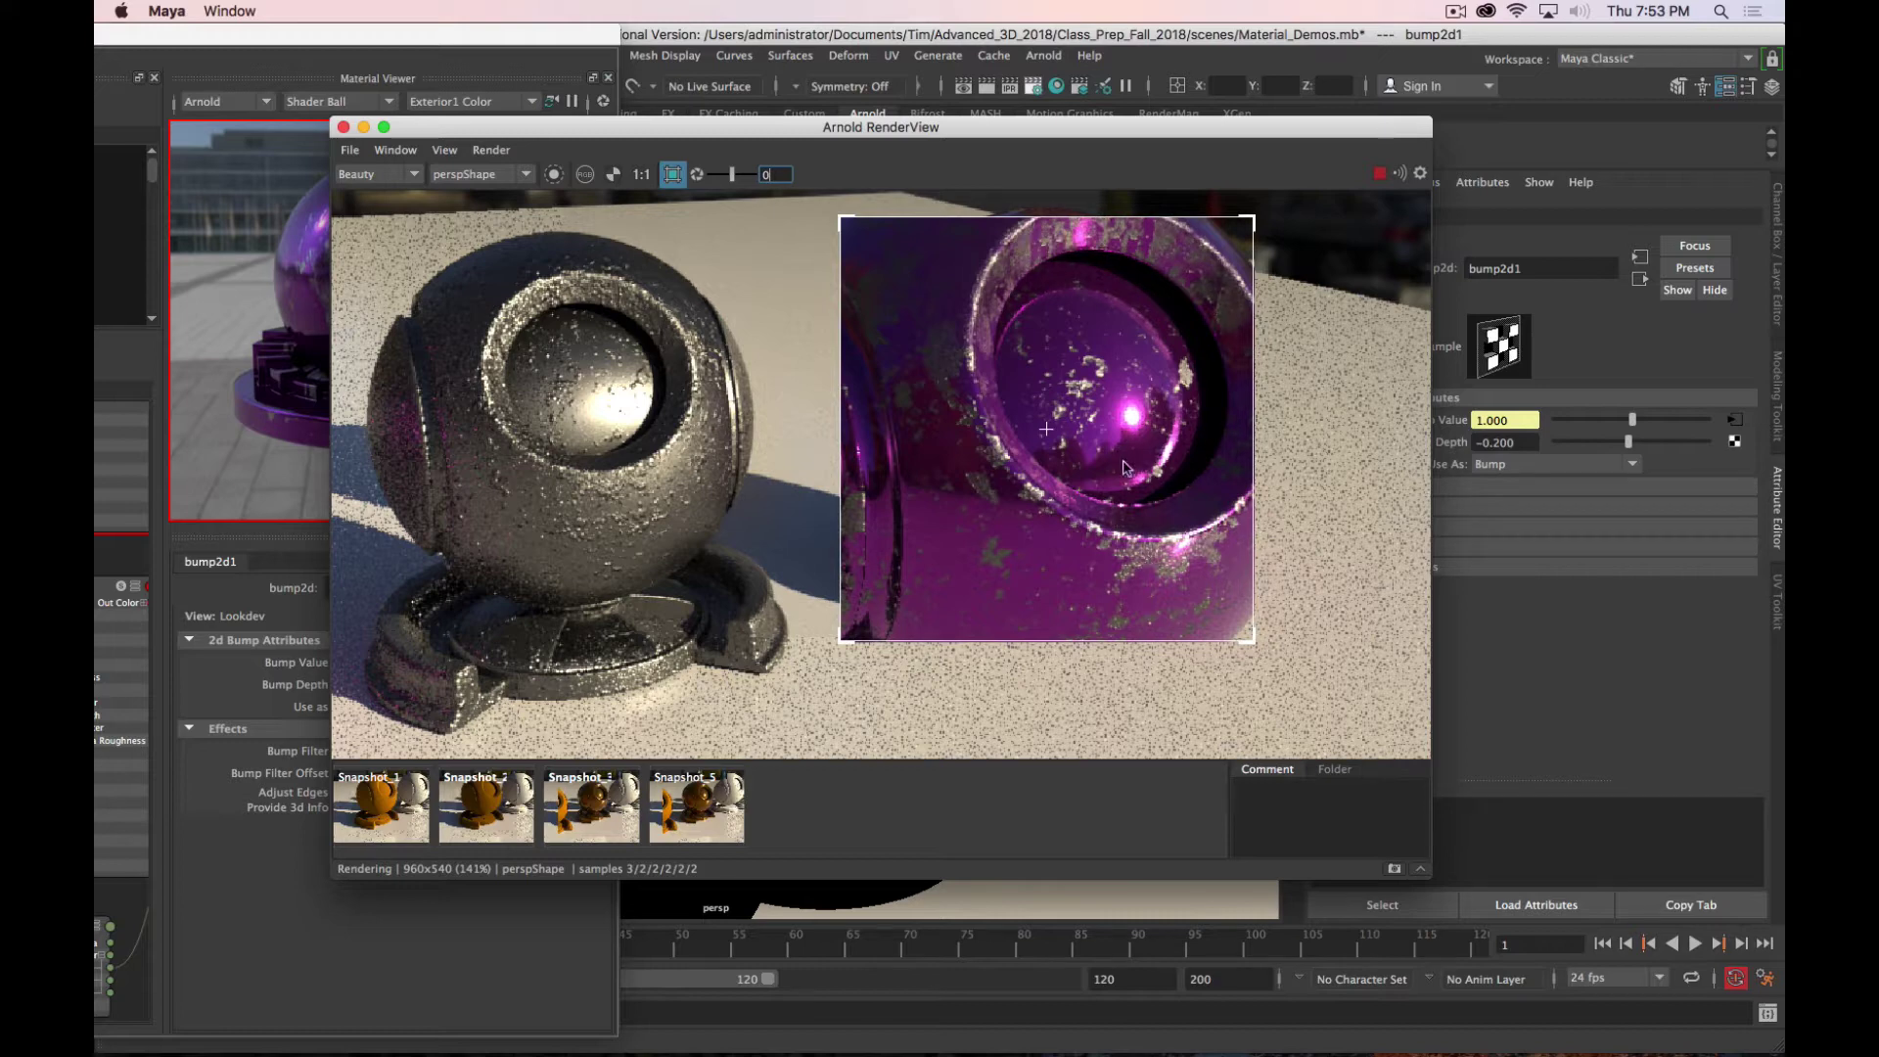
Step: Turn off region rendering for a full-frame render and tumble the camera slightly around the sphere
{"action": "mouse_move", "coordinate": [902, 126]}
{"action": "left_mouse_down"}
{"action": "mouse_move", "coordinate": [626, 138]}
{"action": "mouse_move", "coordinate": [921, 118]}
{"action": "mouse_move", "coordinate": [975, 154]}
{"action": "mouse_move", "coordinate": [969, 119]}
{"action": "mouse_move", "coordinate": [930, 118]}
{"action": "left_mouse_up"}
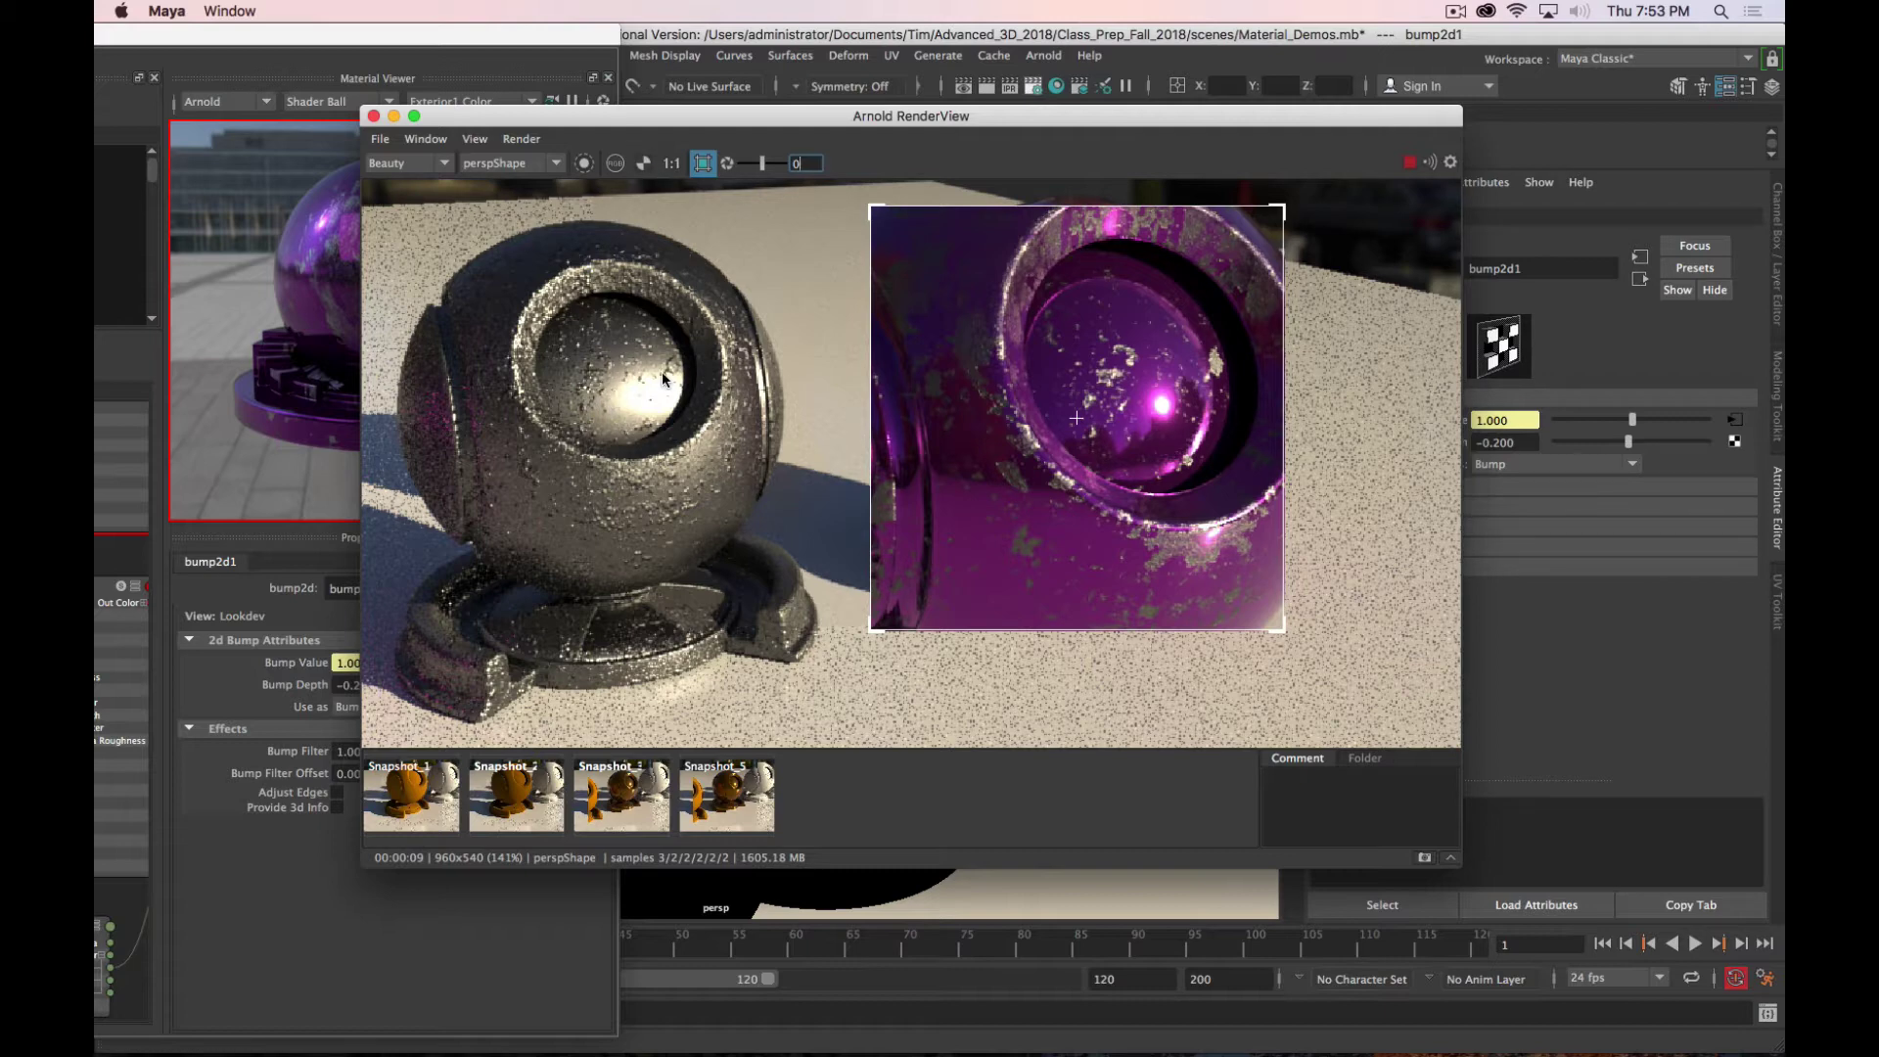
{"action": "left_click_drag", "start_coordinate": [626, 116], "coordinate": [909, 116]}
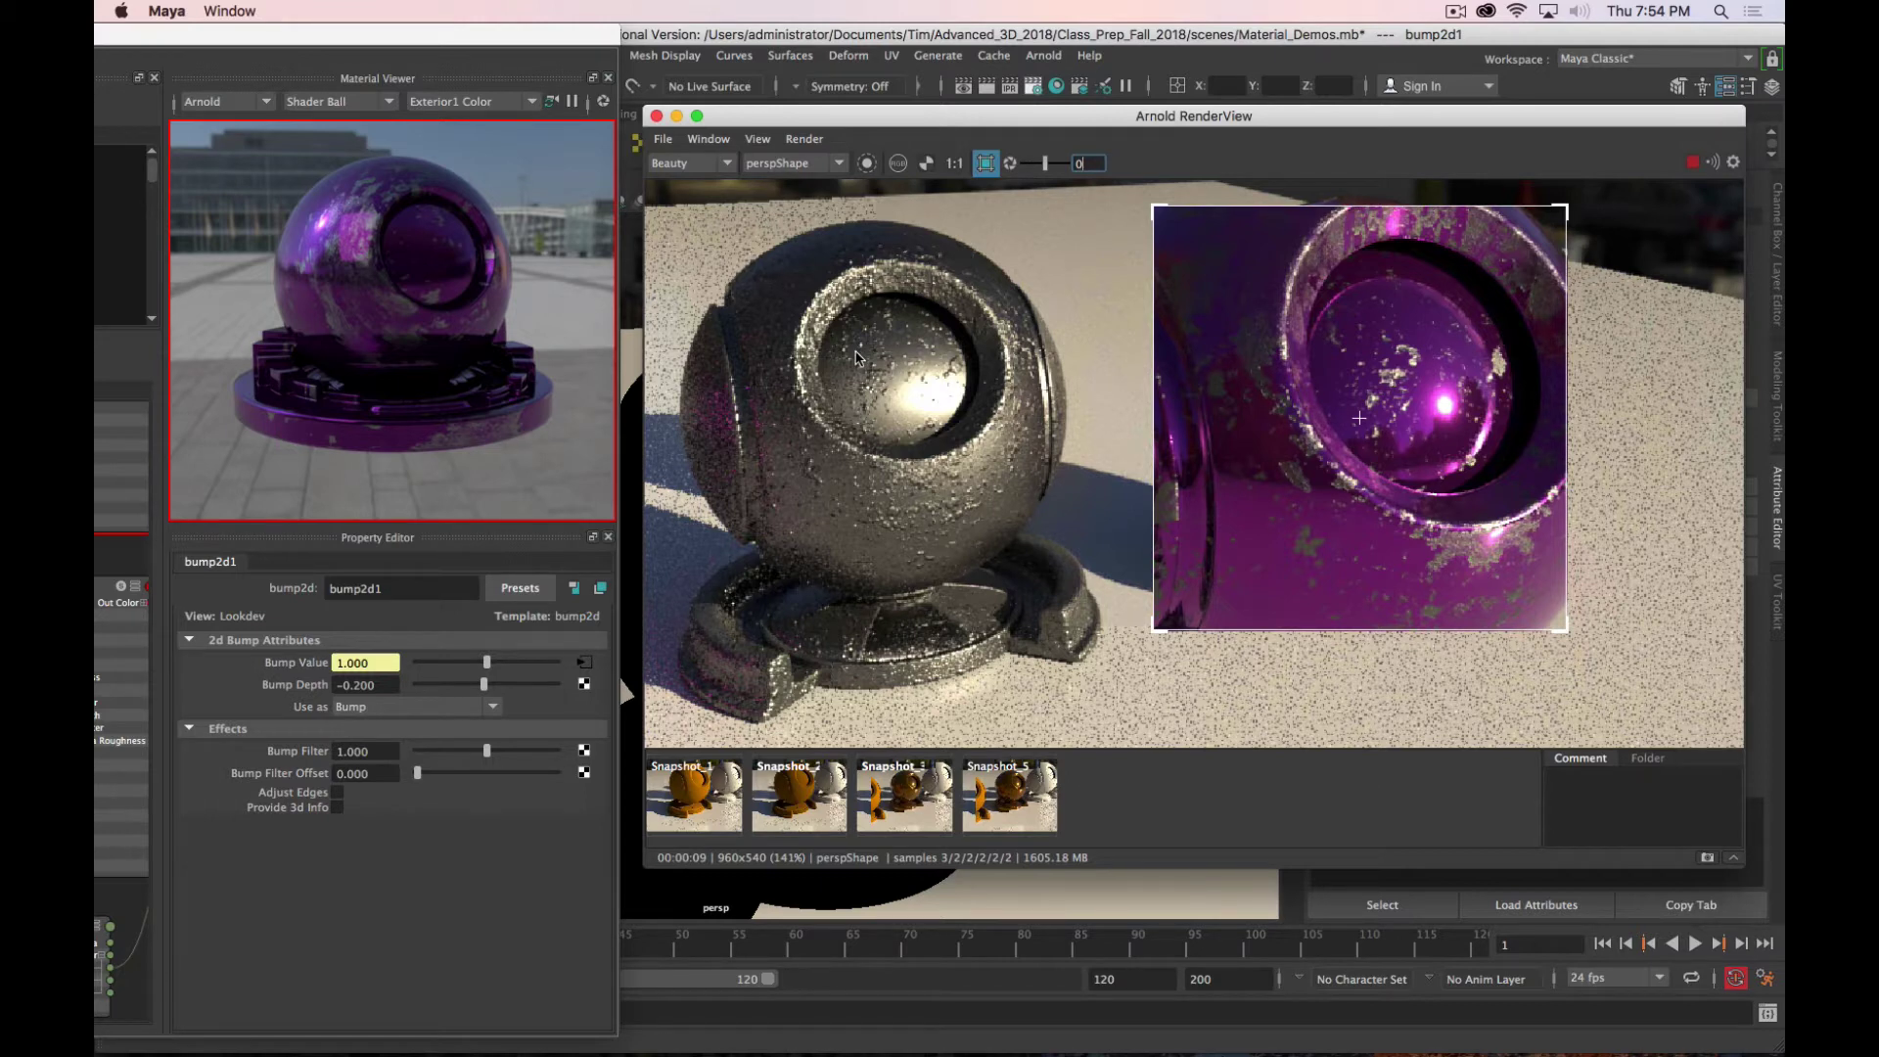
{"action": "left_click_drag", "start_coordinate": [1125, 118], "coordinate": [1093, 512]}
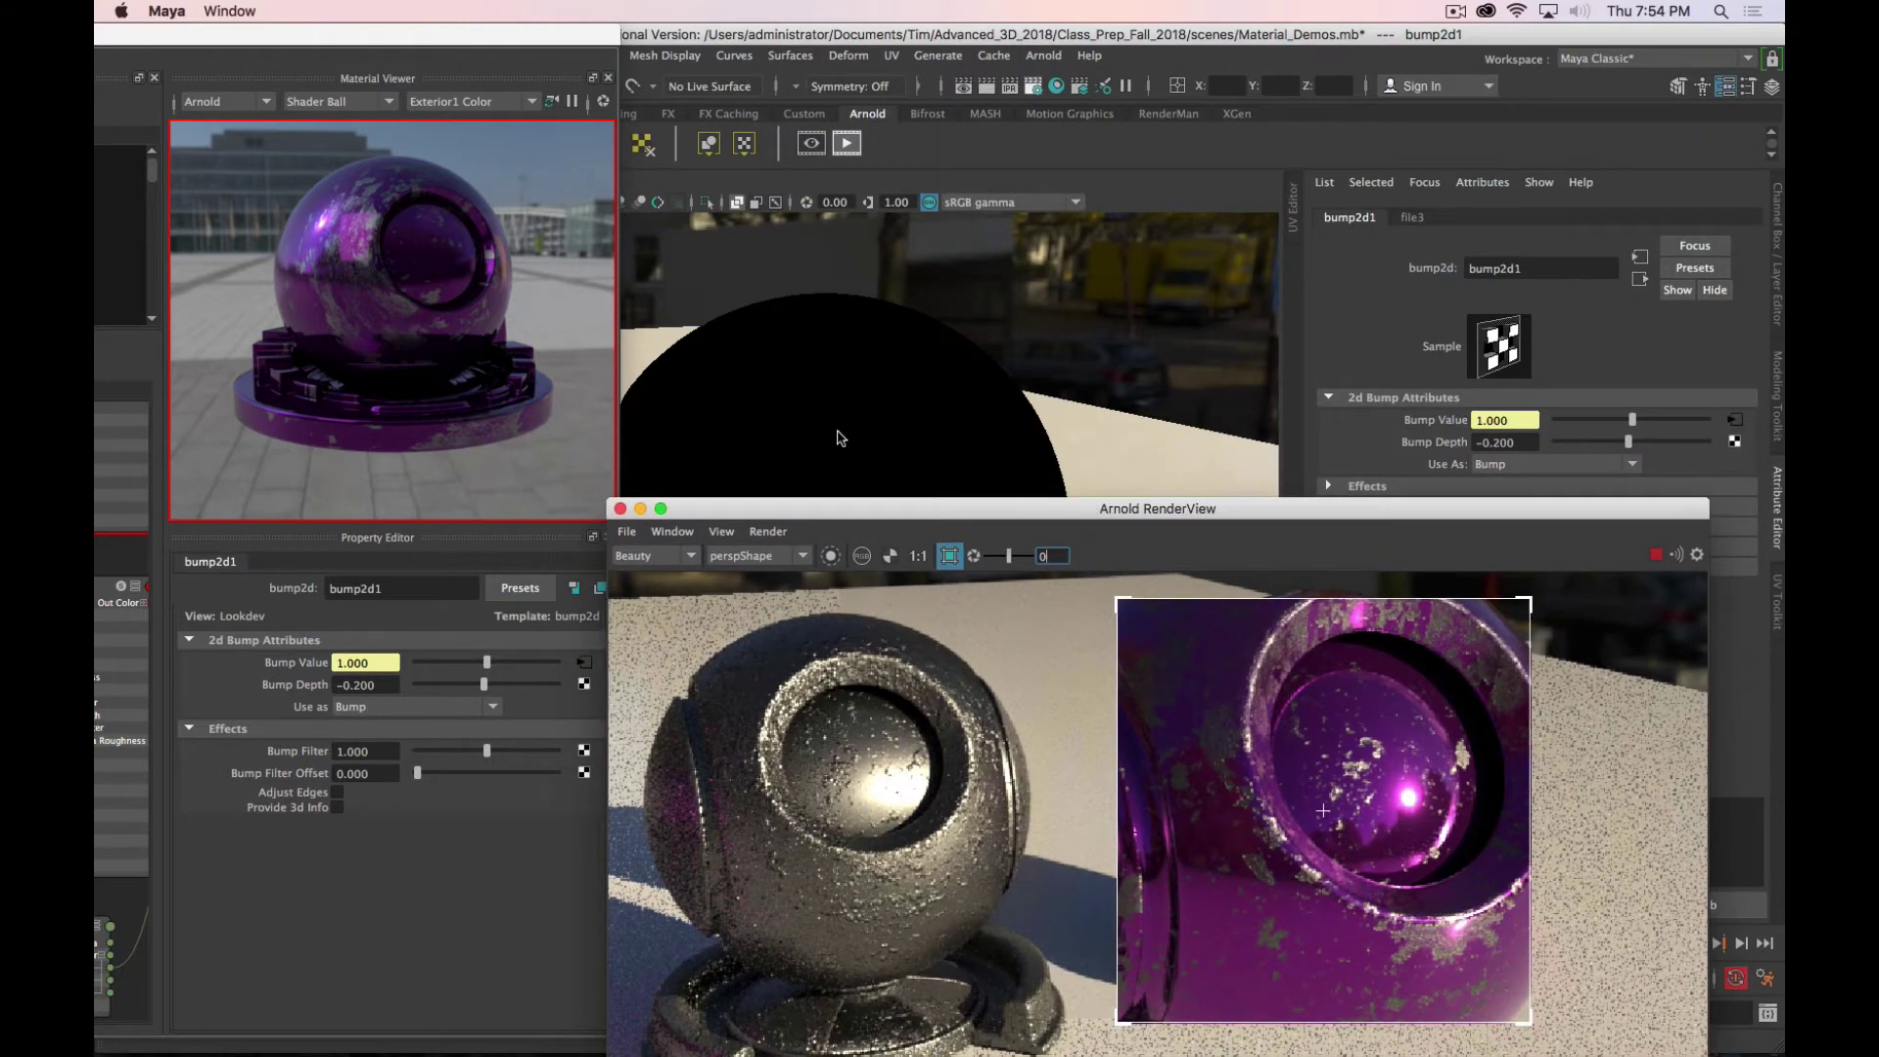
{"action": "left_click_drag", "start_coordinate": [477, 37], "coordinate": [499, 80]}
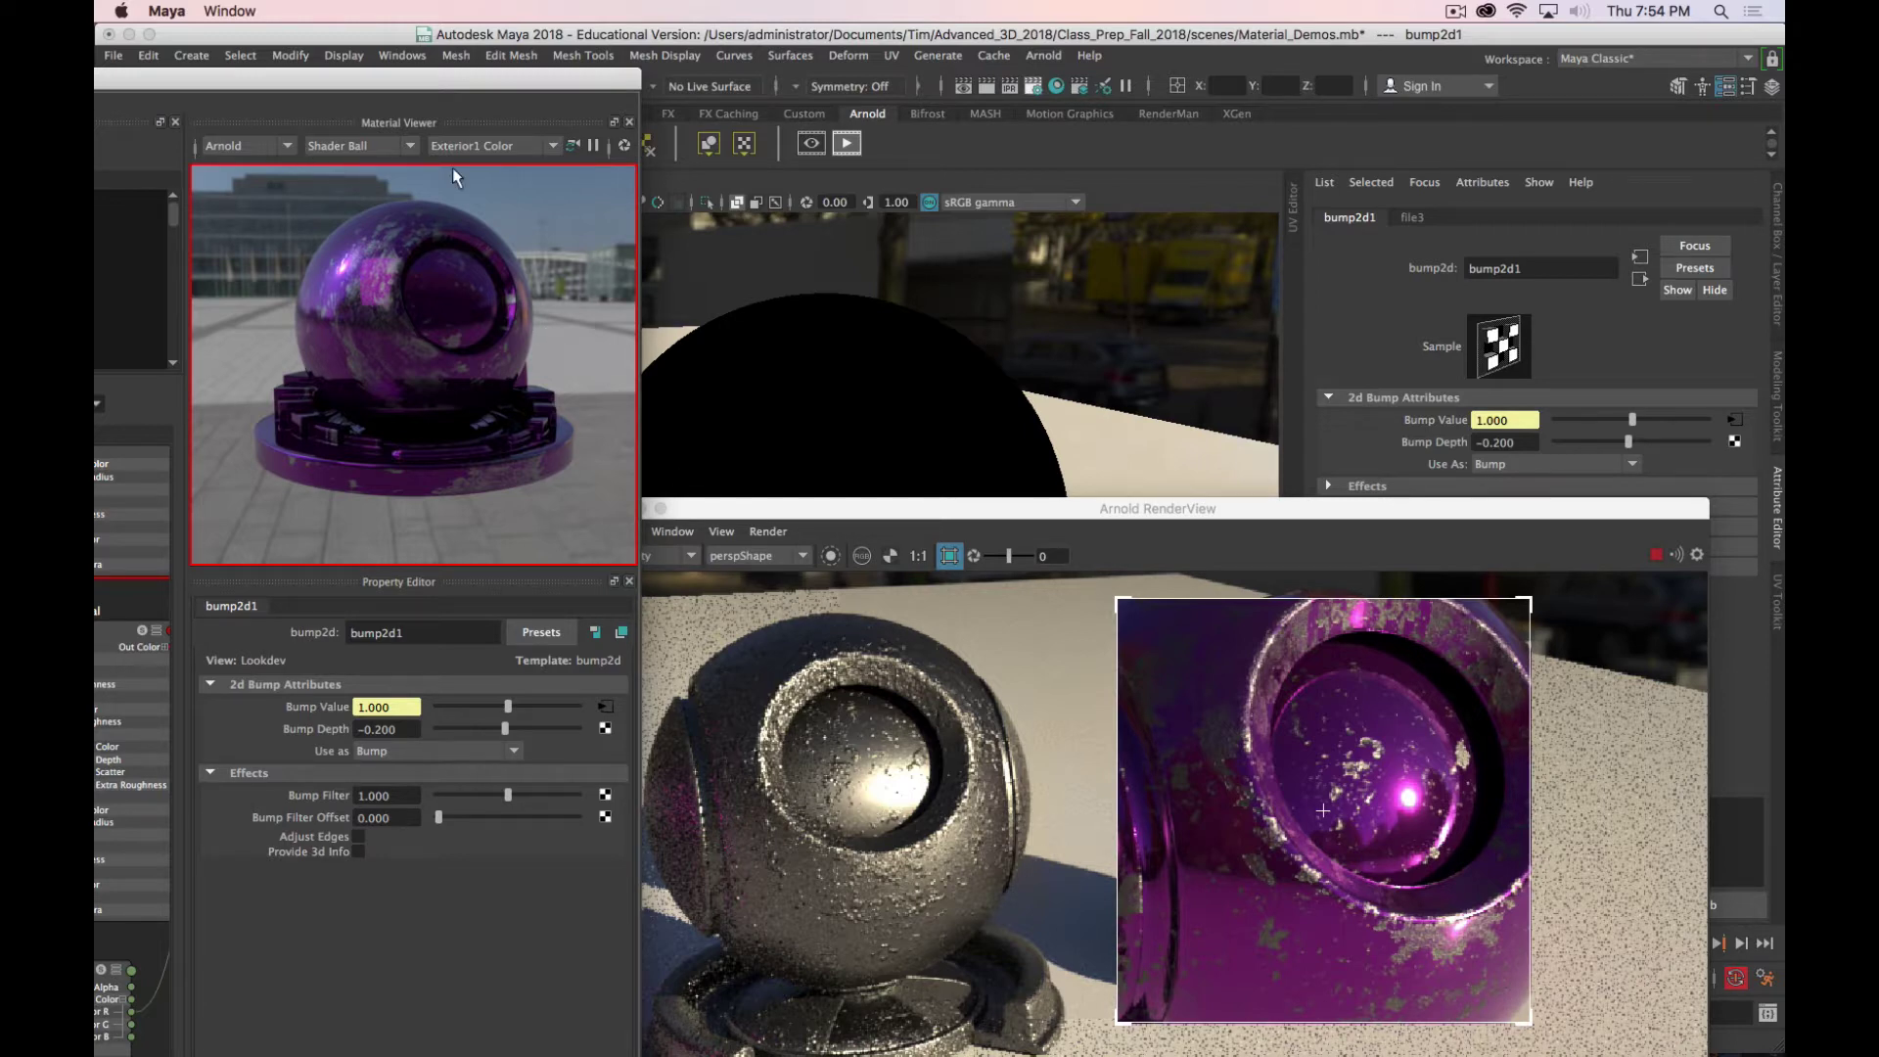
{"action": "left_click_drag", "start_coordinate": [805, 519], "coordinate": [787, 238]}
{"action": "left_click", "coordinate": [931, 275]}
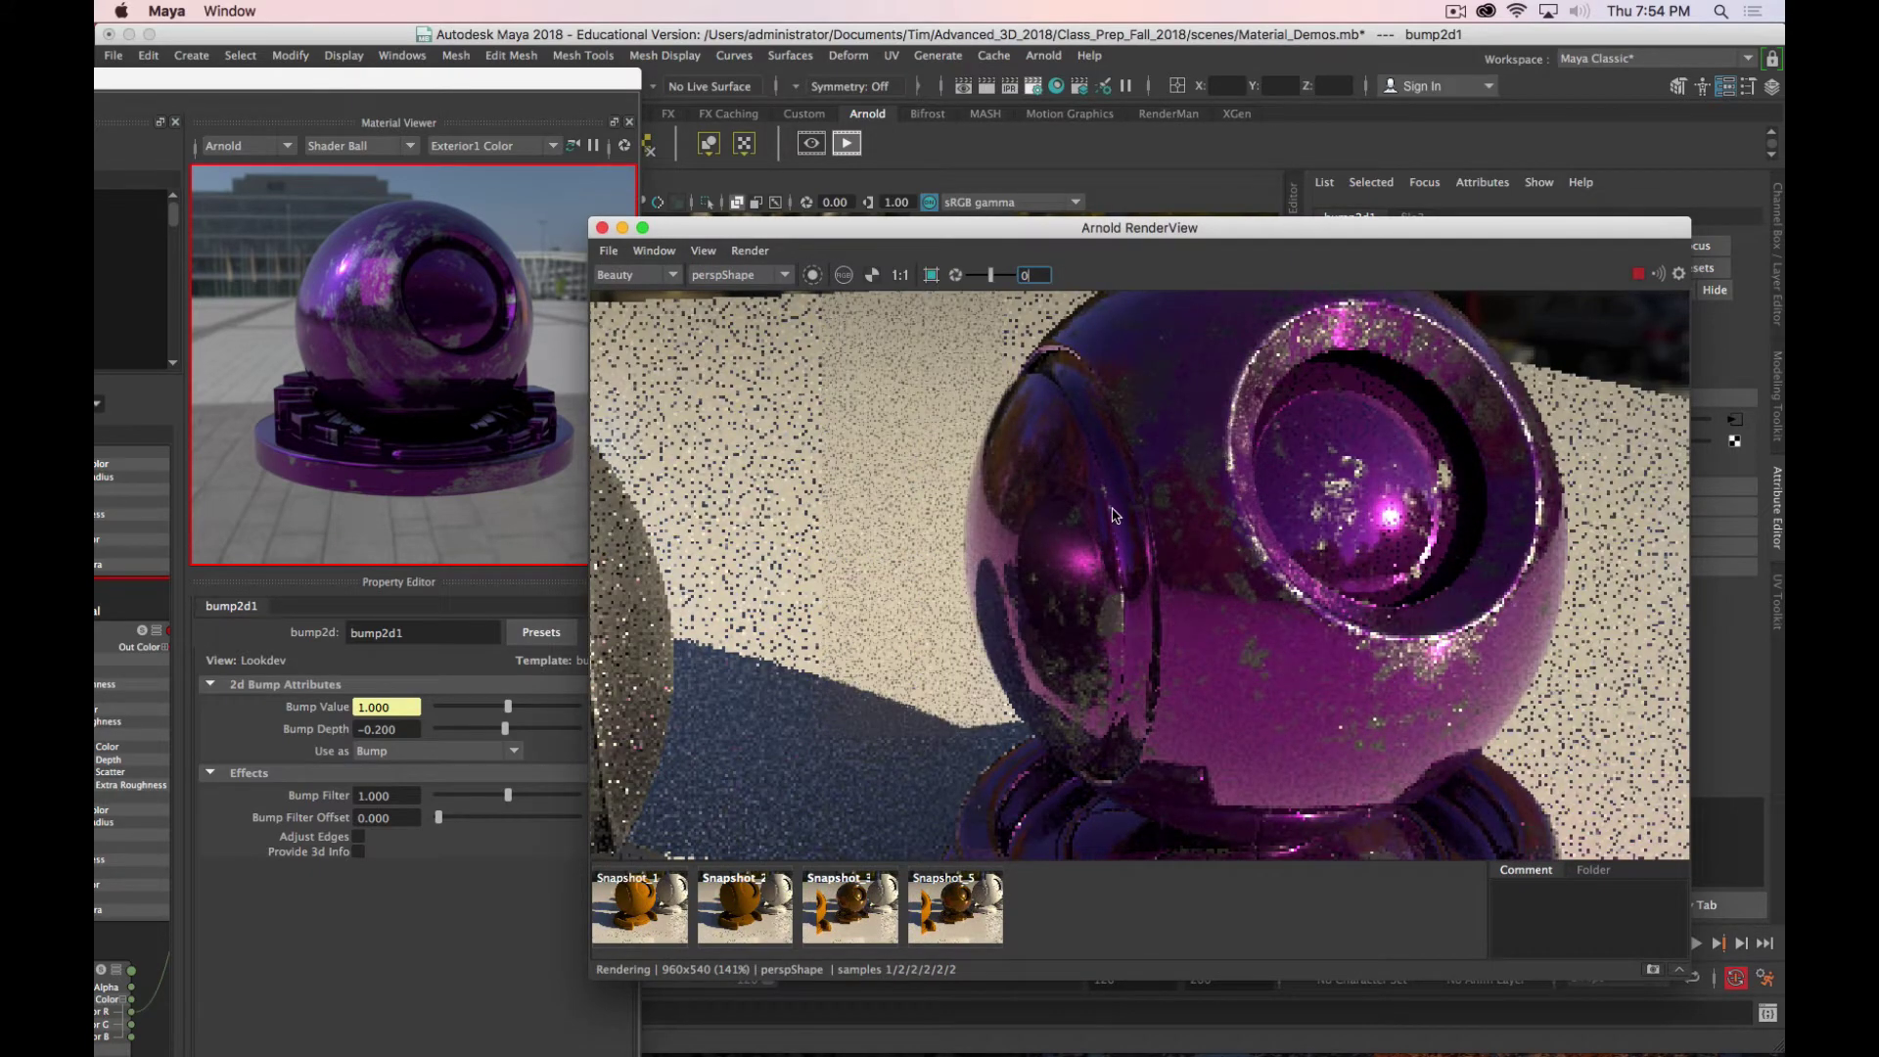
{"action": "left_click_drag", "start_coordinate": [978, 233], "coordinate": [140, 62]}
{"action": "left_click_drag", "start_coordinate": [956, 680], "coordinate": [936, 428], "text": "alt"}
Step: Enlarge the Arnold RenderView and stop the IPR once the full-frame render finishes refining
{"action": "left_click_drag", "start_coordinate": [1112, 594], "coordinate": [1048, 545], "text": "alt"}
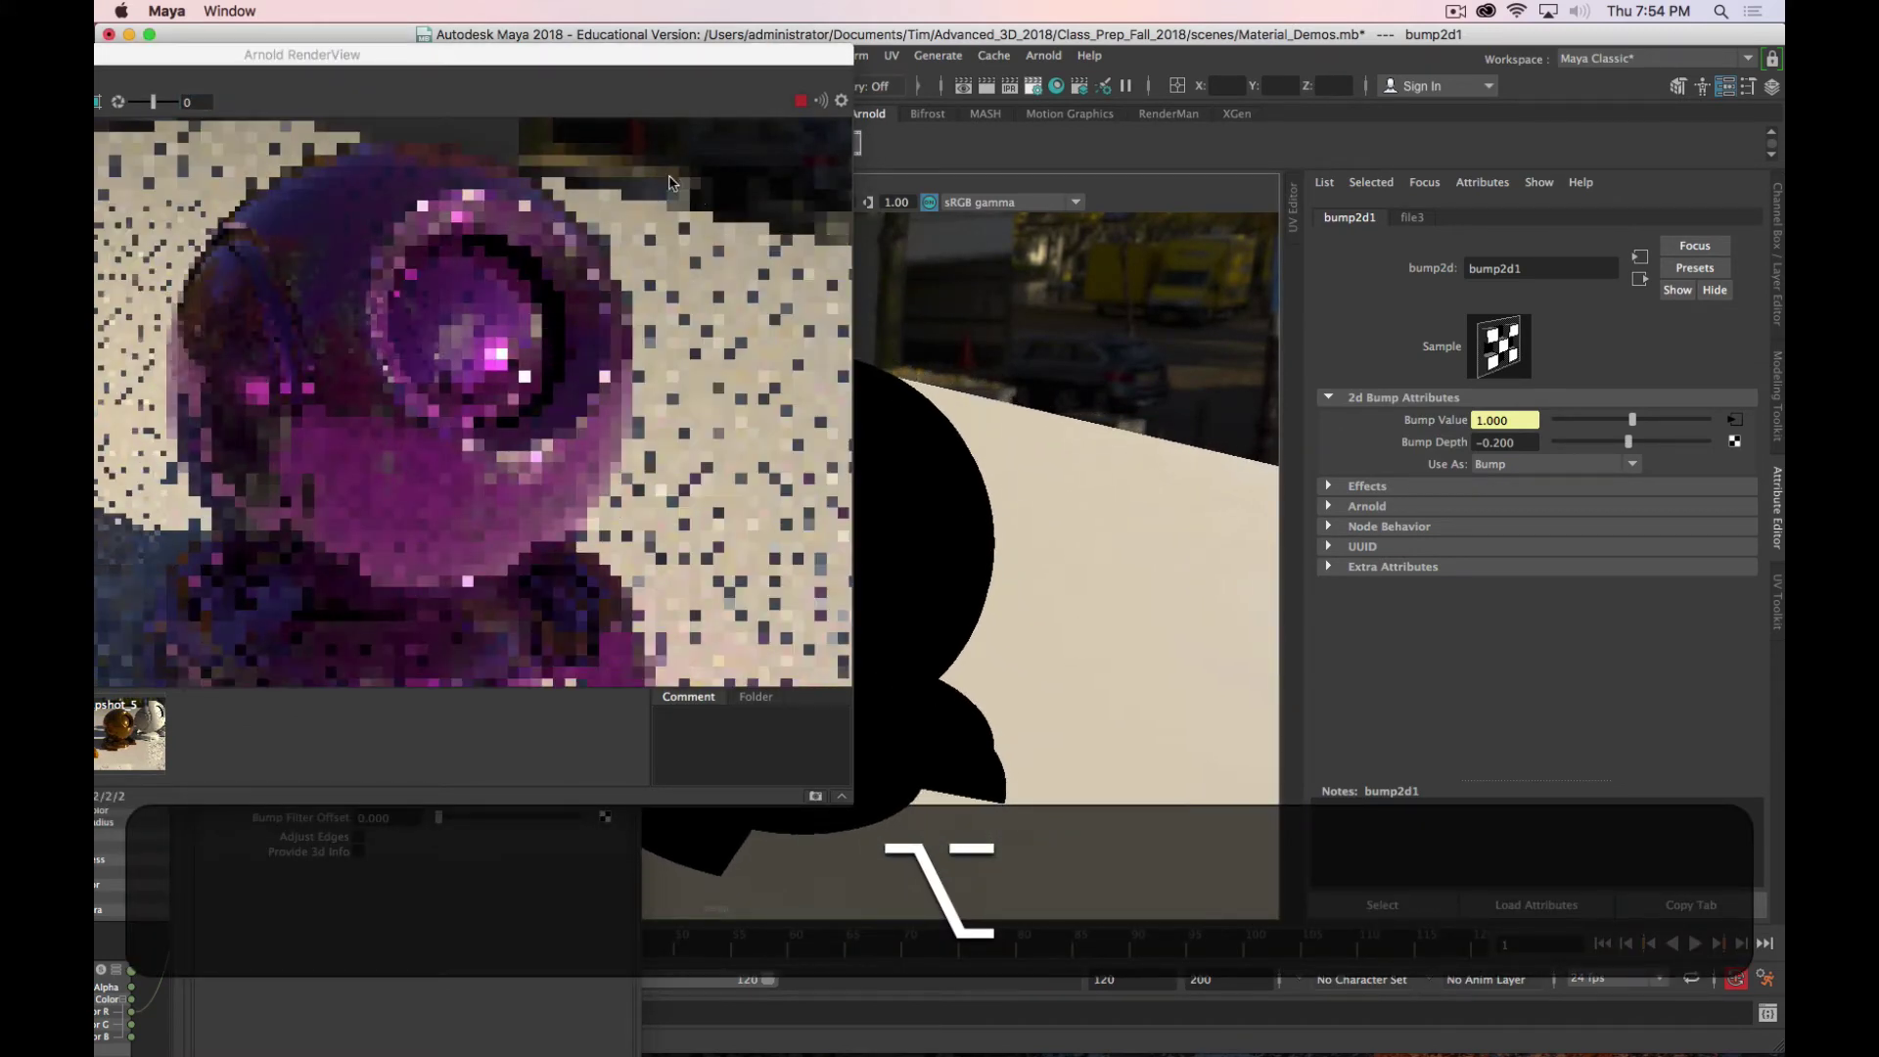
{"action": "double_click", "coordinate": [524, 59]}
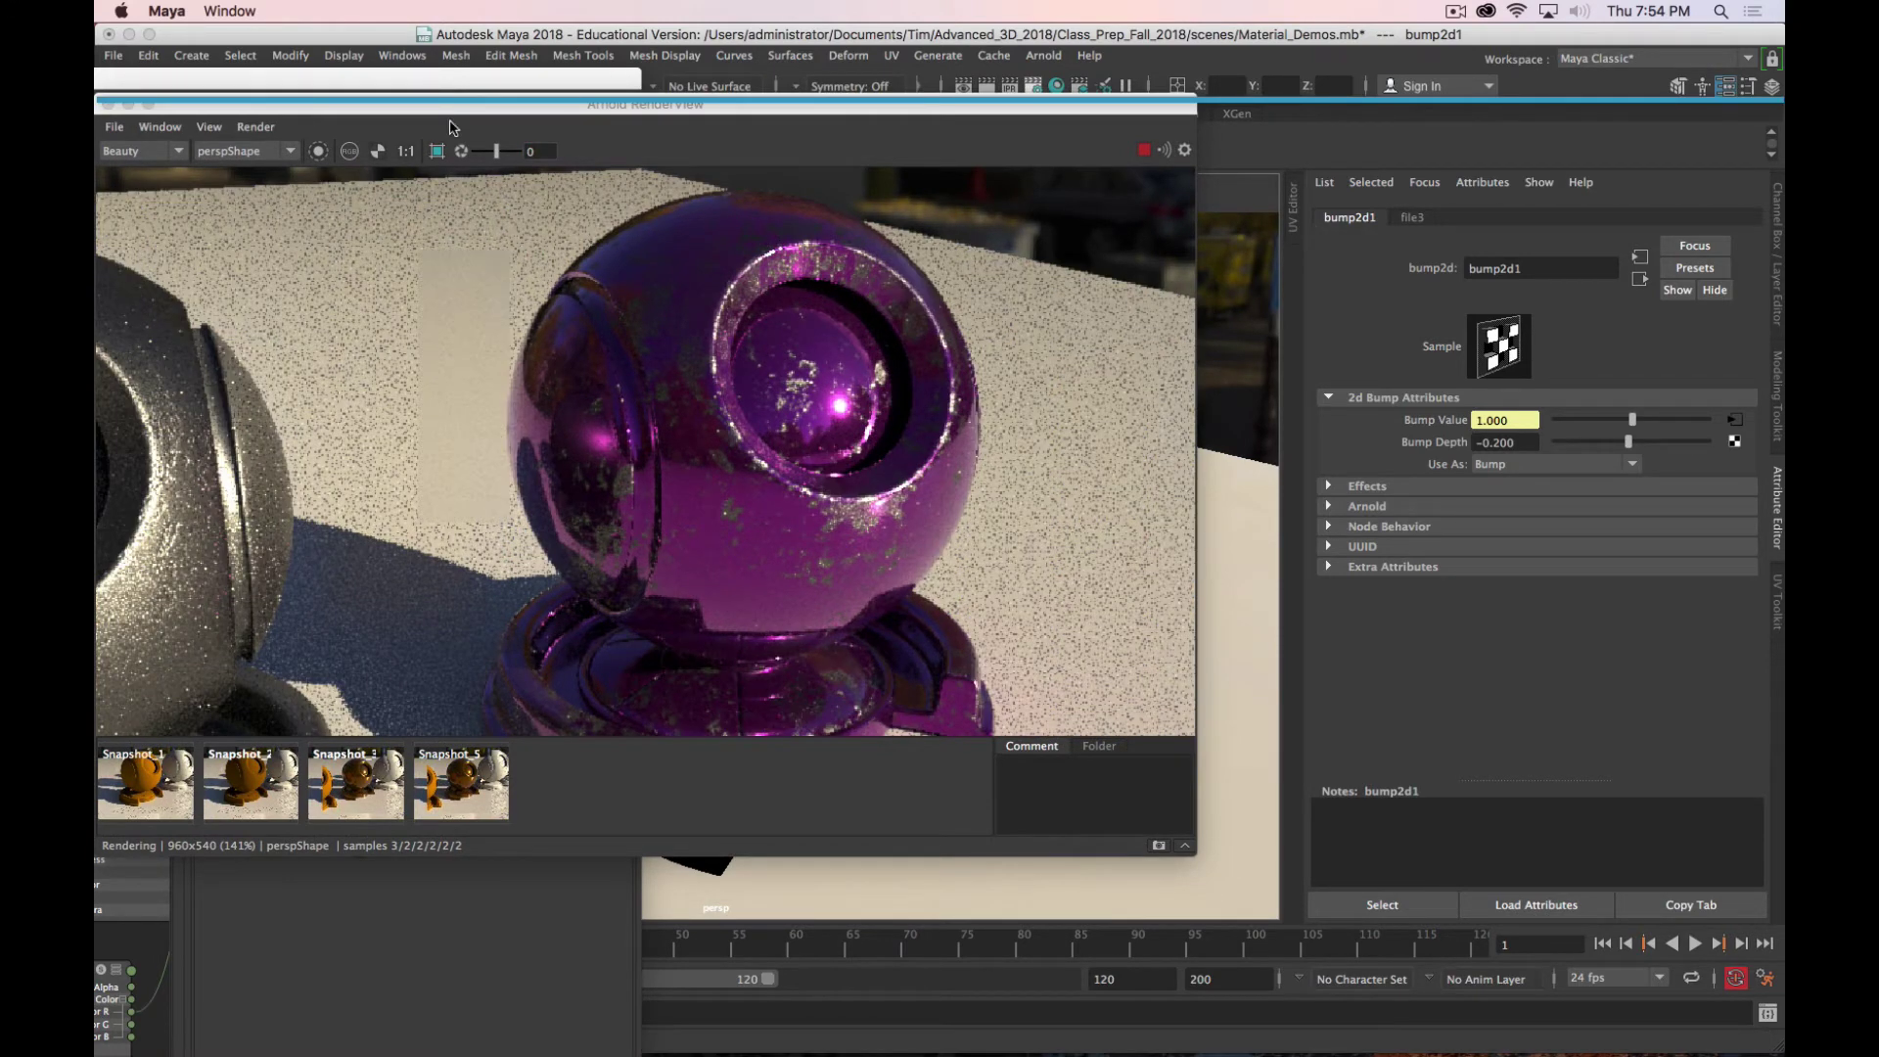
{"action": "left_click_drag", "start_coordinate": [604, 124], "coordinate": [995, 131]}
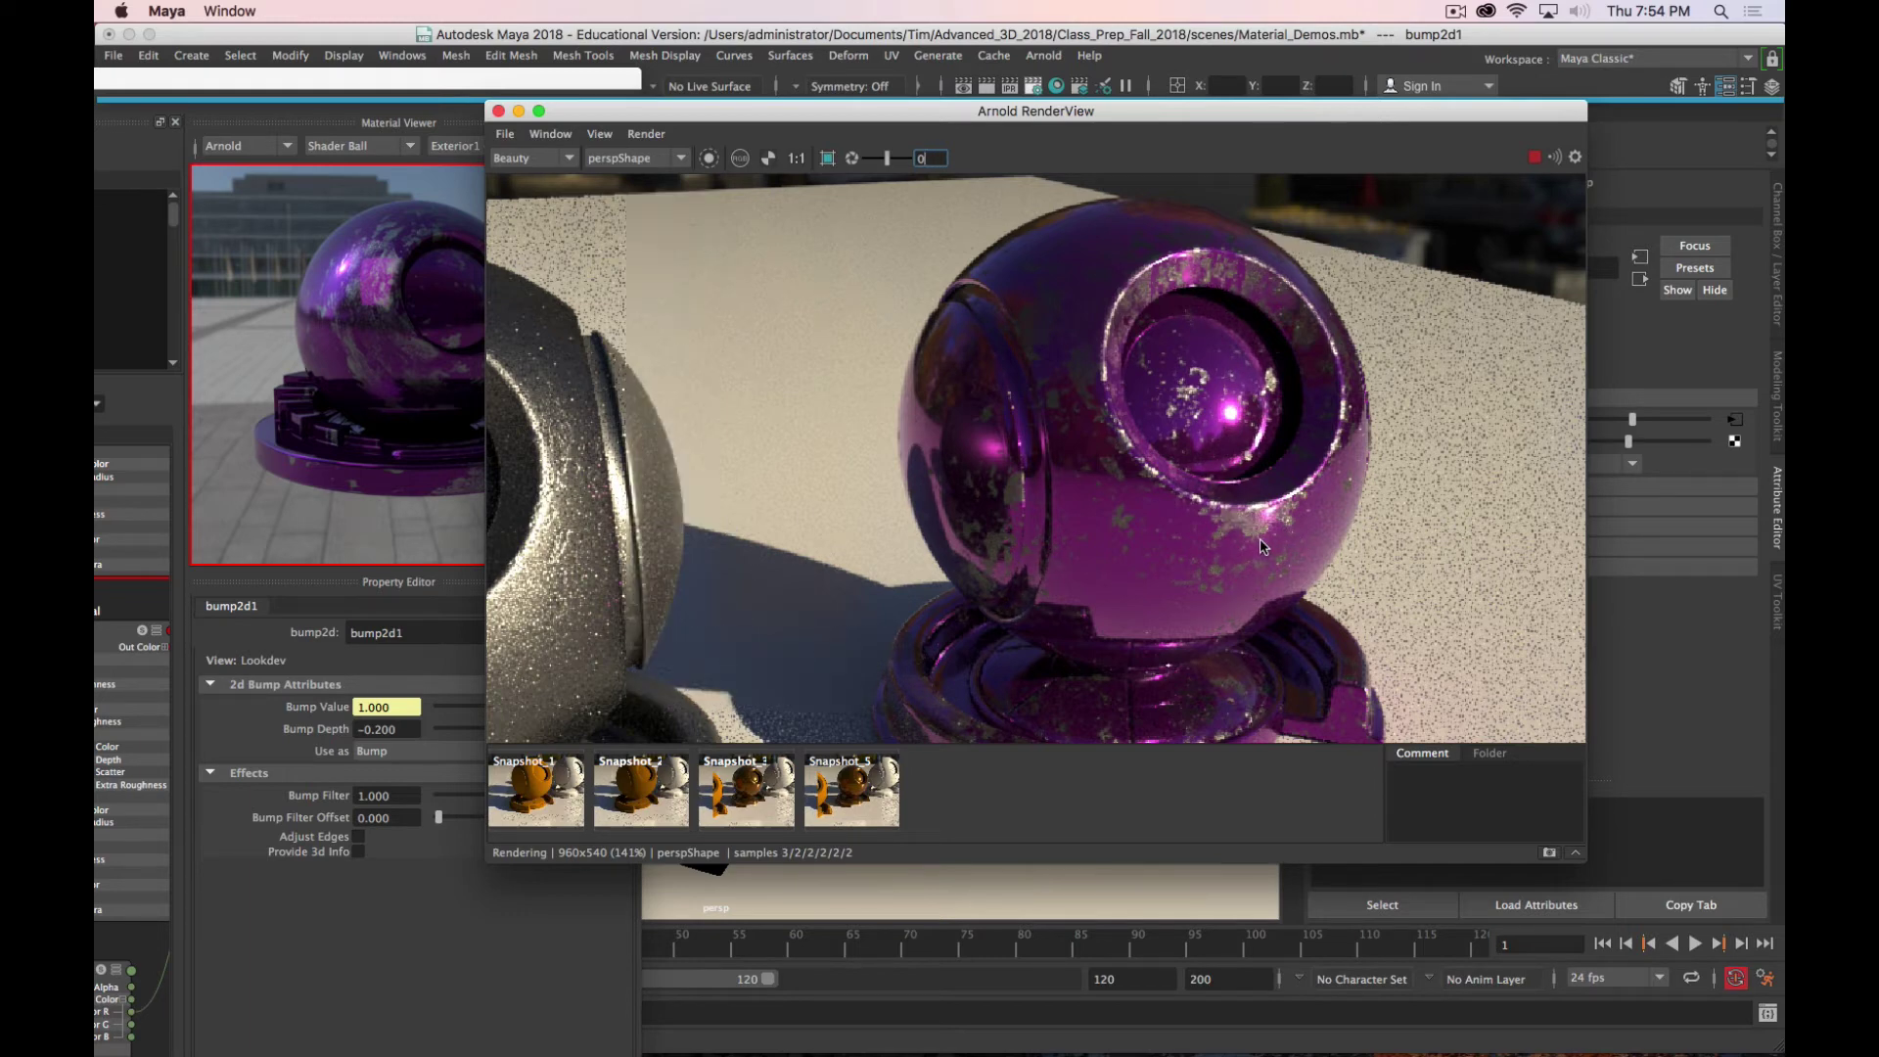
{"action": "key", "text": "super+period"}
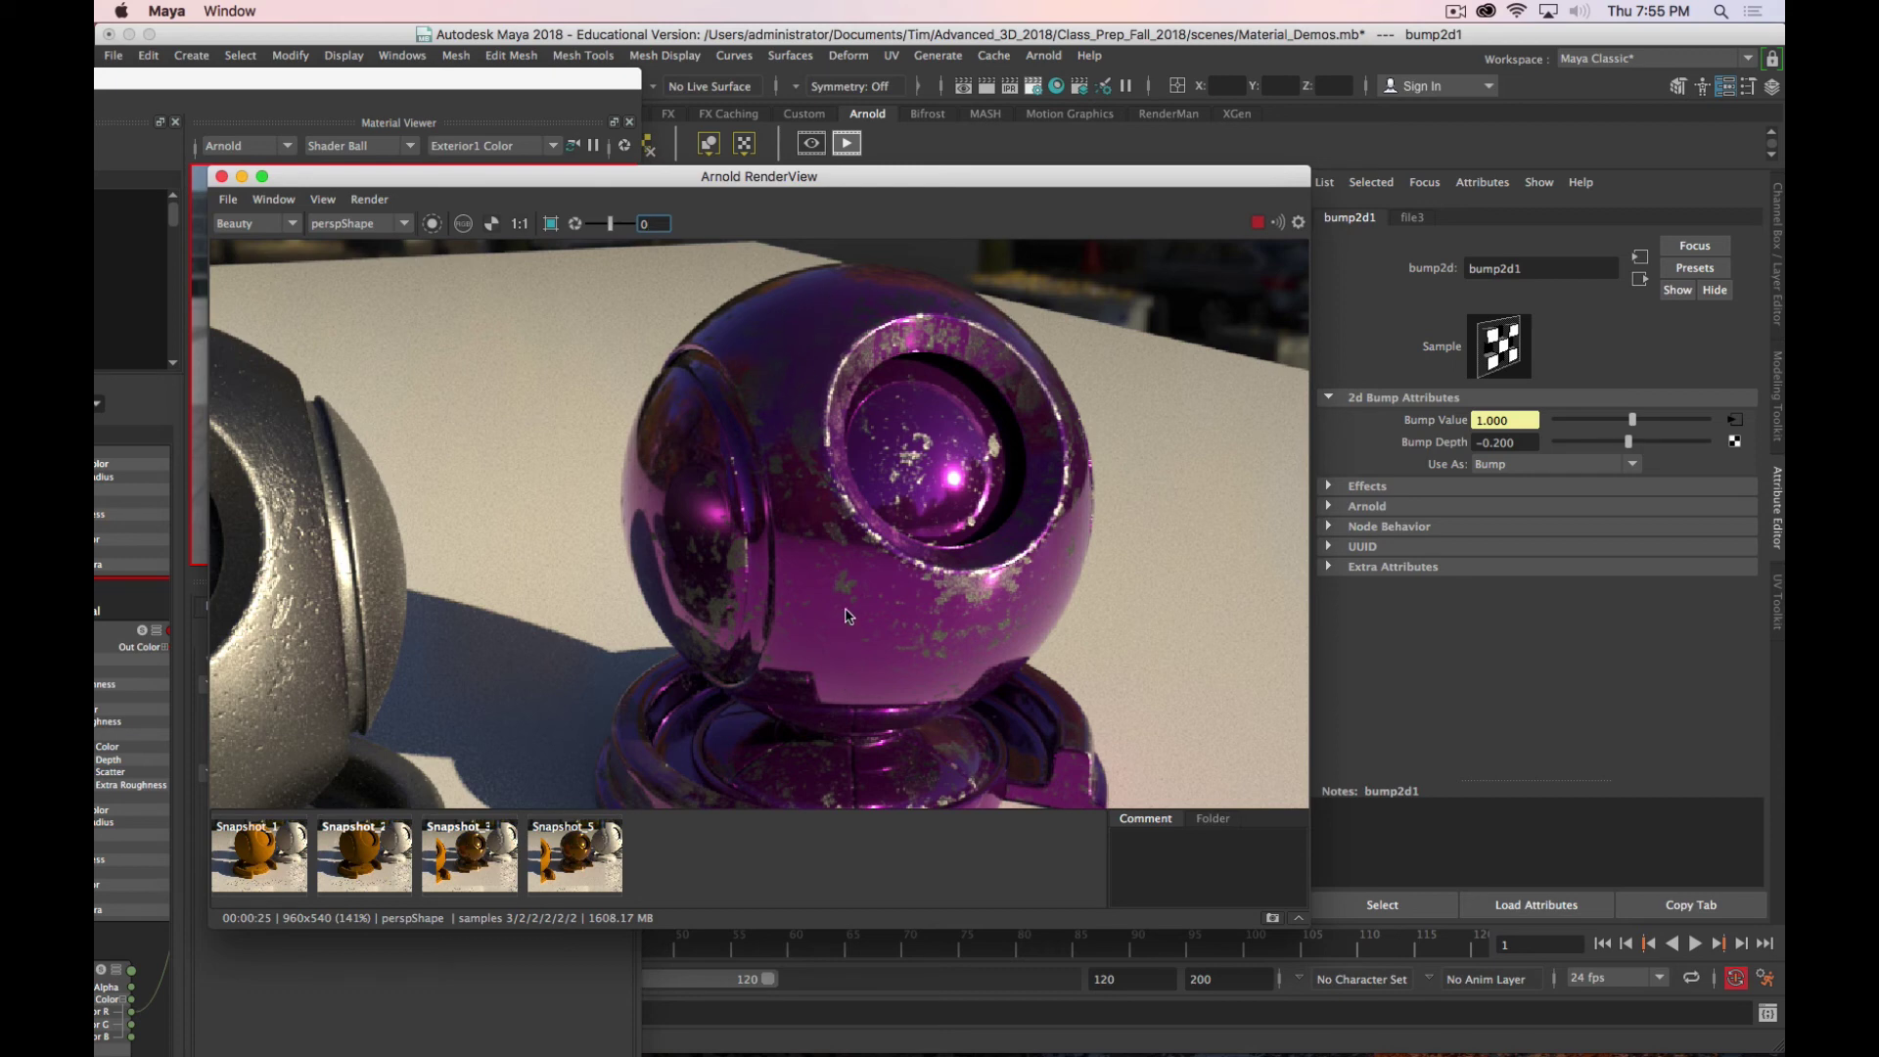
{"action": "left_click_drag", "start_coordinate": [1045, 172], "coordinate": [1160, 156]}
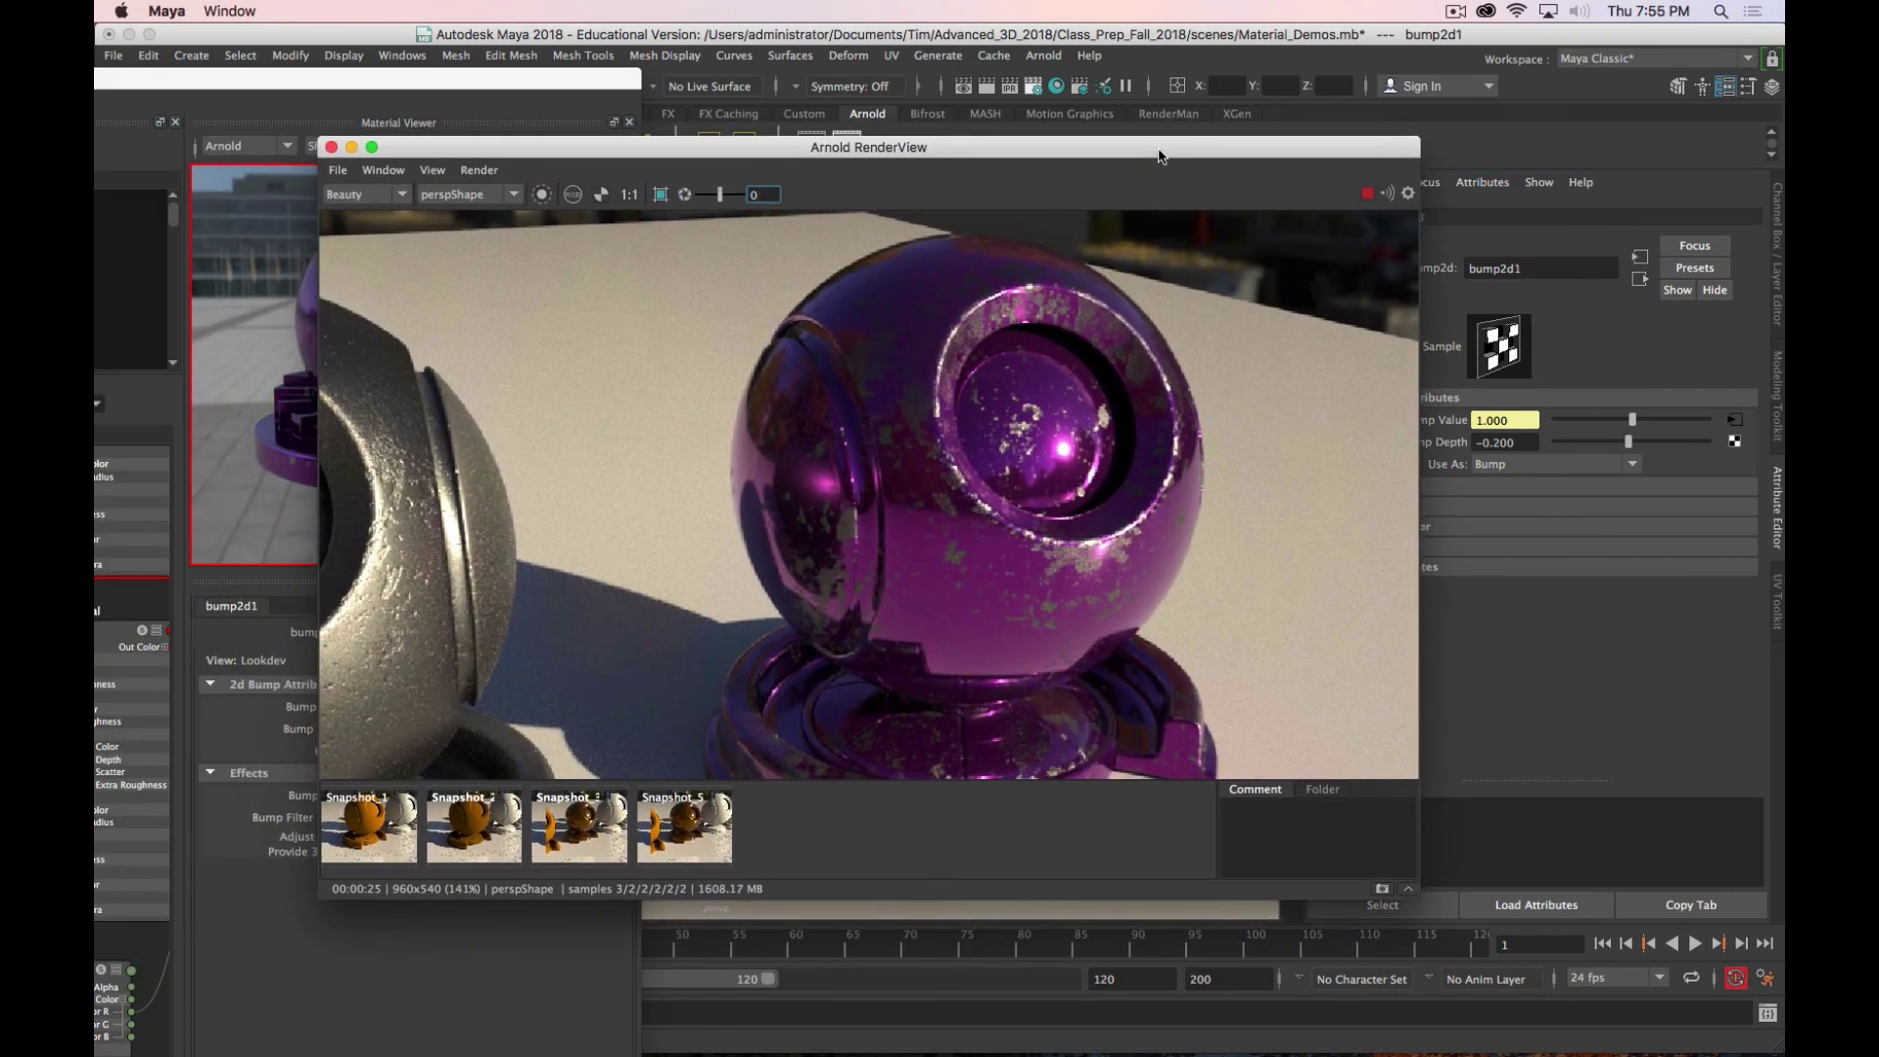